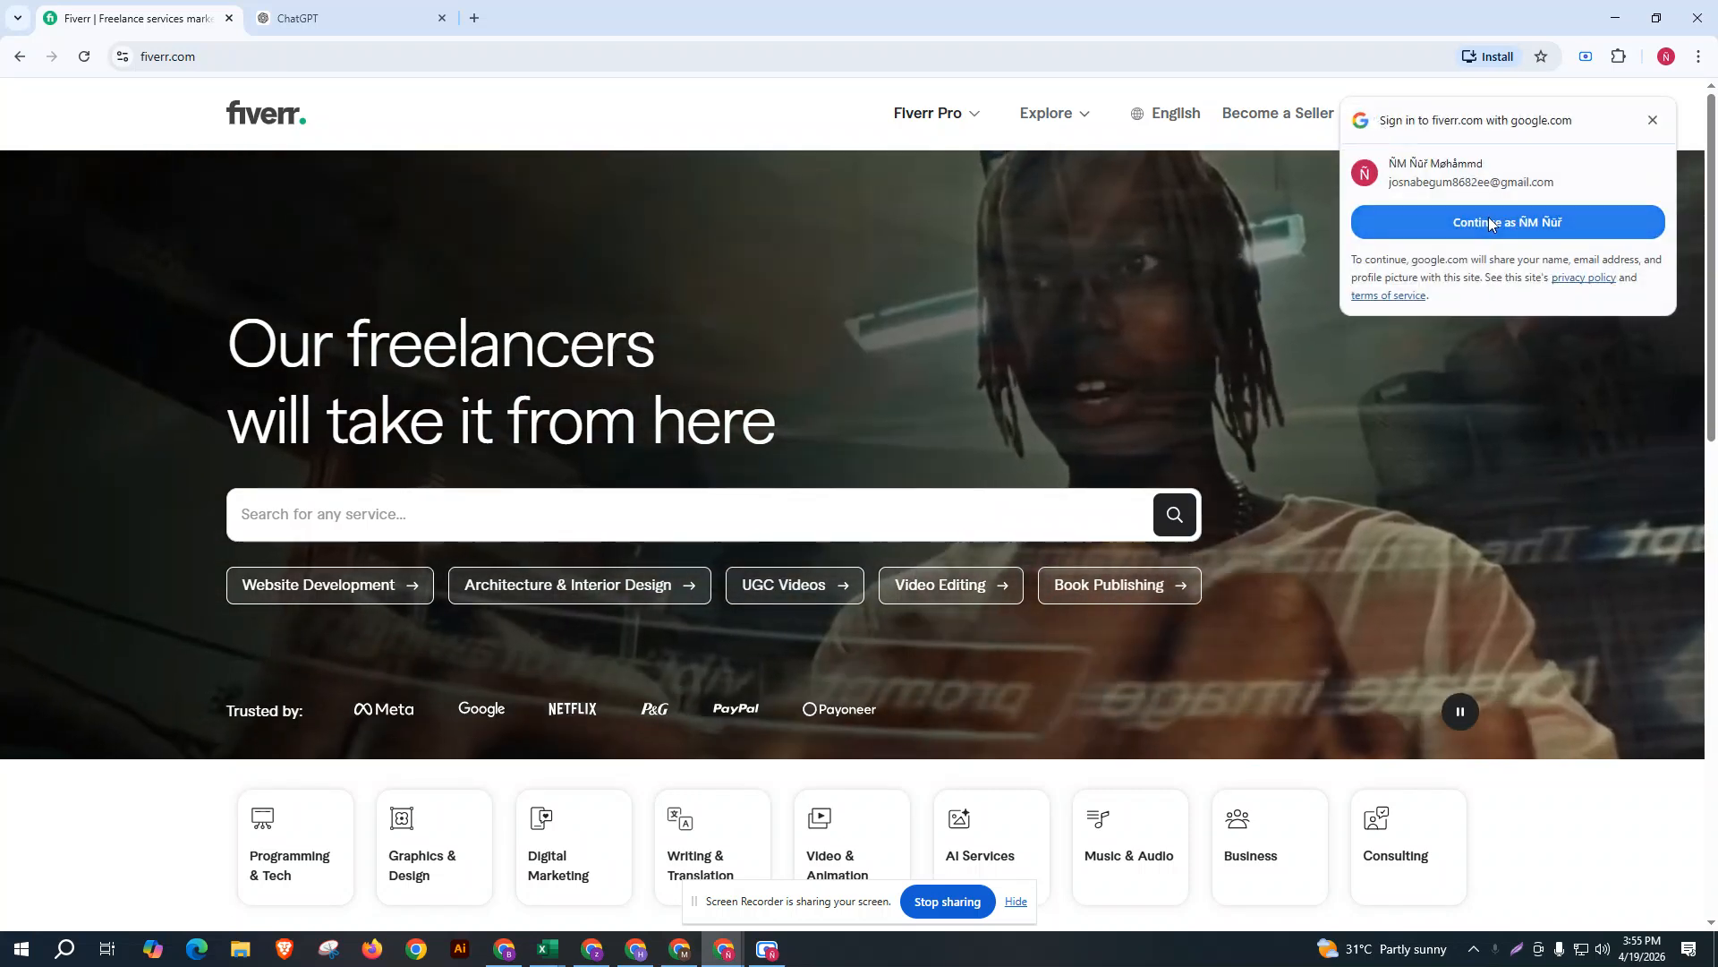
Sign up for Fiverr with the offered Google account and create the account with the suggested username.
left_click(1505, 224)
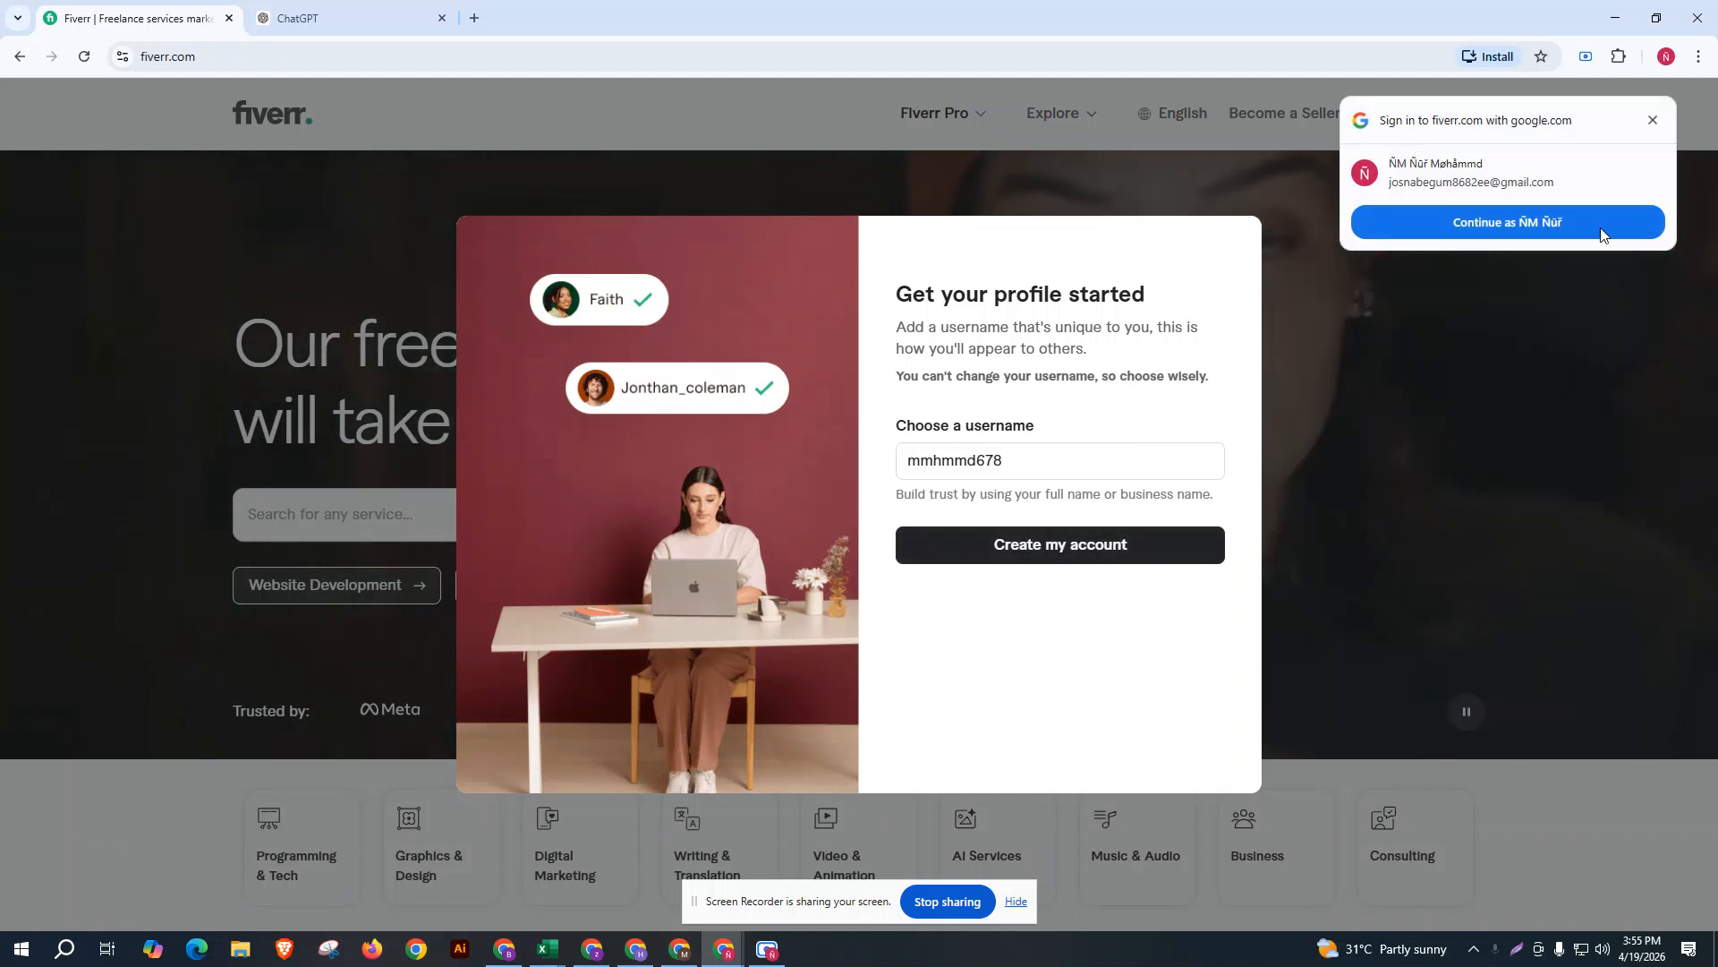
left_click(1614, 222)
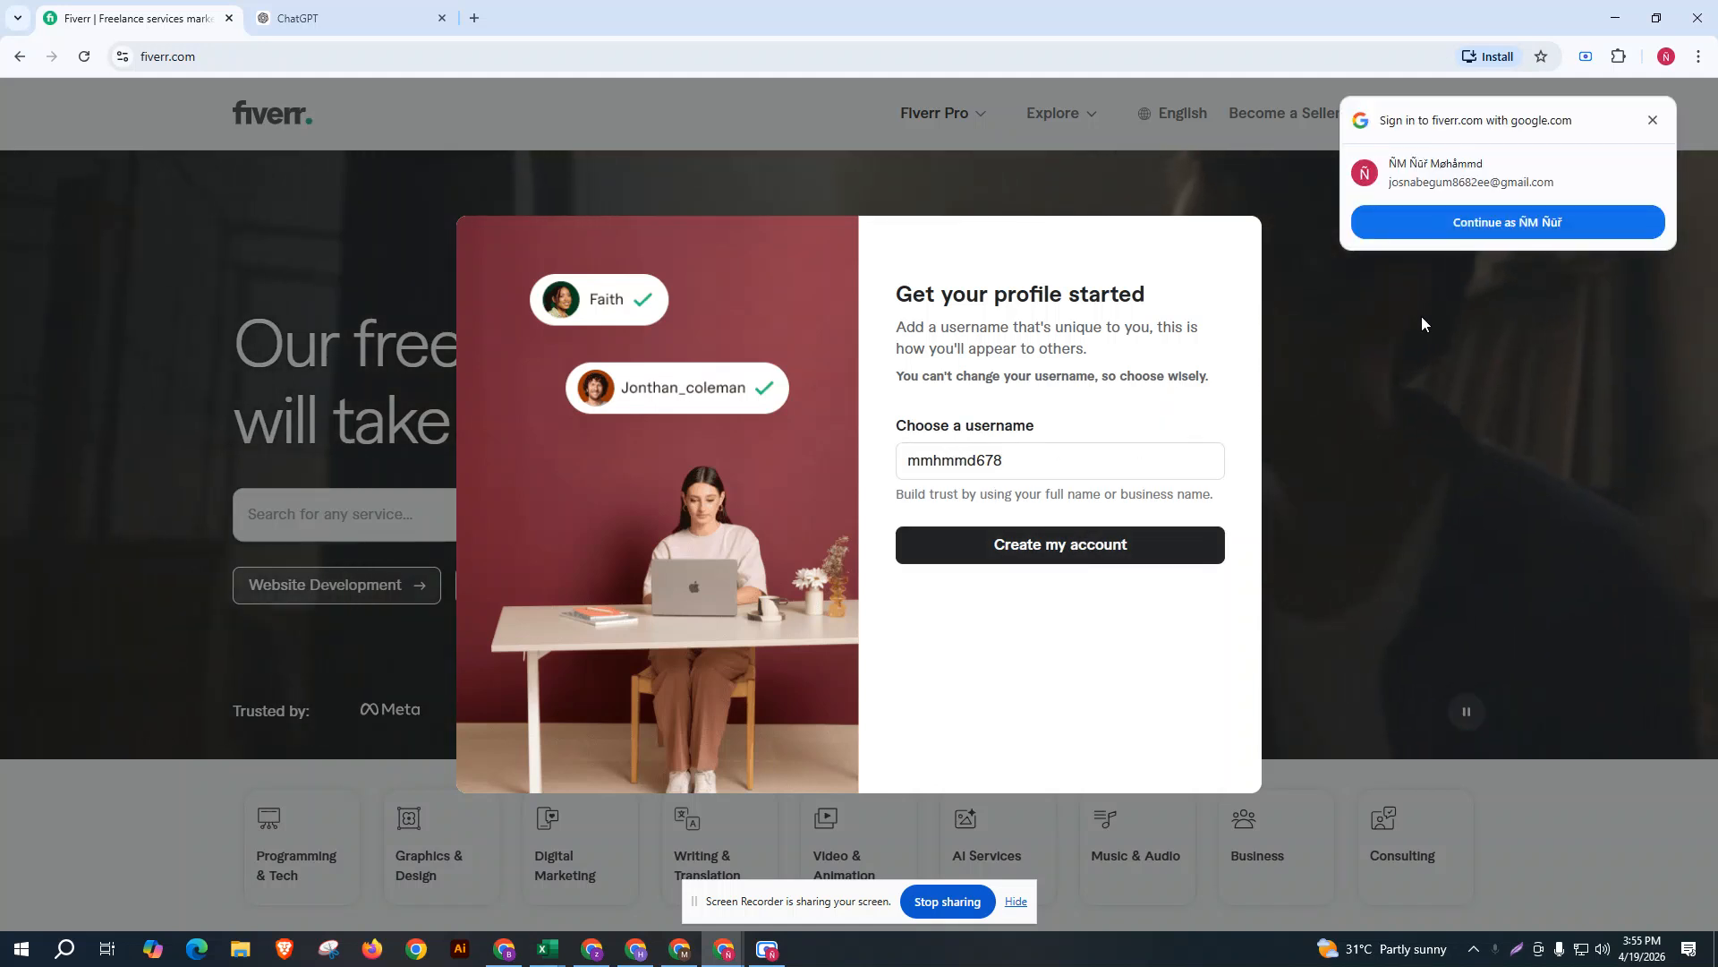
left_click(1494, 227)
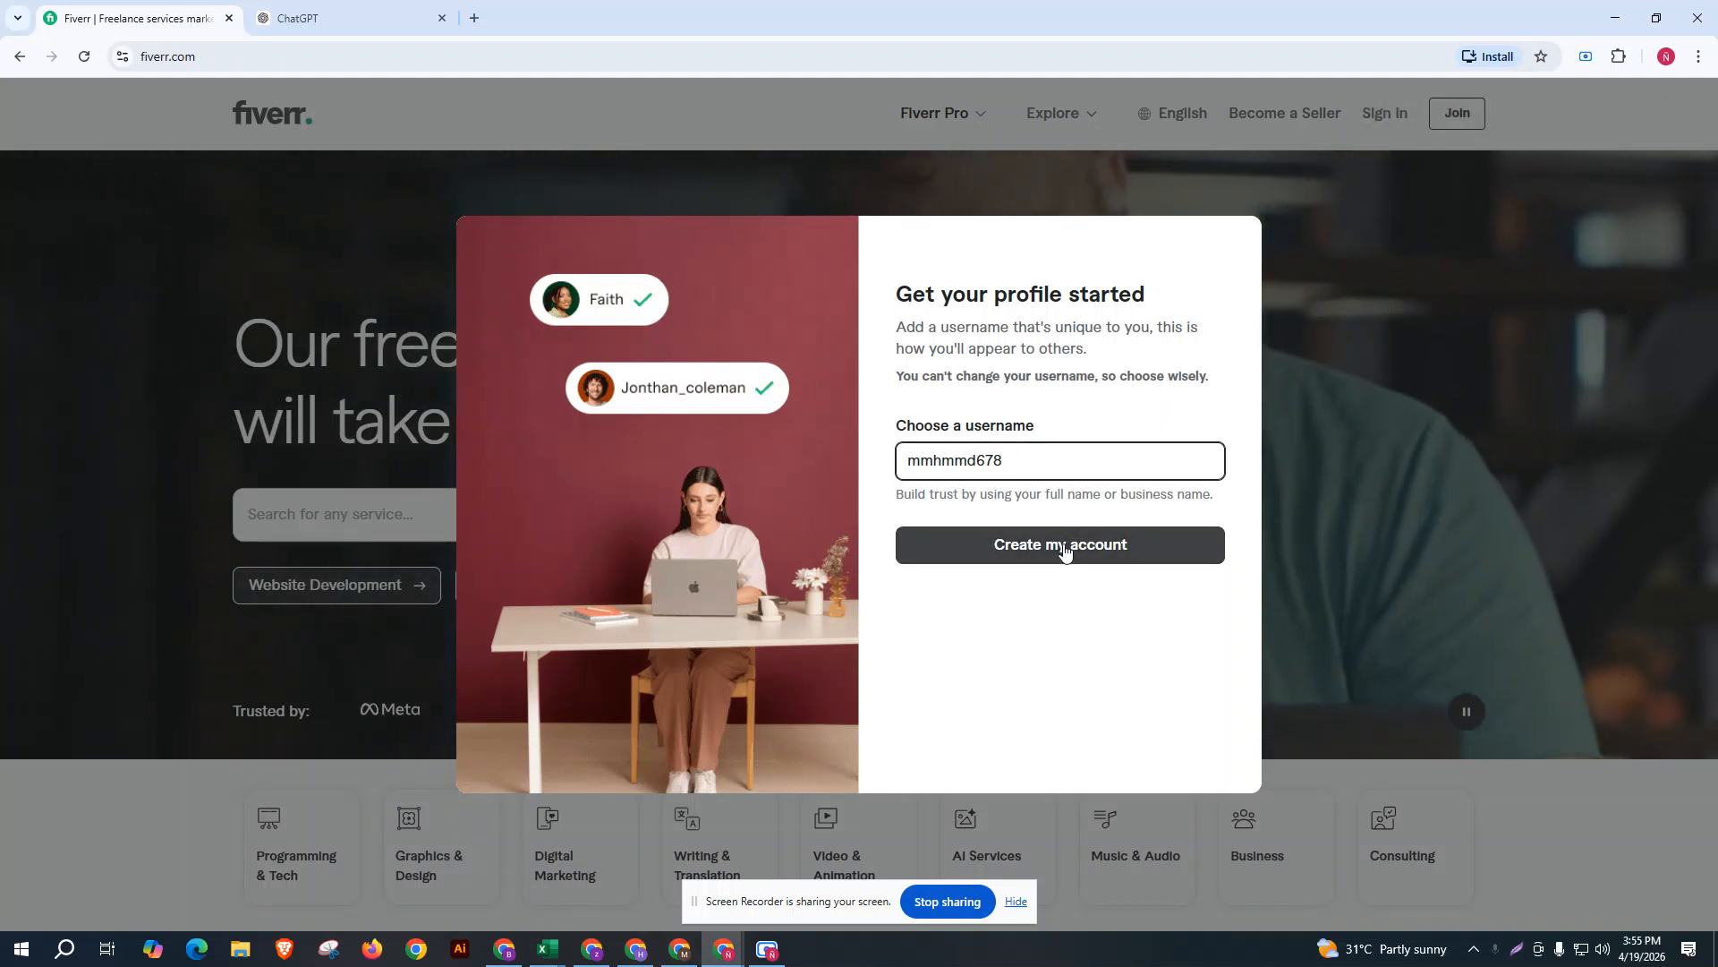
left_click(1067, 535)
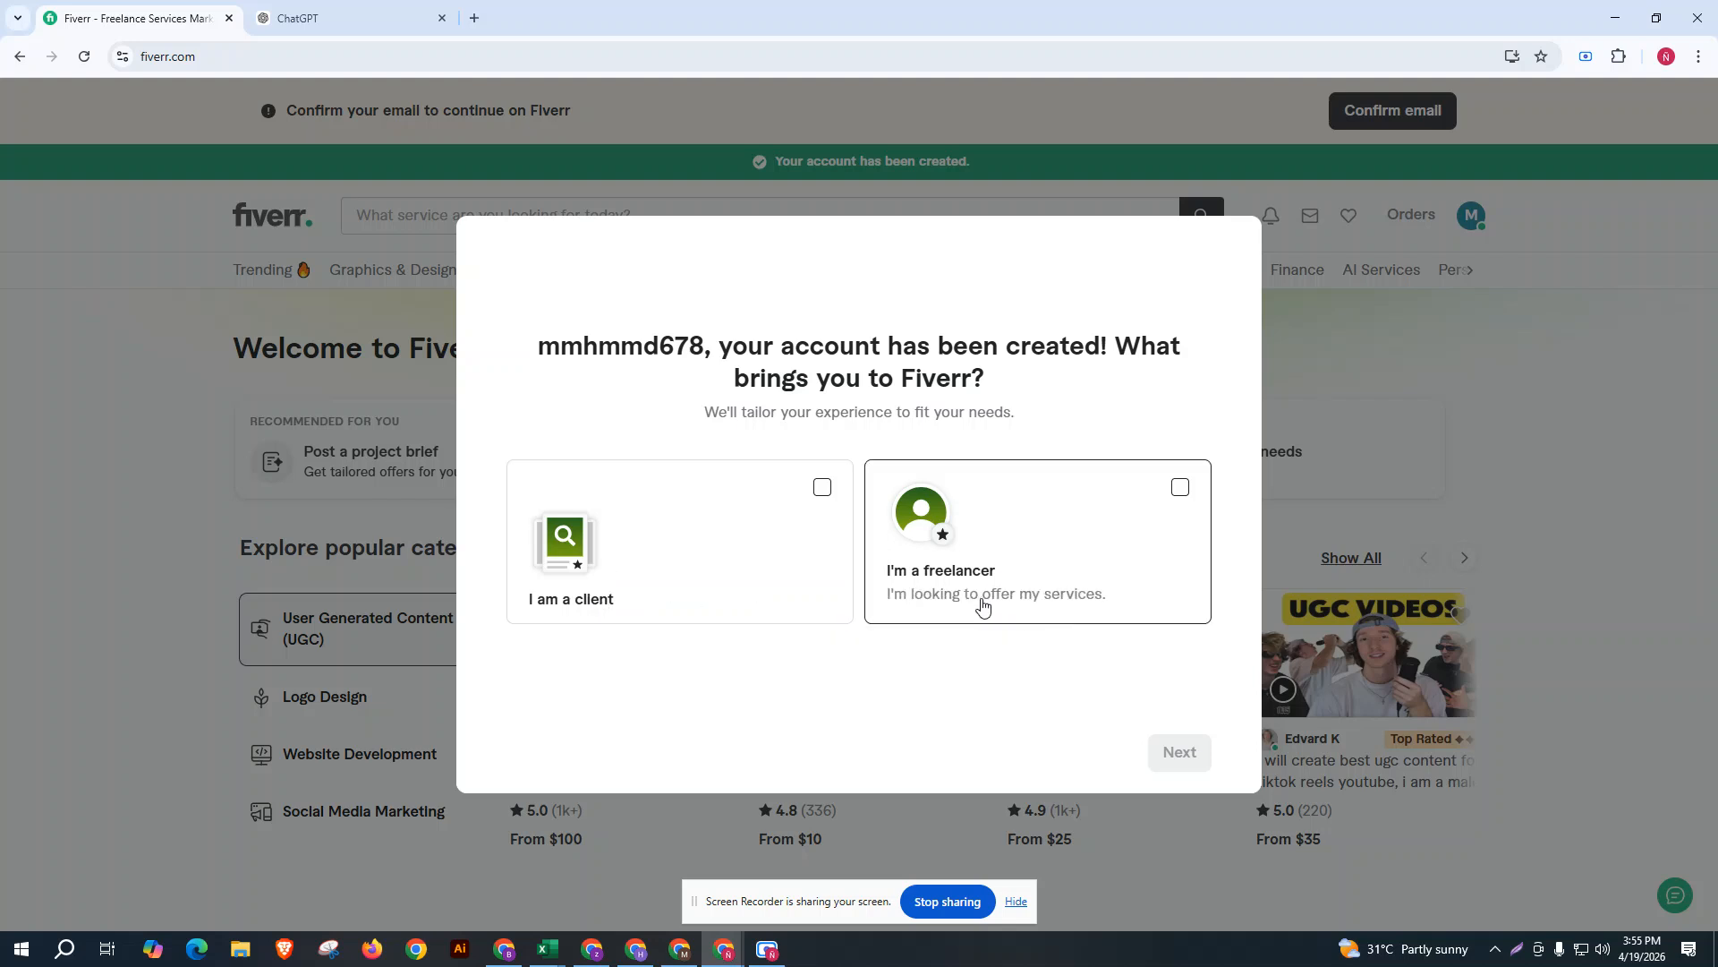
Set the account's purpose to freelancer and choose to fill out the seller profile manually.
left_click(1145, 546)
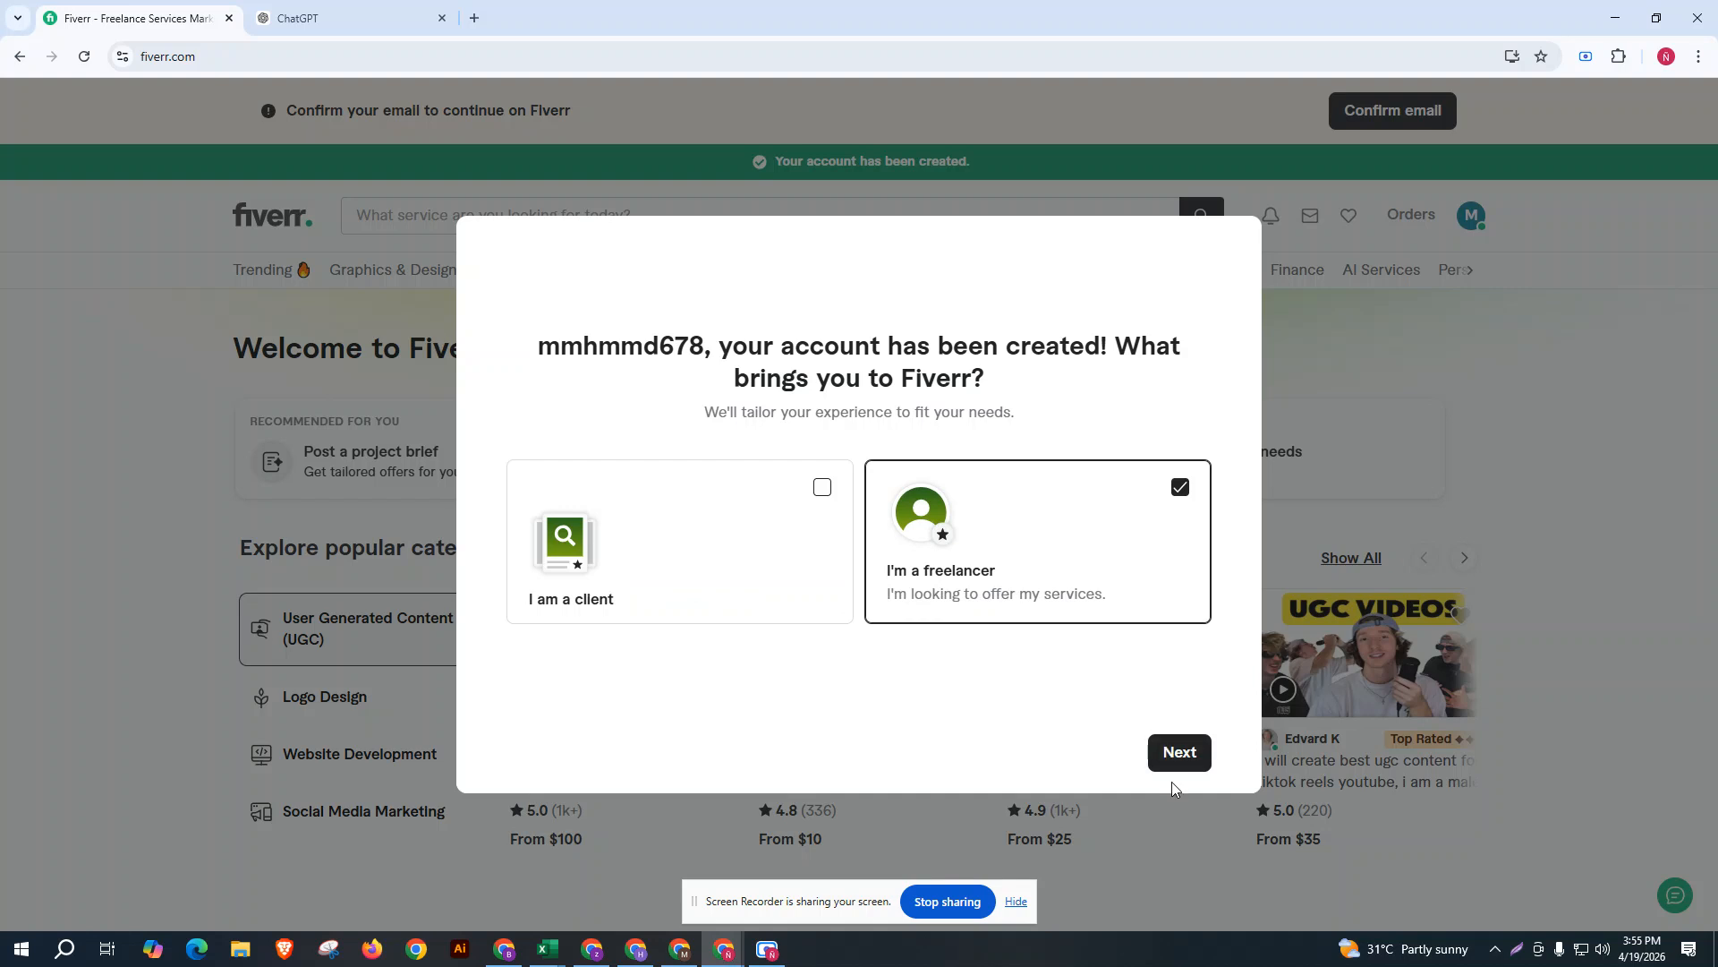
left_click(1172, 752)
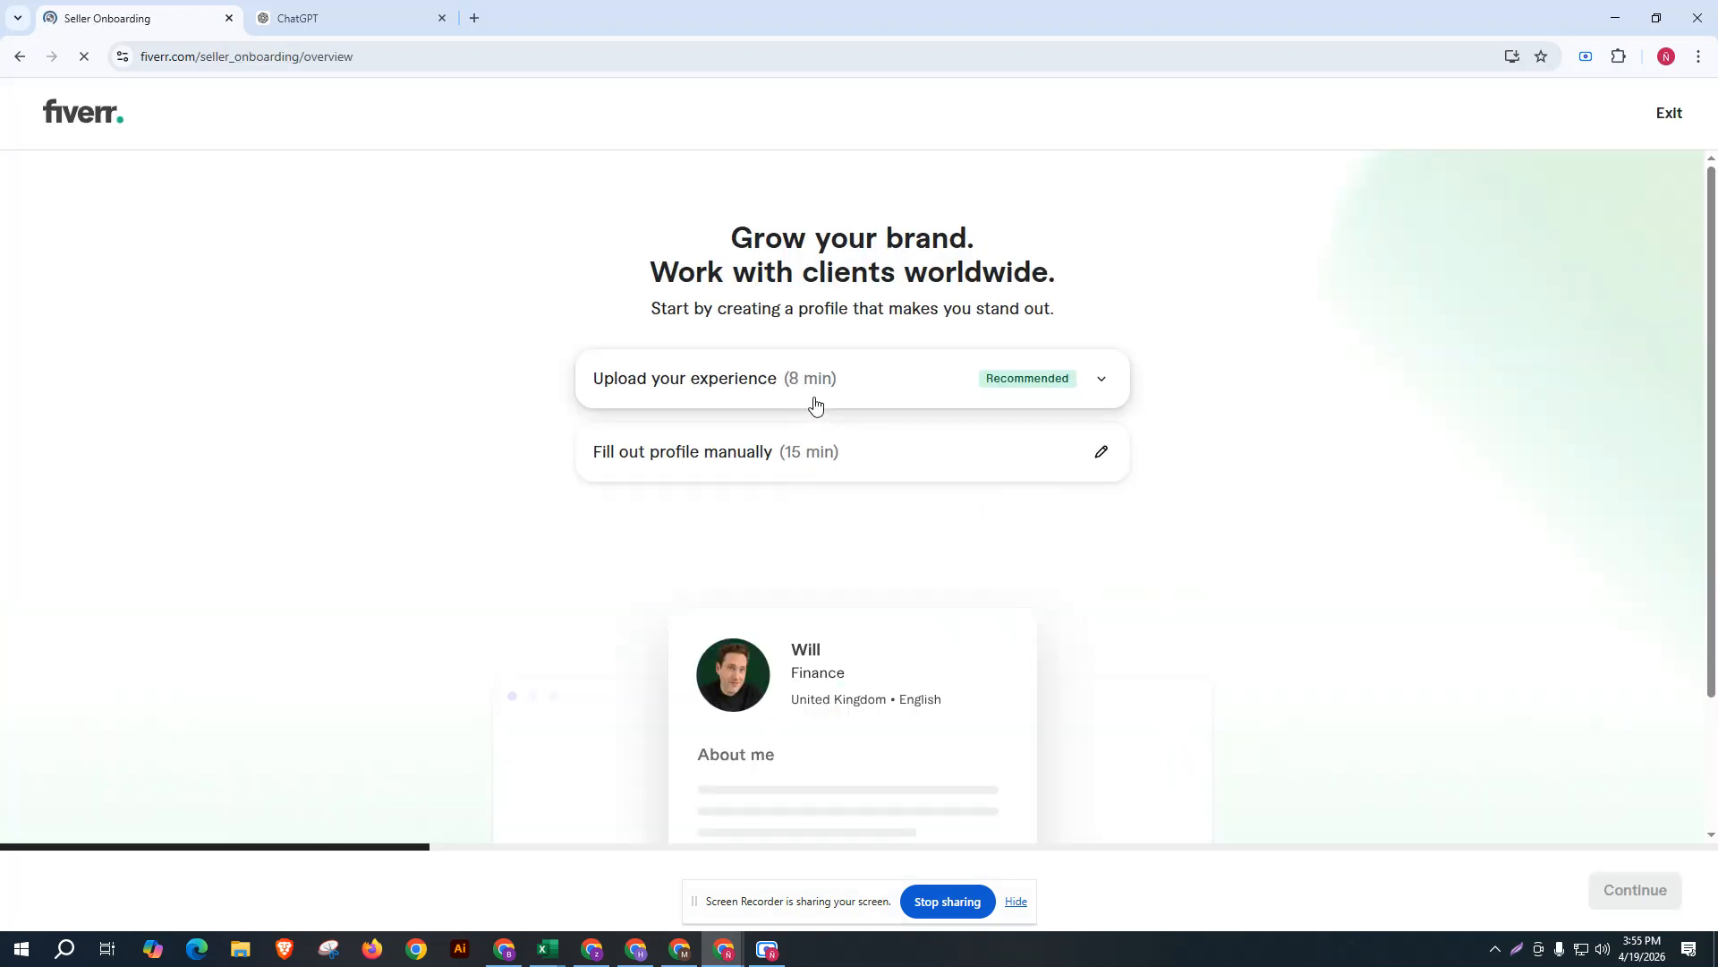
scroll(812, 402, "down", 2)
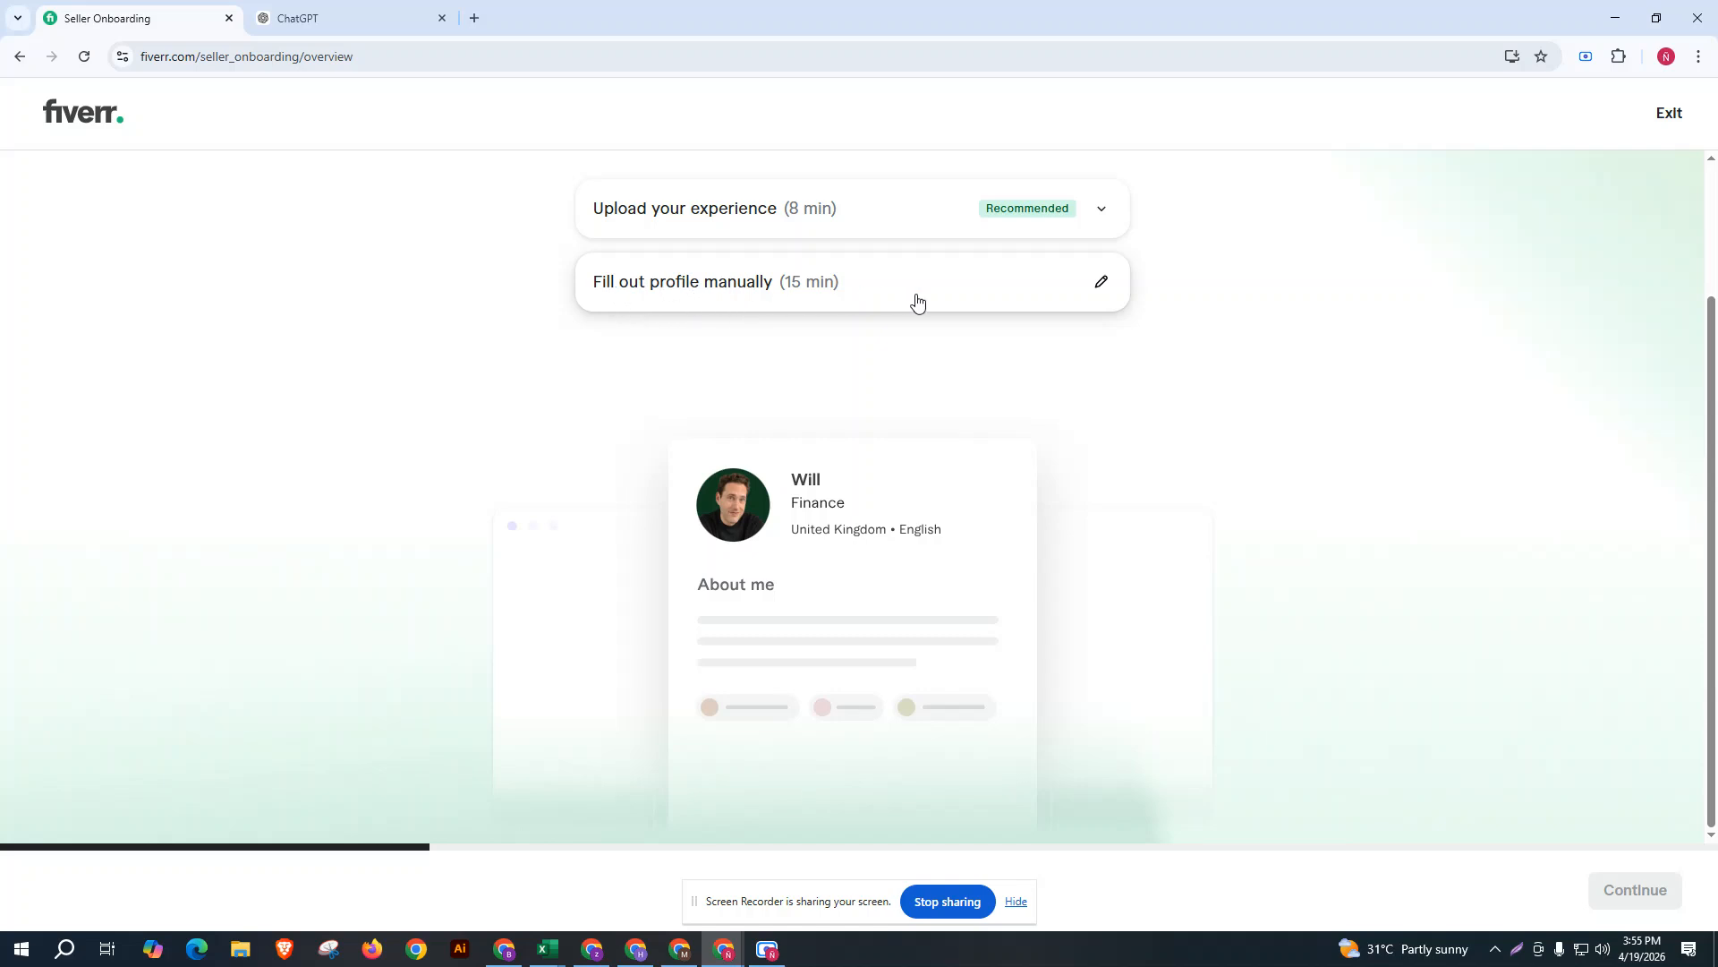
left_click(1082, 285)
scroll(704, 561, "down", 1)
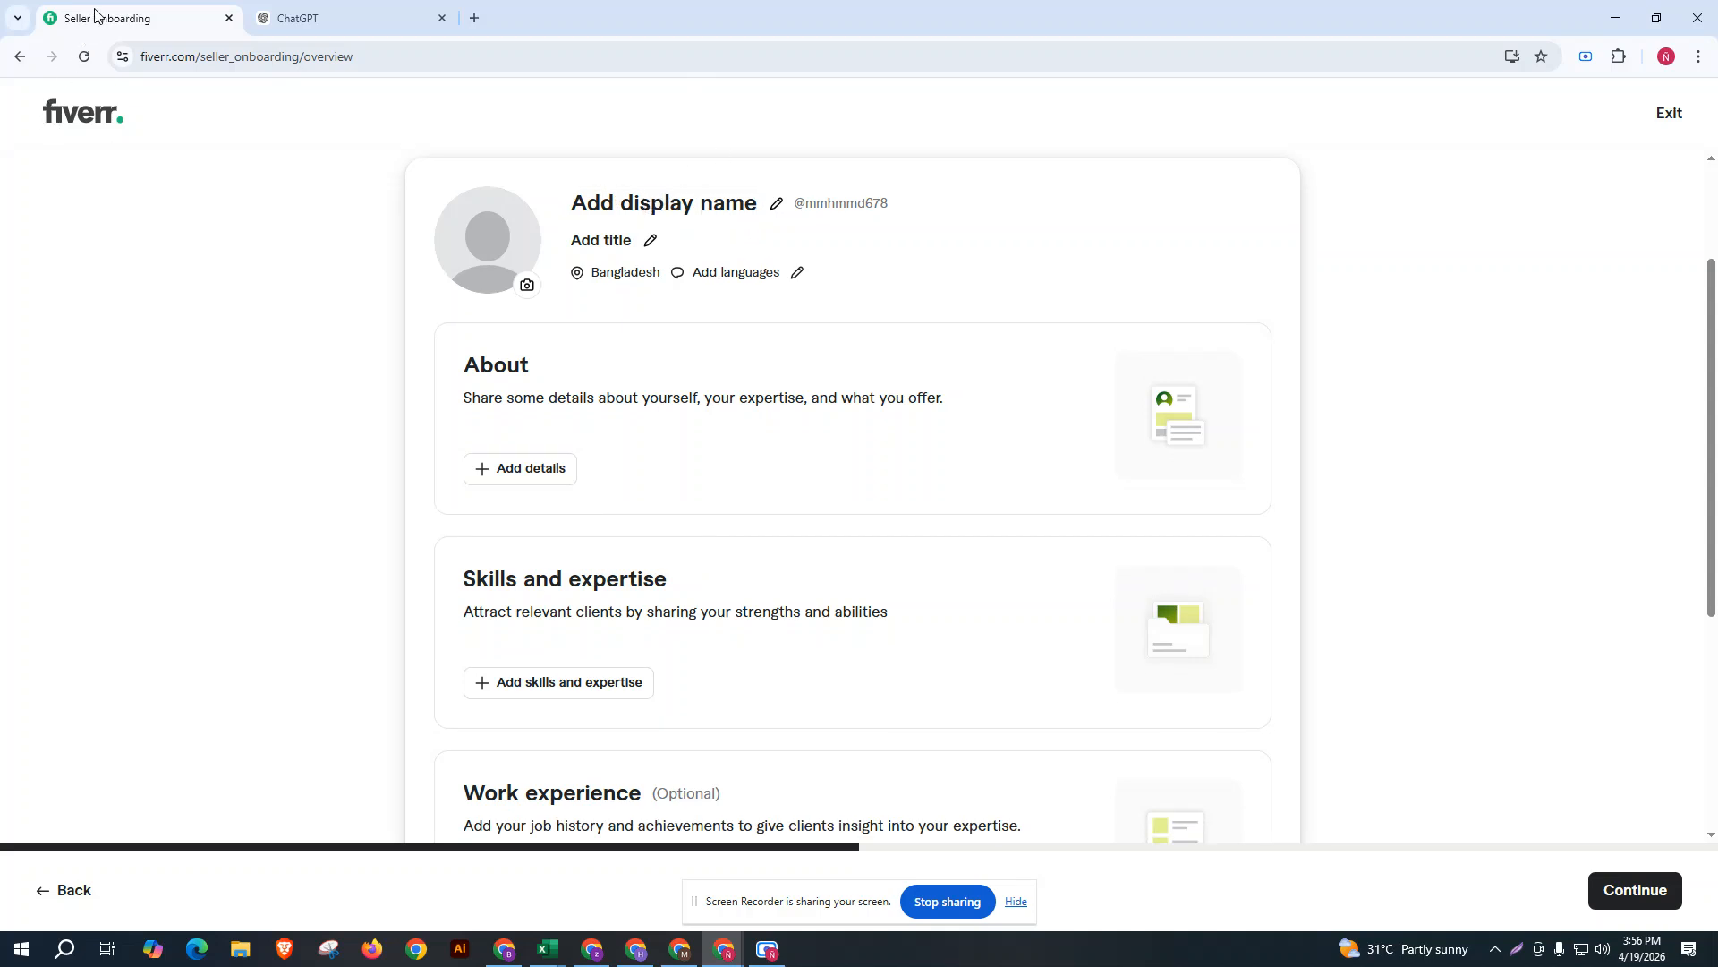
View the Fiverr home page and its popular searches in a new browser tab, then return to seller onboarding.
left_click(475, 18)
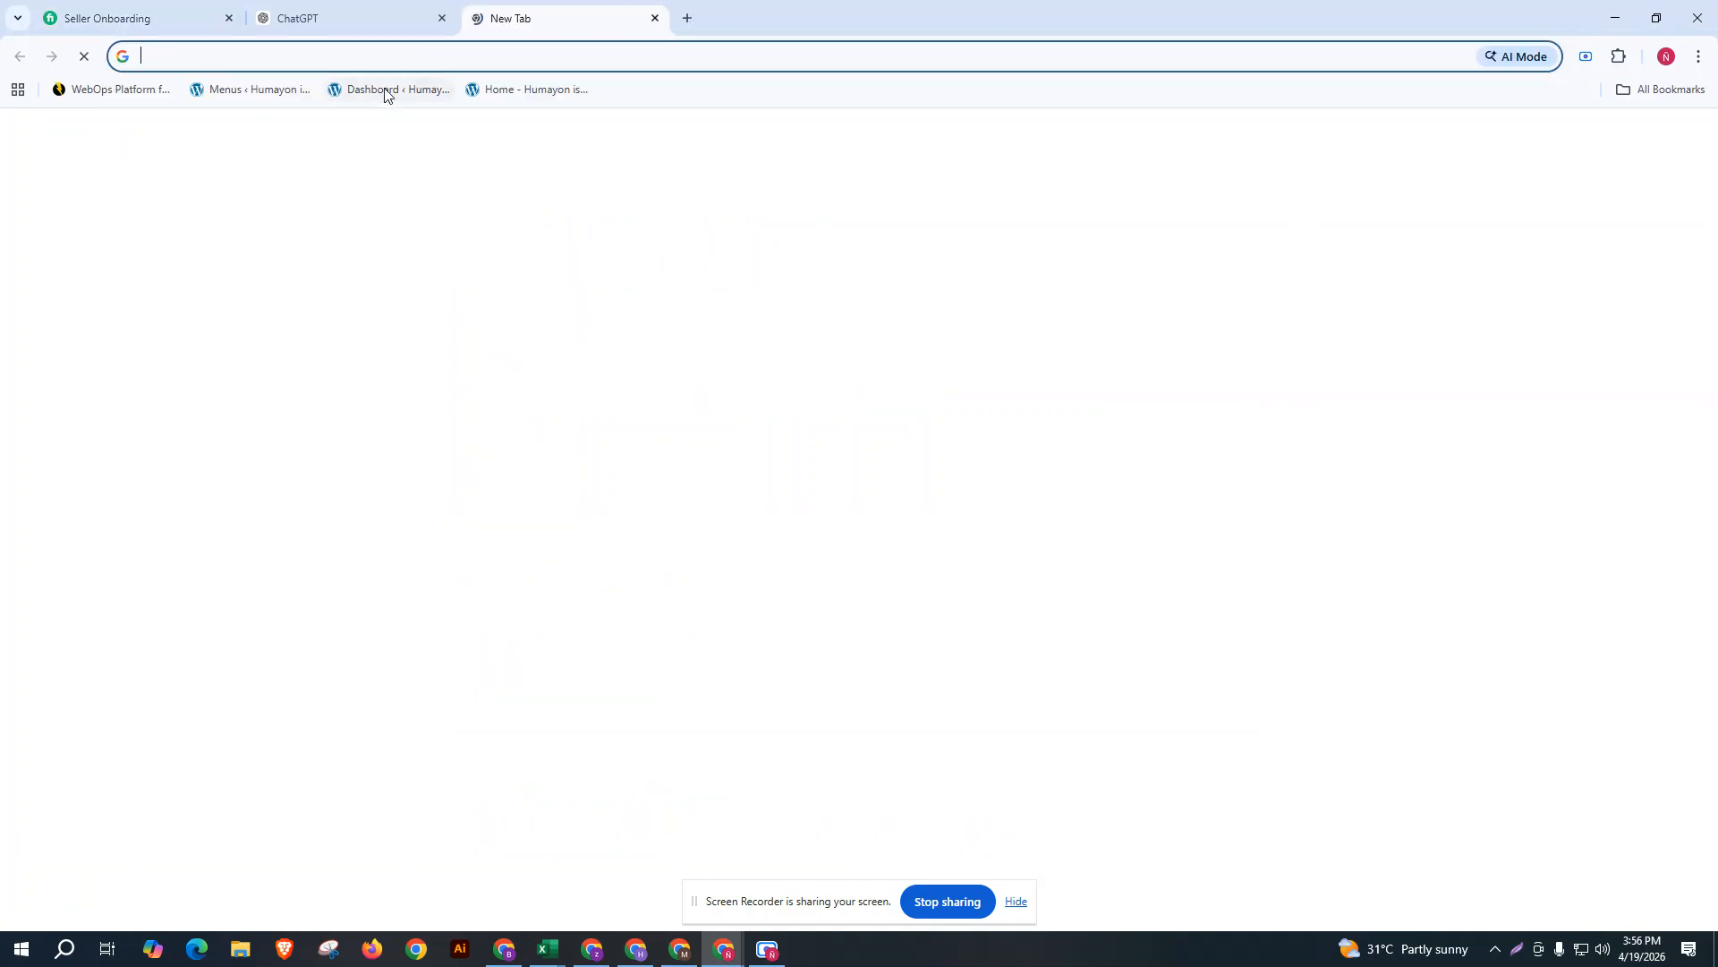
left_click(381, 55)
type("fivee")
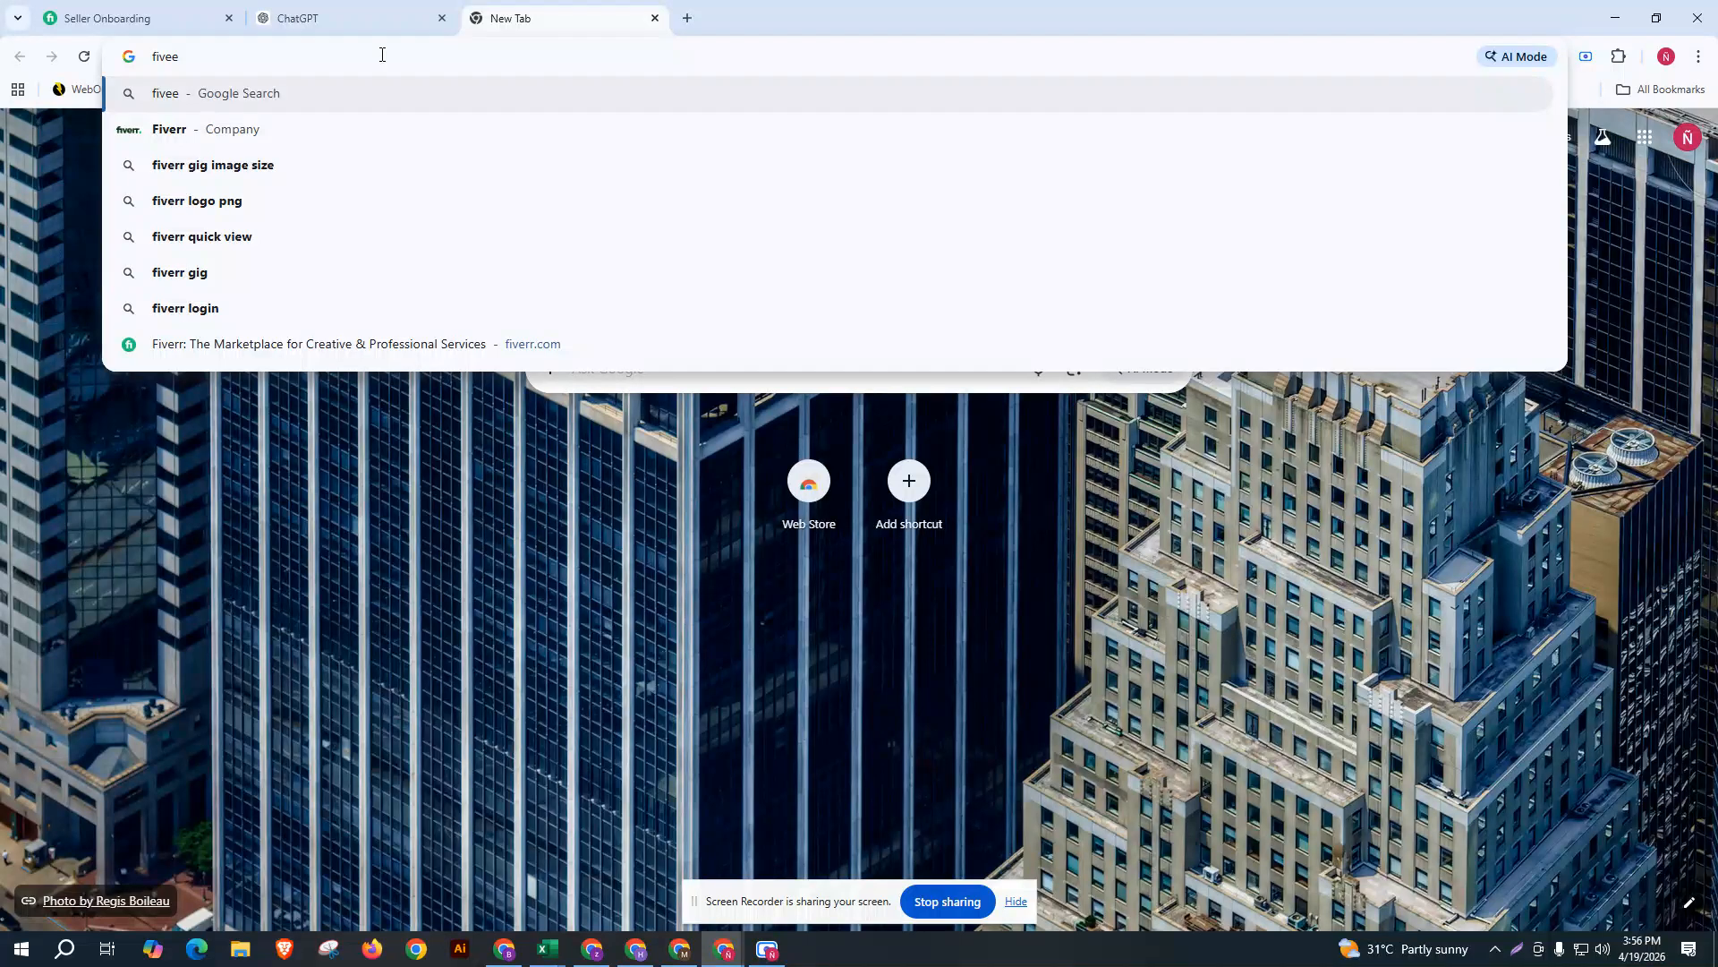
key("BackSpace")
key("BackSpace")
type("err")
key("Return")
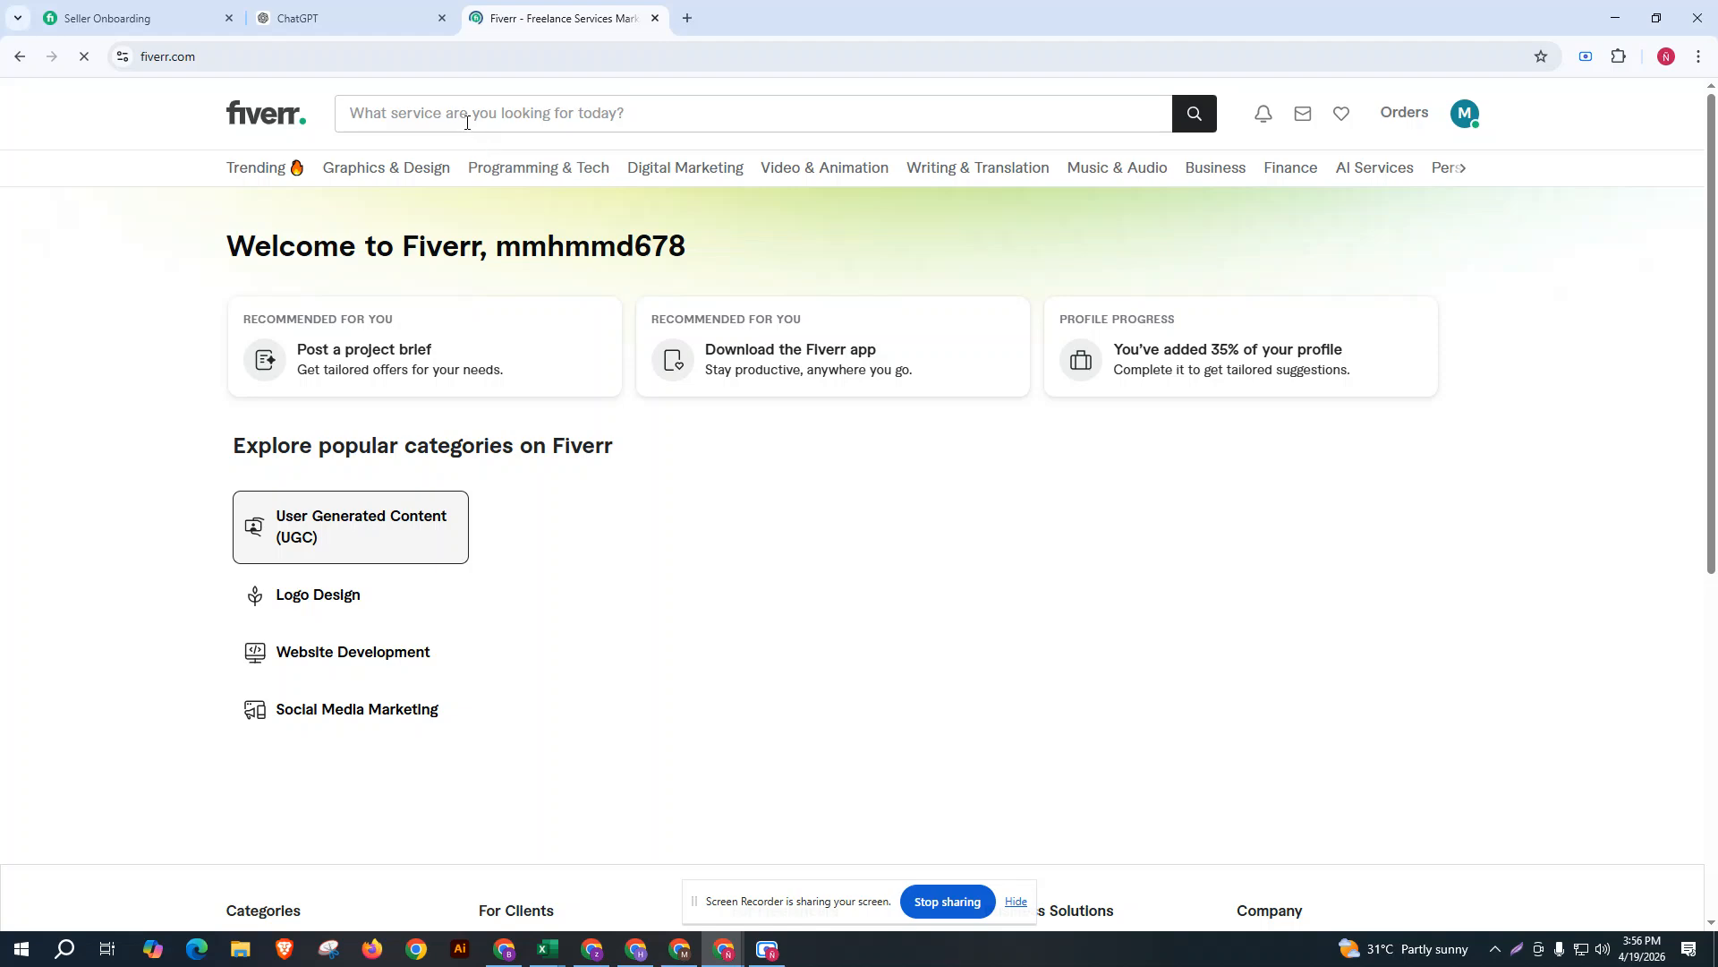
left_click(466, 120)
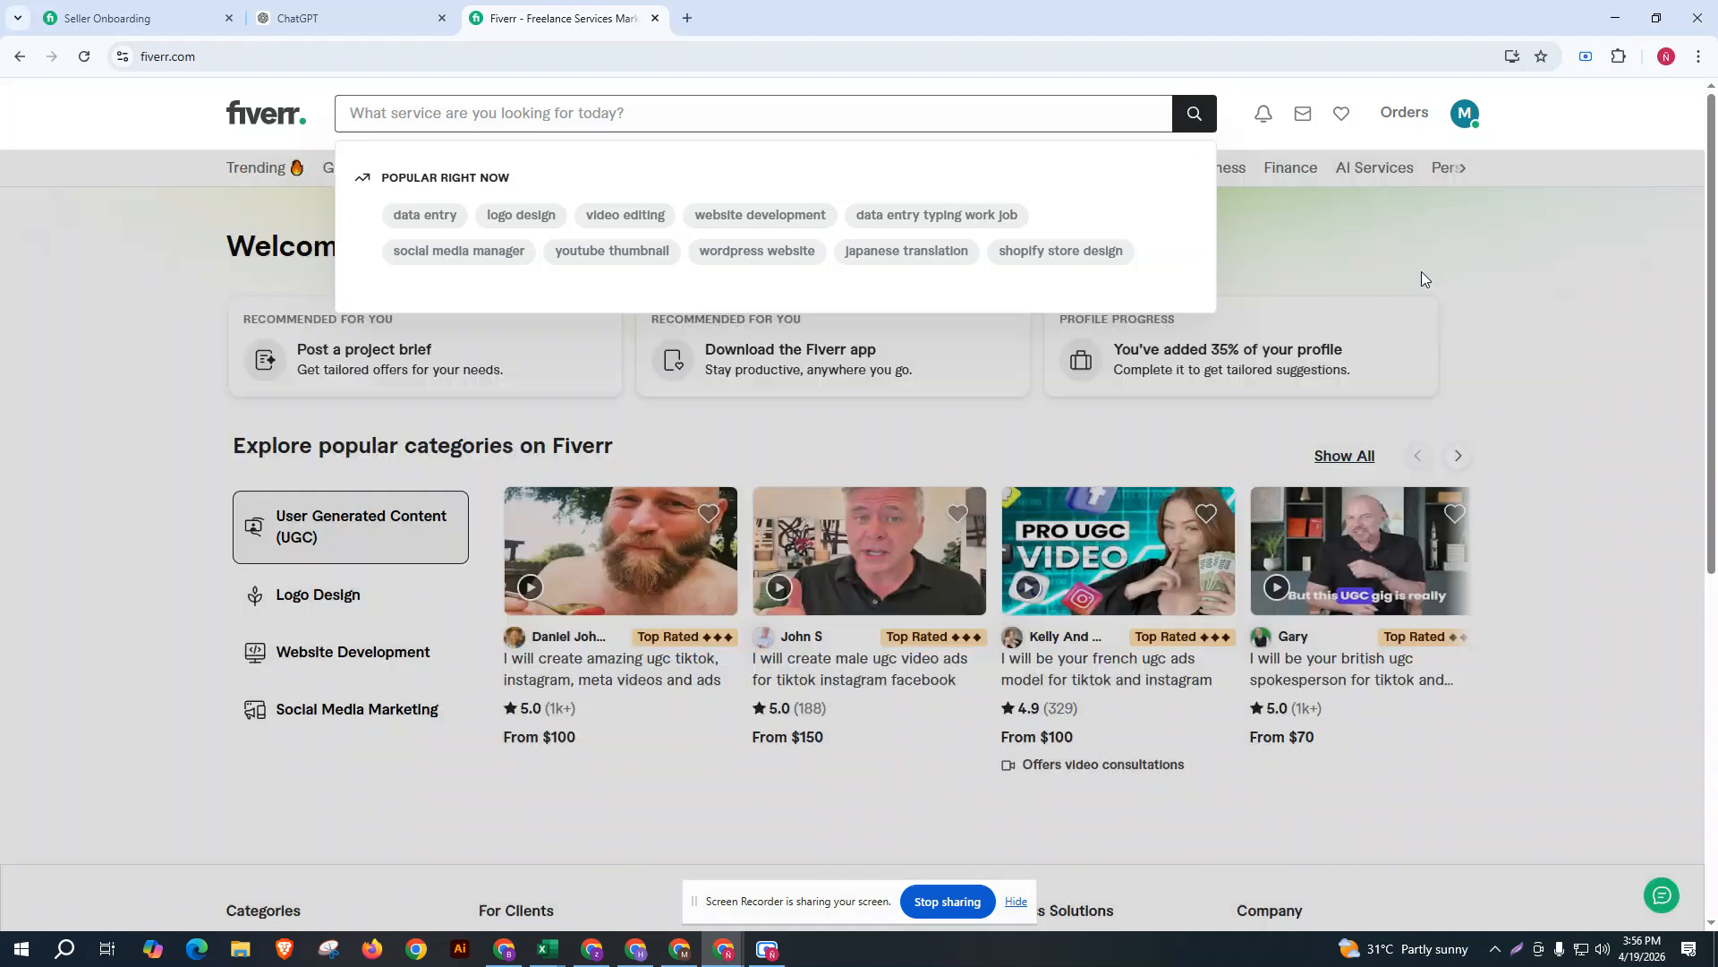
left_click(1423, 272)
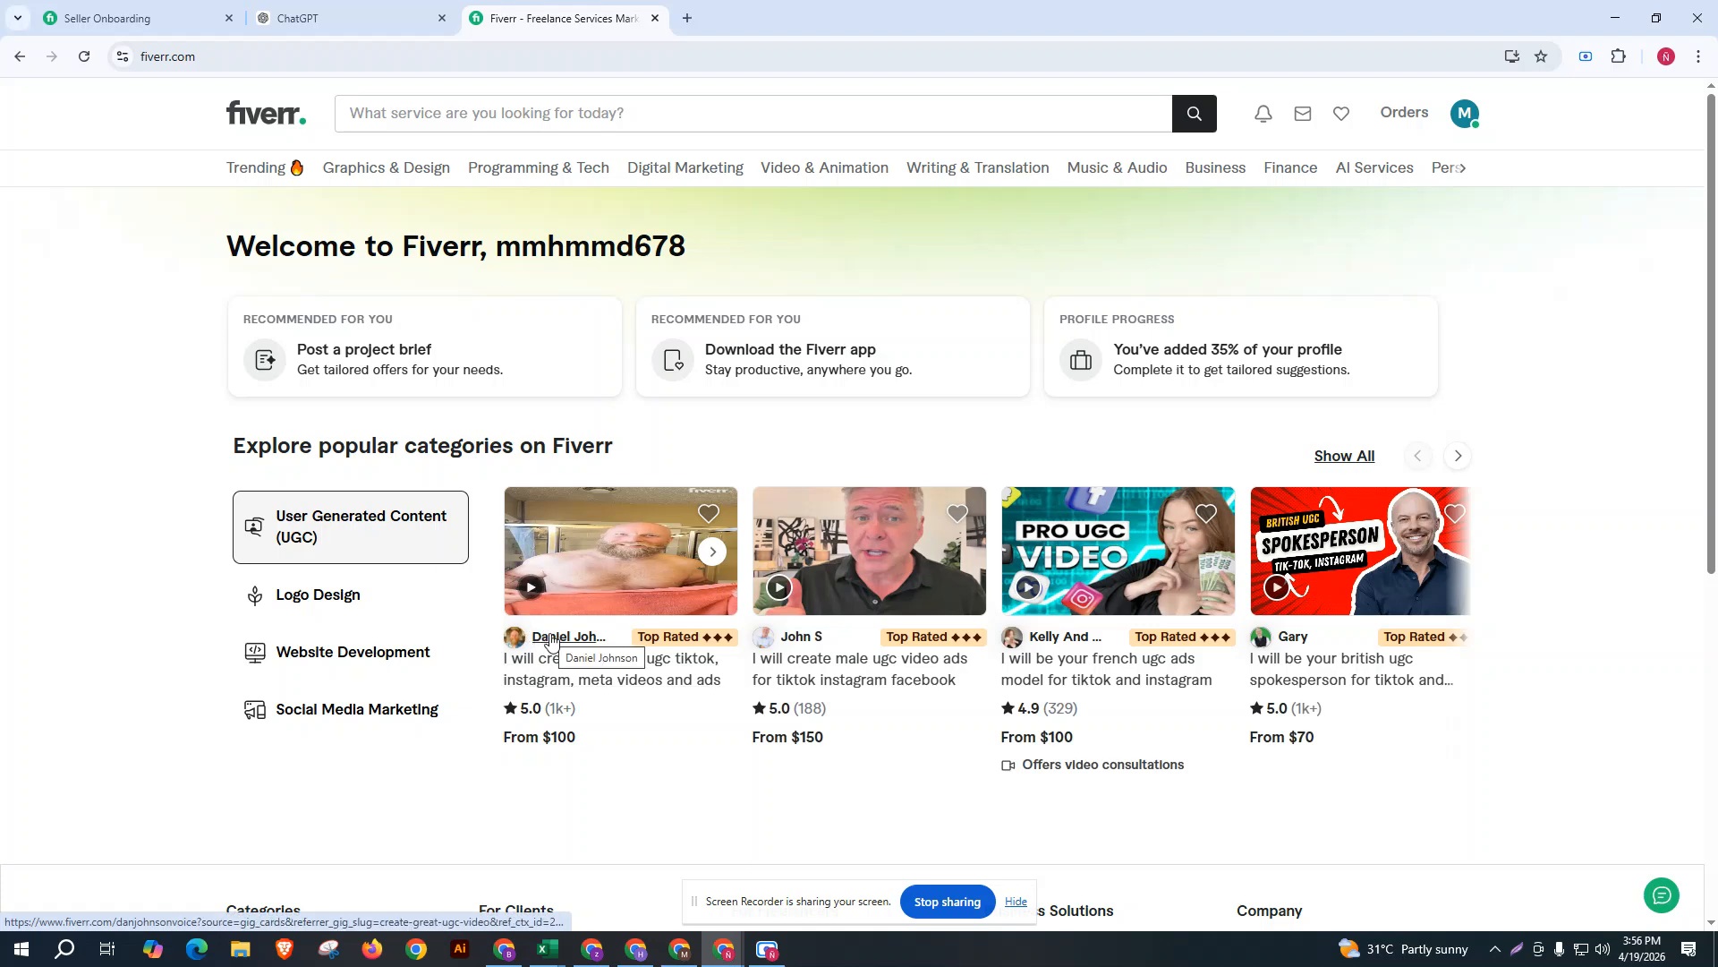
left_click(99, 25)
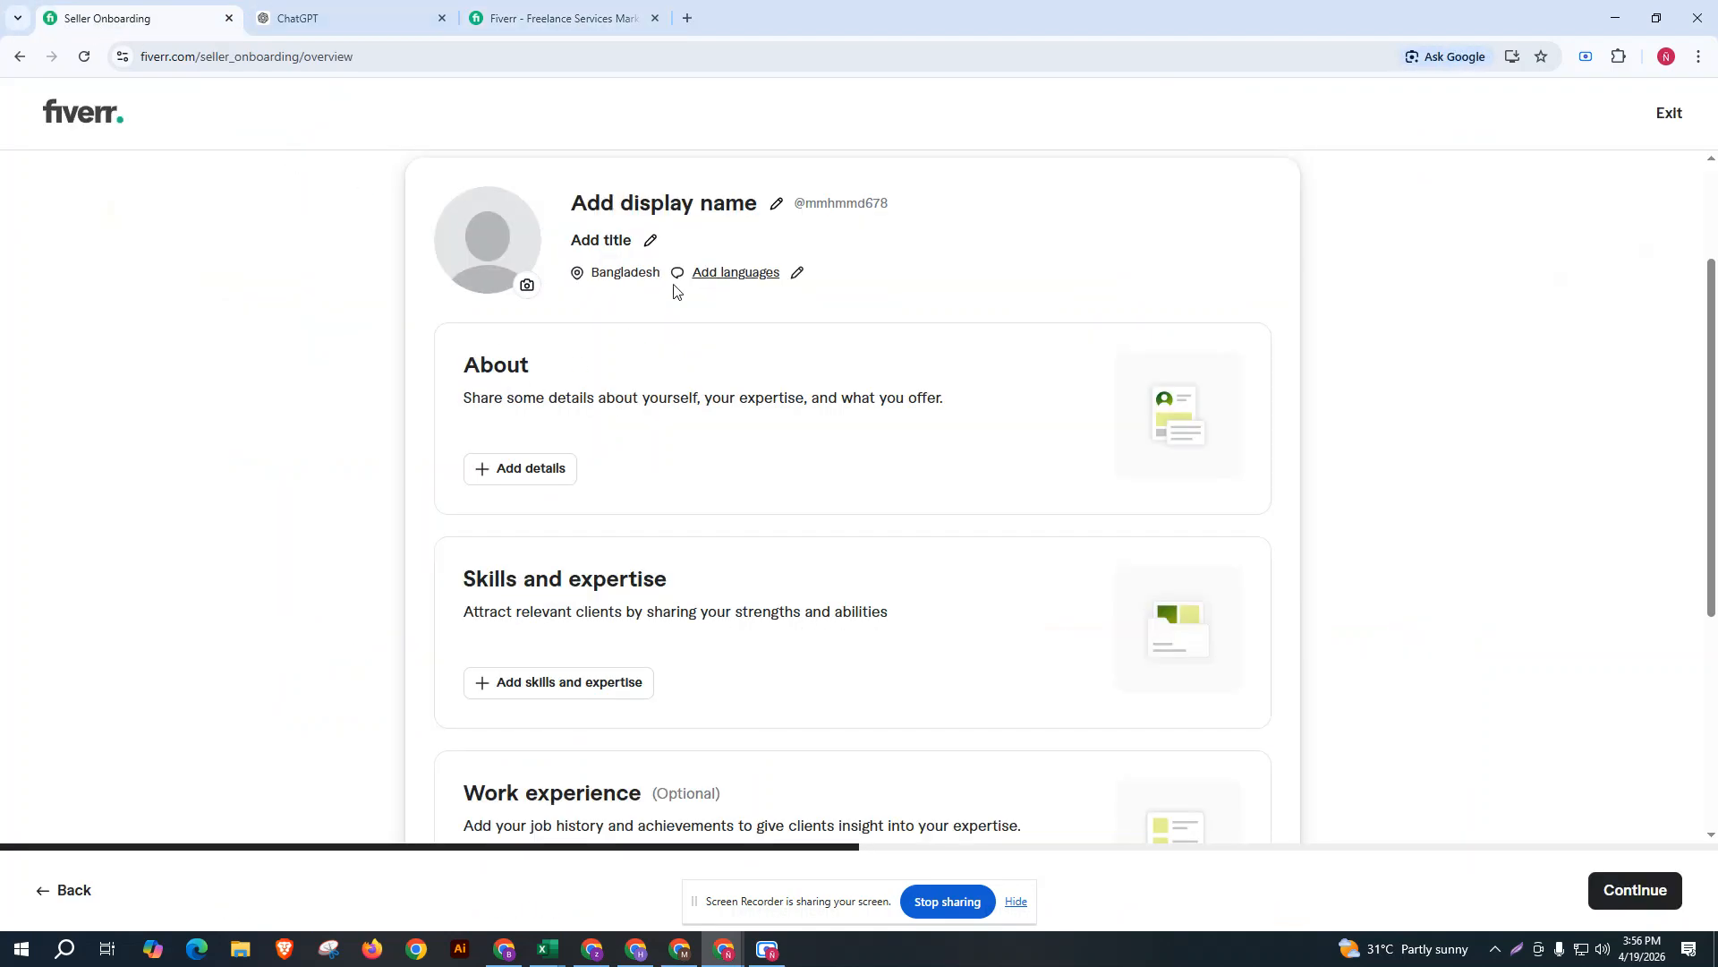
Try to set the profile's display name to Labtwob6.
left_click(673, 204)
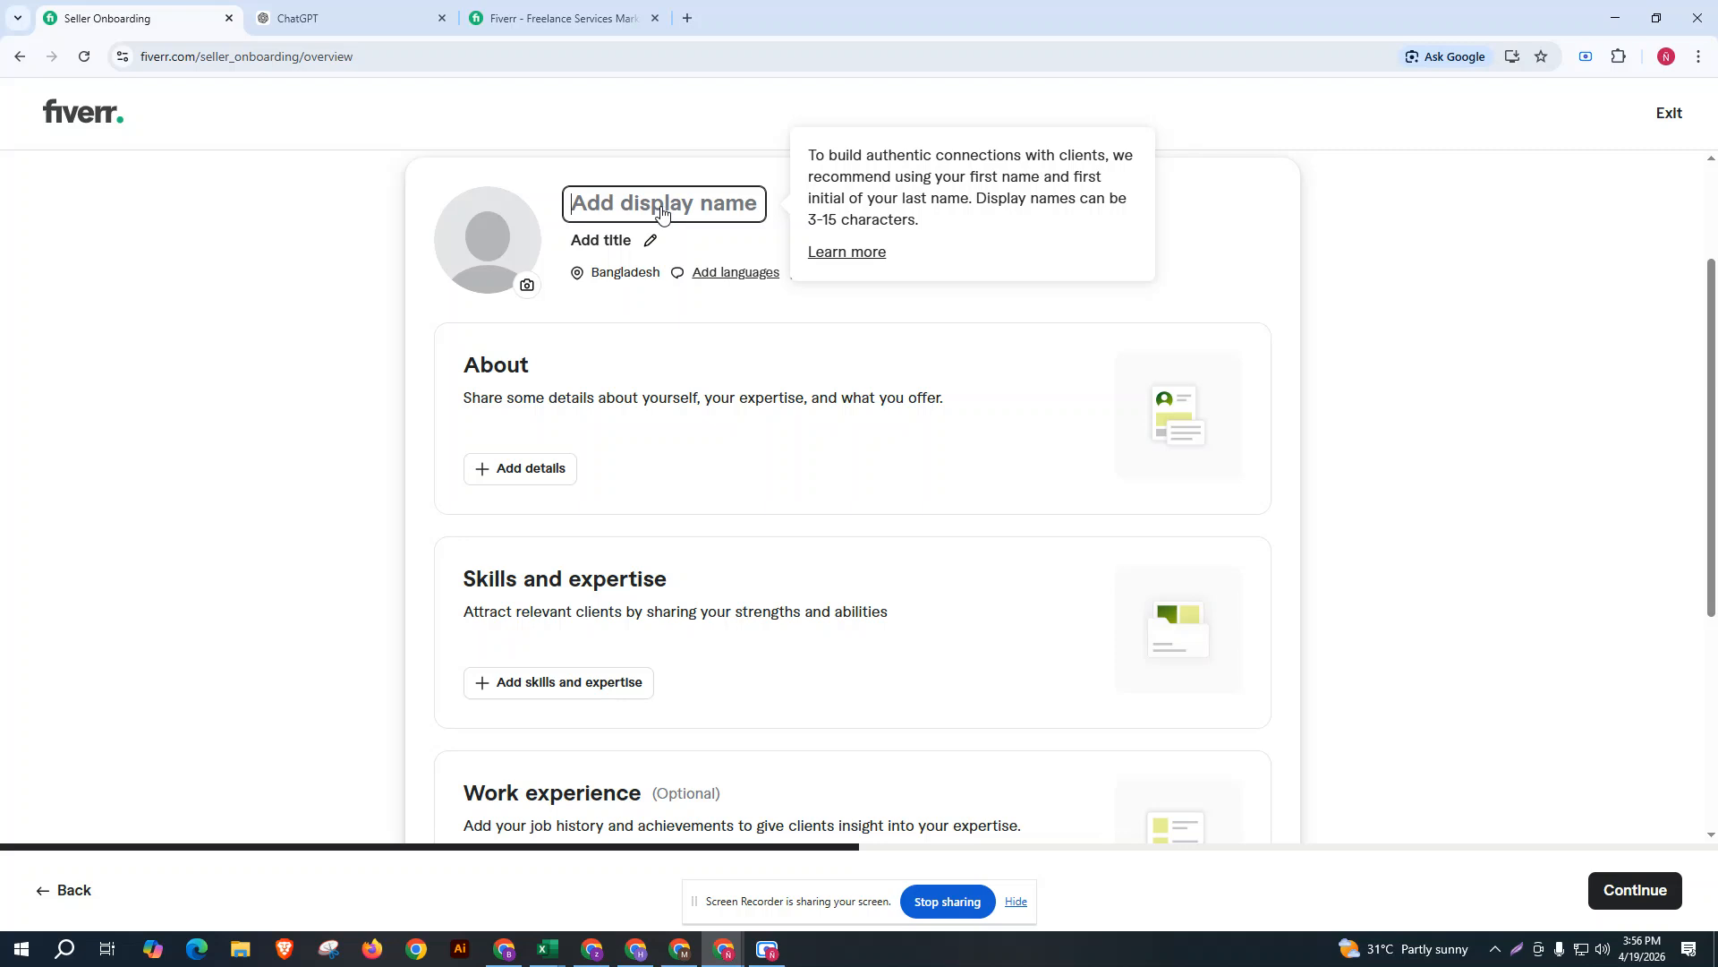
type("La")
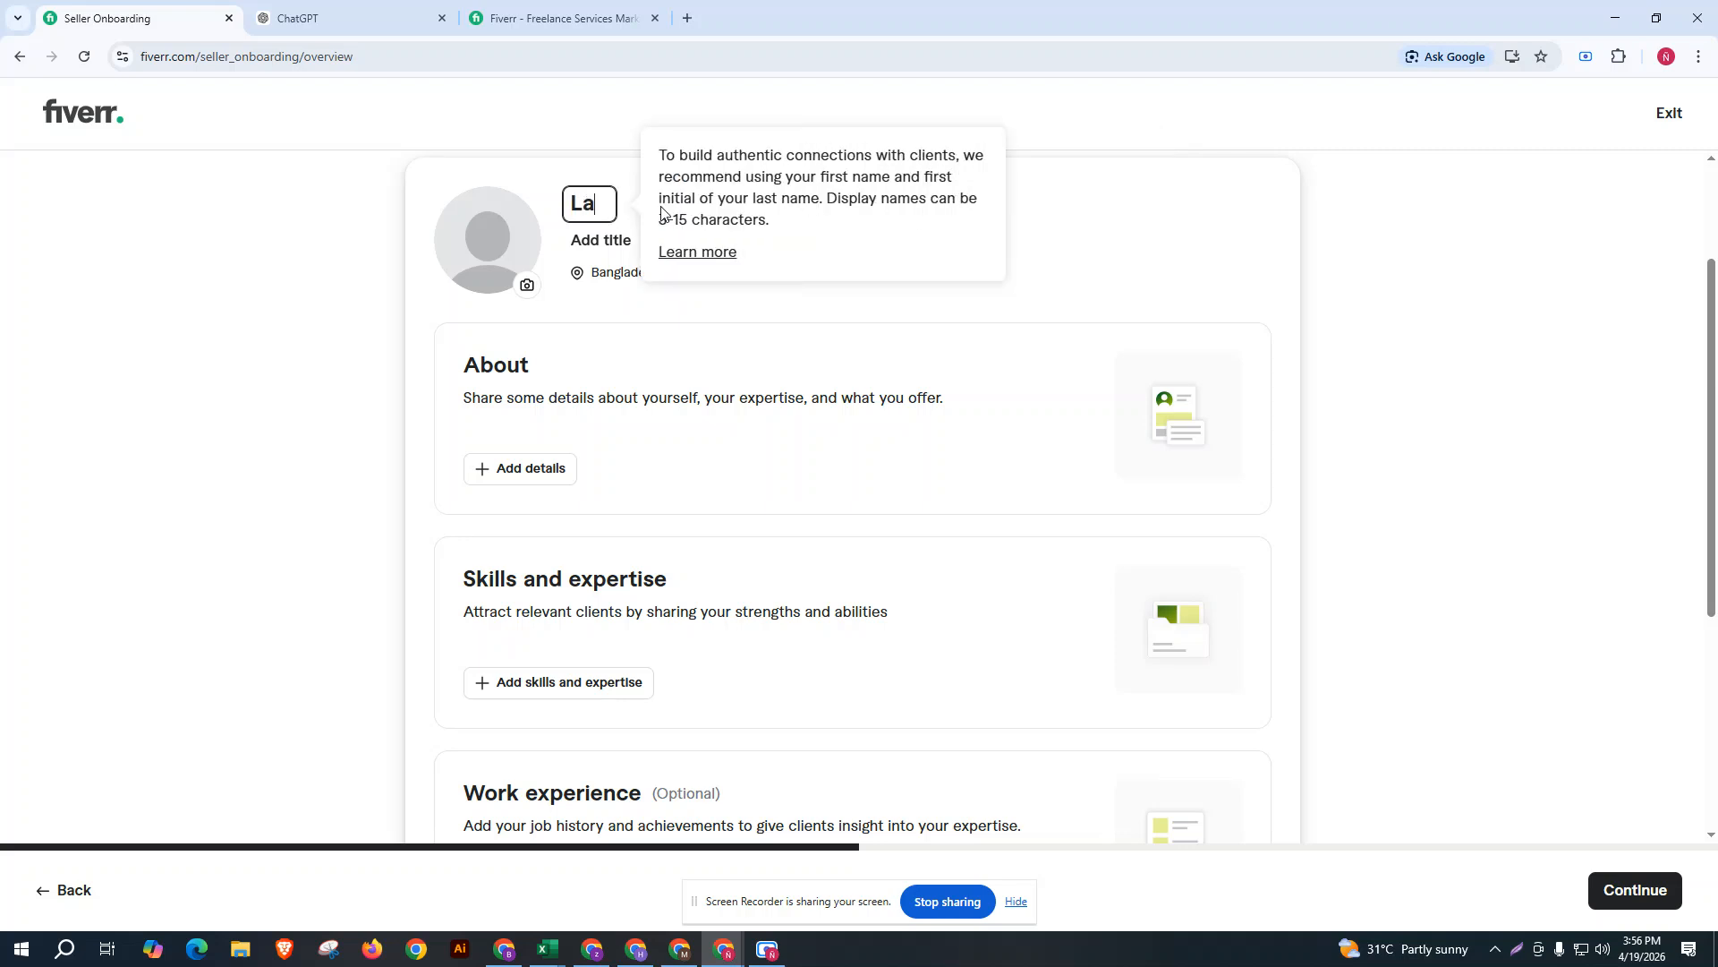
type("btw")
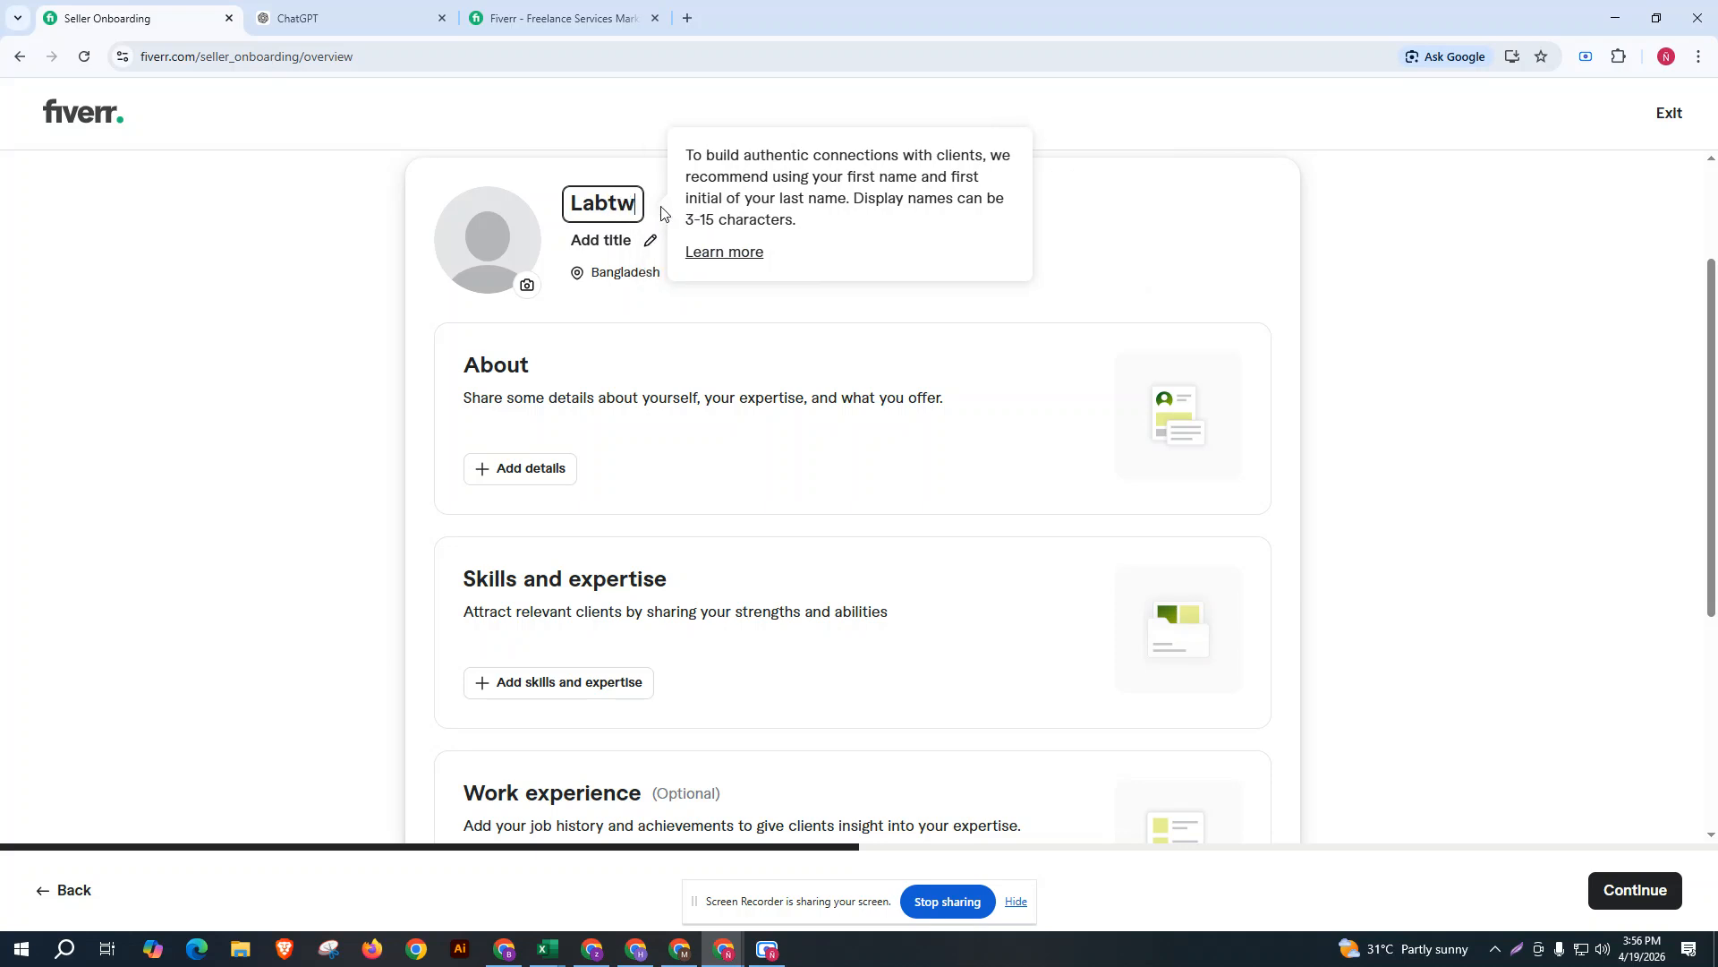
type("ob6")
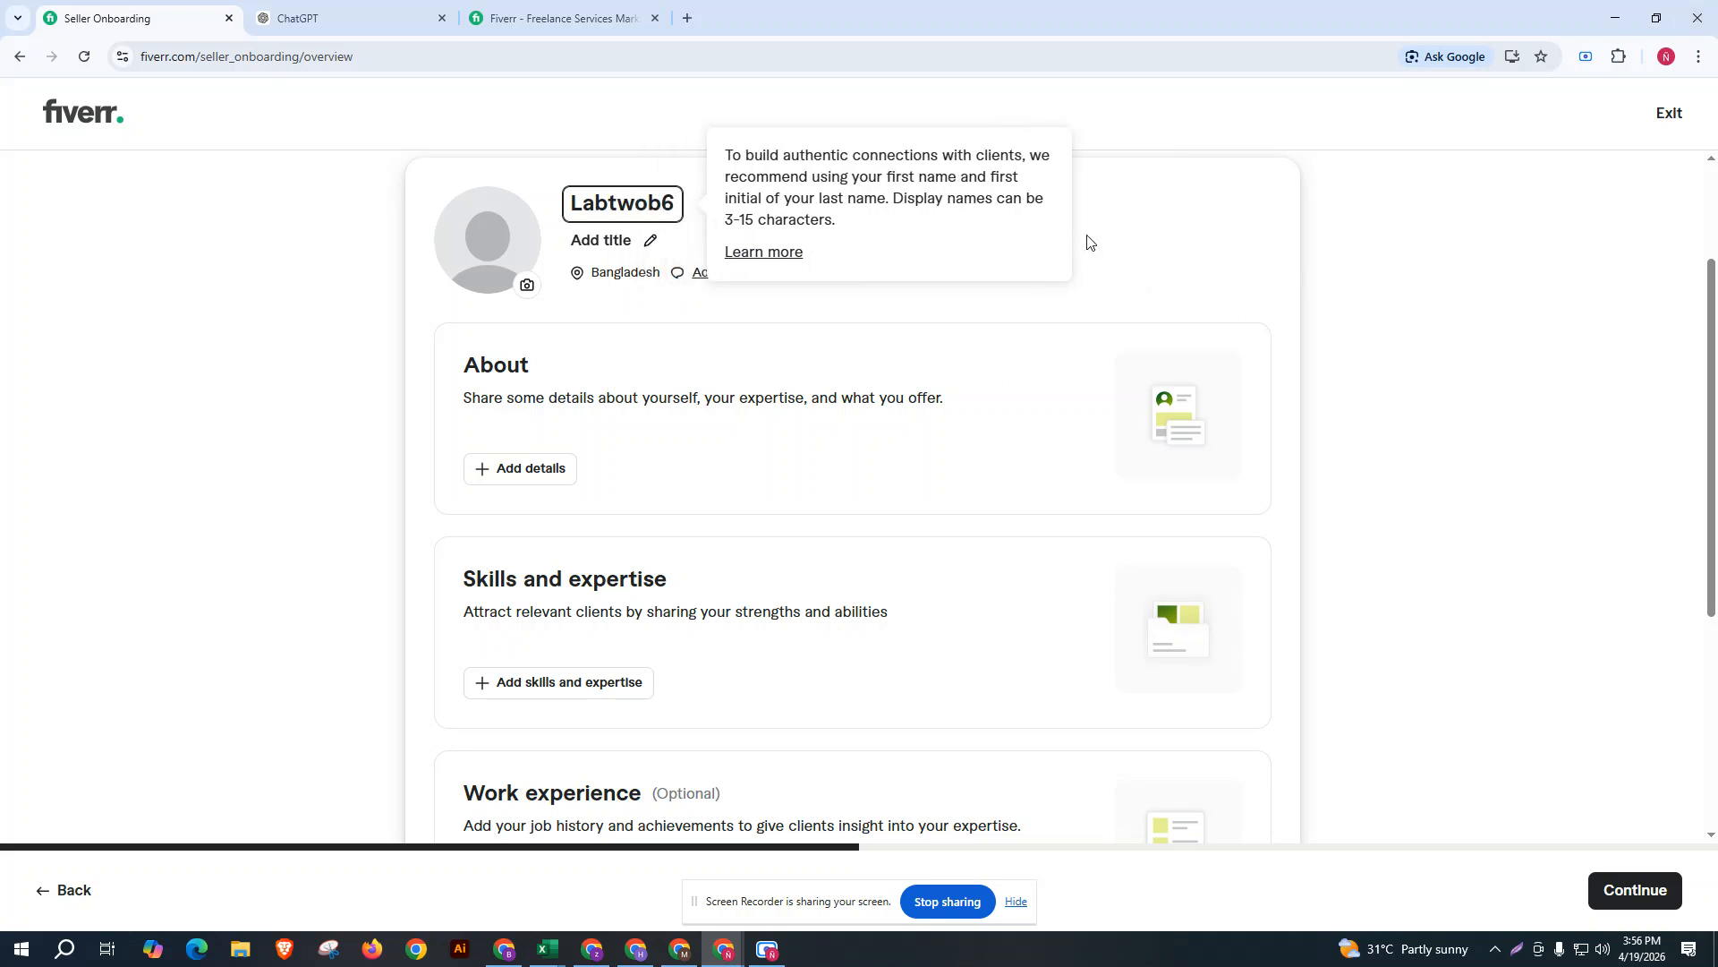
left_click(1162, 254)
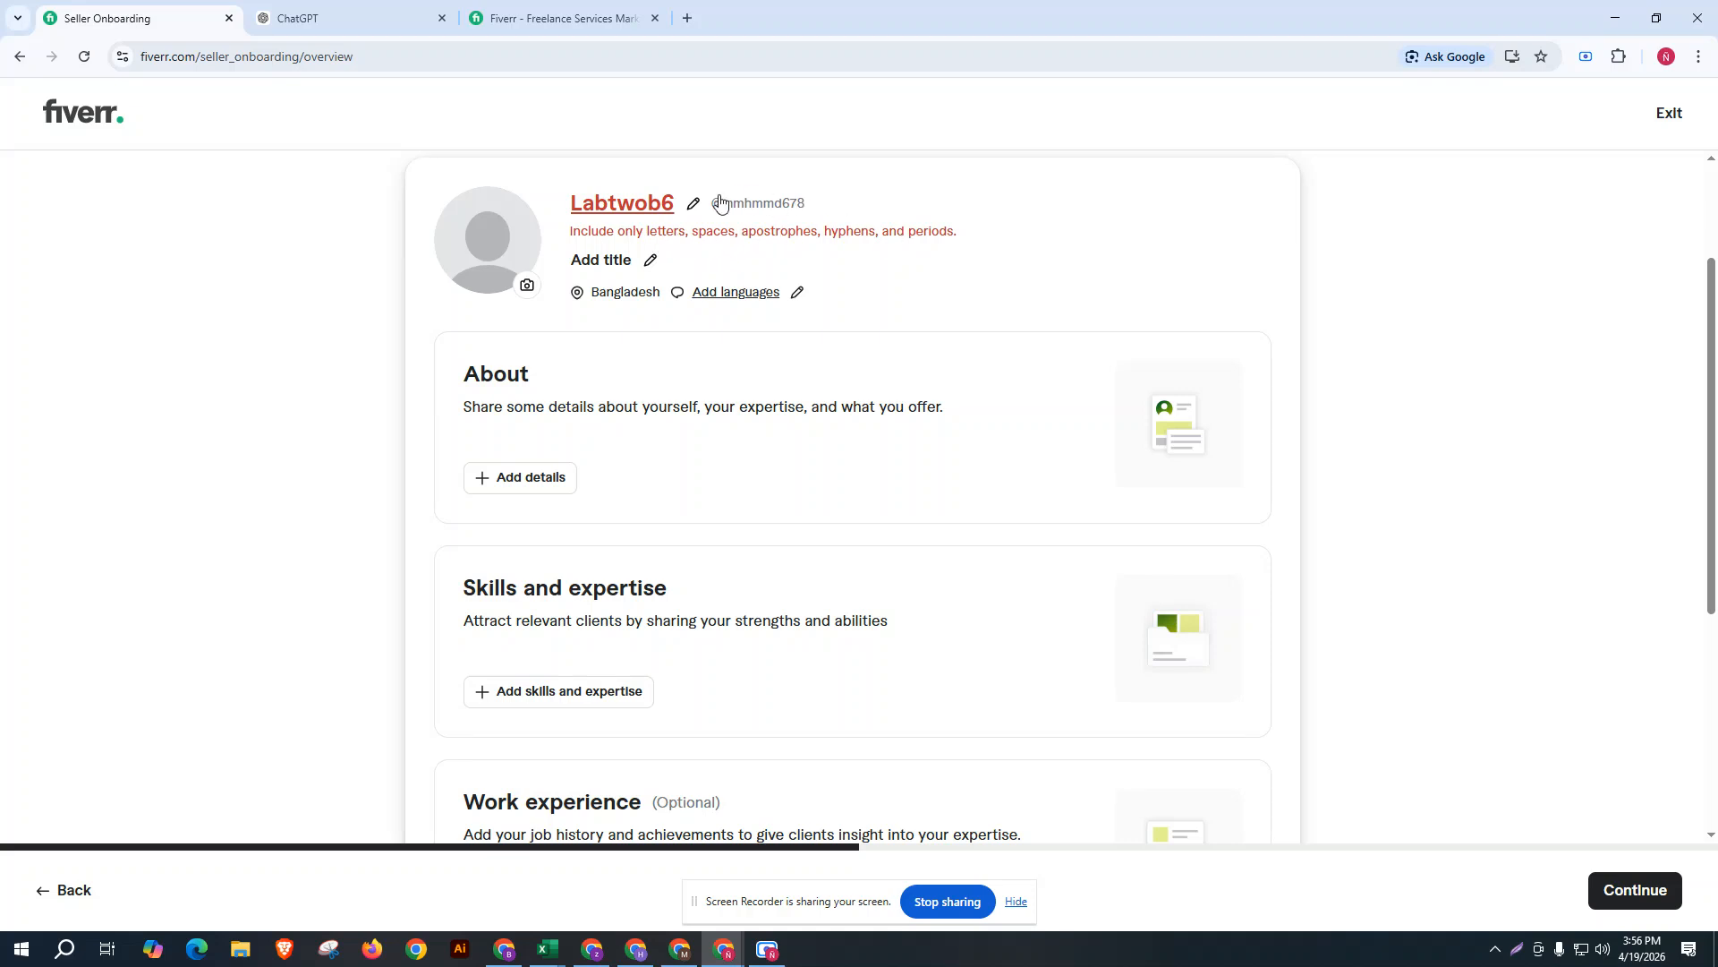
Try to shorten the profile's display name to Labtwo.
left_click(693, 204)
key("BackSpace")
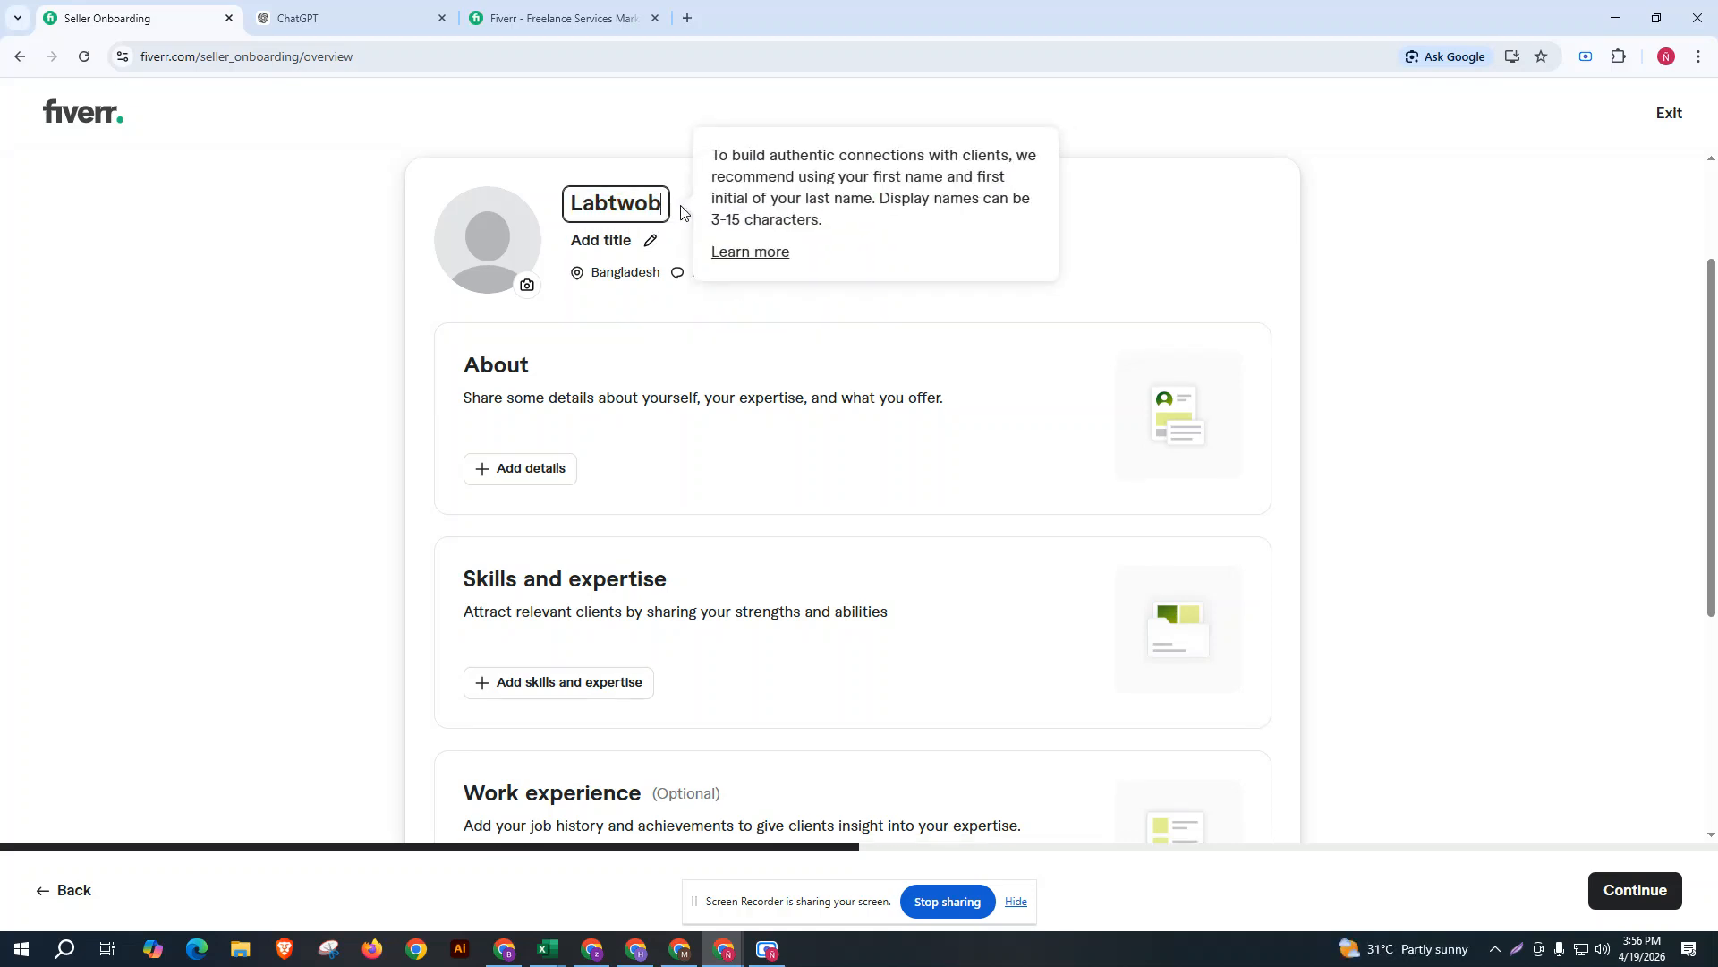
key("BackSpace")
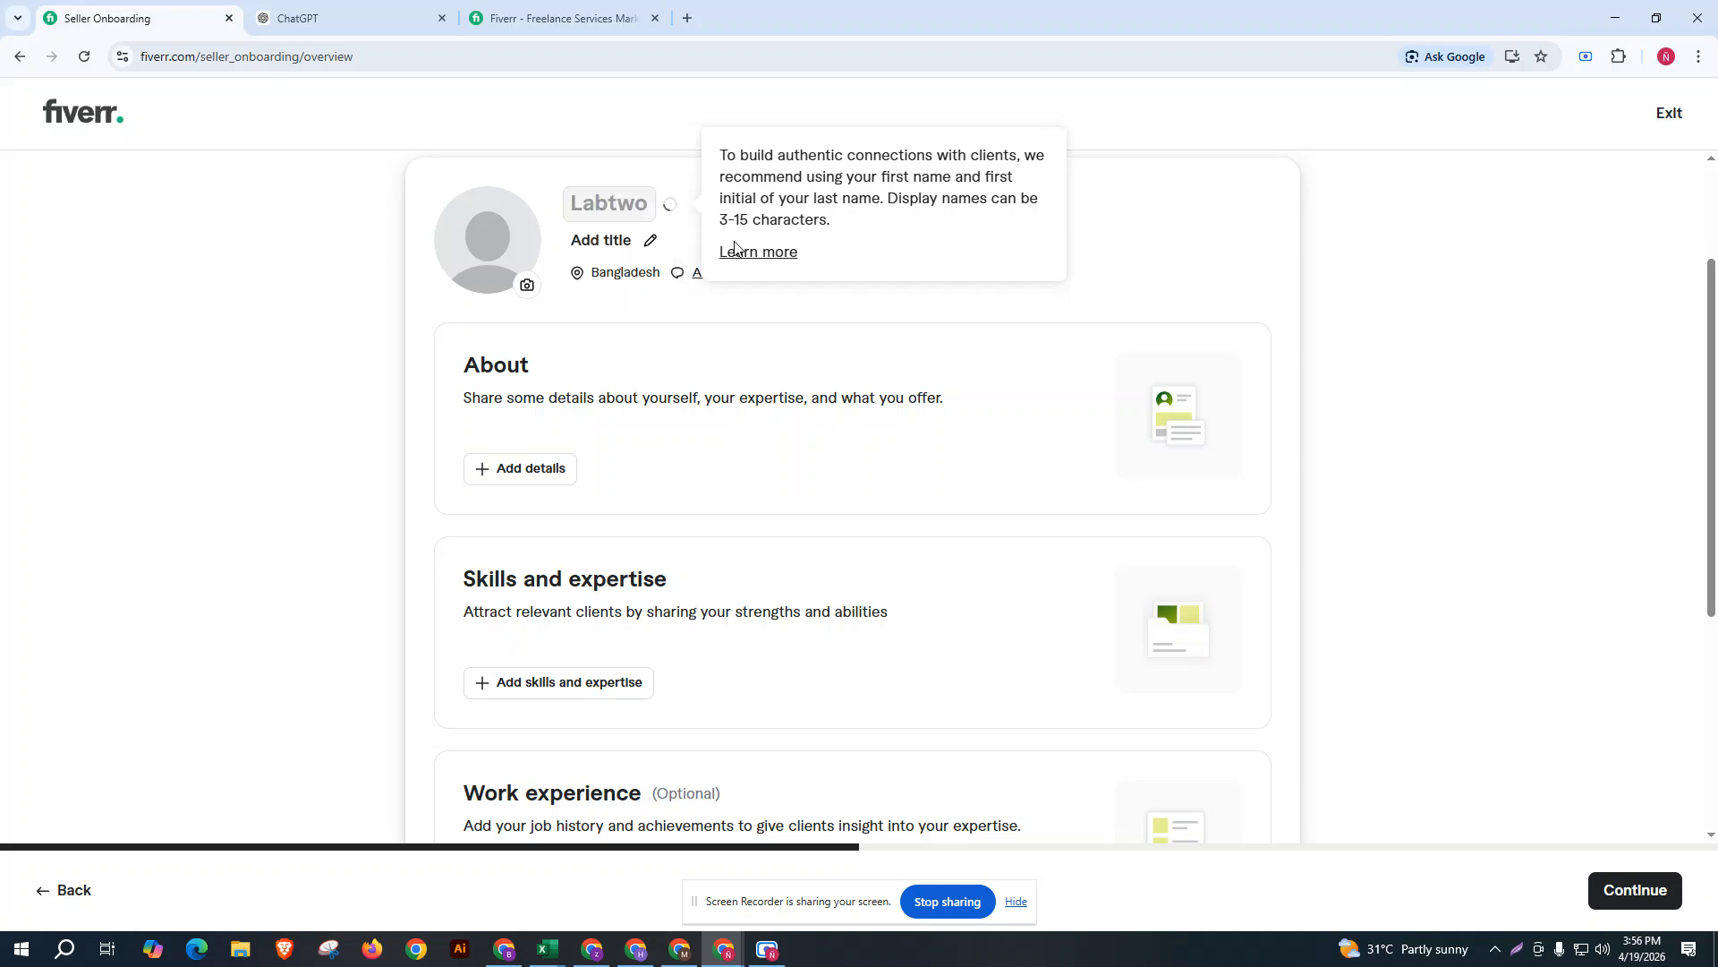
key("Return")
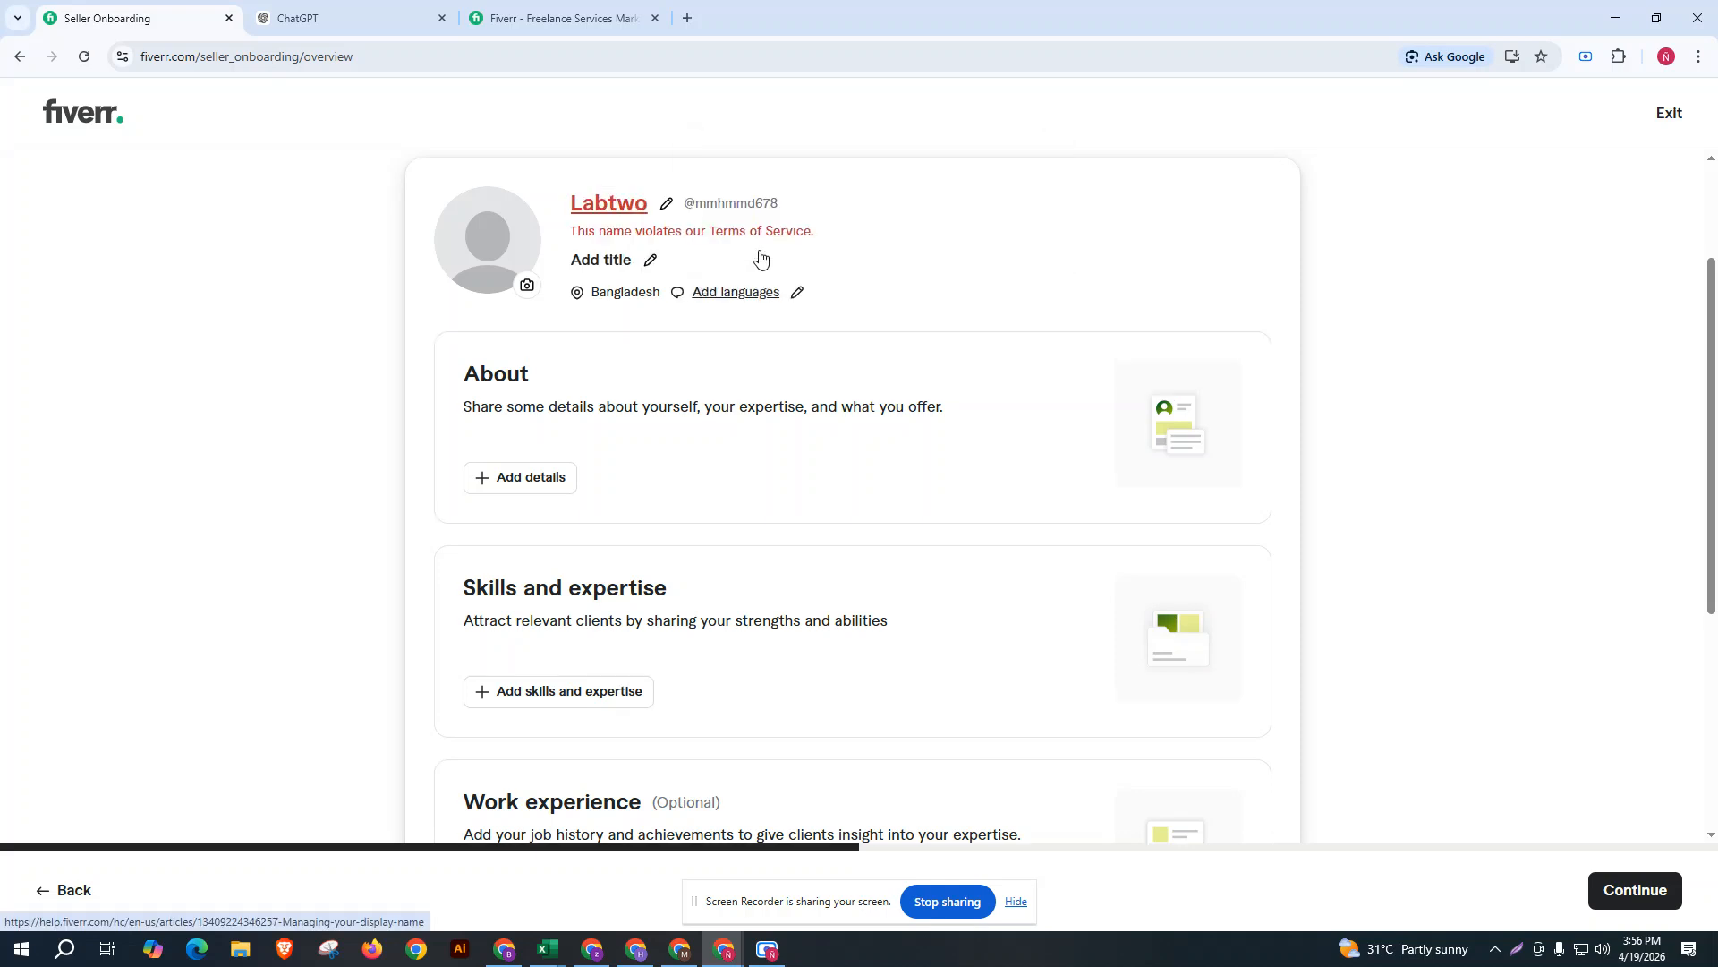
Try to extend the profile's display name to "Labtwo batch".
left_click(669, 206)
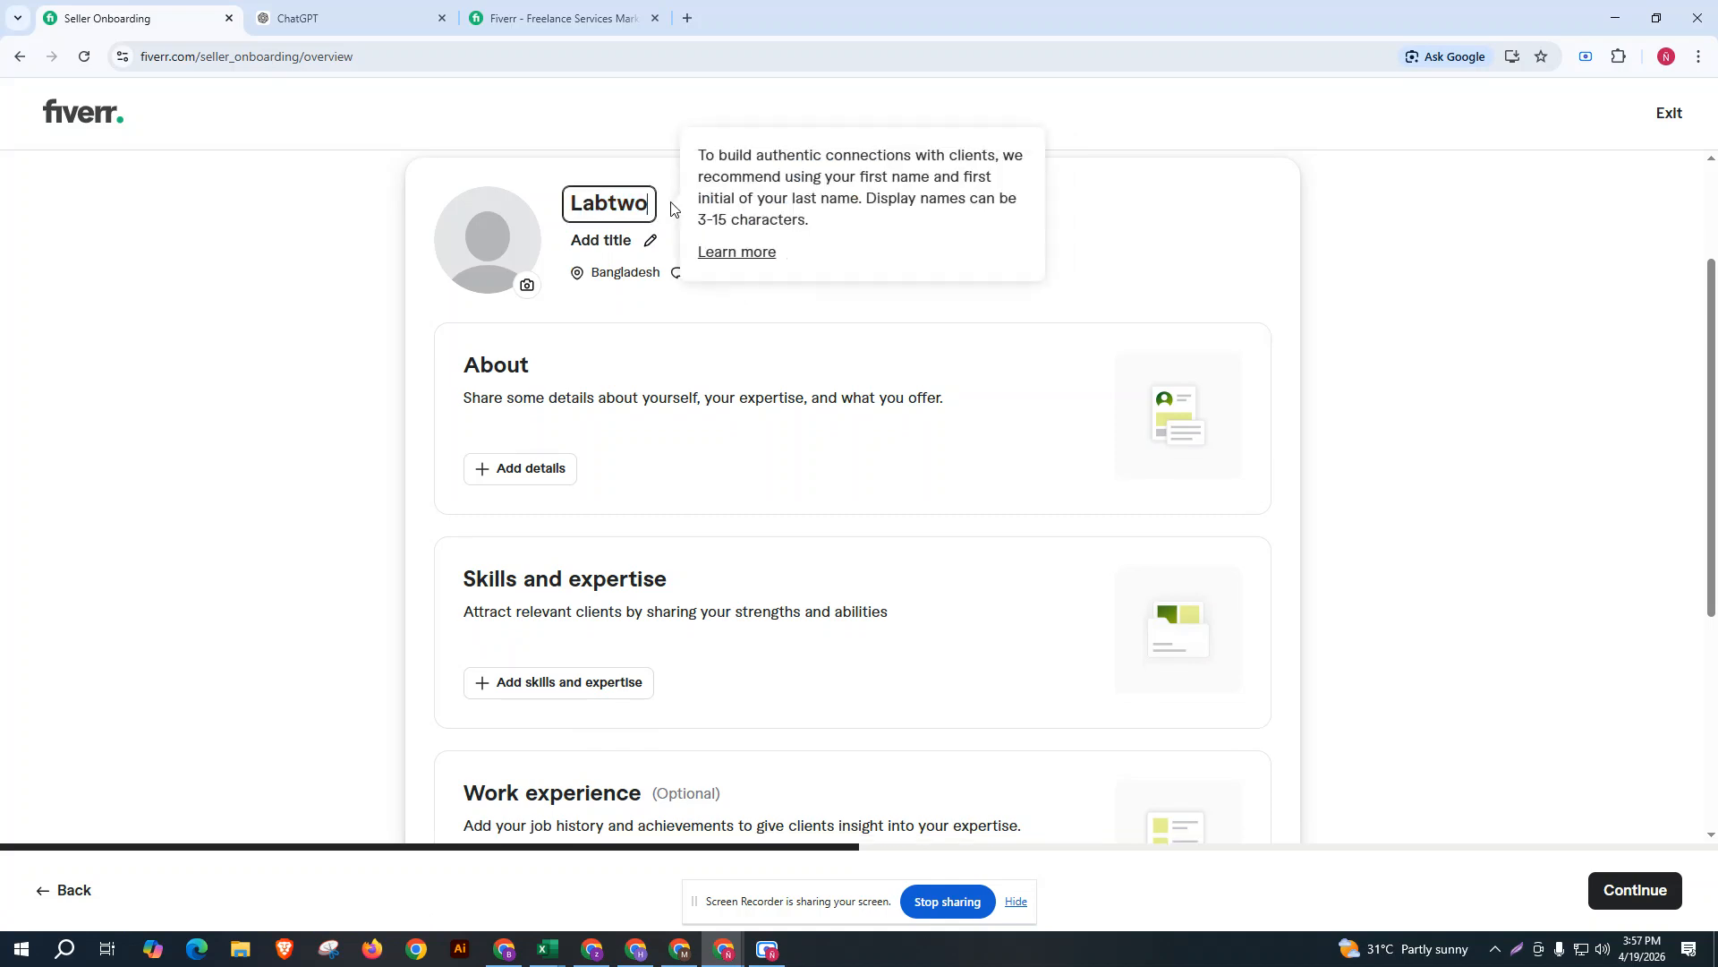
type("bat")
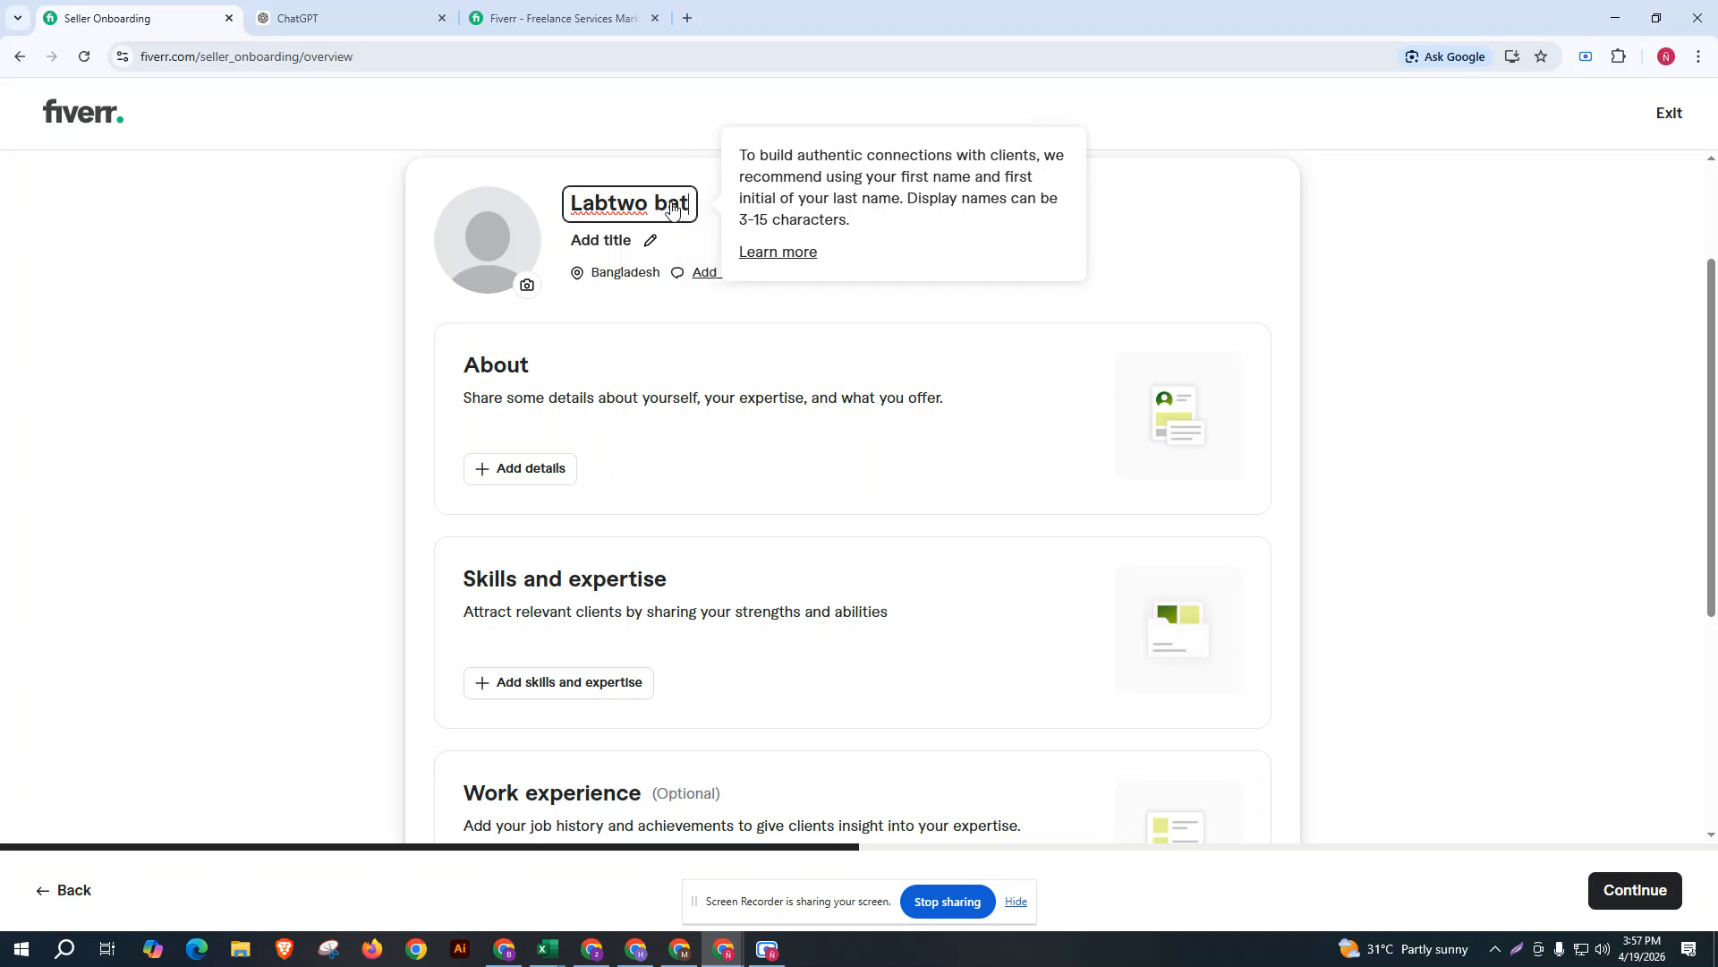
type("ch")
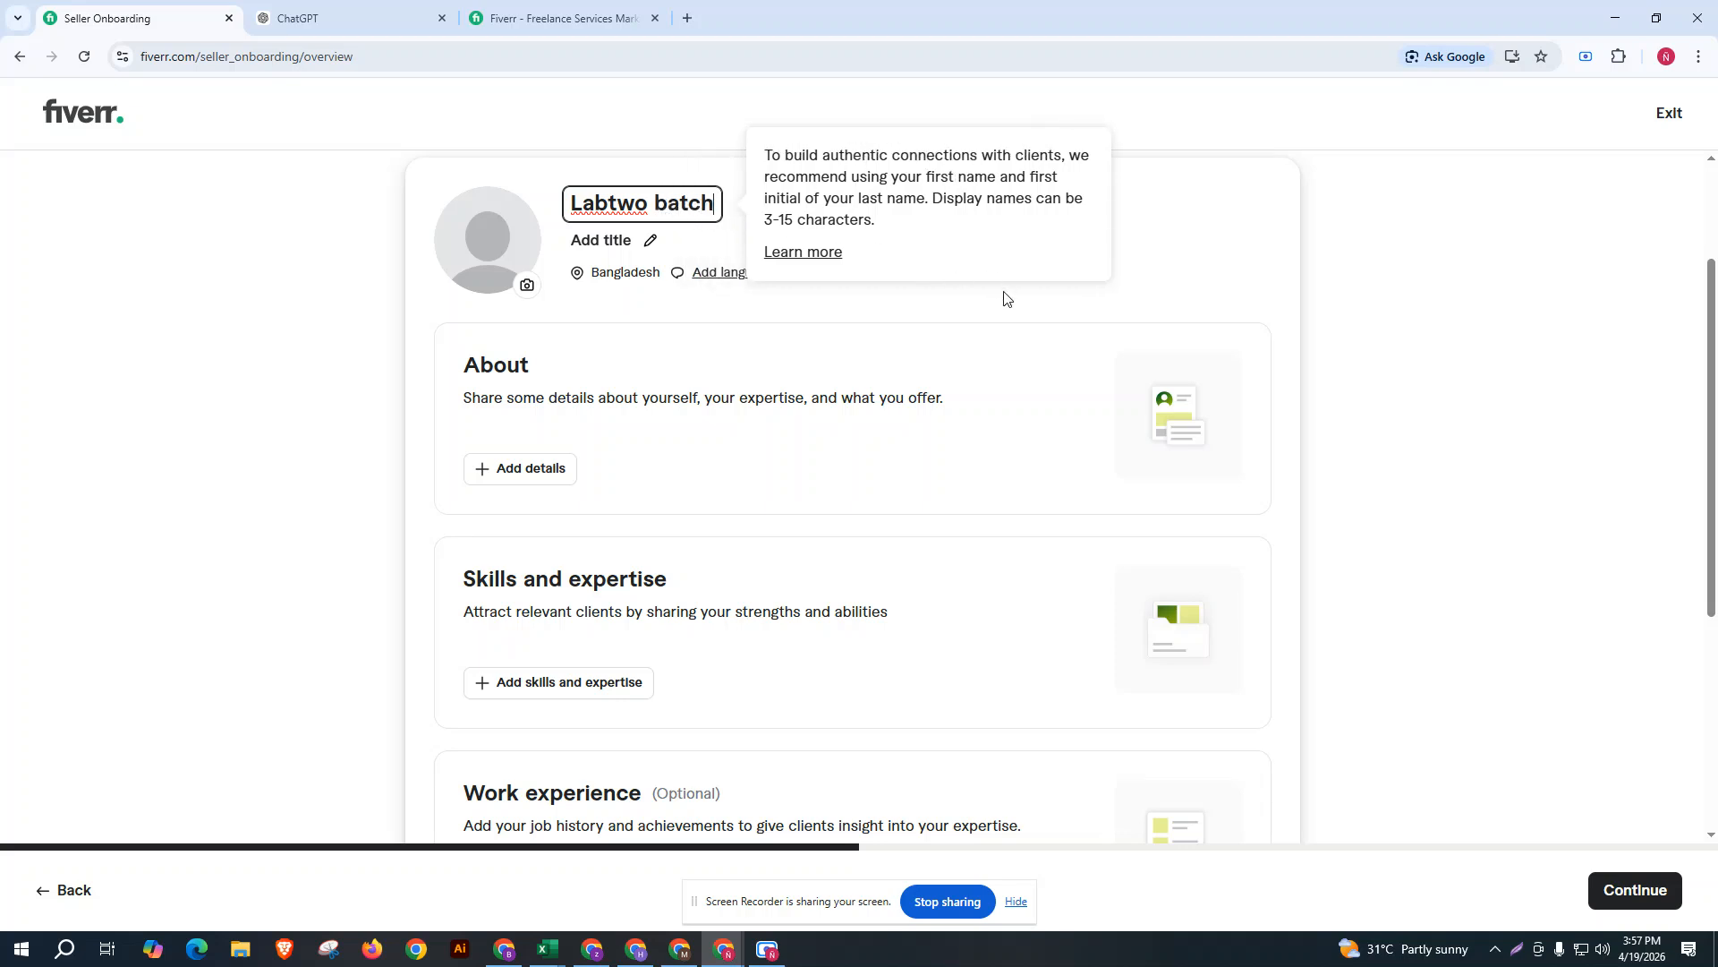
key("Return")
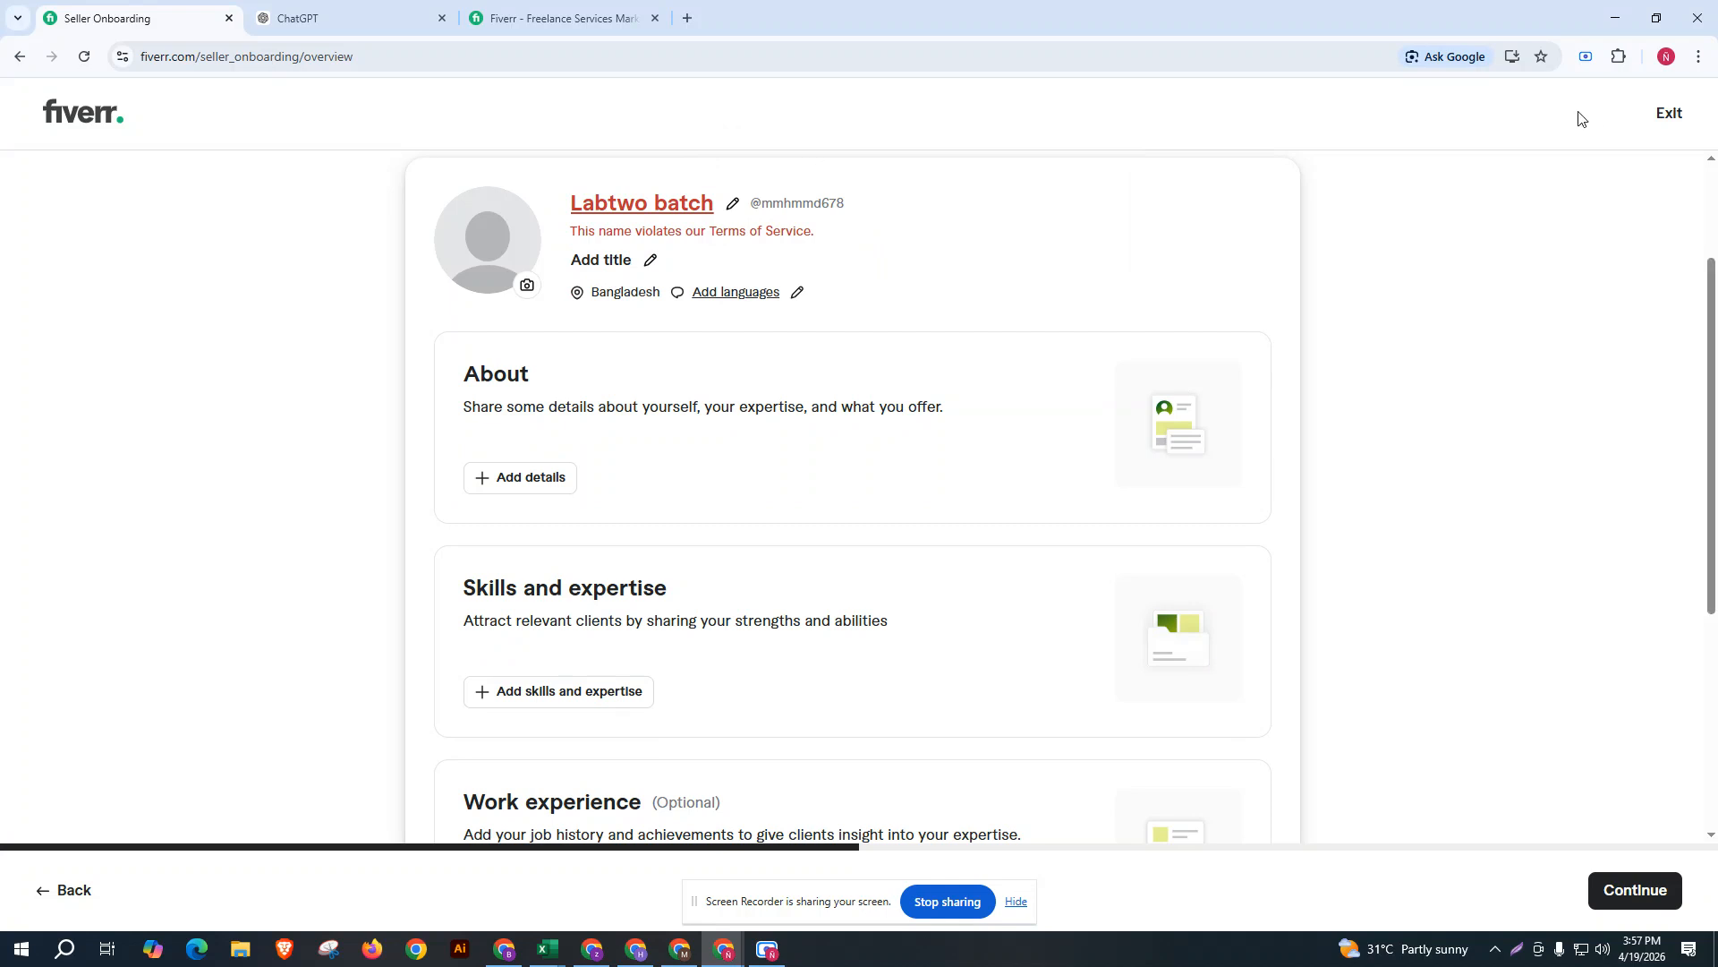
Clear the rejected display name and enter the freelancer's name as the profile's display name.
left_click(729, 205)
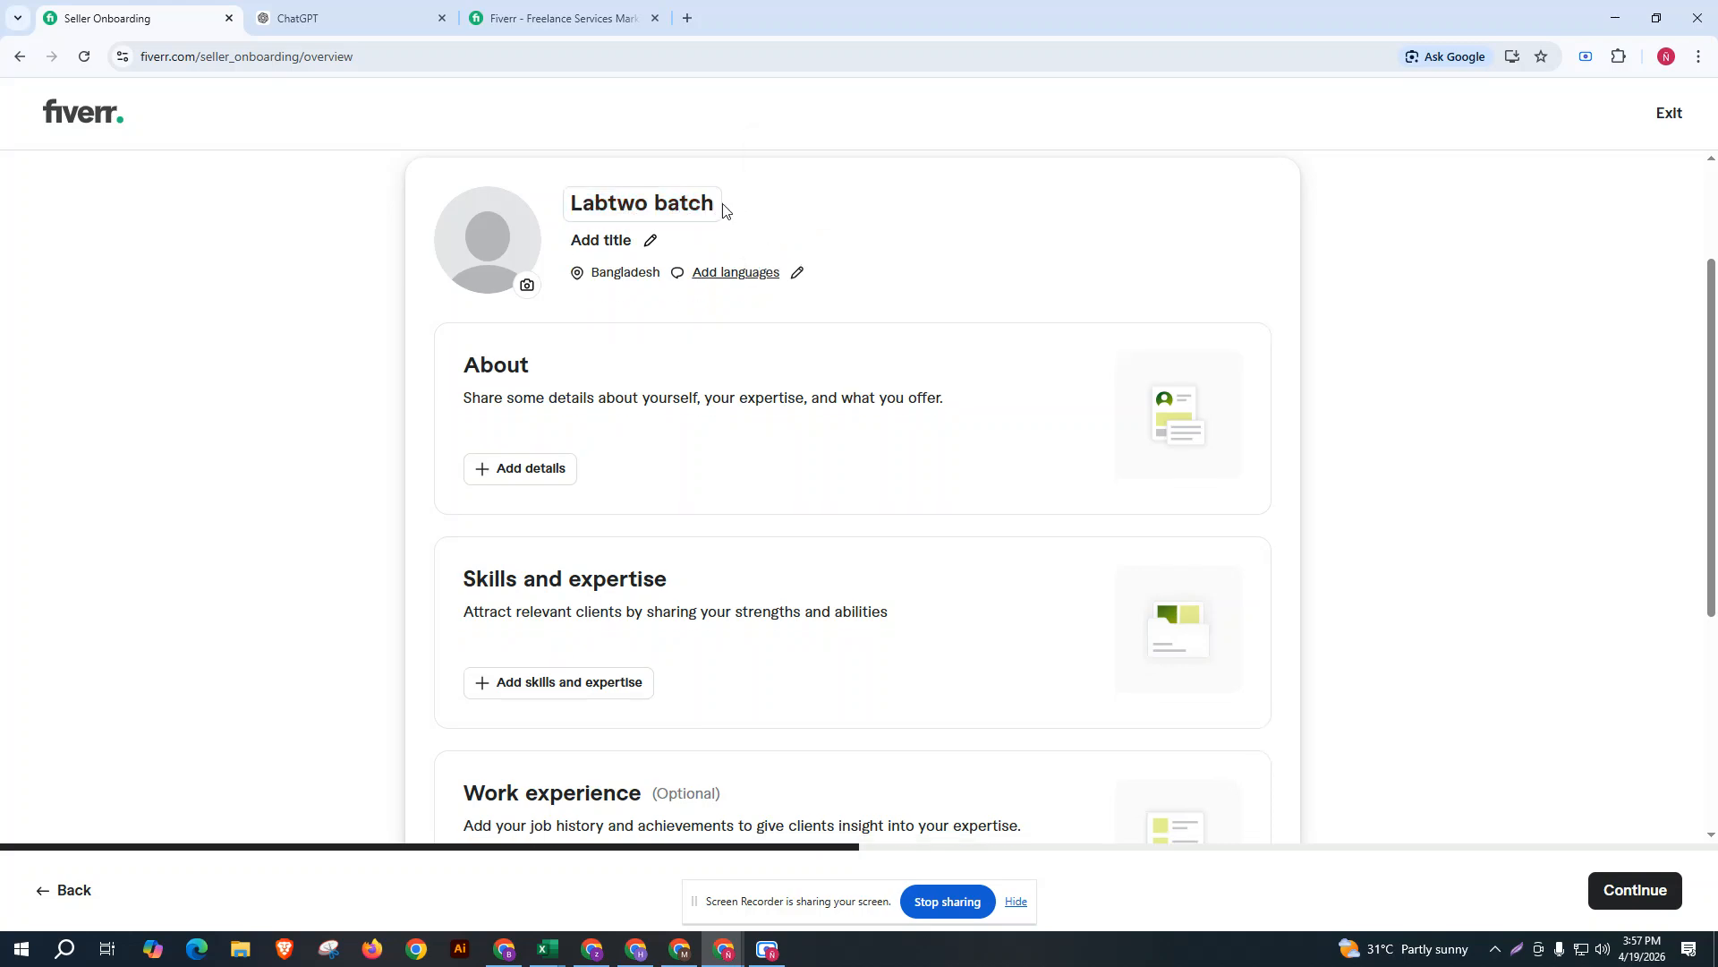
key("BackSpace")
key("BackSpace")
key("BackSpace")
key("BackSpace")
key("BackSpace")
key("BackSpace")
key("BackSpace")
key("BackSpace")
key("BackSpace")
key("BackSpace")
key("BackSpace")
key("BackSpace")
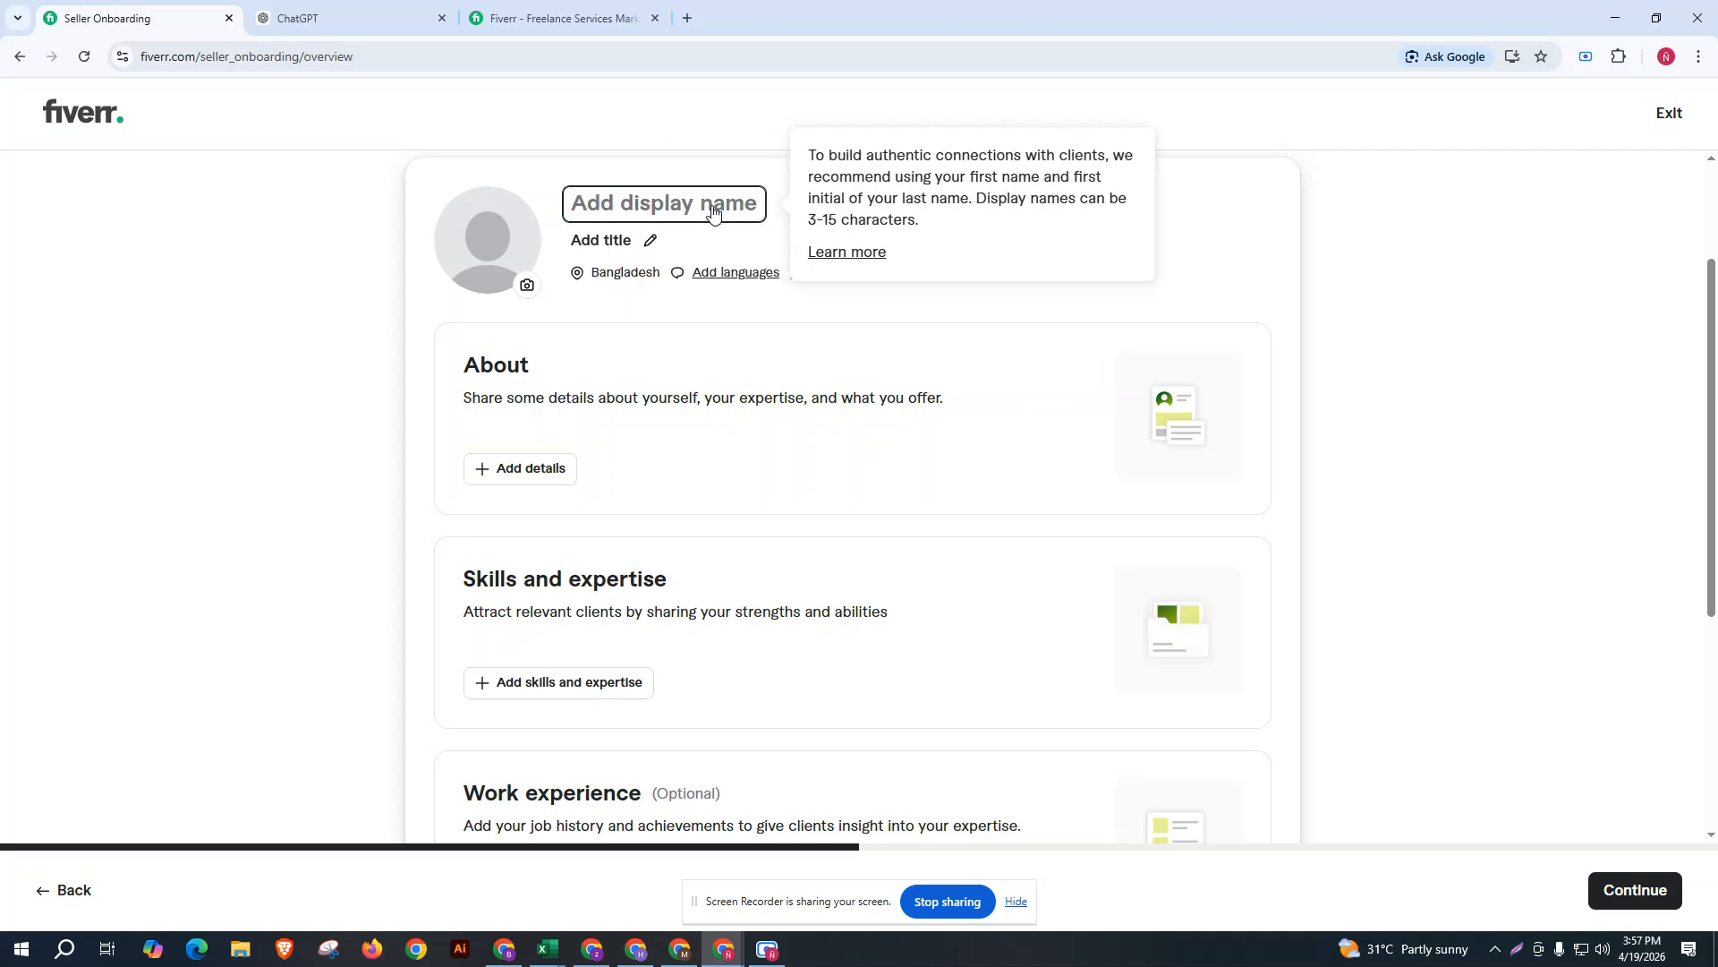
type("A")
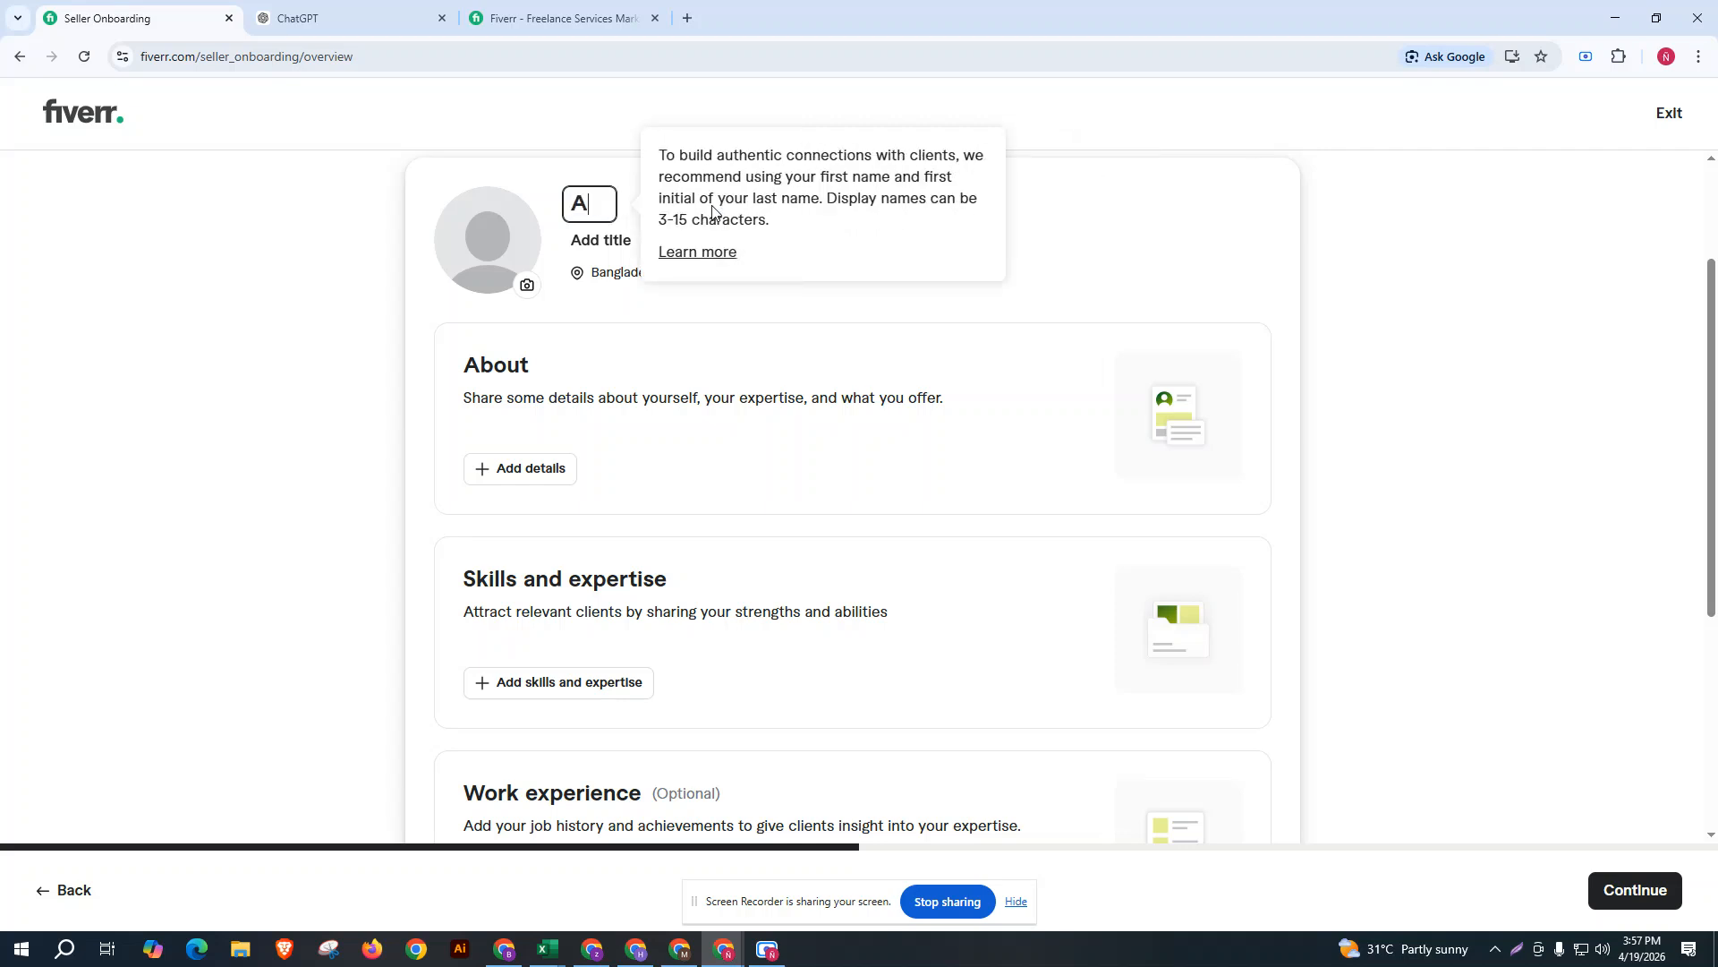
type("lam")
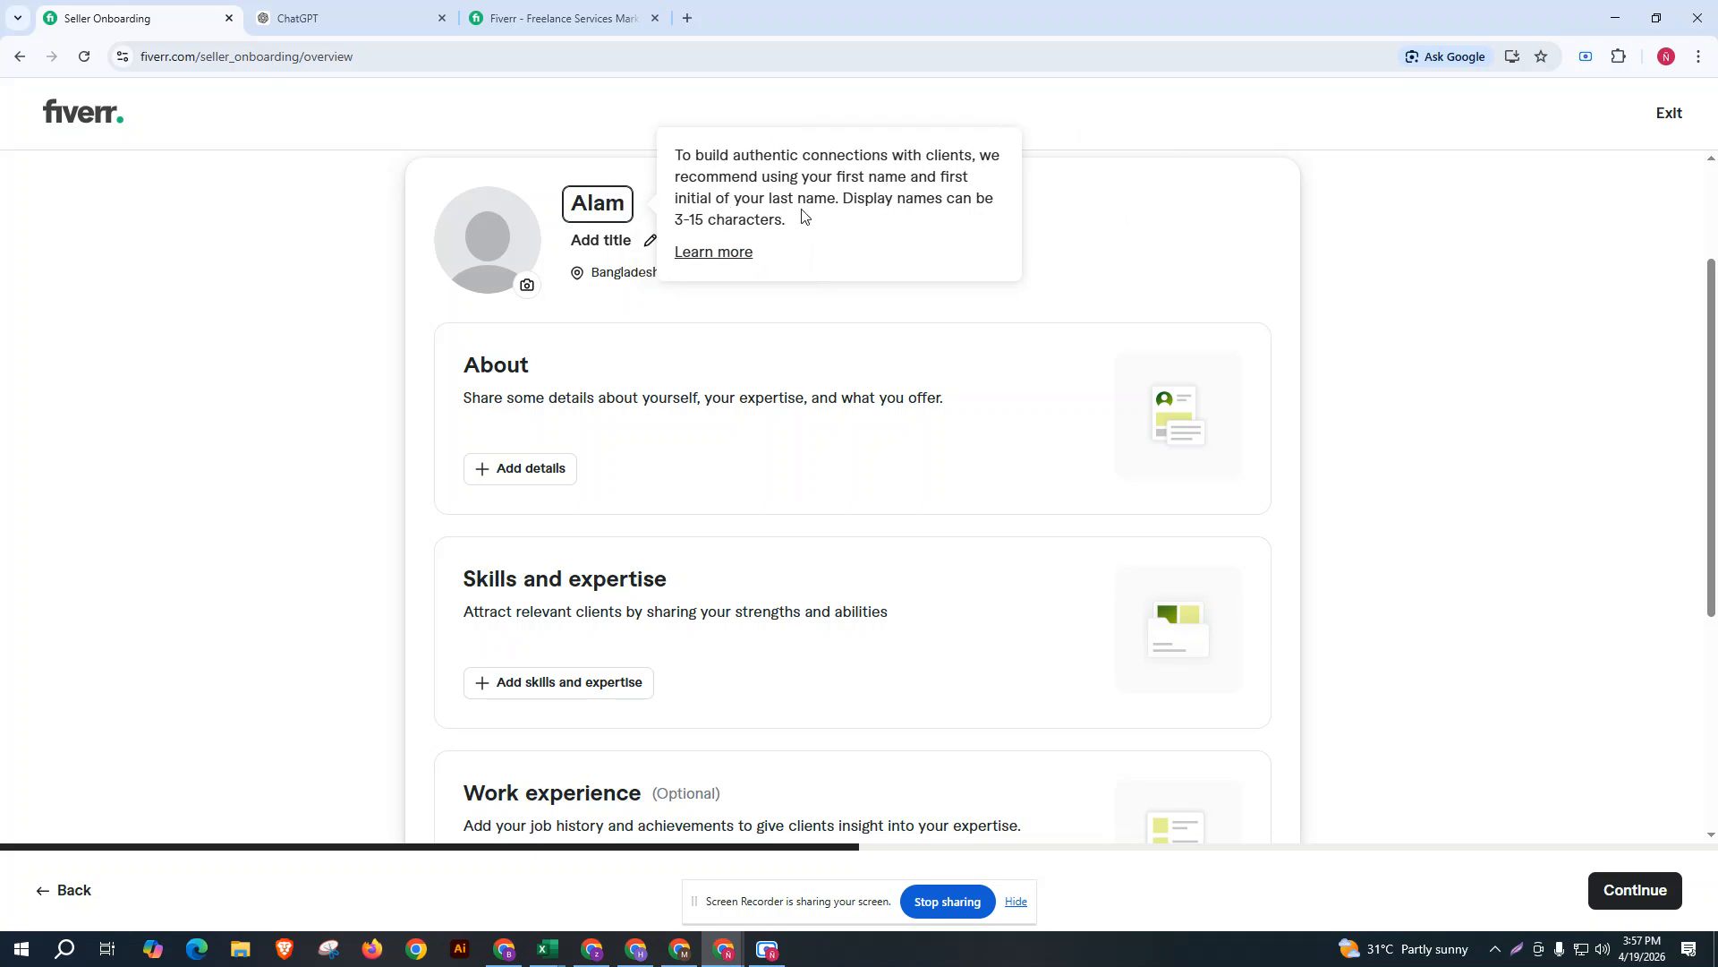
left_click(1147, 213)
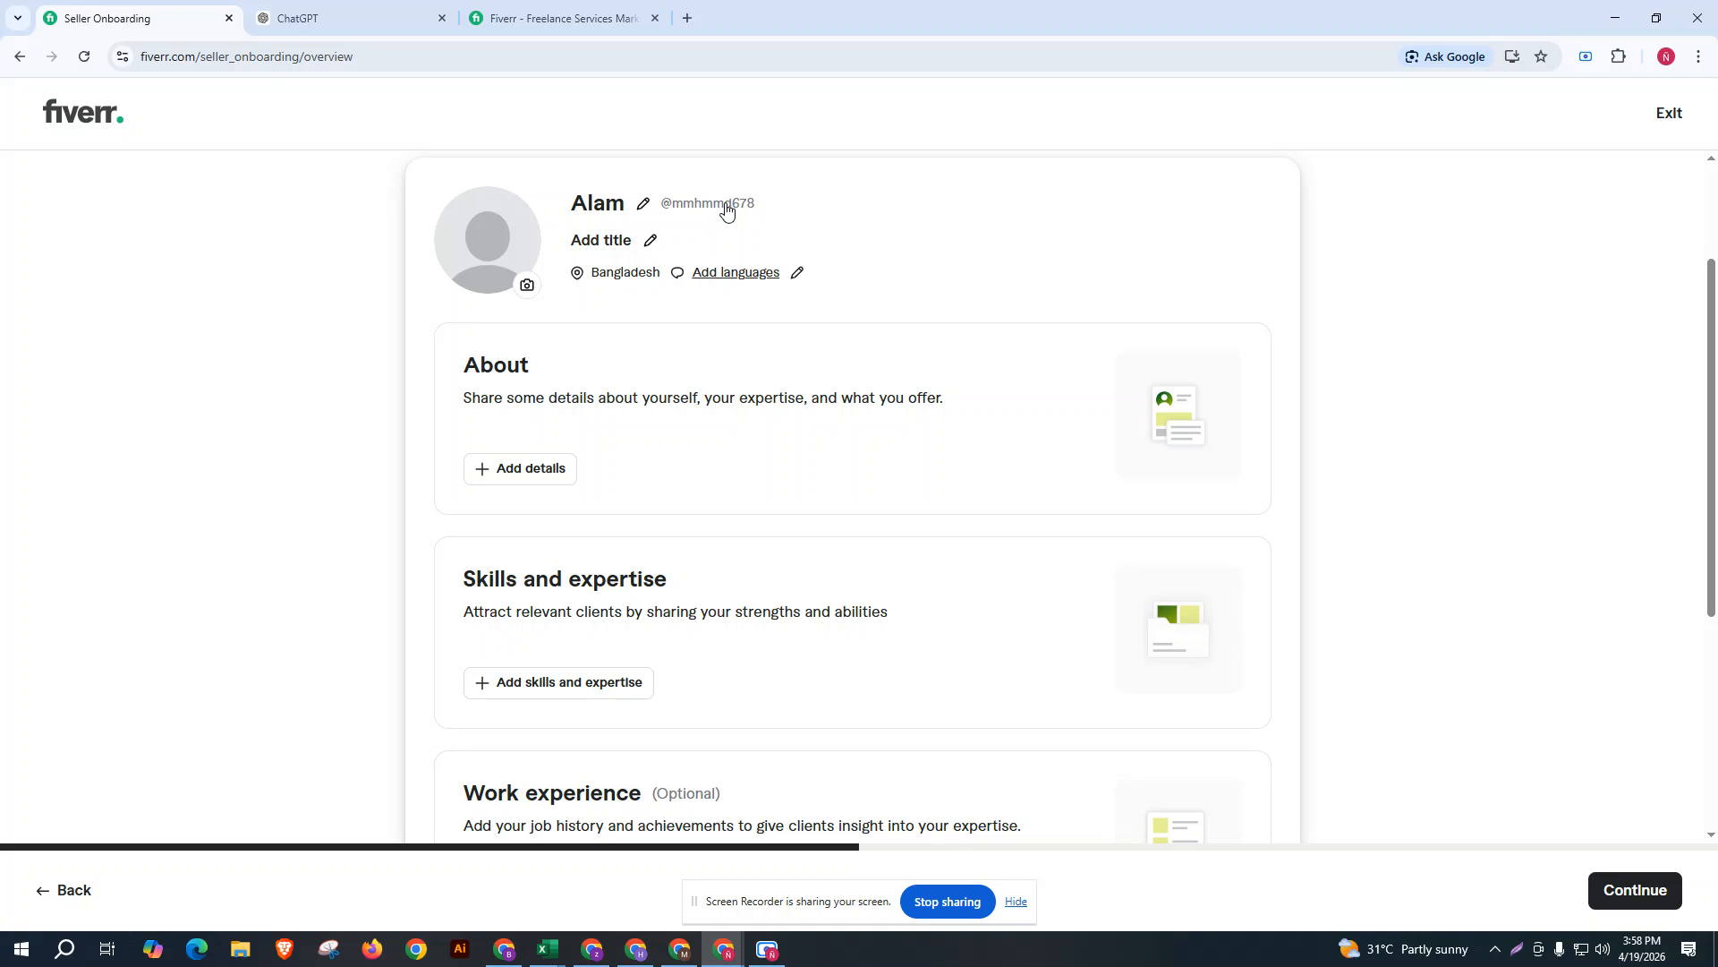
Switch to ChatGPT and ask for profile title ideas with the prompt "DIGITAL MARKETING ACCOUNT KORBO .FIVERR TITLE DAO".
left_click(644, 244)
left_click(628, 247)
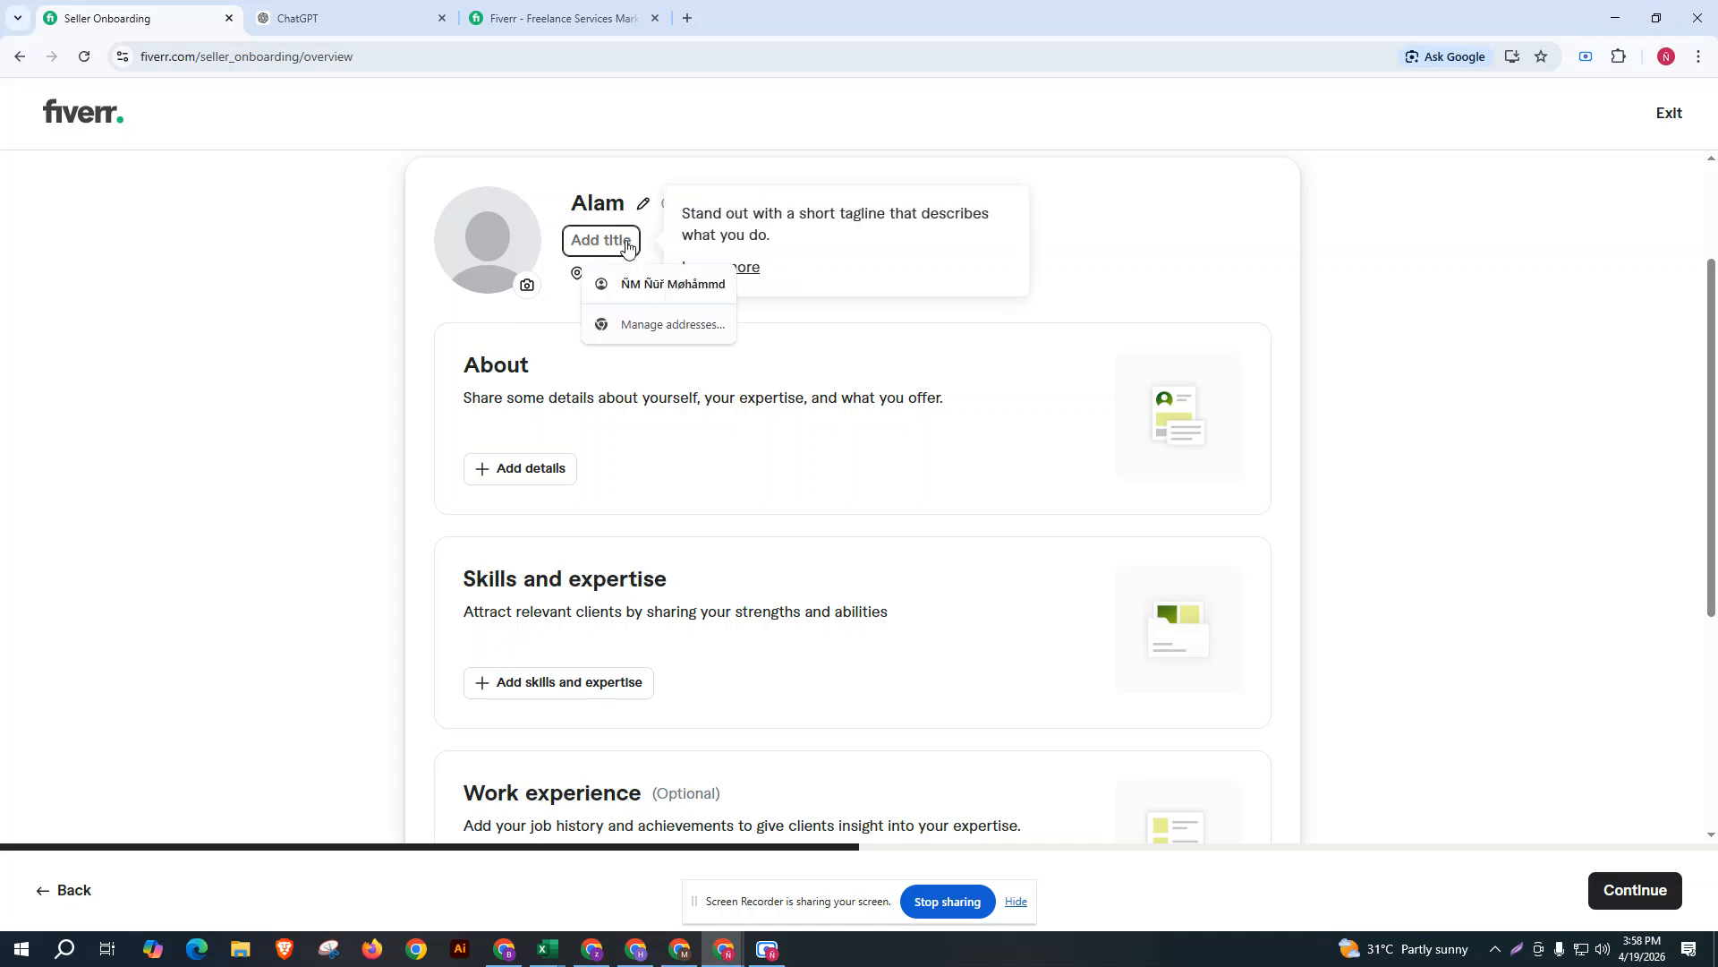
left_click(308, 9)
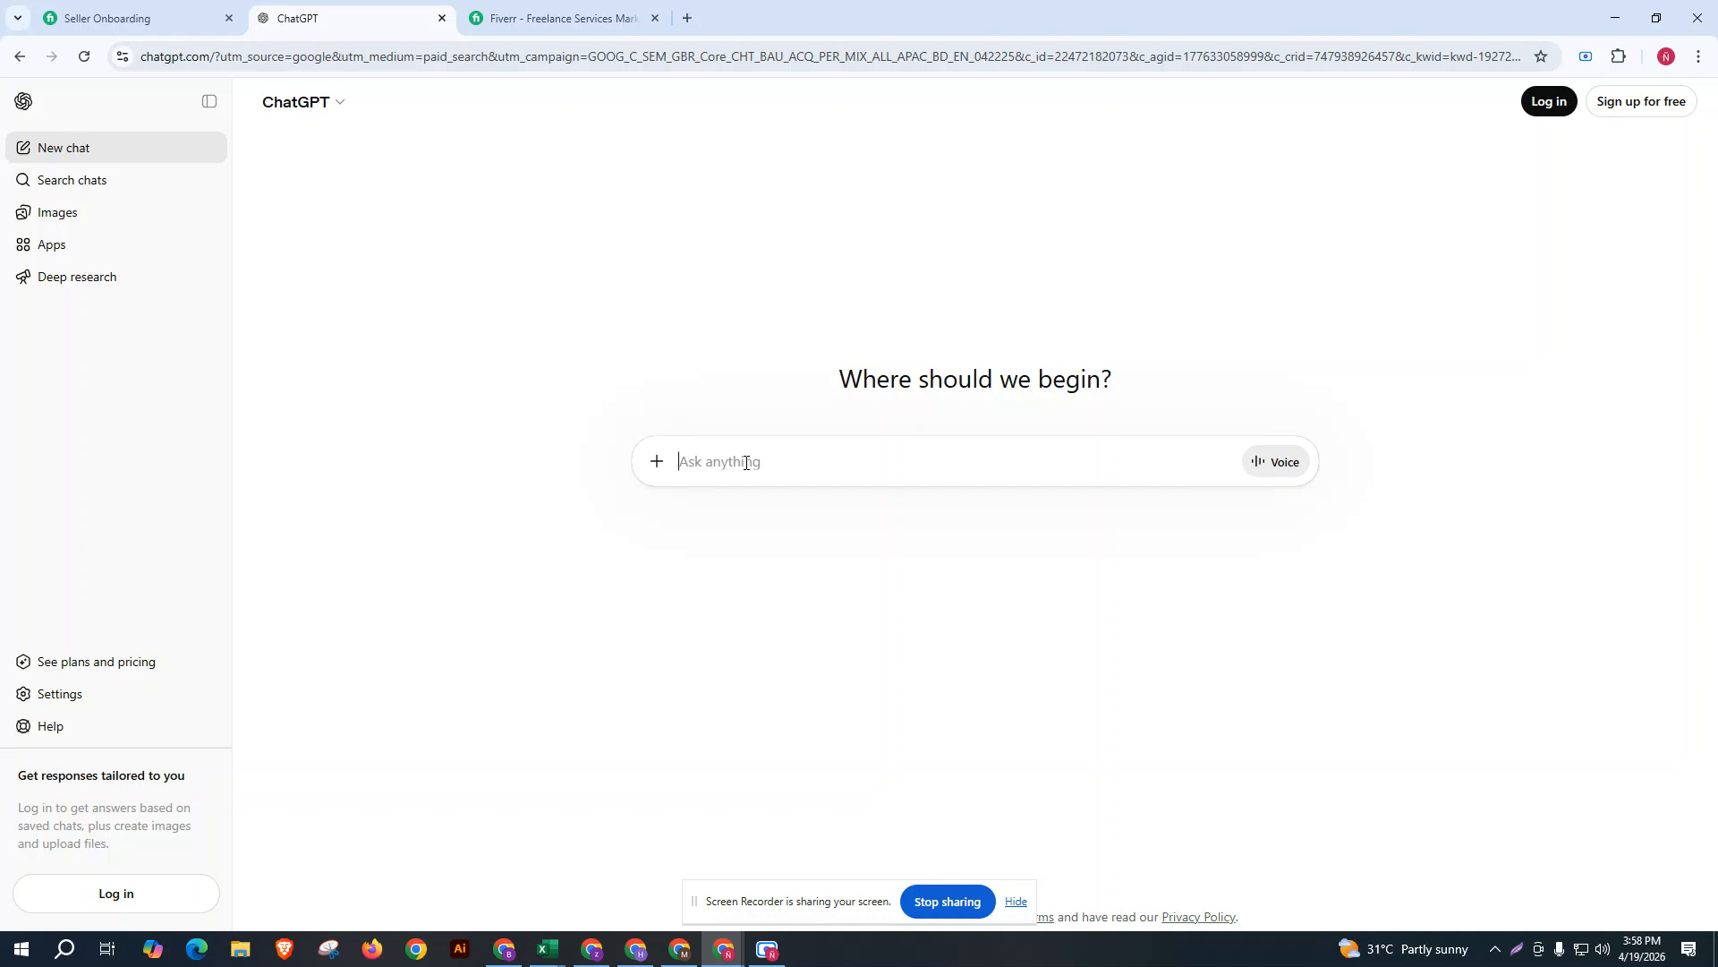
type("D")
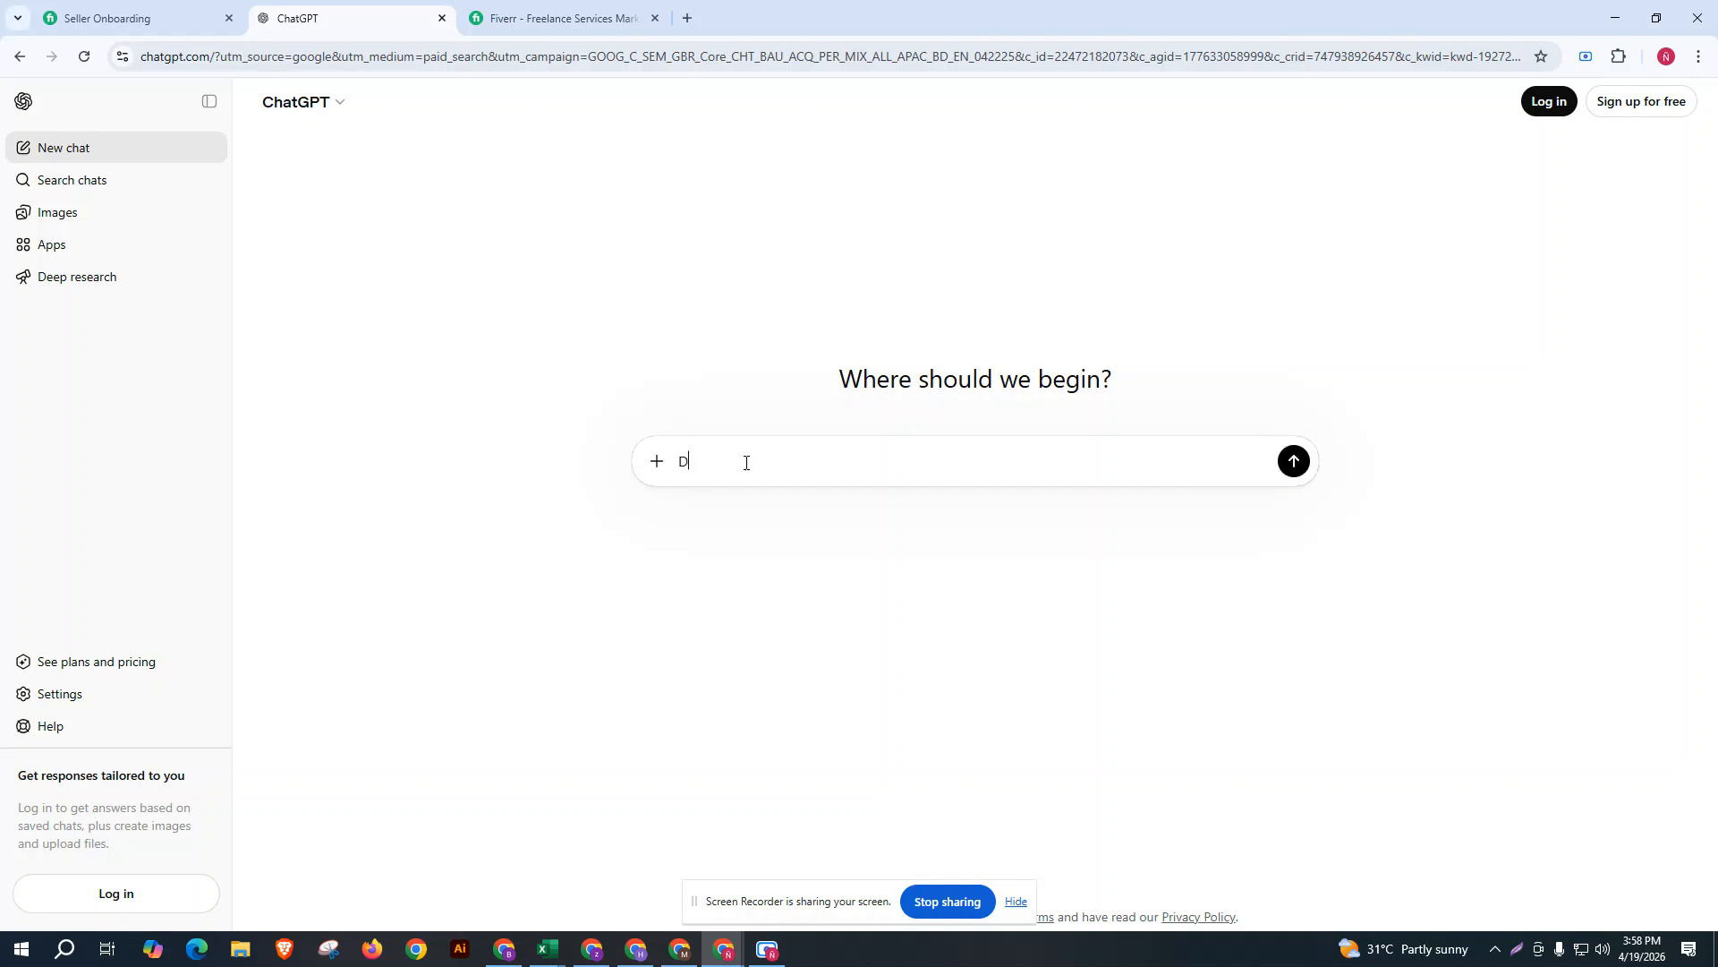
type("IGITAL MARKETING")
type("ACCOUNT KORBO .FI")
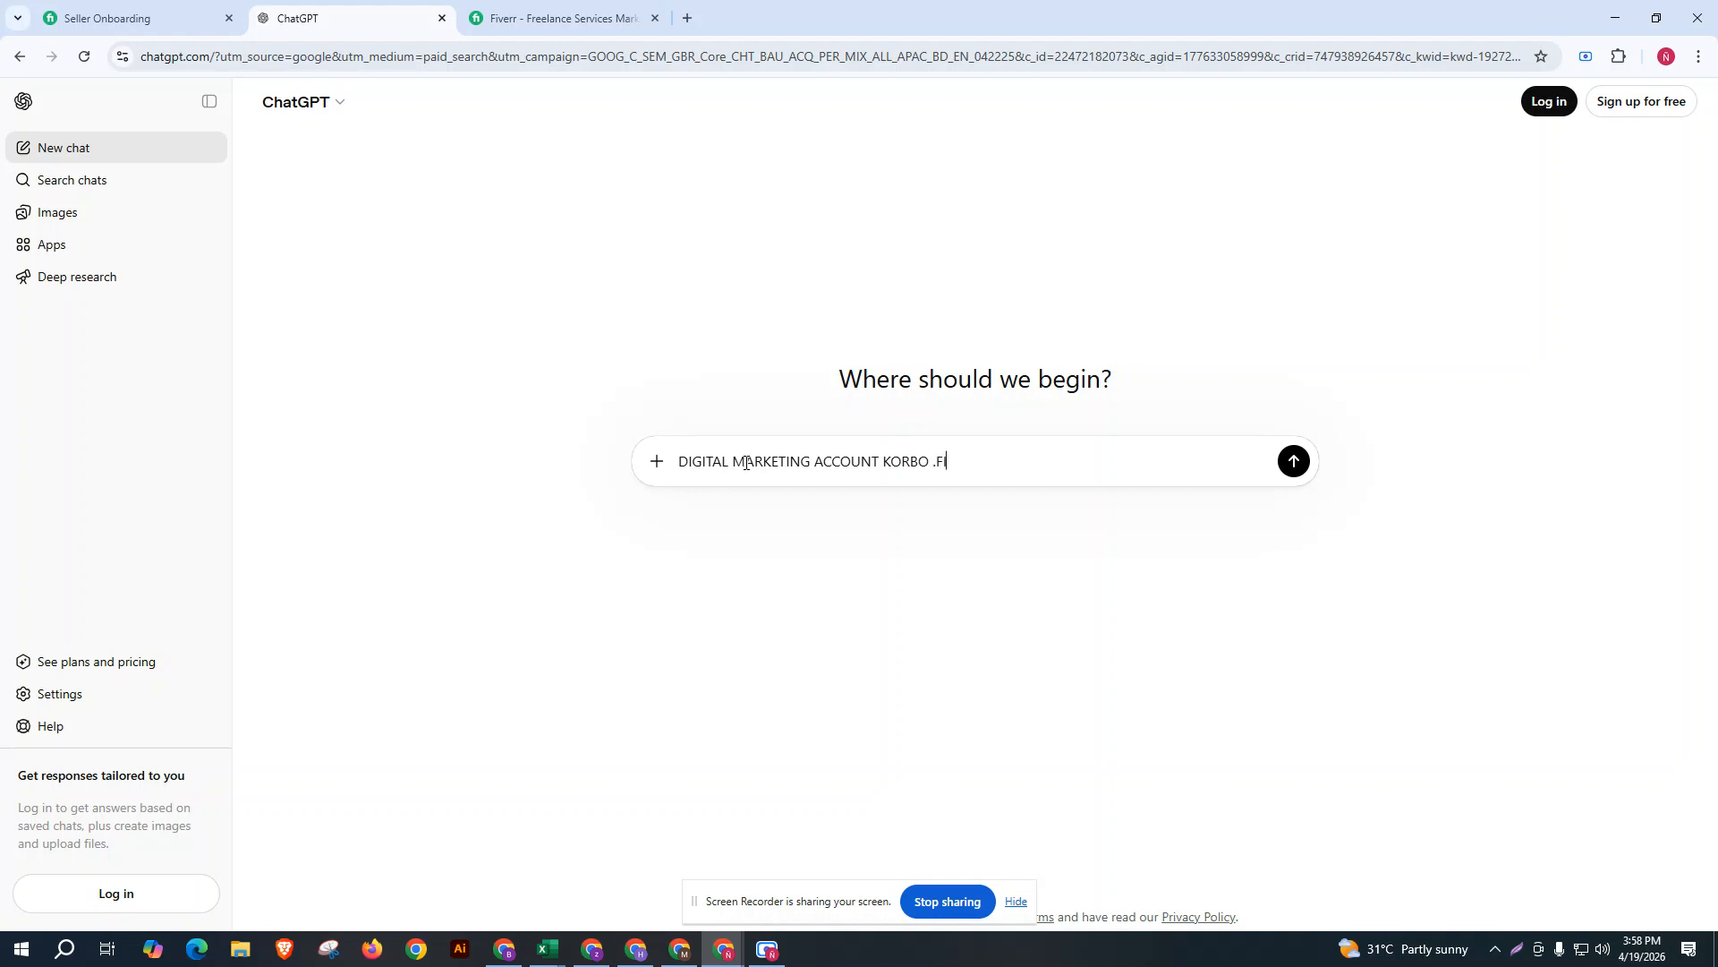
type("VERR TITLE DAO")
key("Return")
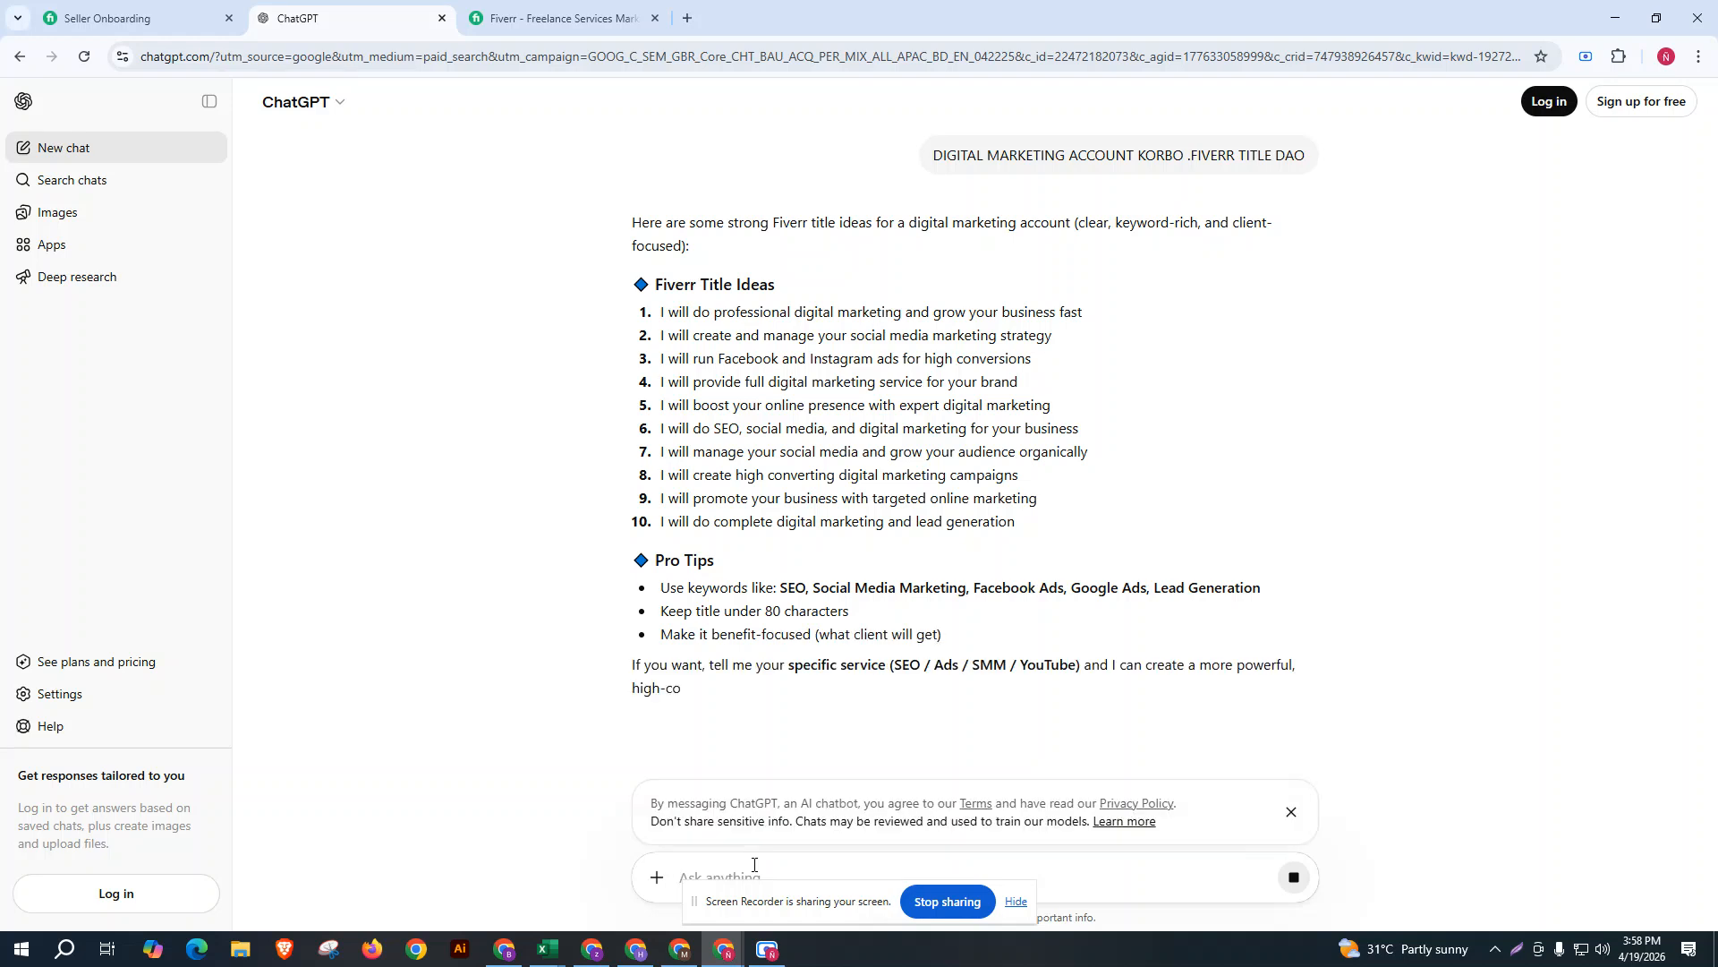
Send the follow-up prompt "ACCOUNT TITLE DAO" to request account title suggestions.
type("ACCOUNT T")
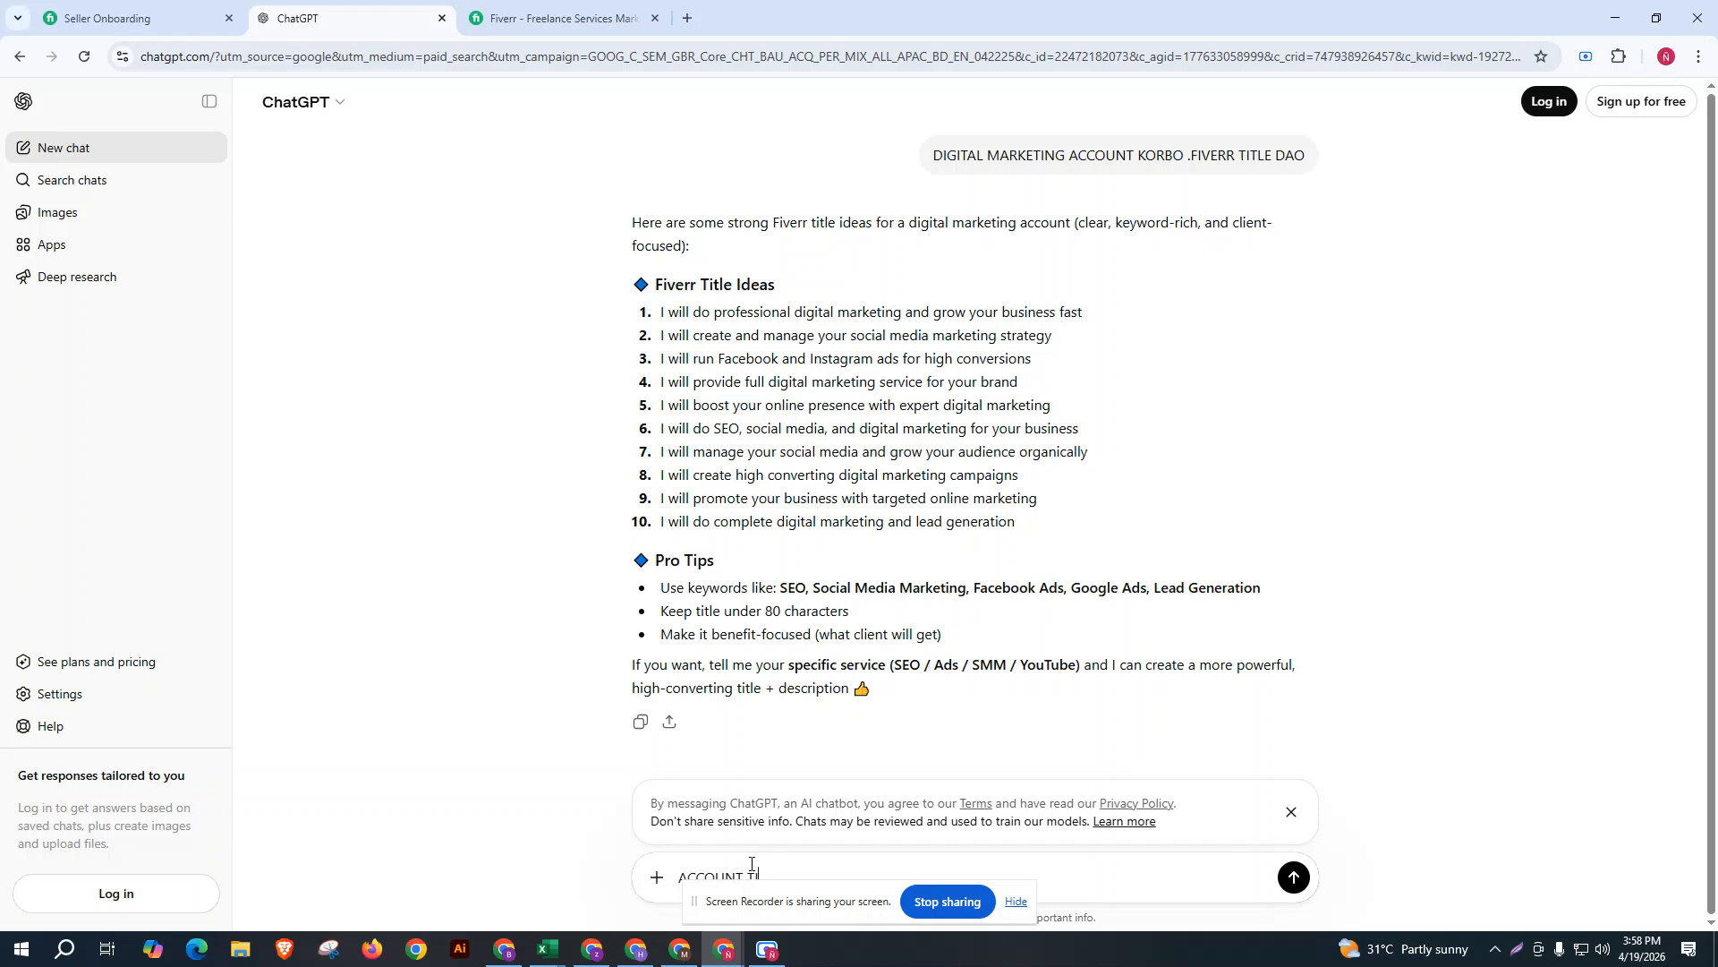
type("ITLE DAO")
key("Return")
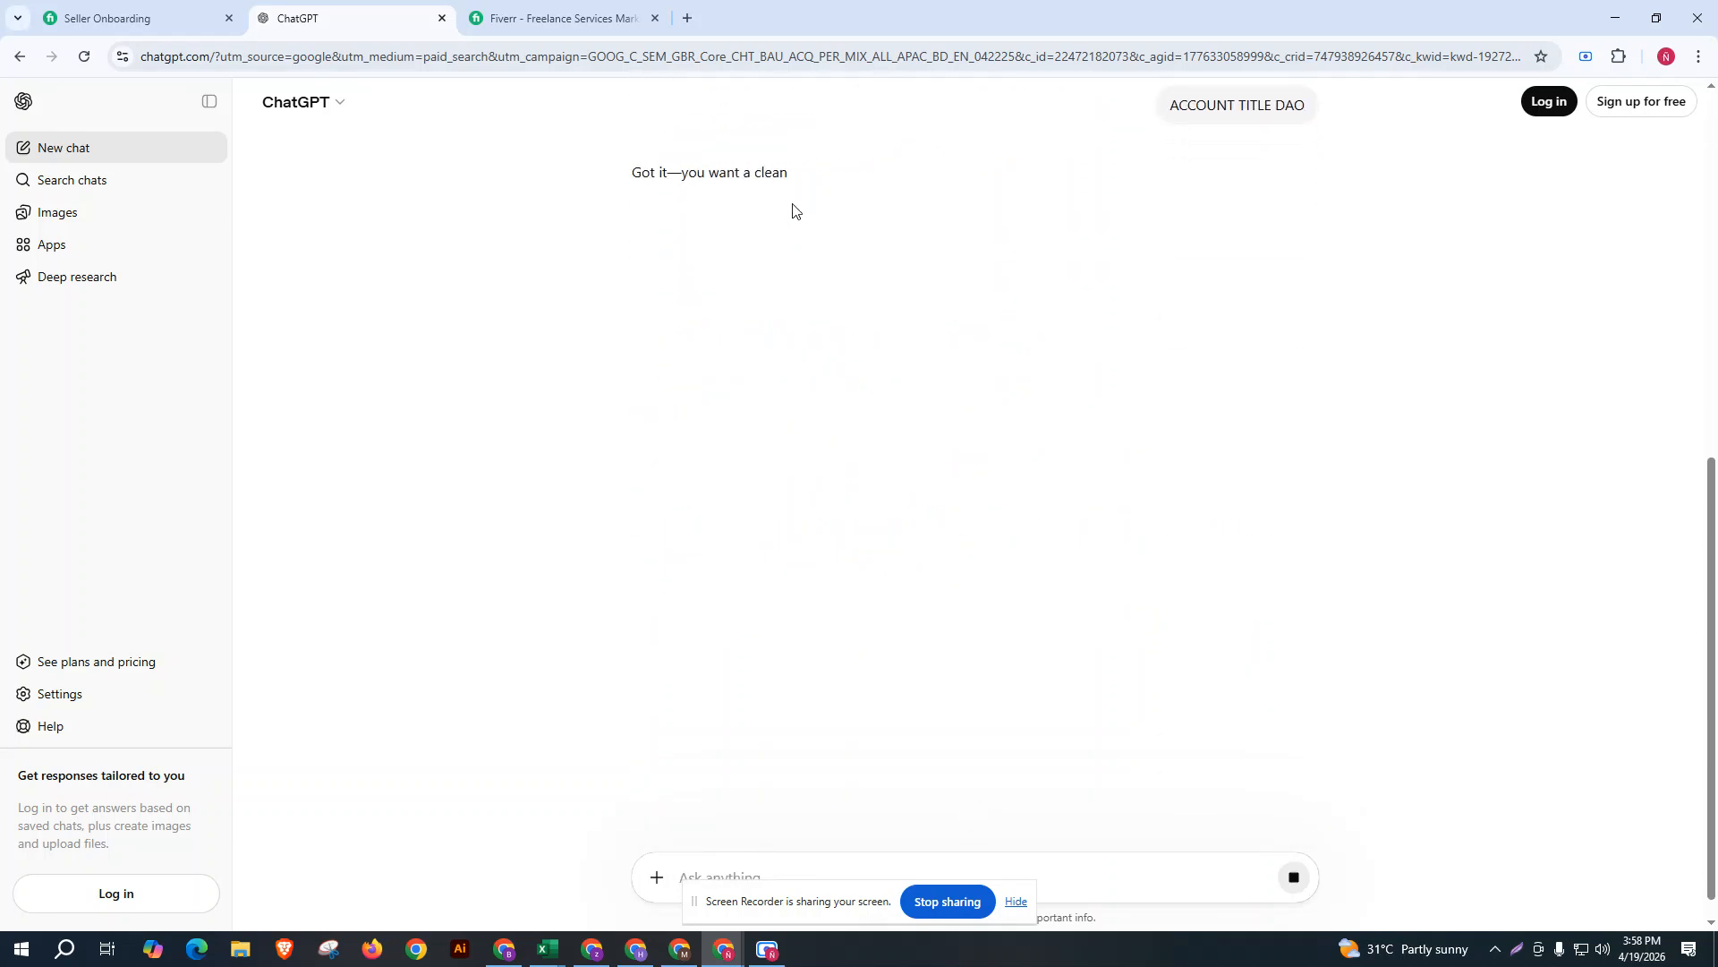
left_click(154, 25)
left_click(593, 243)
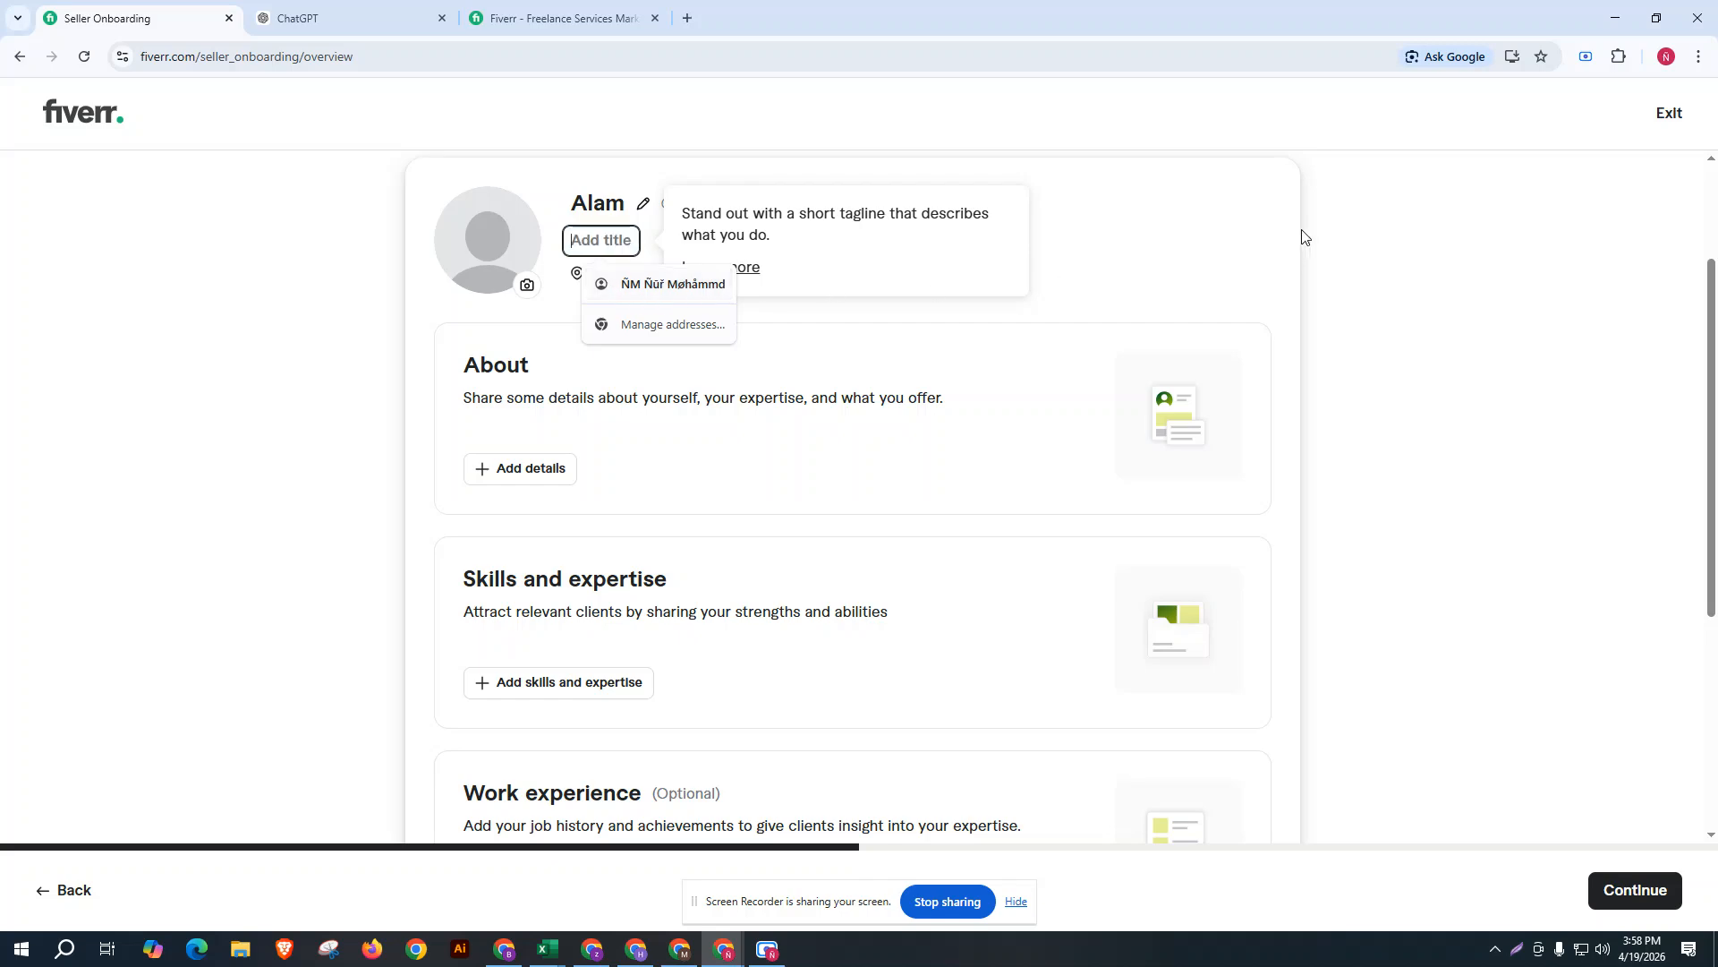
left_click(585, 19)
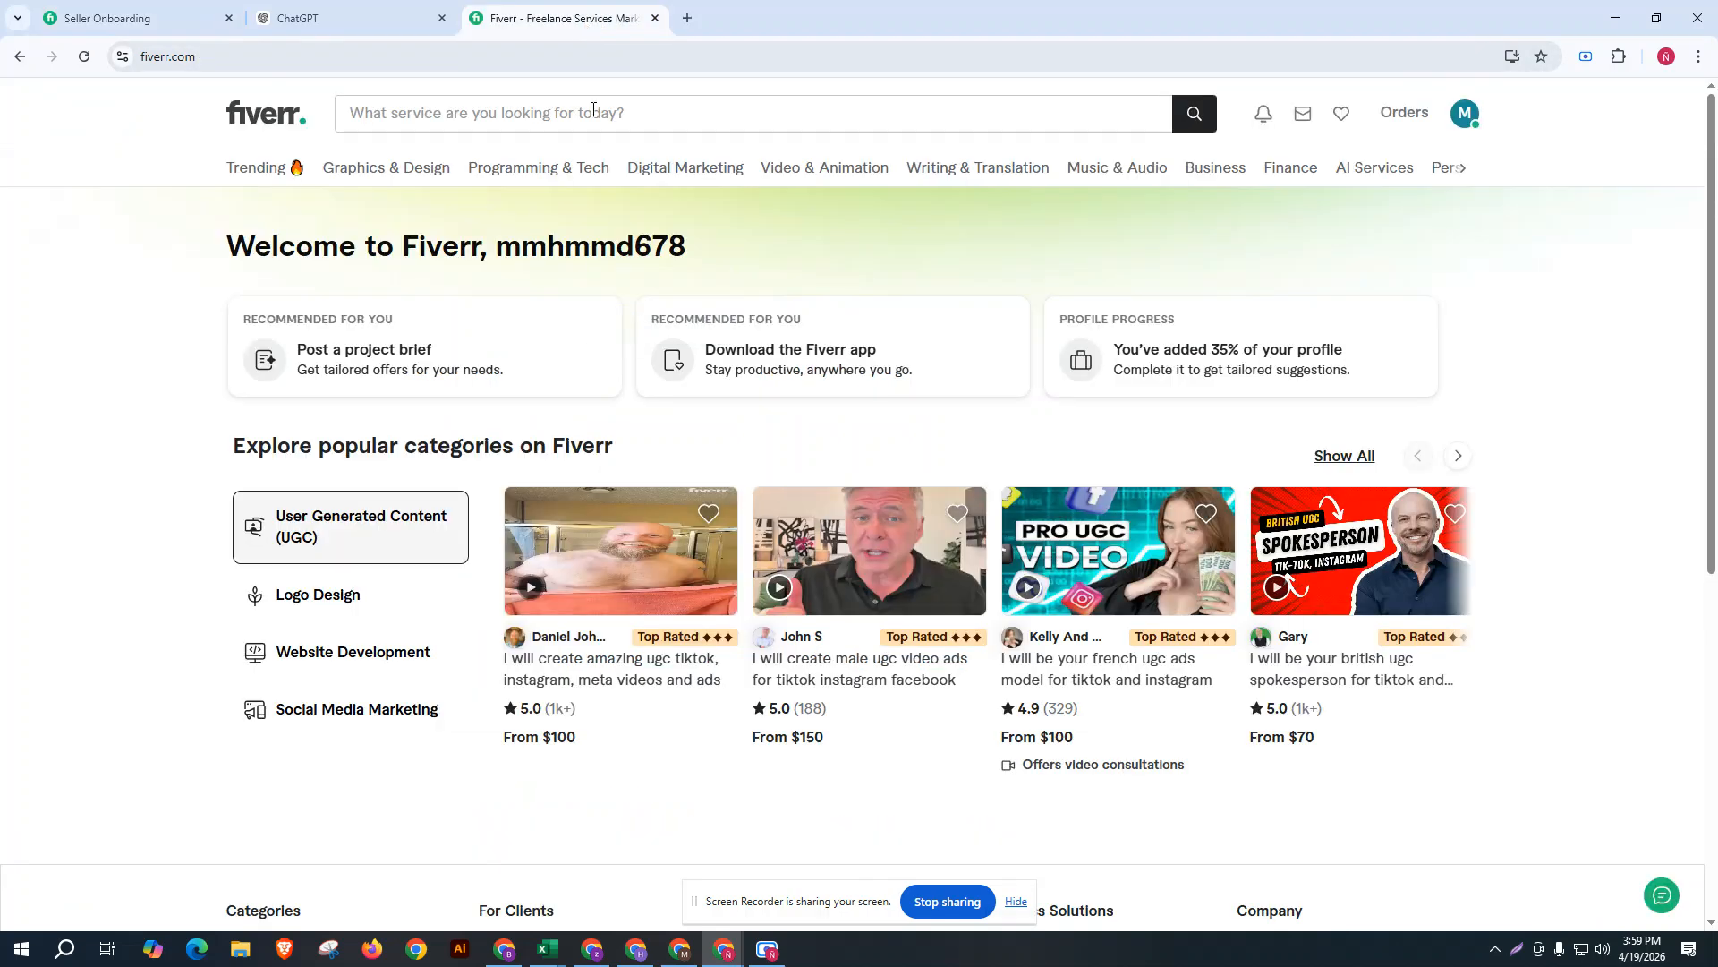
left_click(352, 22)
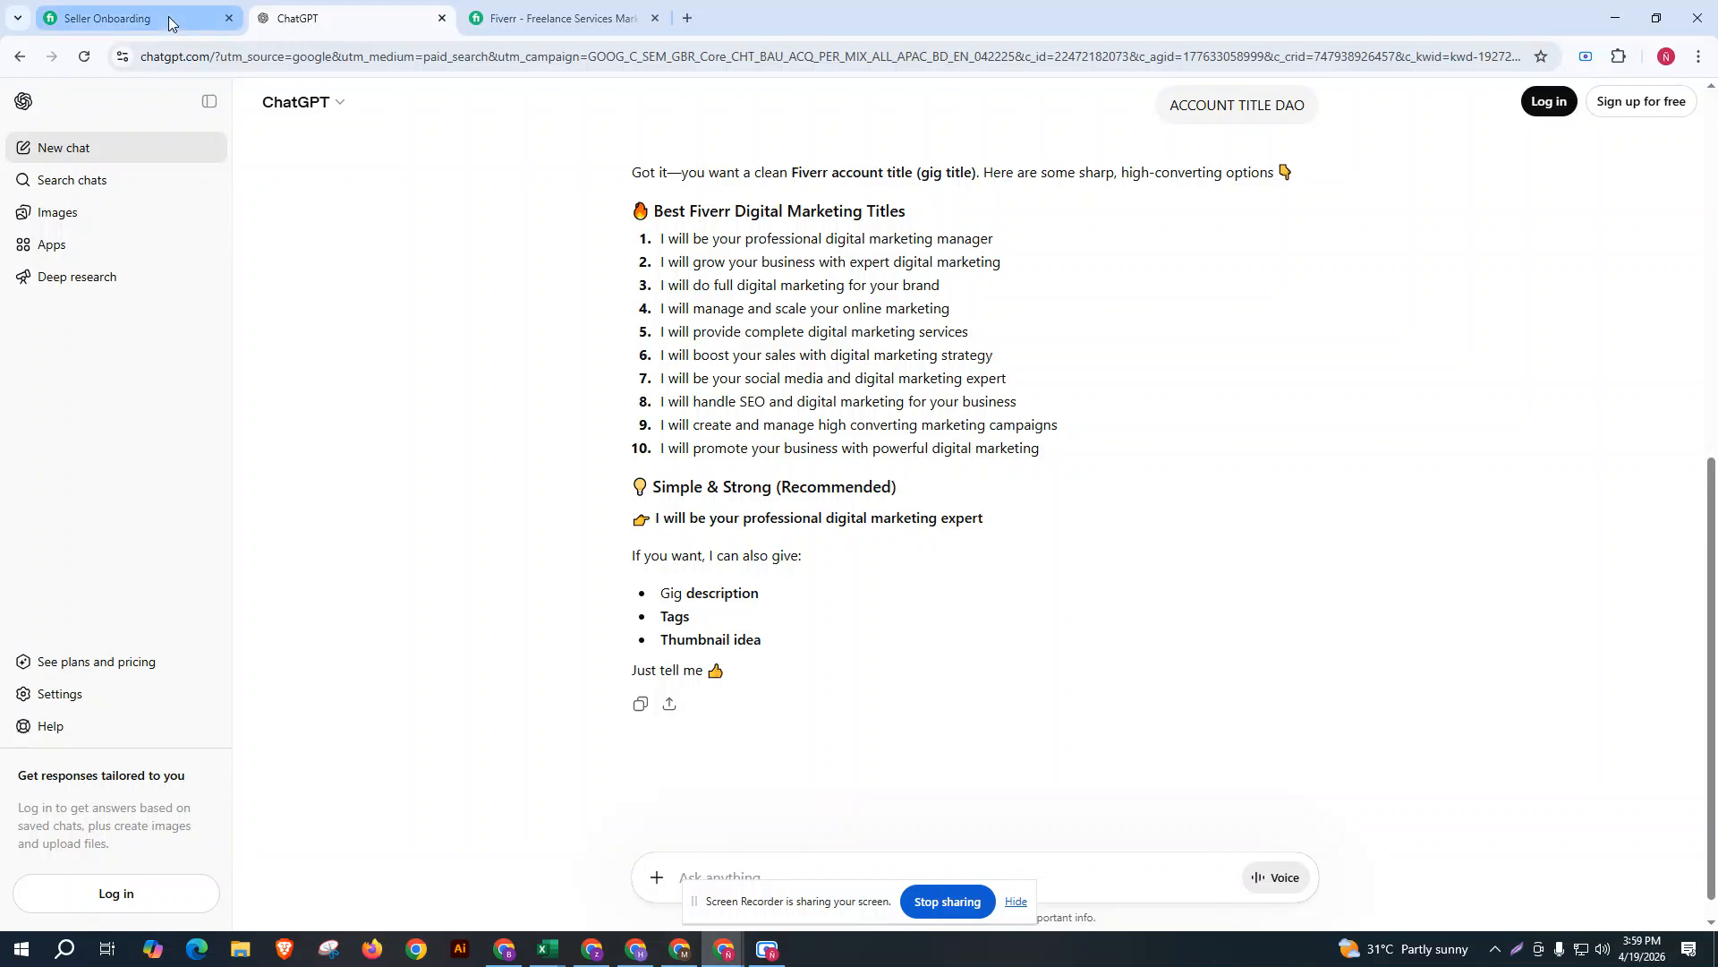
Return to the Fiverr seller profile and try to set its title to "SEO.GOOGLE ADS.LOGO .".
left_click(134, 20)
left_click(588, 238)
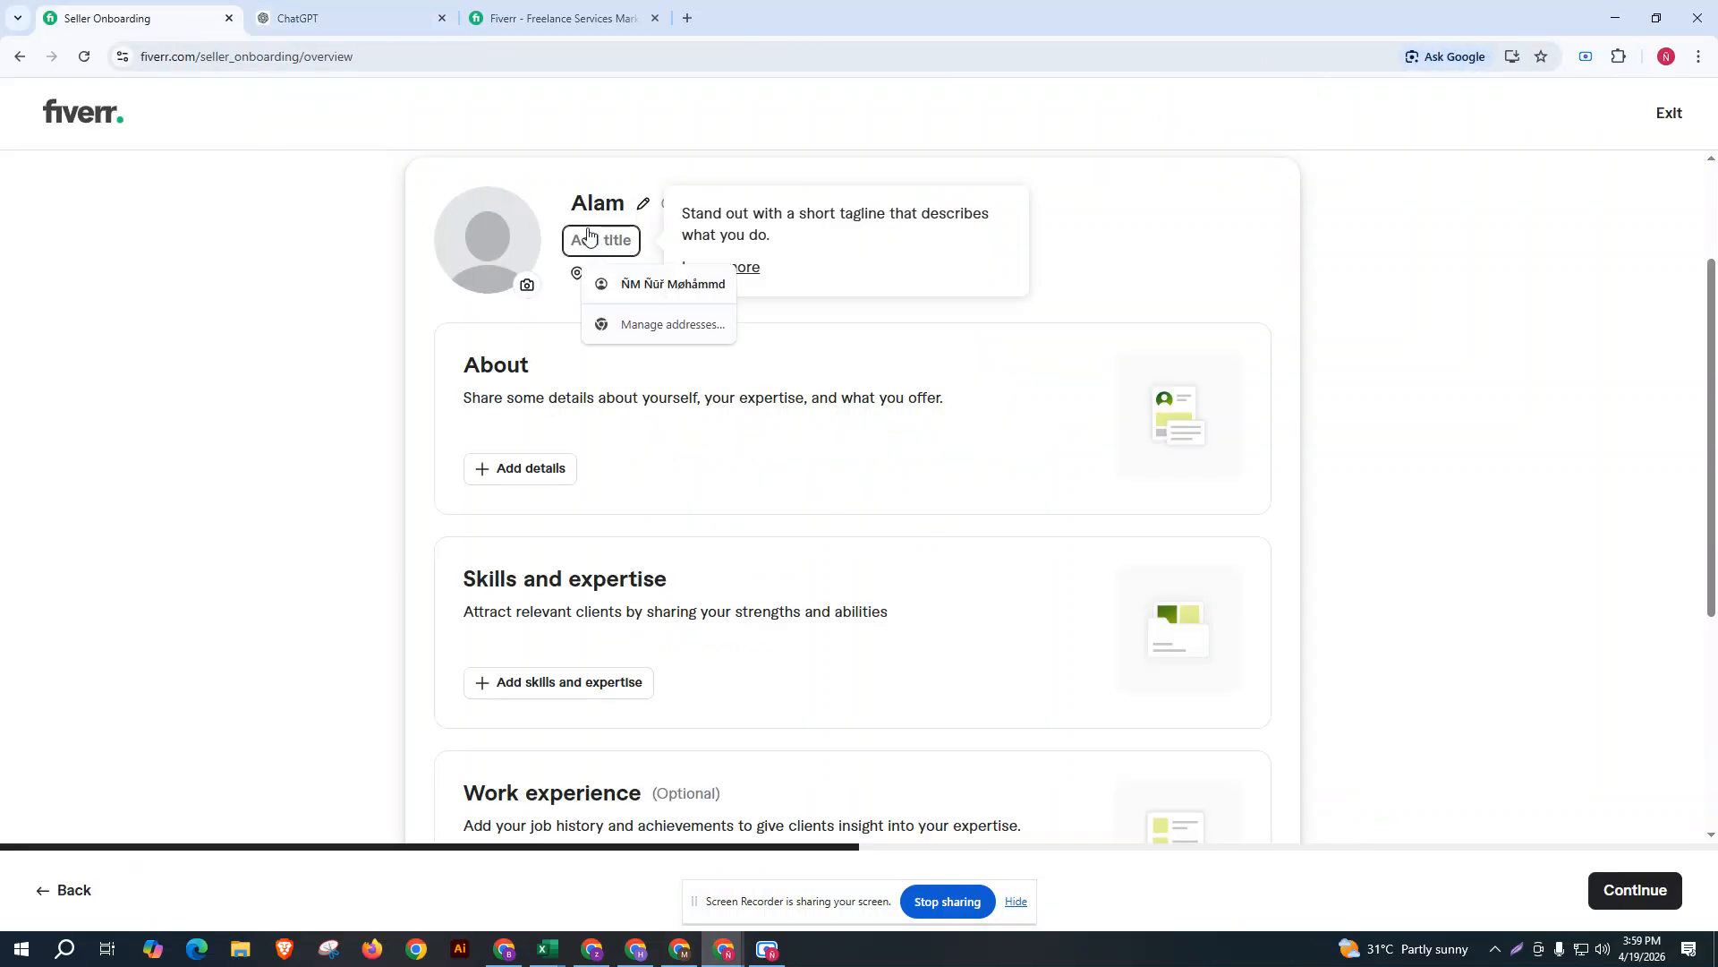
type("SEO.")
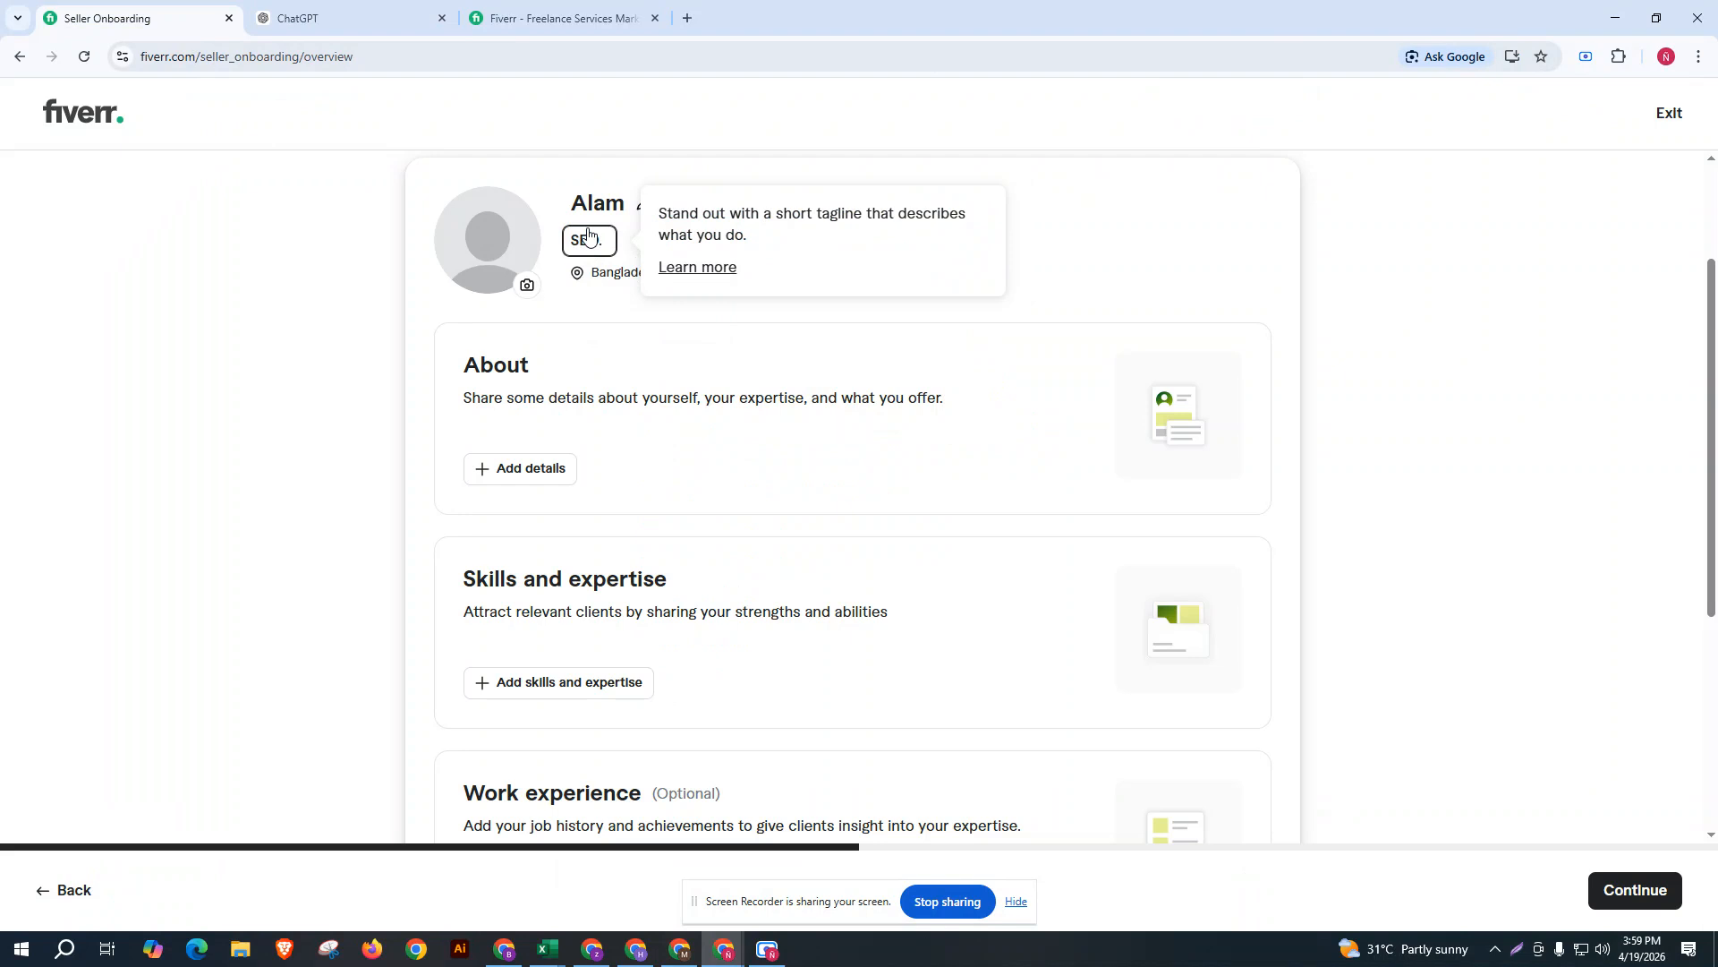
type("GOO")
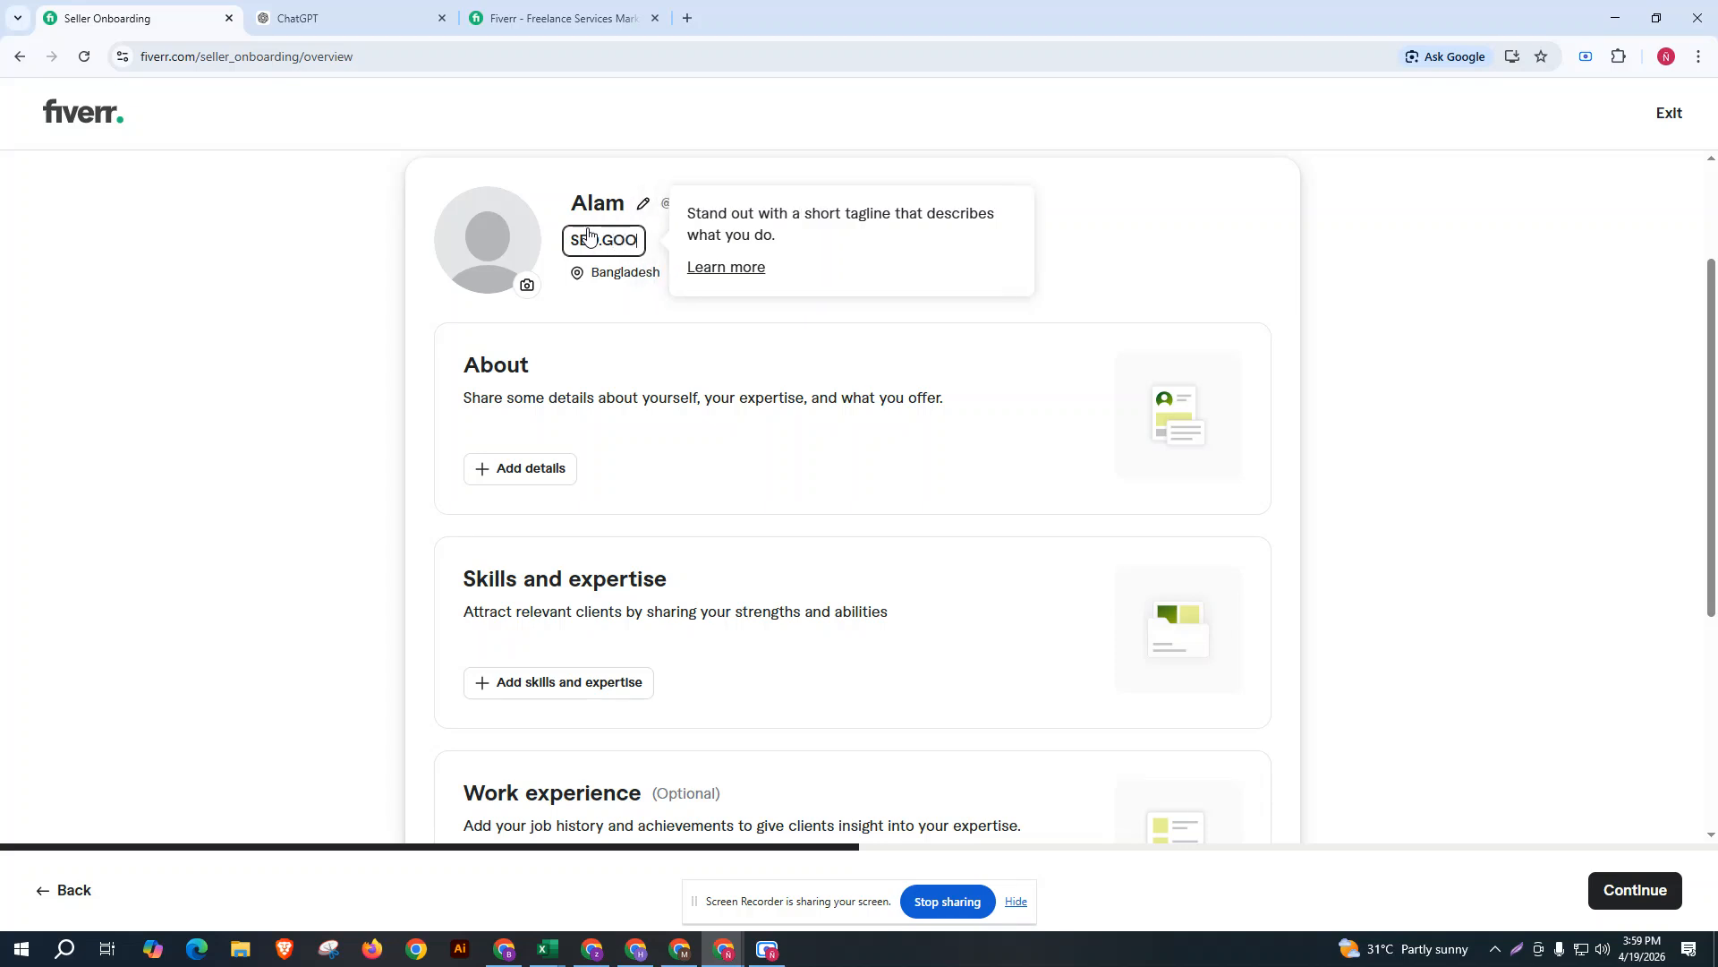
type("GLE ADS")
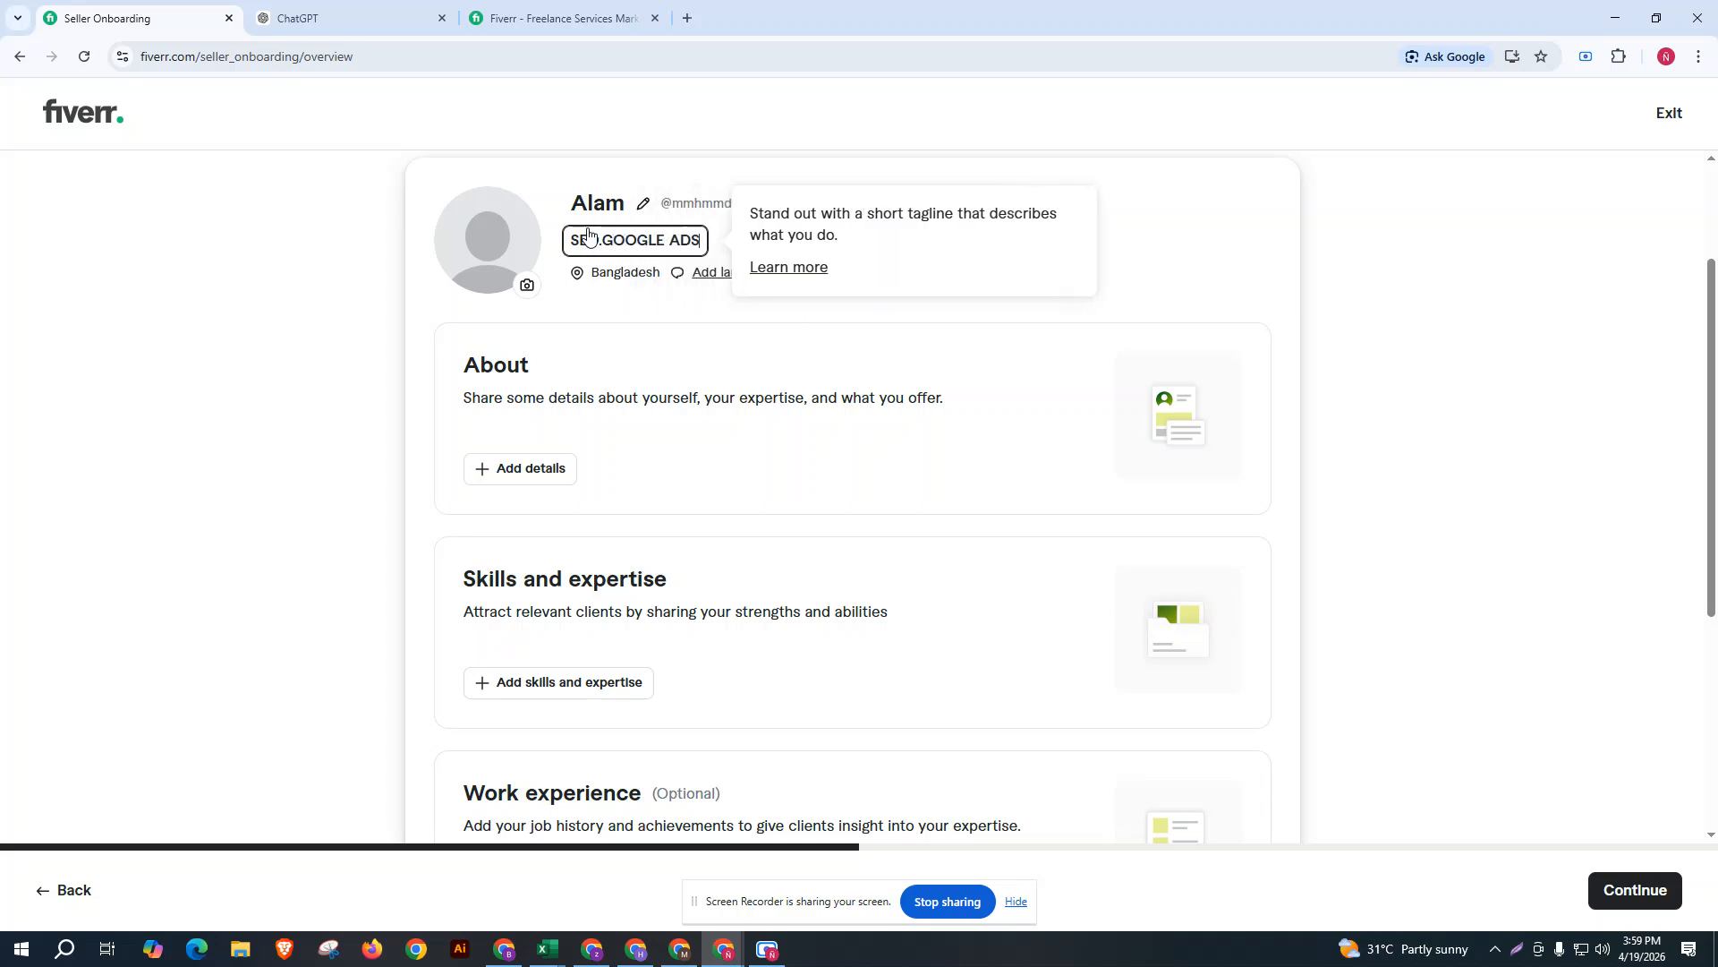
type(".ALOAGO")
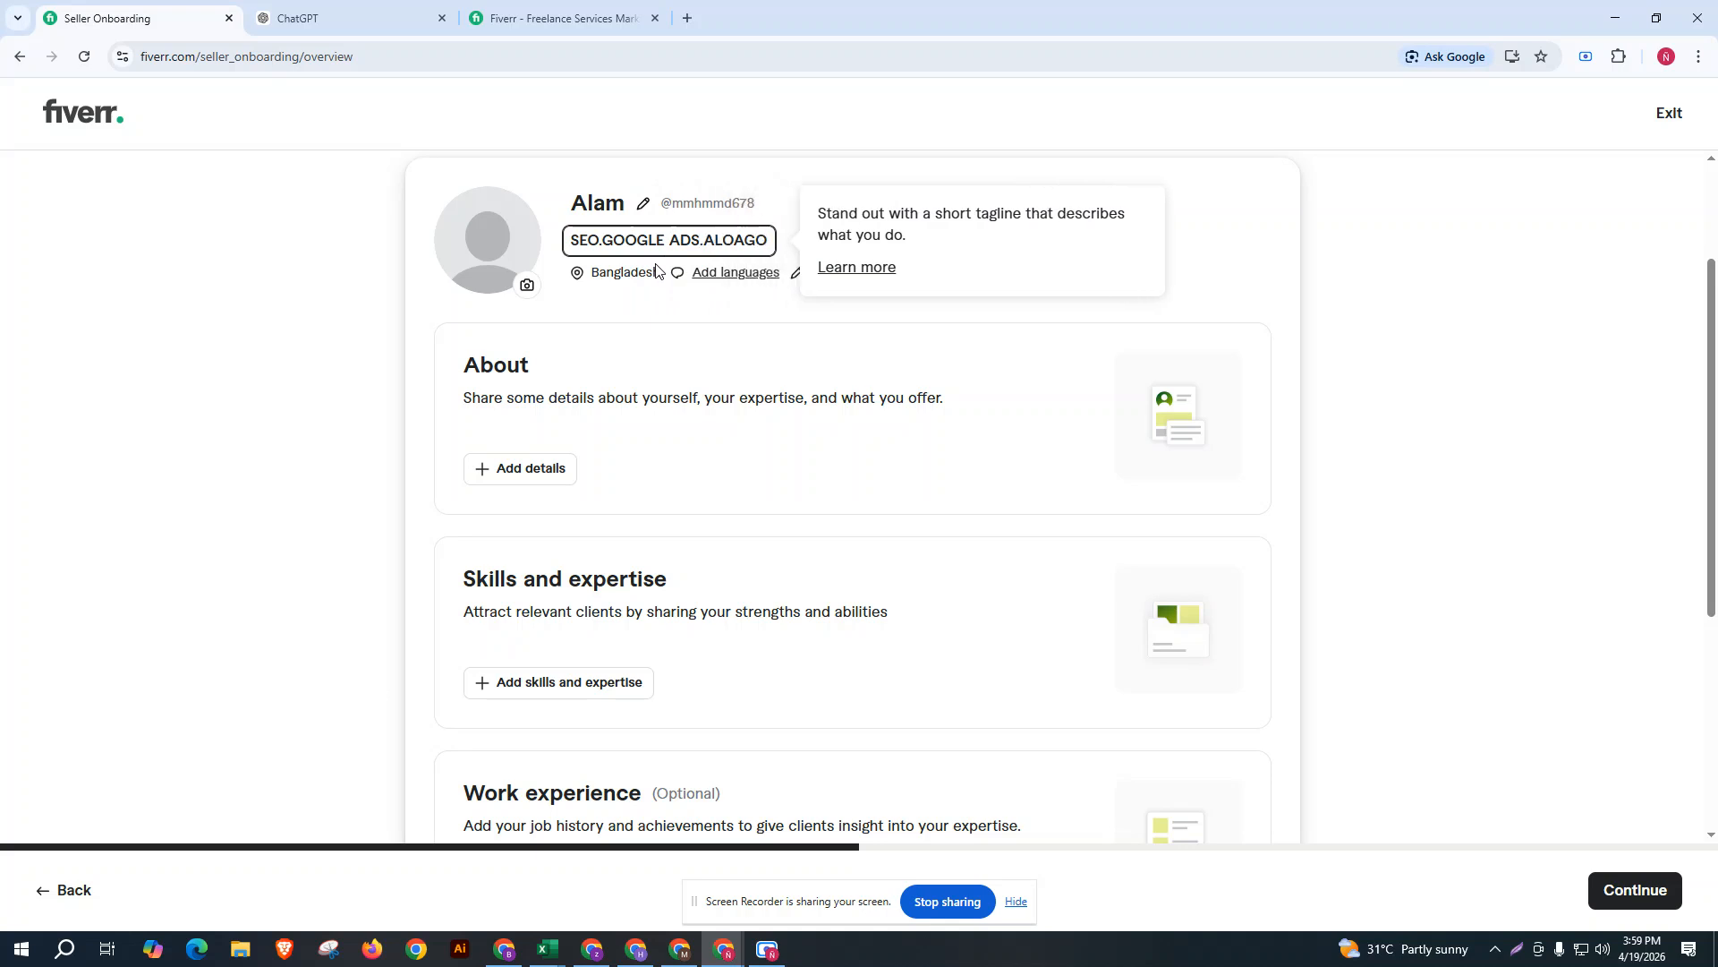
key("BackSpace")
key("BackSpace")
key("BackSpace")
key("BackSpace")
key("BackSpace")
key("BackSpace")
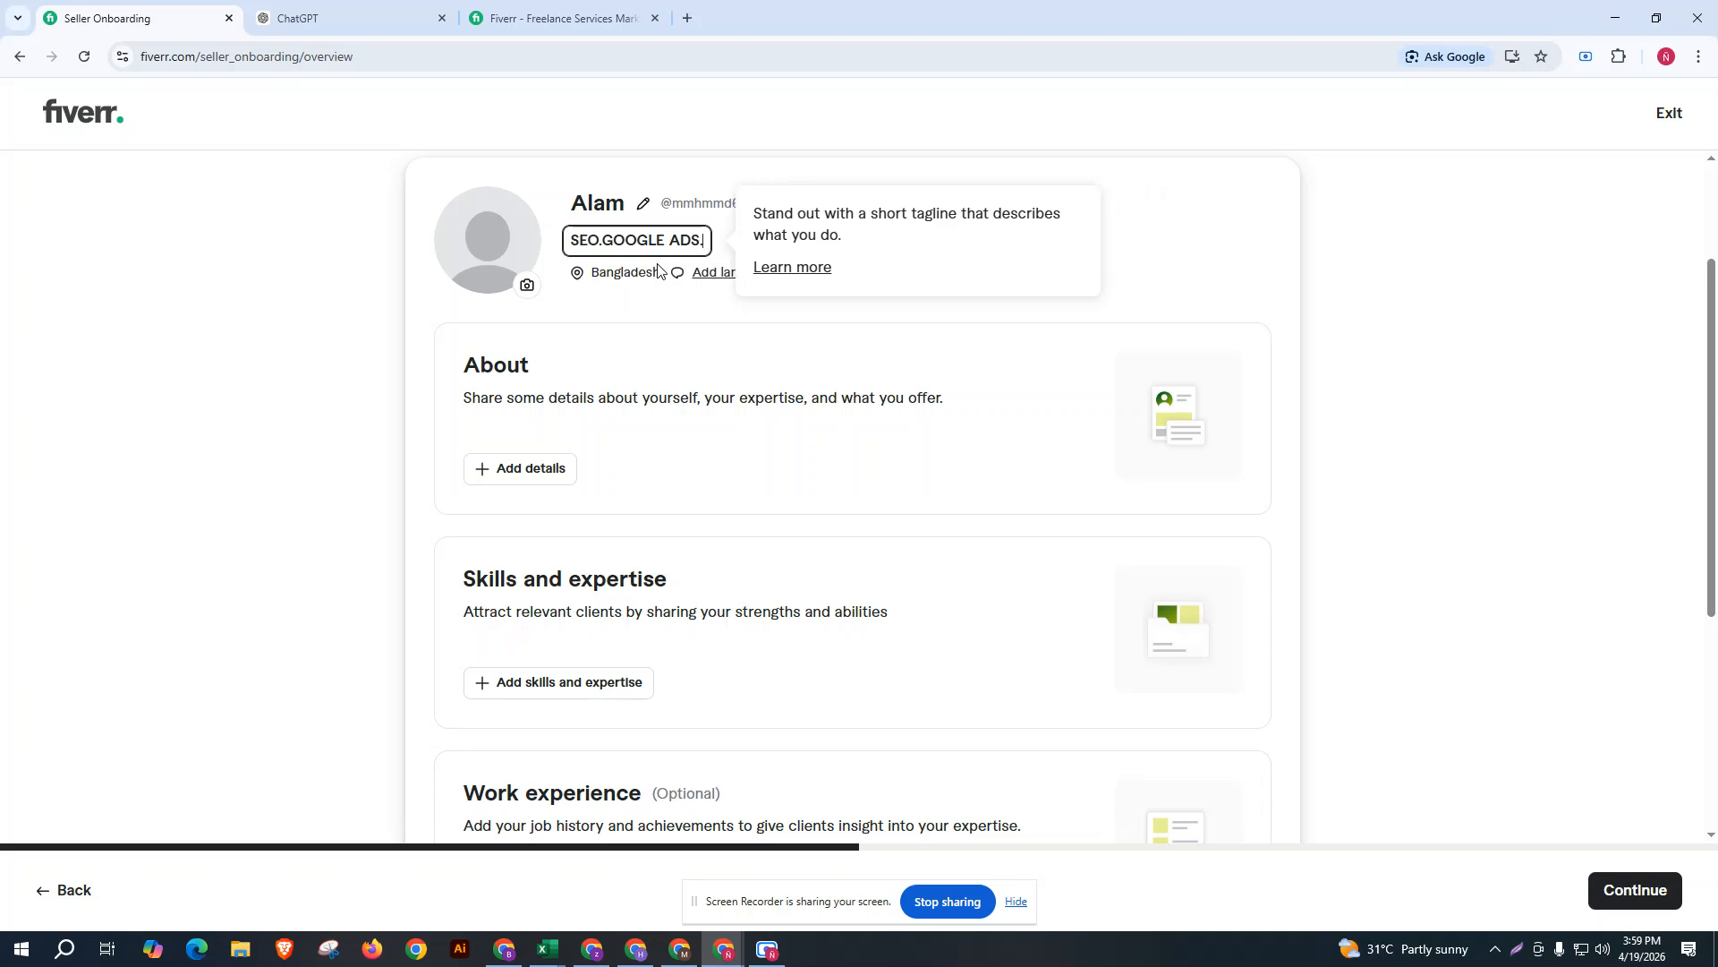
type("LOGO")
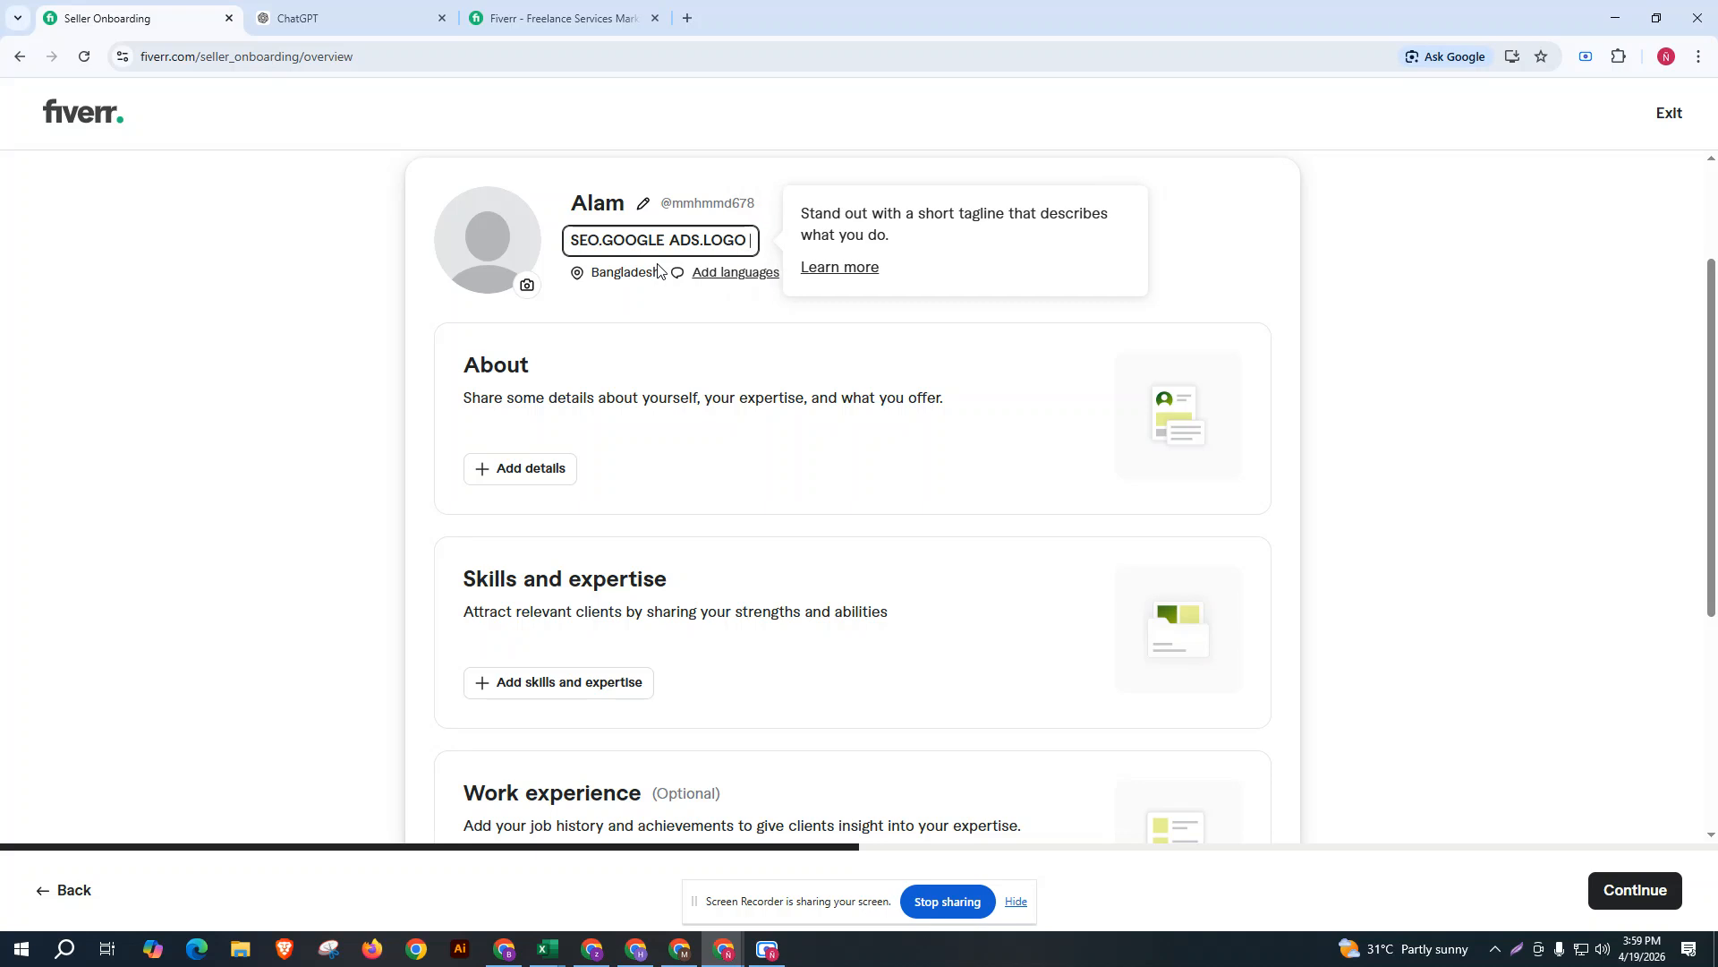
type(" .")
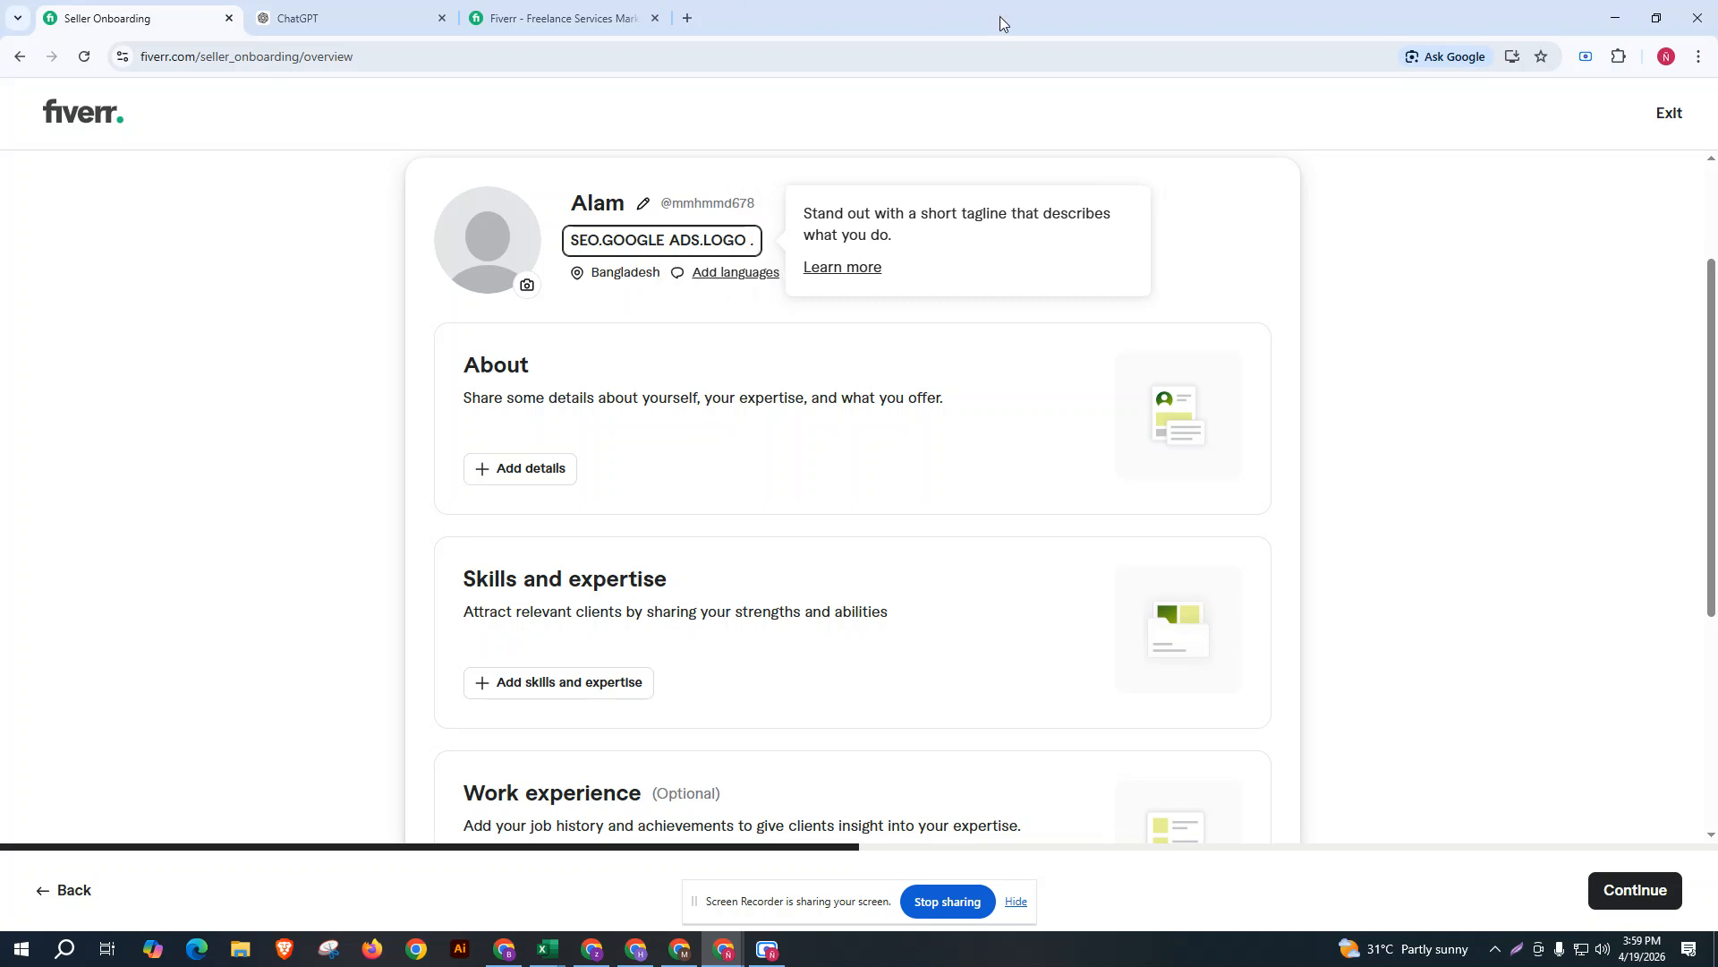
left_click(779, 300)
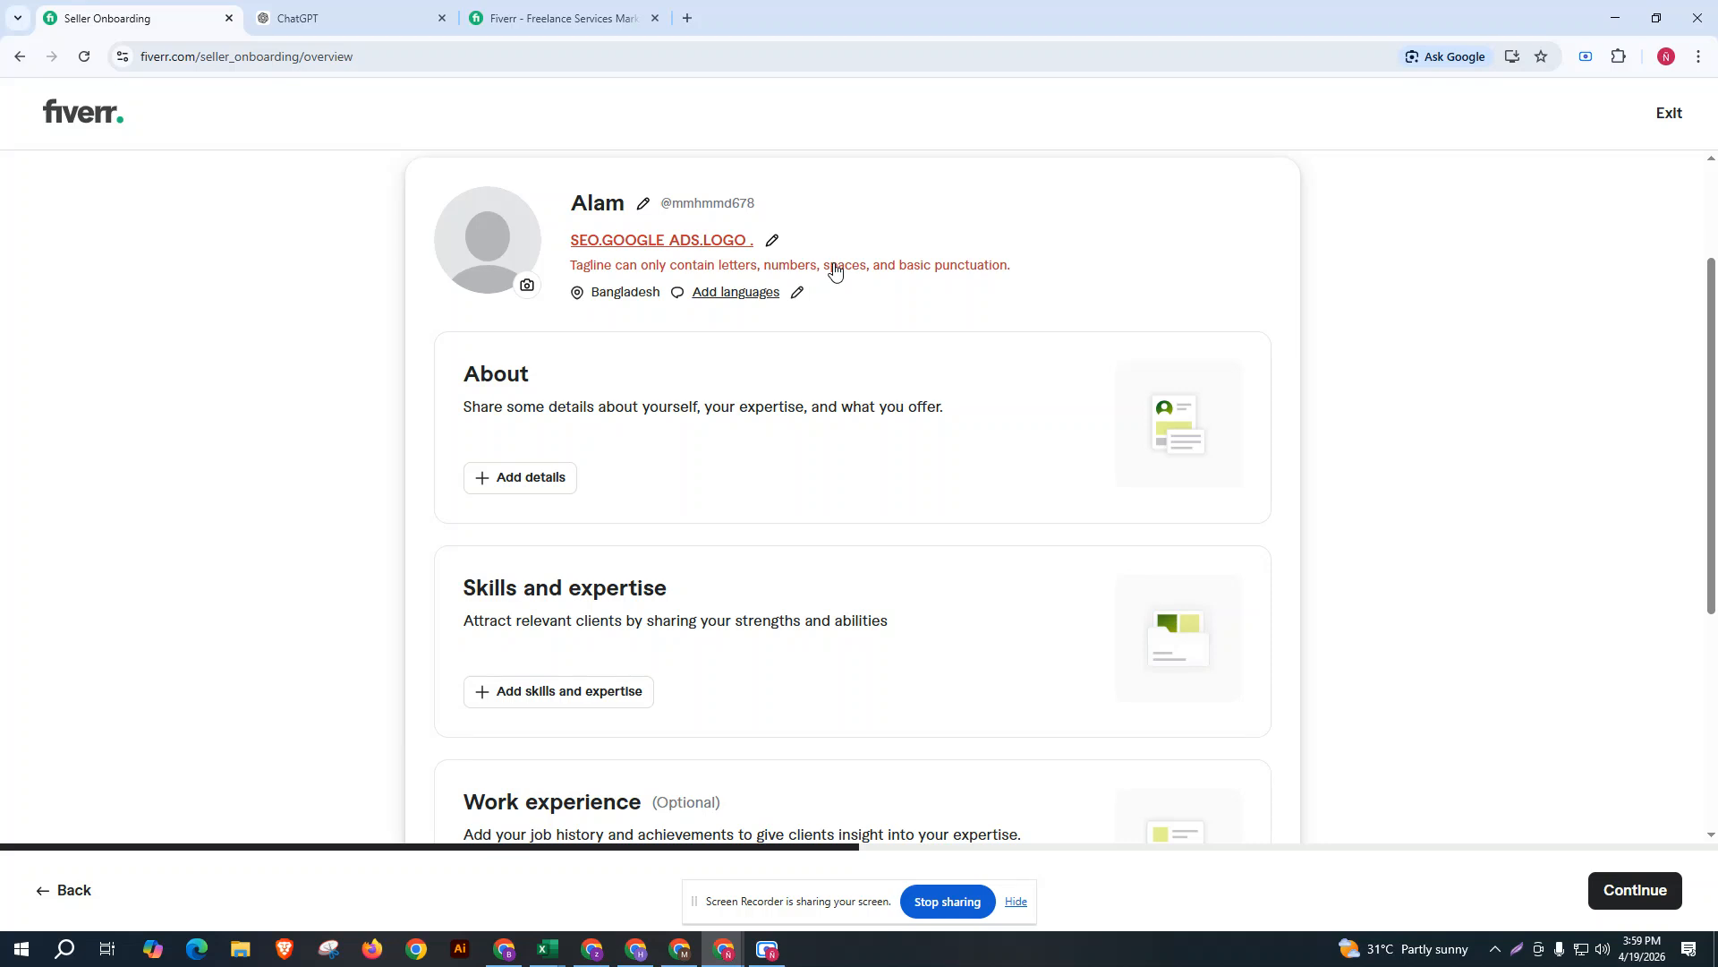
Try to save the profile title without its trailing period, as "SEO.GOOGLE ADS.LOGO".
left_click(772, 240)
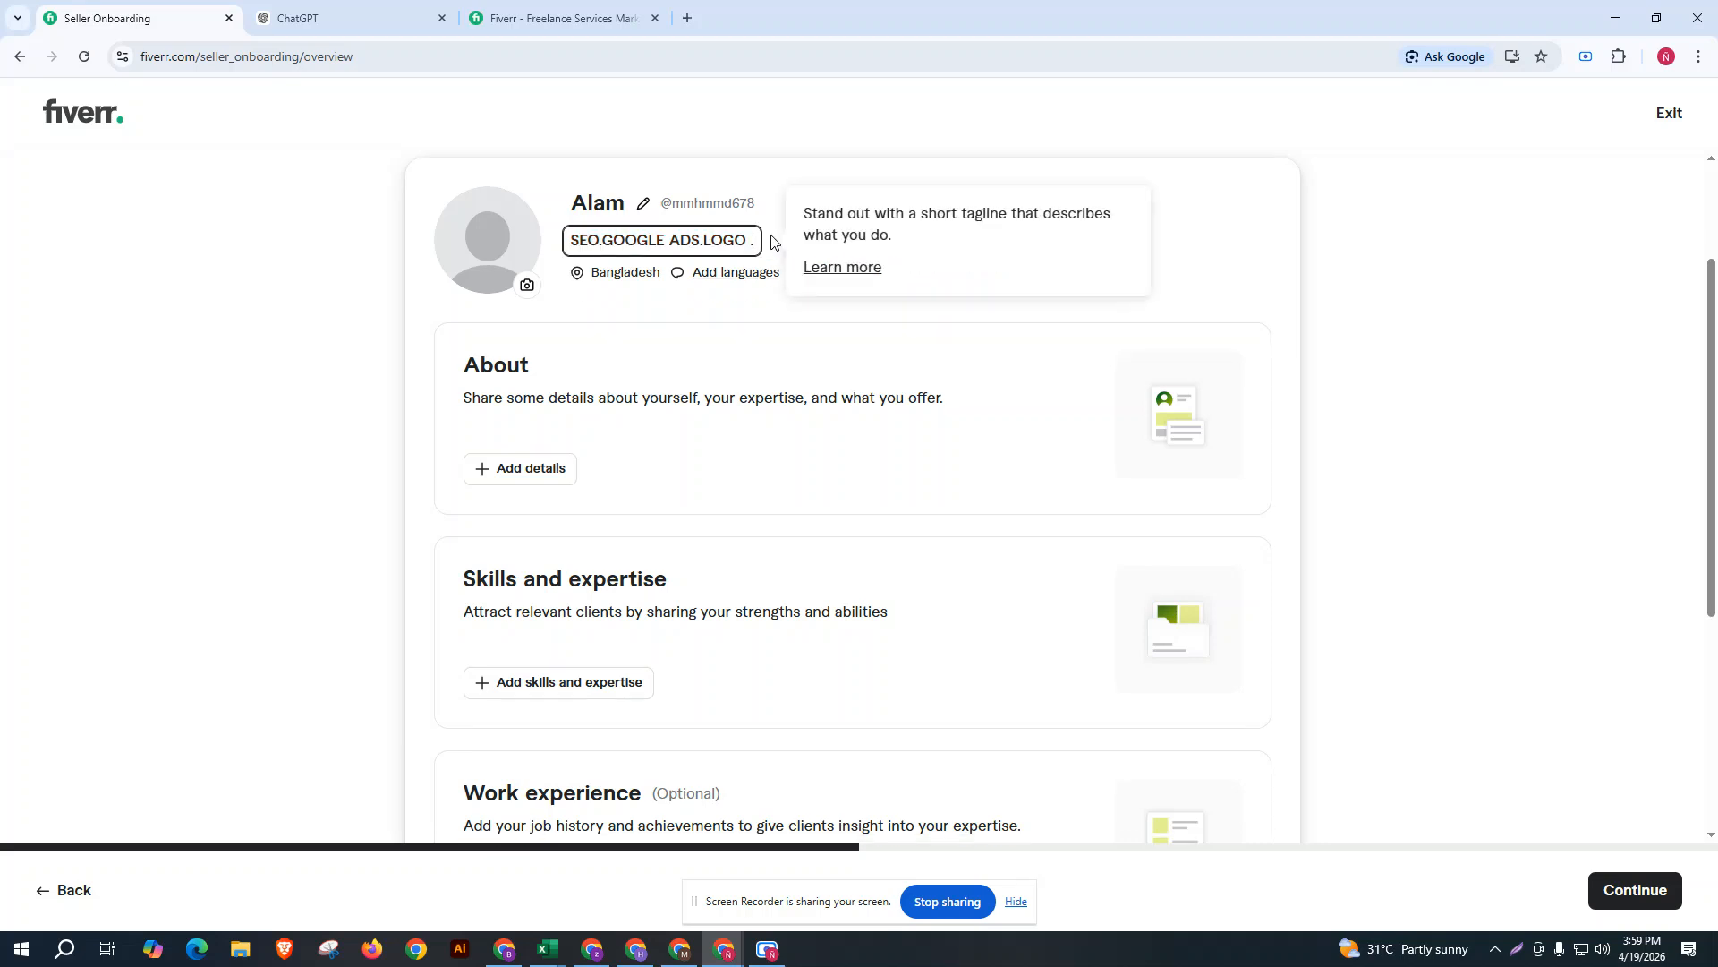
key("BackSpace")
key("BackSpace")
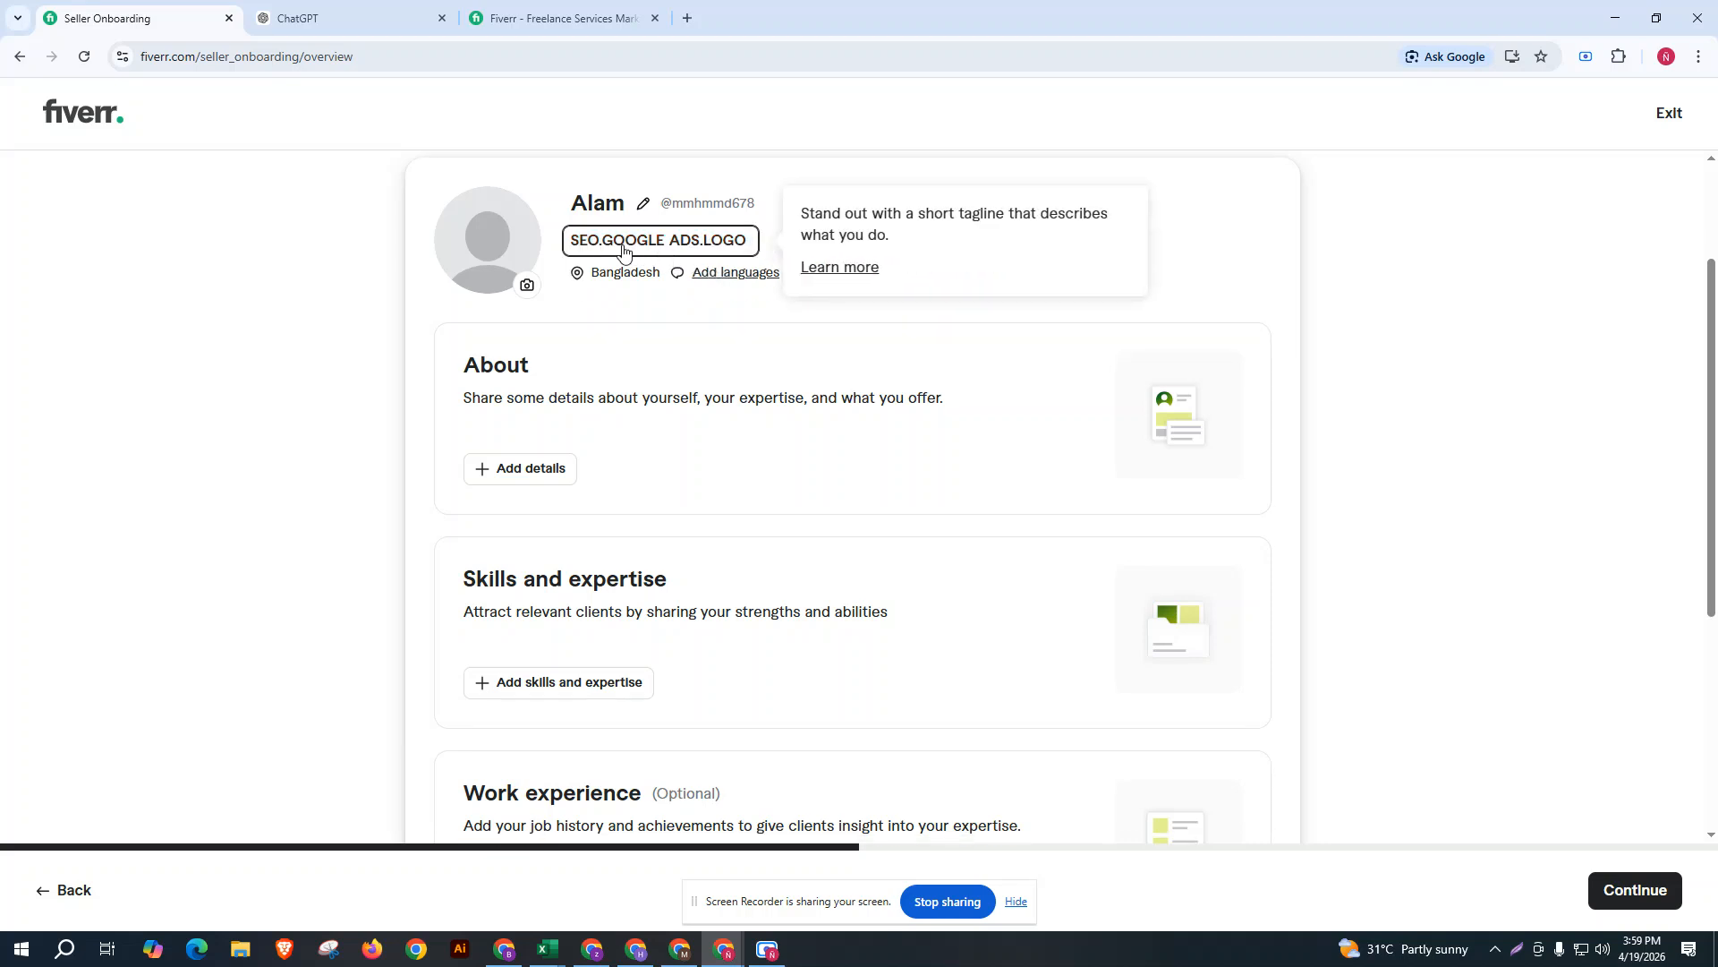
left_click(947, 309)
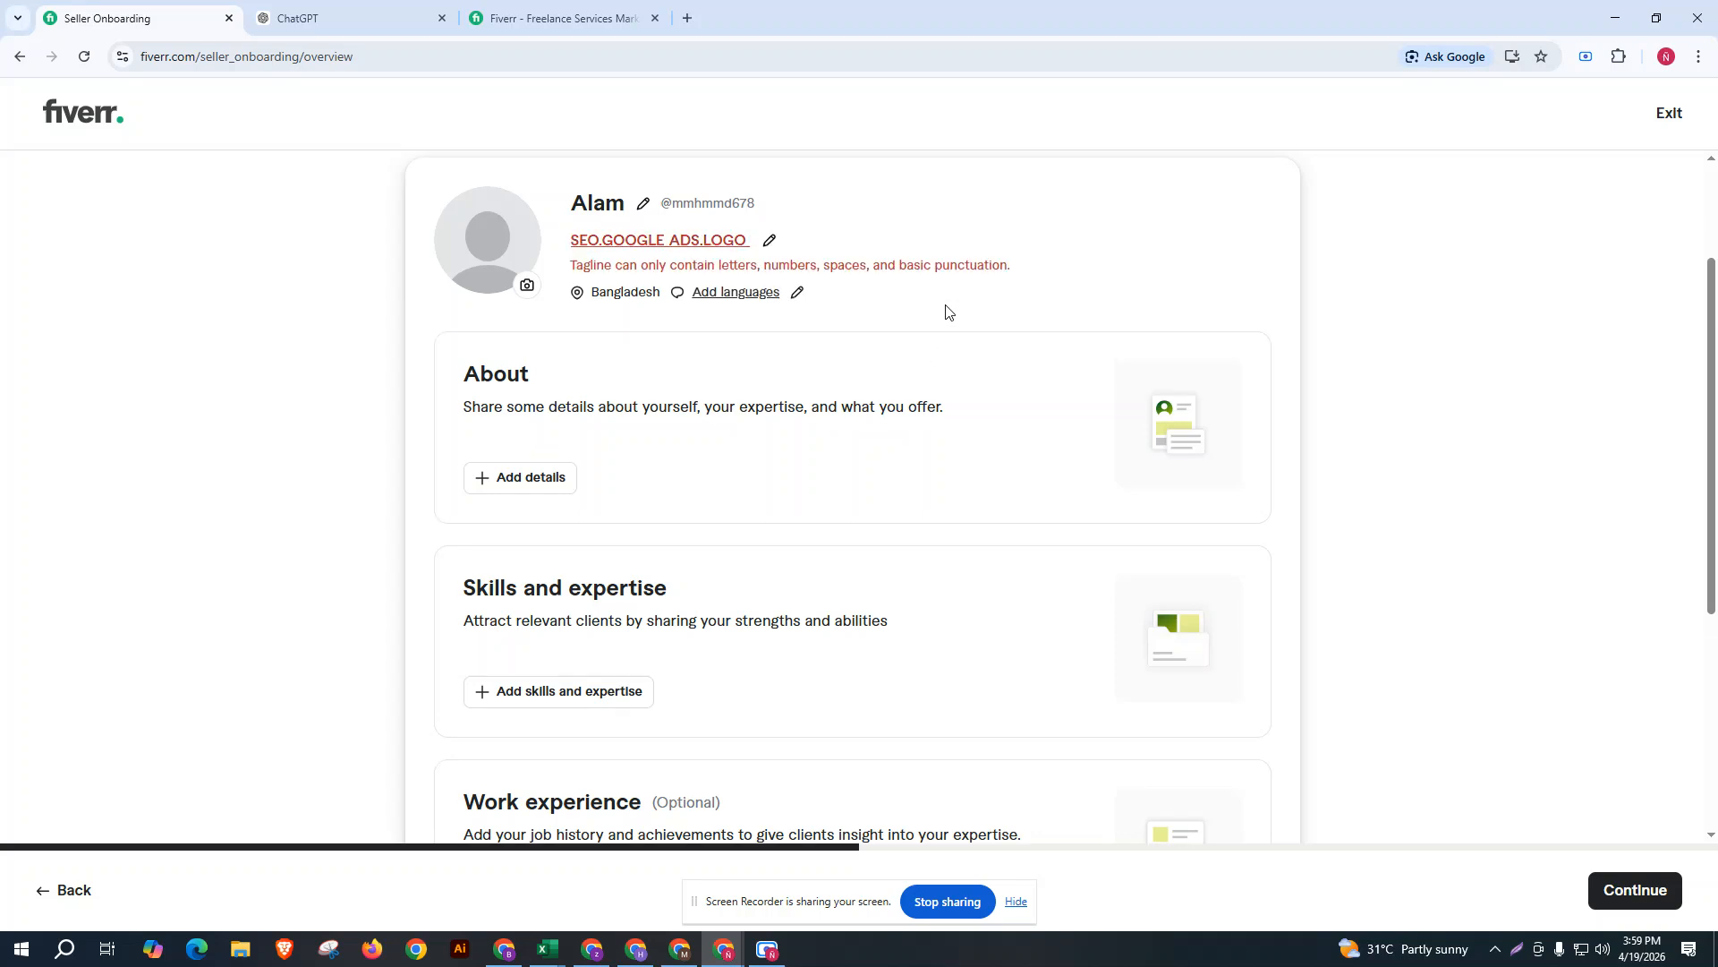
Clear the rejected profile title completely and set it to "SEO".
left_click(768, 239)
left_click(750, 263)
left_click(768, 239)
key("BackSpace")
key("BackSpace")
key("BackSpace")
key("BackSpace")
key("BackSpace")
key("BackSpace")
key("BackSpace")
key("BackSpace")
key("BackSpace")
key("BackSpace")
key("BackSpace")
key("BackSpace")
key("BackSpace")
key("BackSpace")
key("BackSpace")
key("BackSpace")
key("BackSpace")
key("BackSpace")
key("BackSpace")
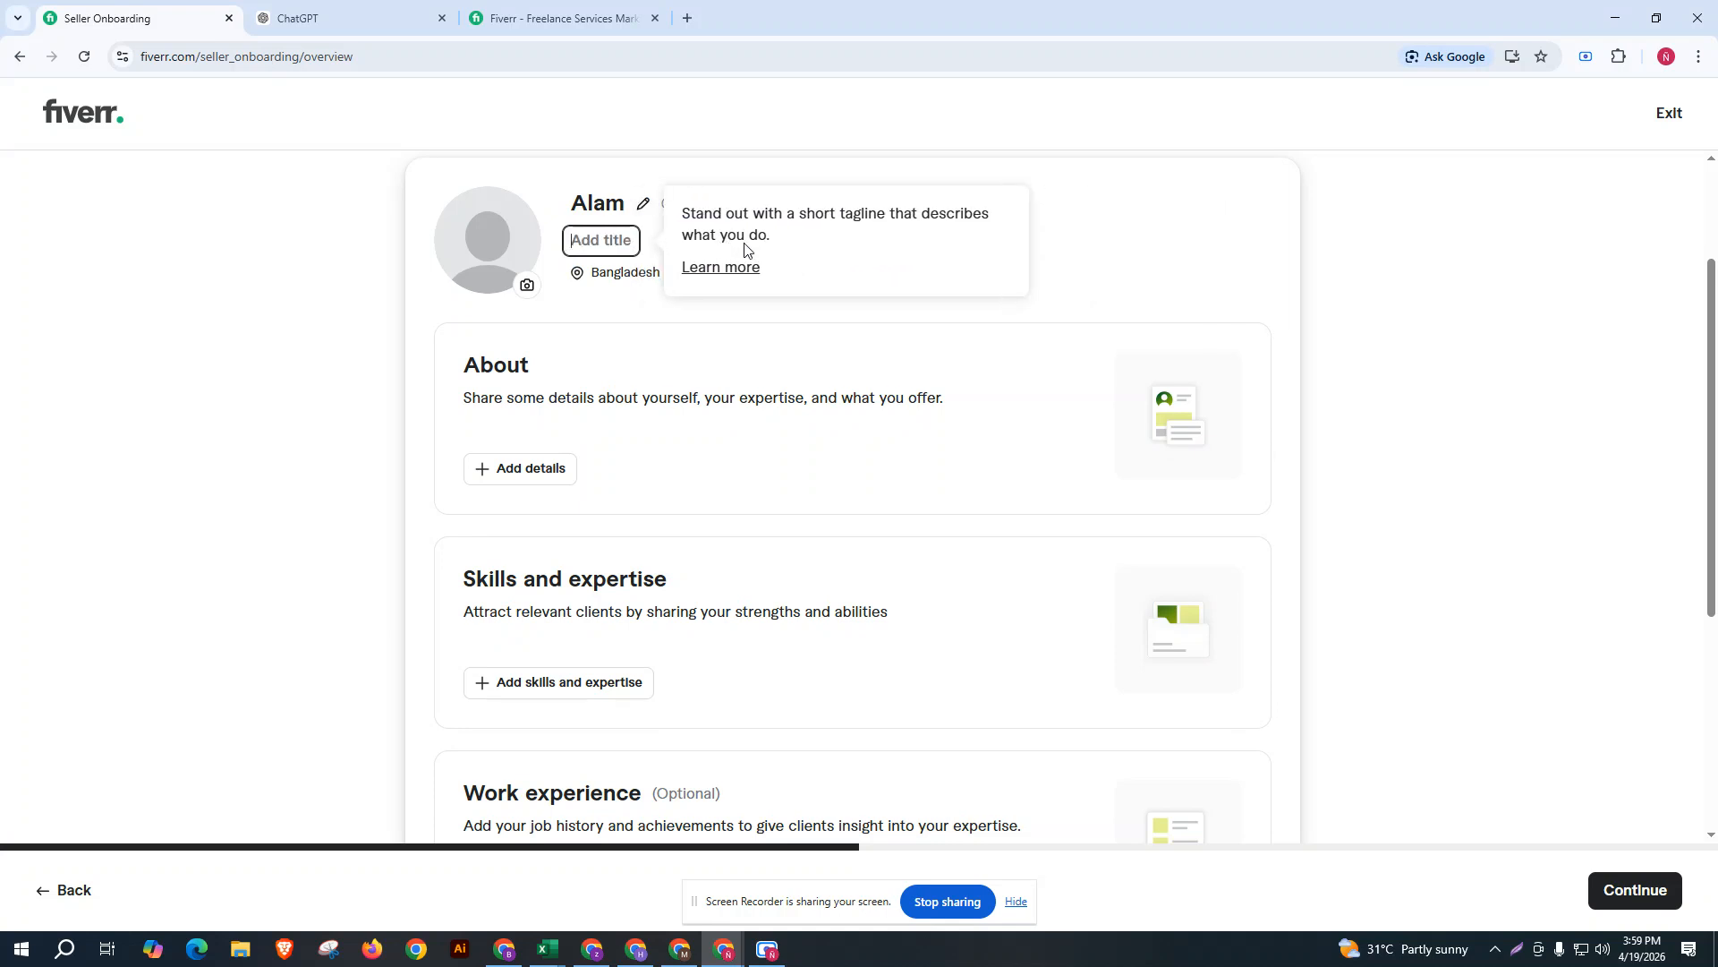
type("SEO")
left_click(1073, 307)
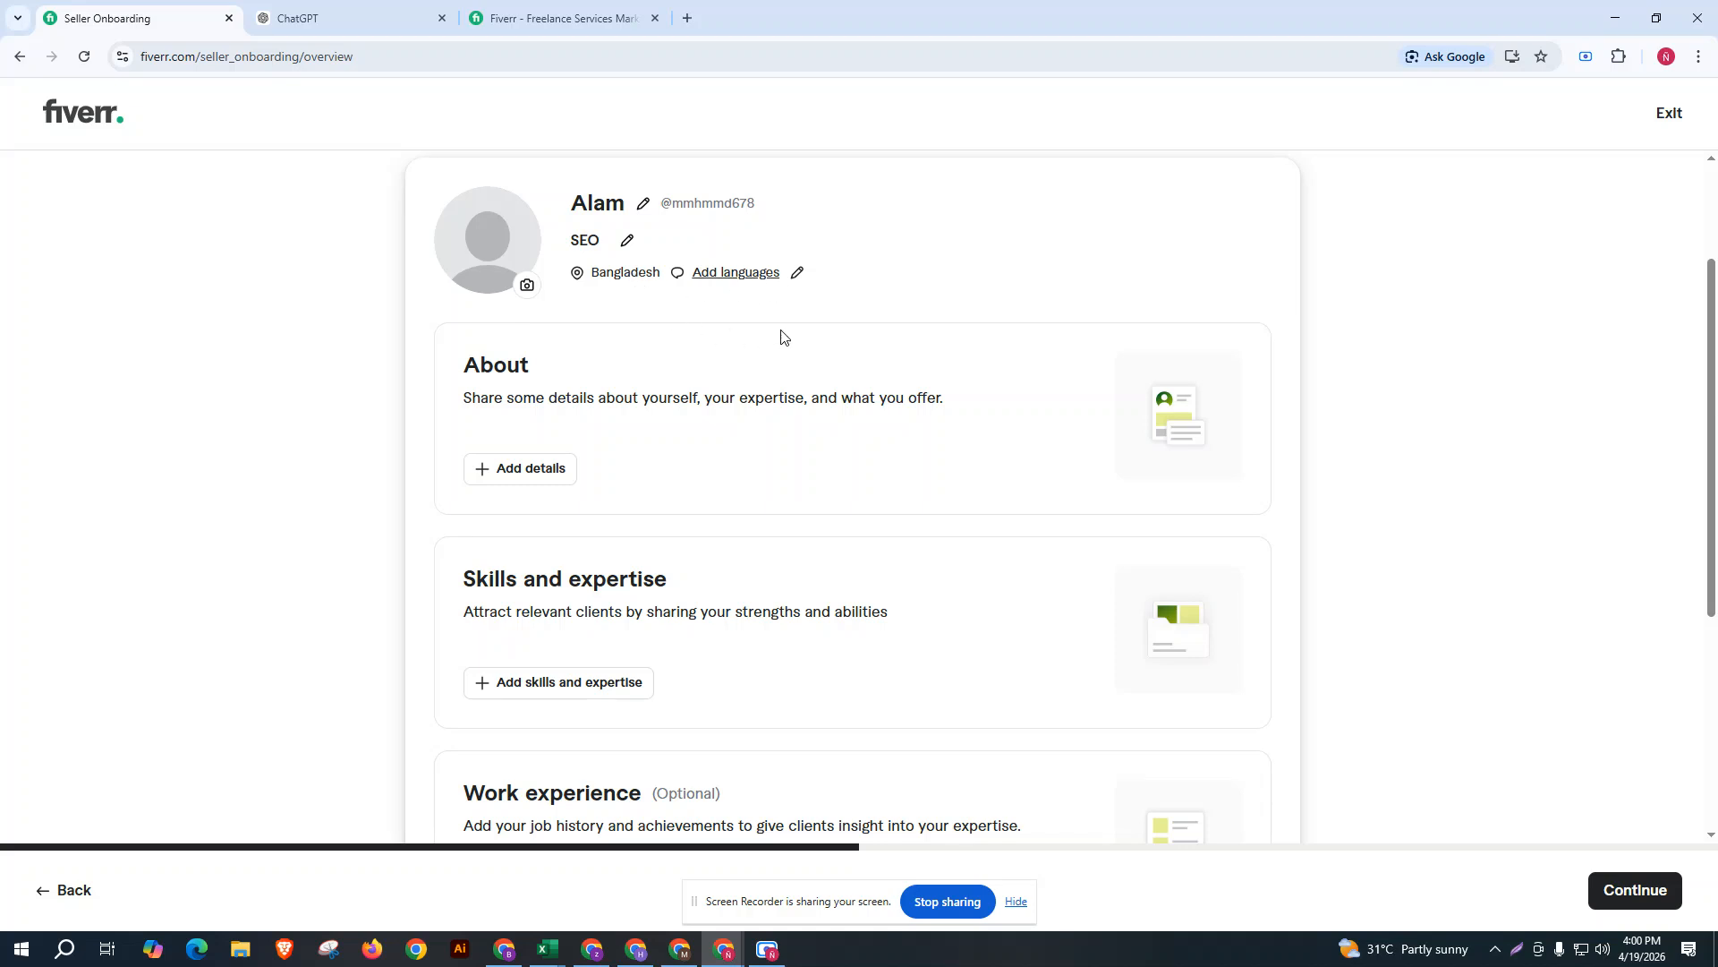
Add English to the profile's languages with the proficiency level Fluent.
left_click(800, 280)
left_click(739, 394)
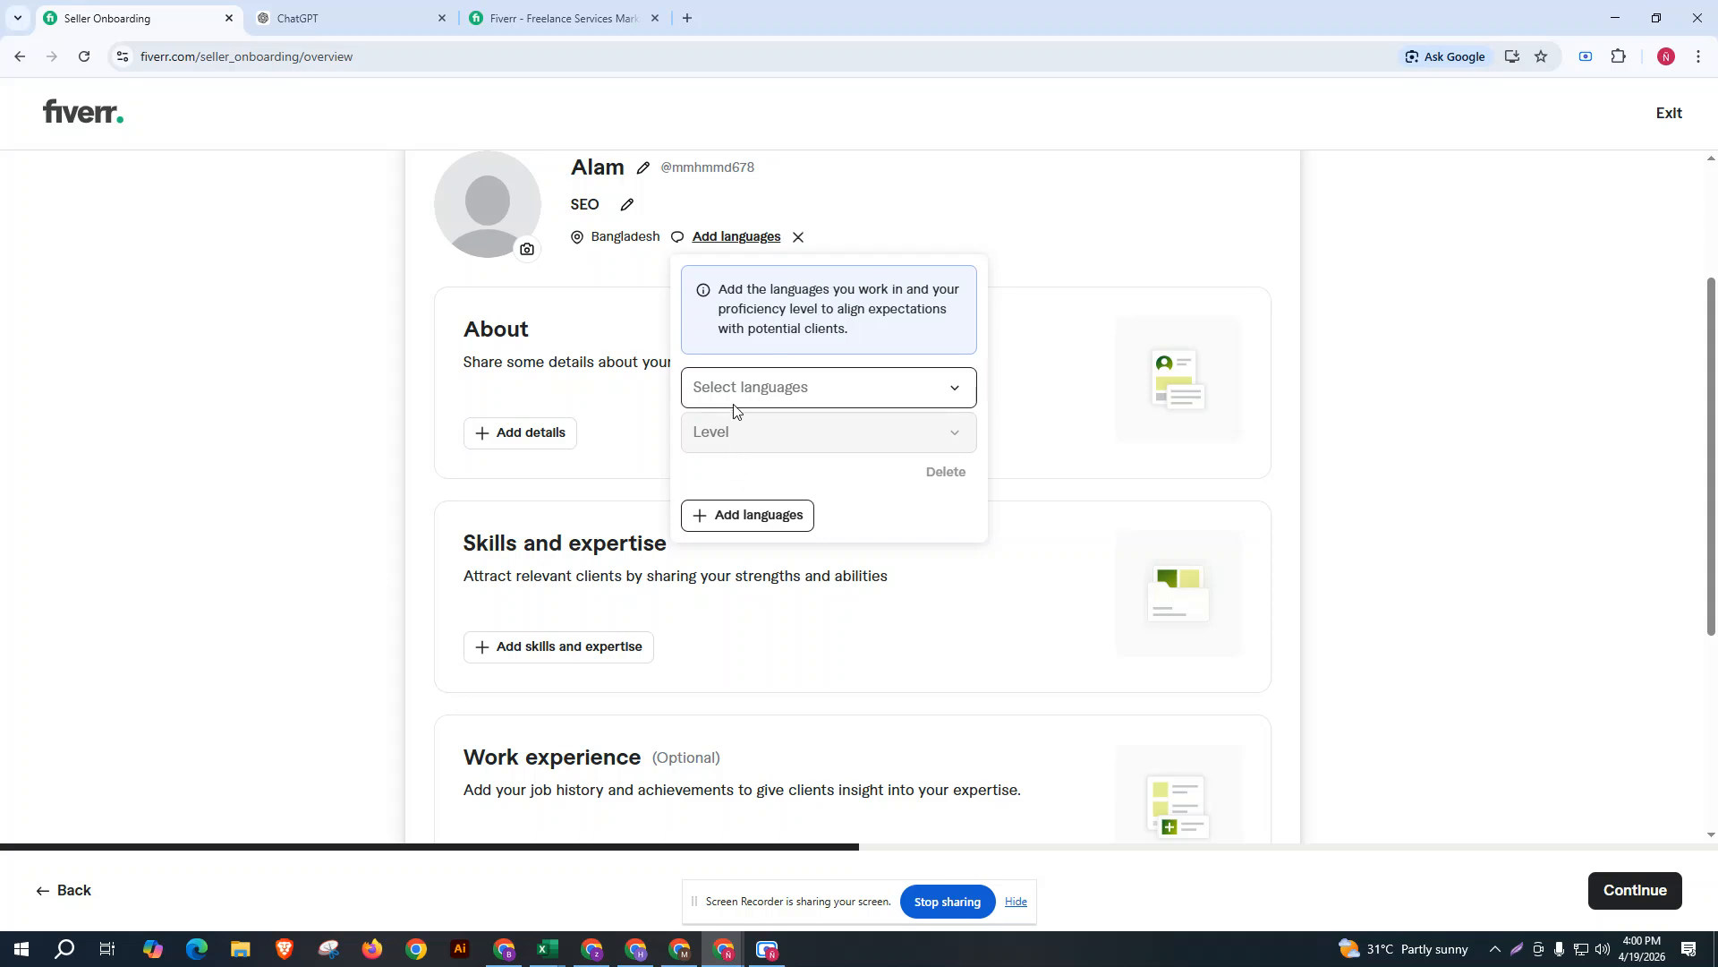
left_click(736, 387)
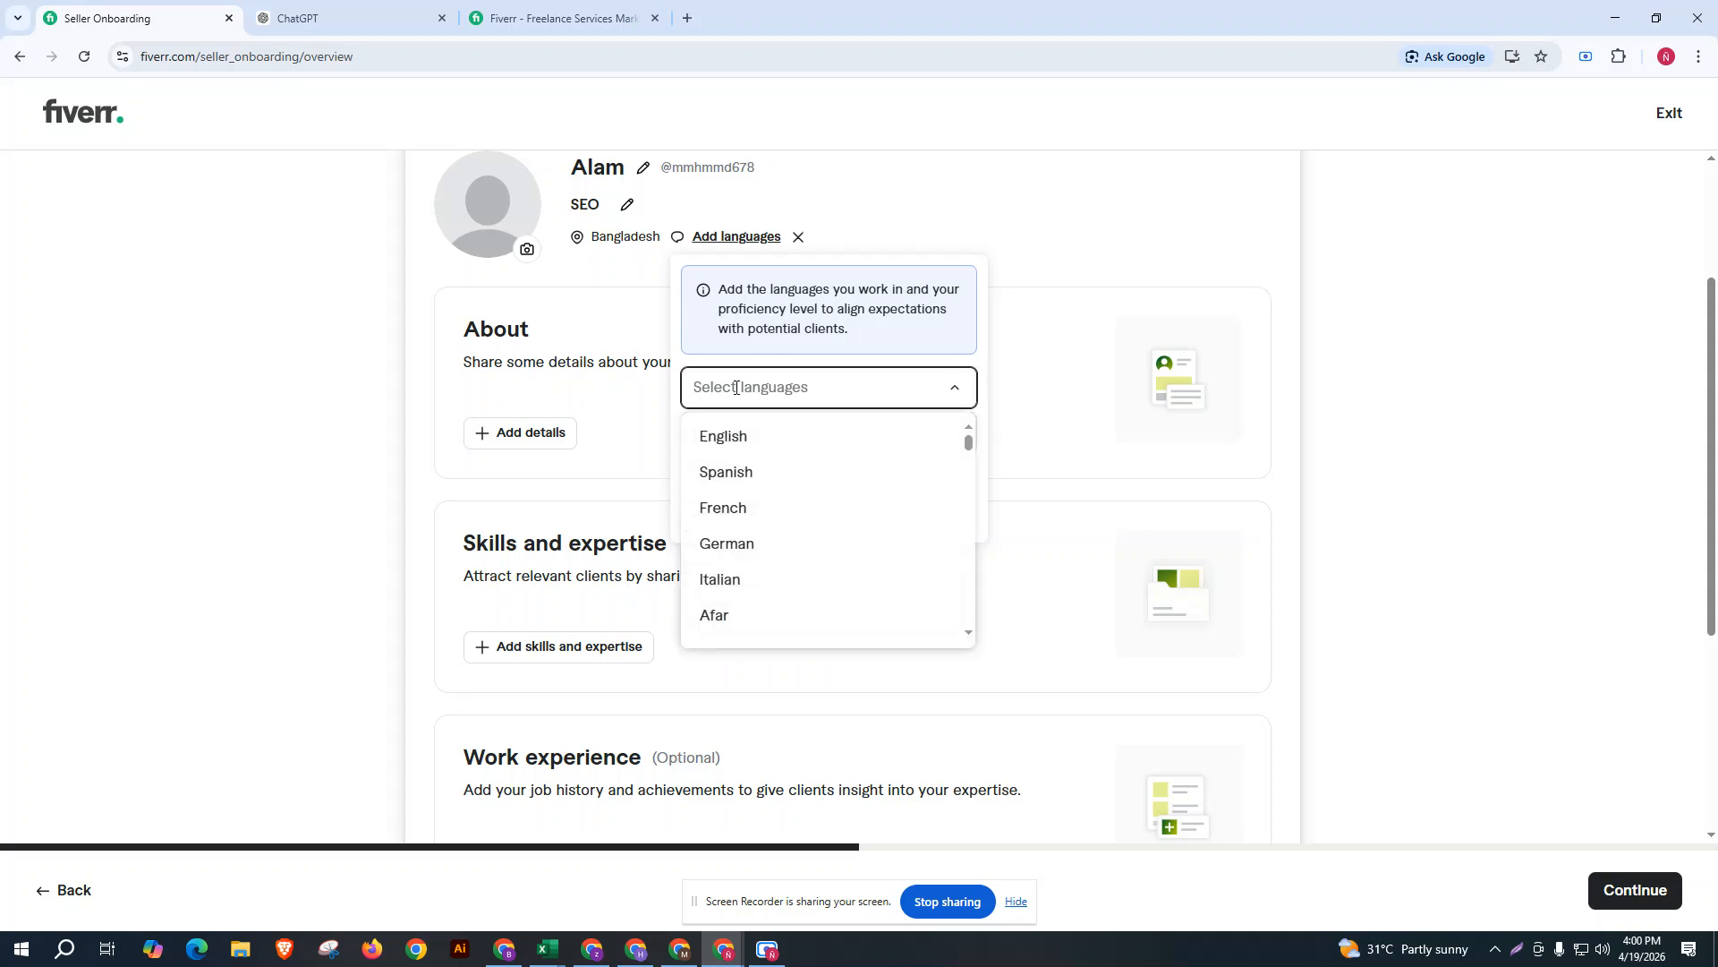
left_click(736, 438)
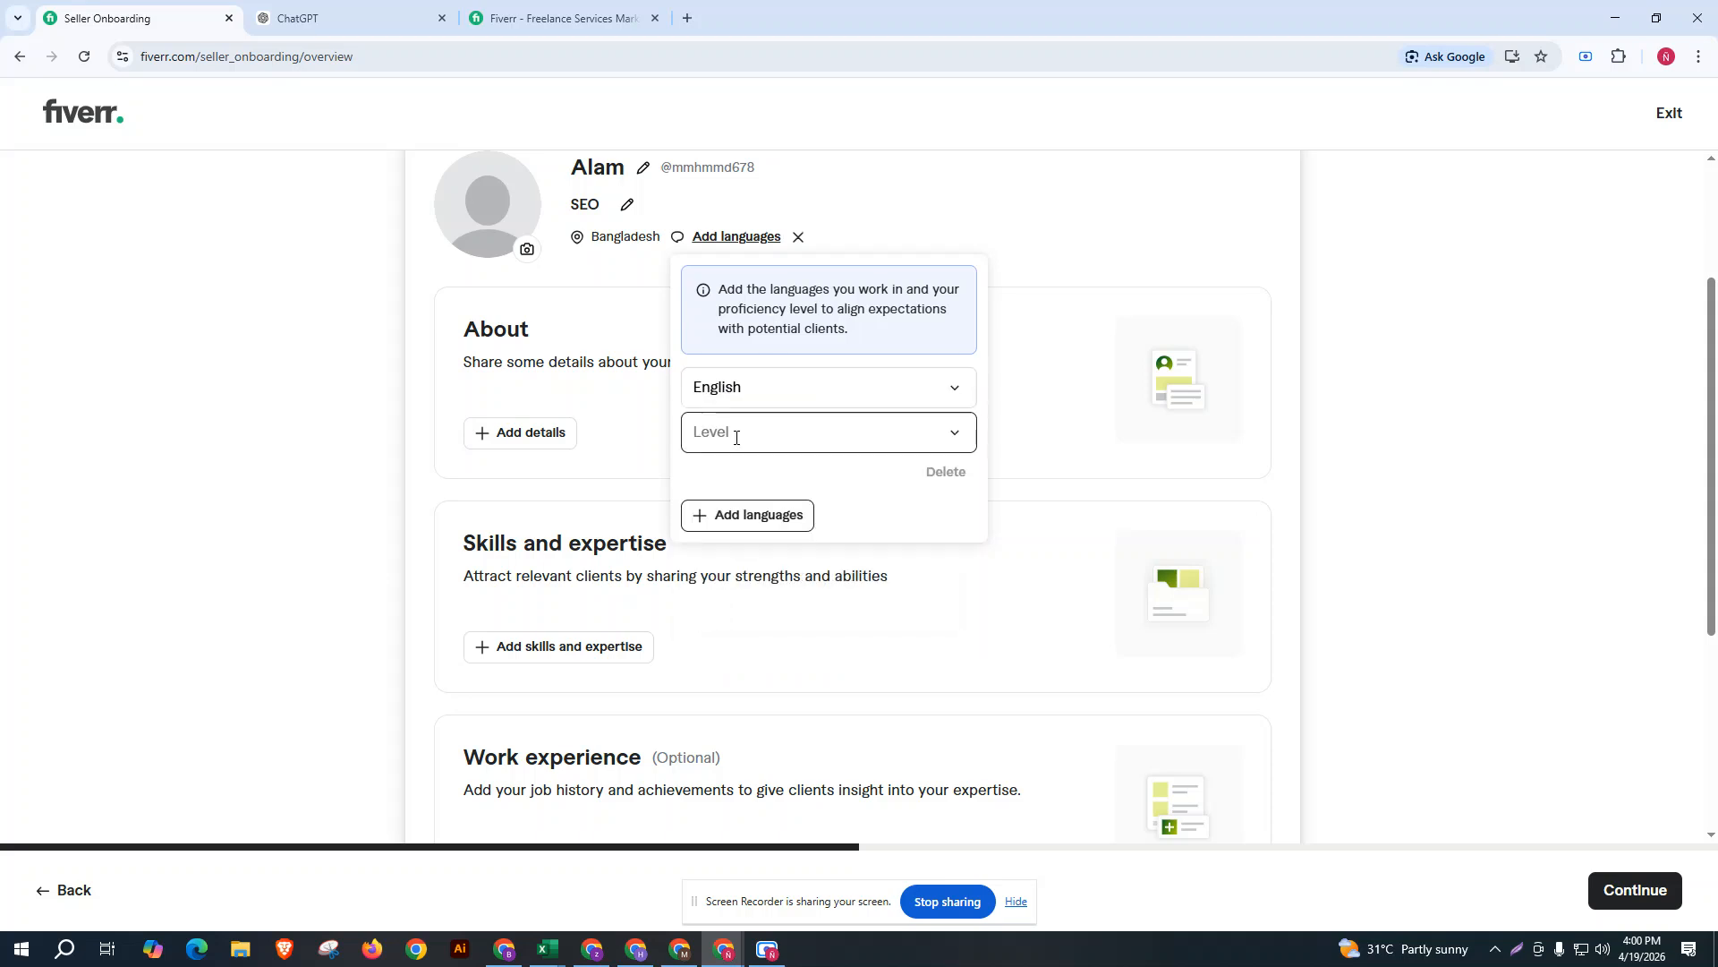
left_click(734, 439)
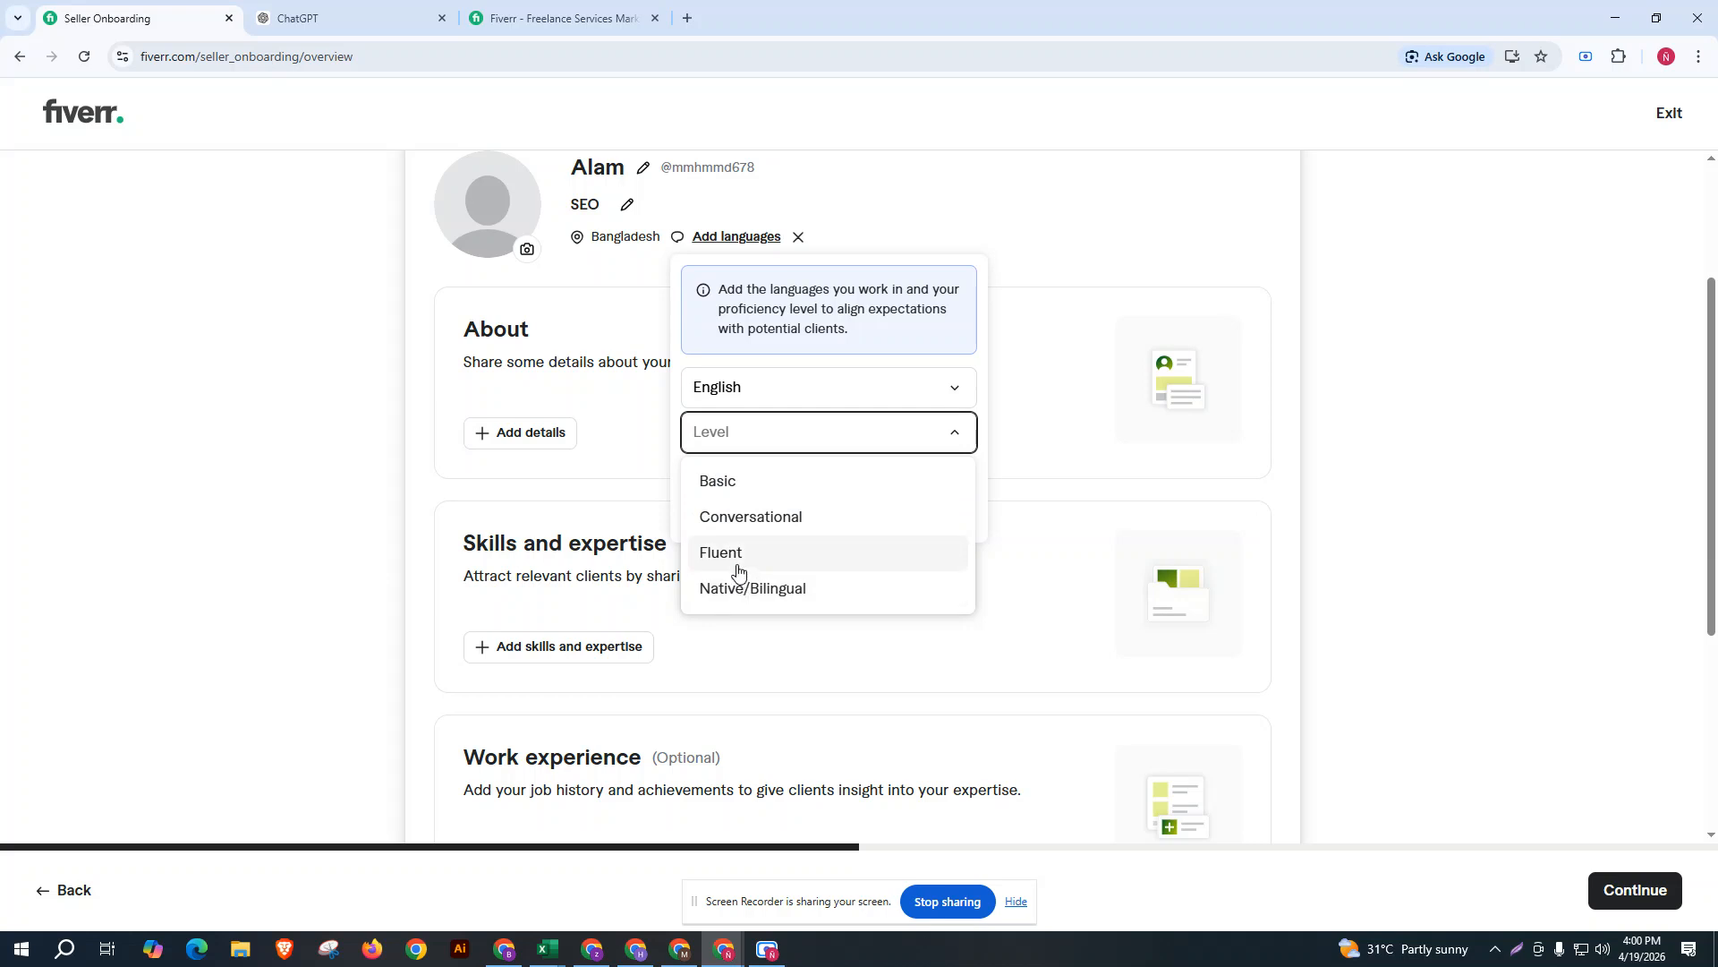
left_click(738, 564)
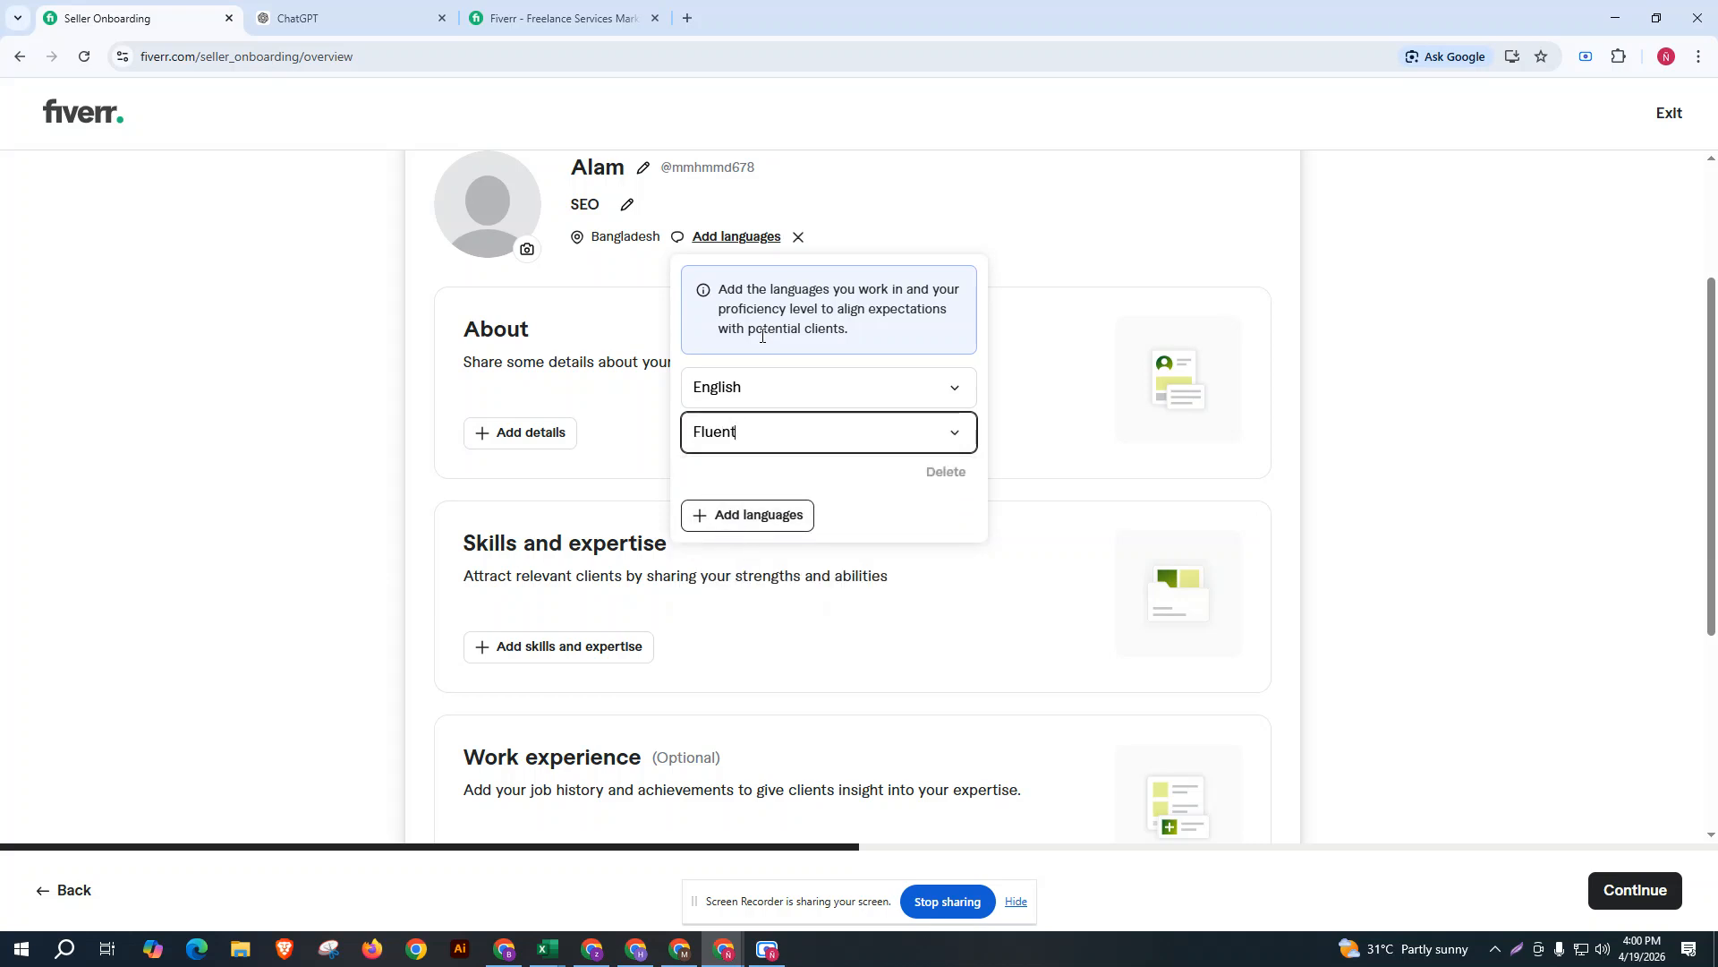
Add Hindi as a second profile language with the level Fluent and close the language editor.
left_click(725, 520)
left_click(721, 518)
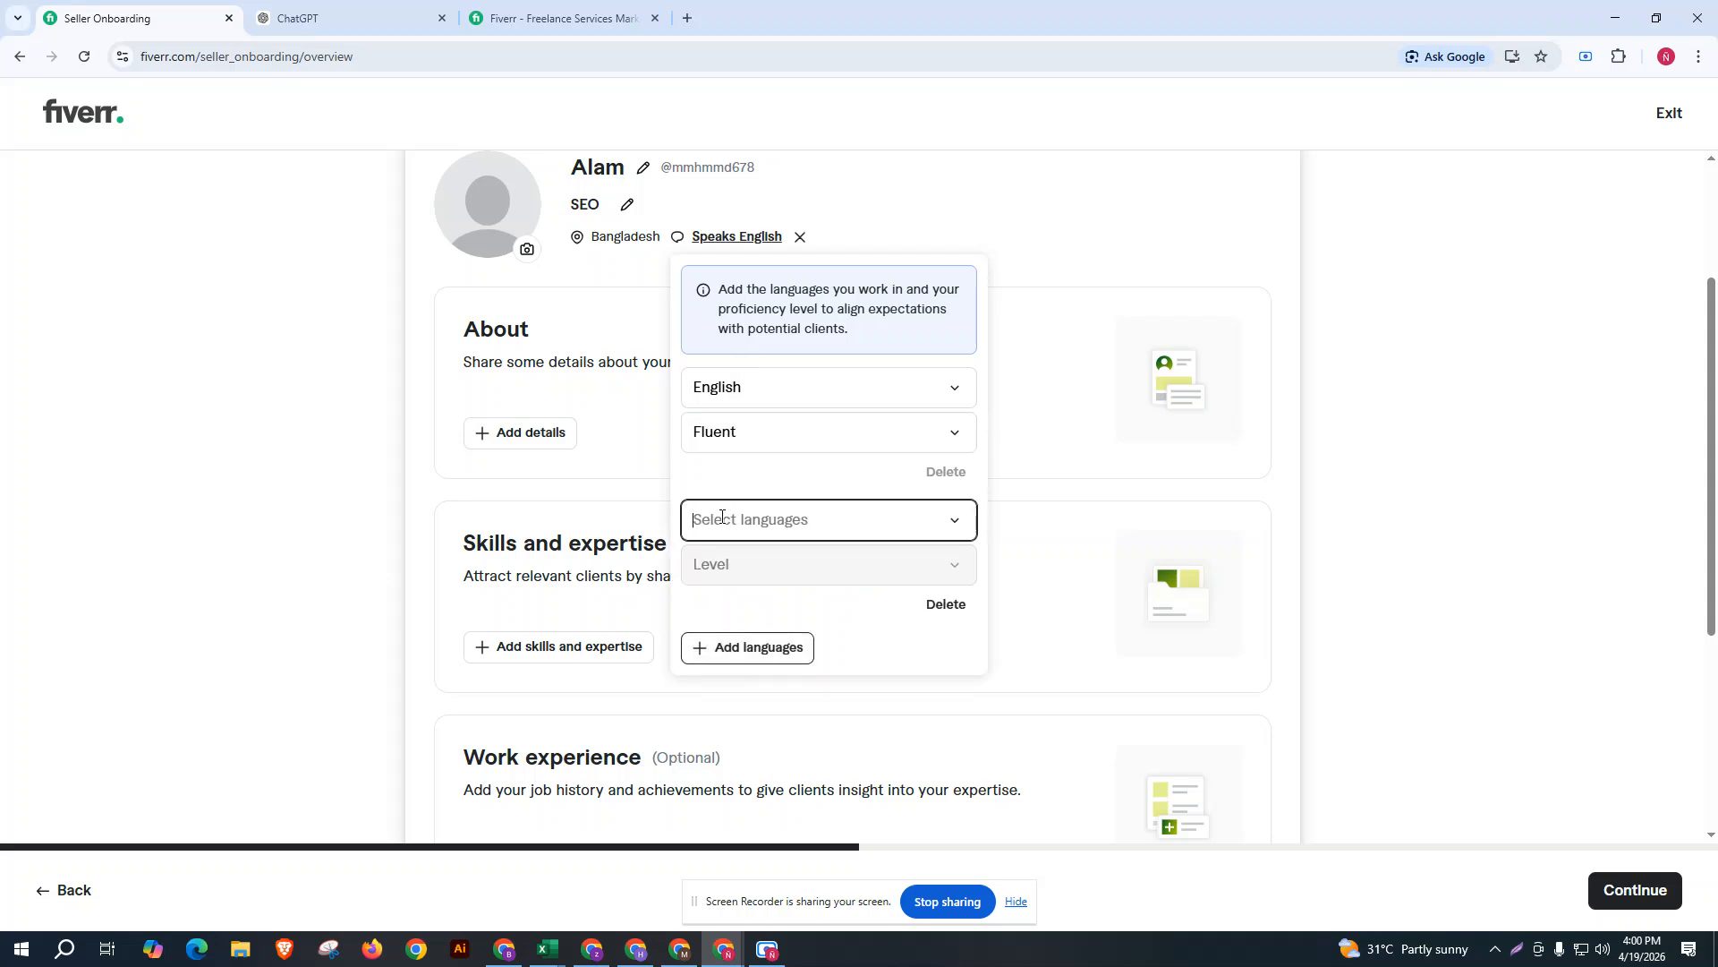
left_click(721, 517)
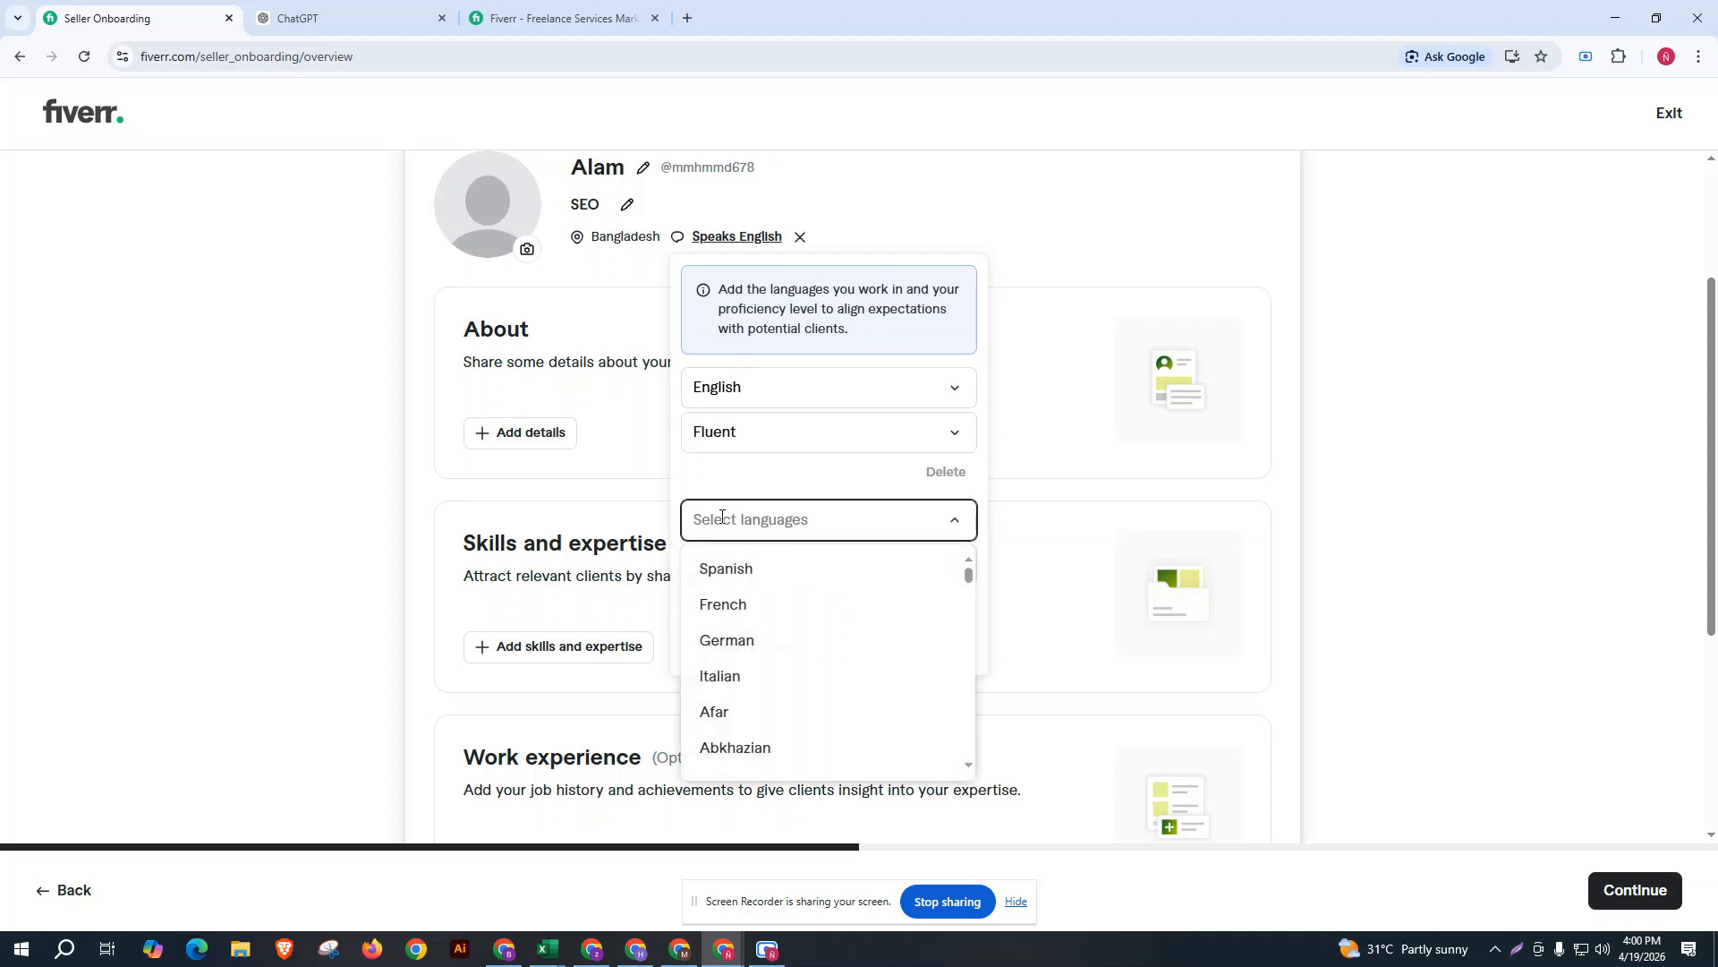
type("HiN")
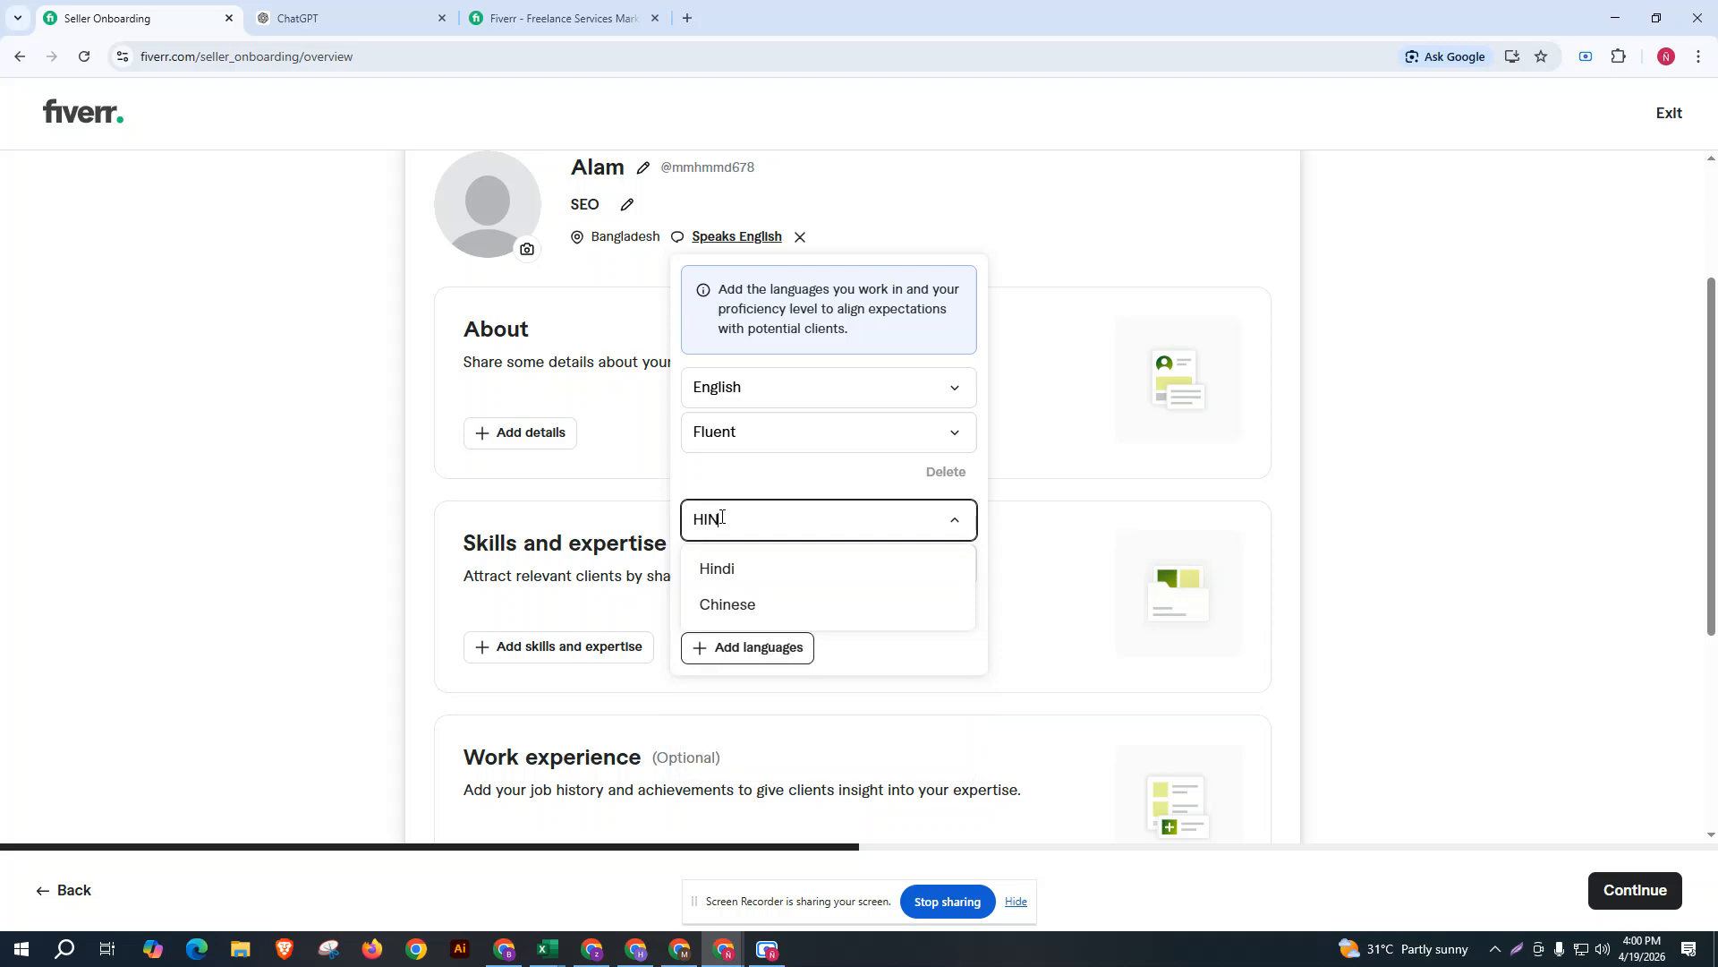
key("Return")
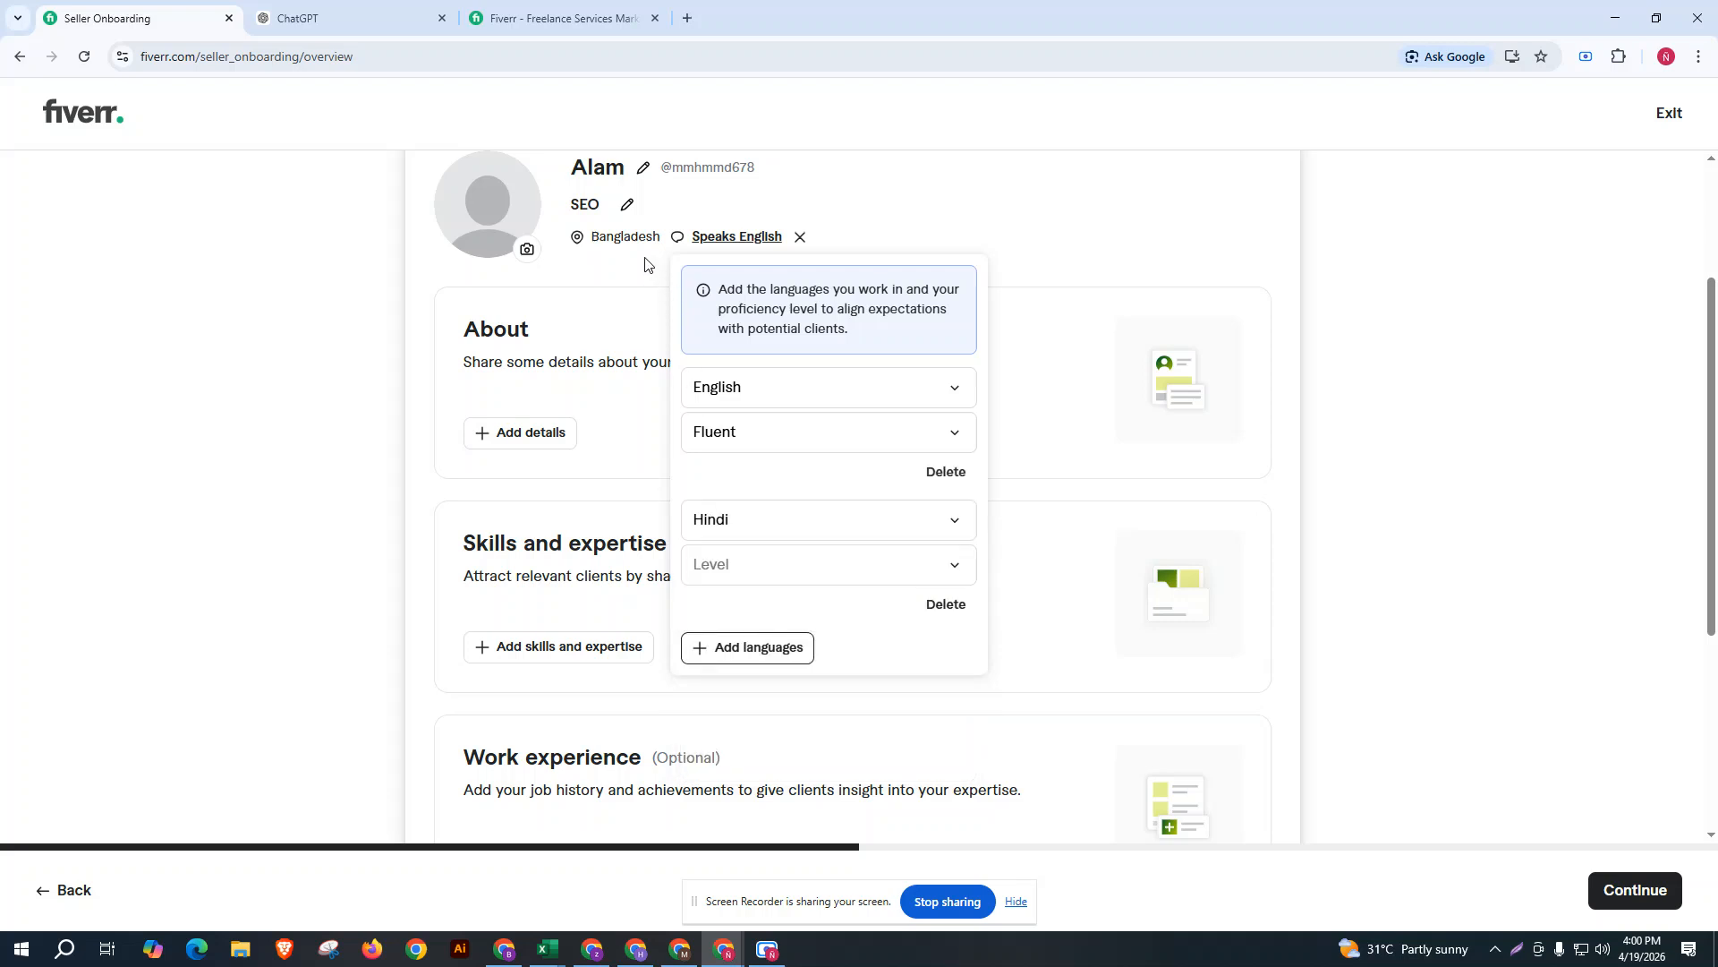
left_click(749, 580)
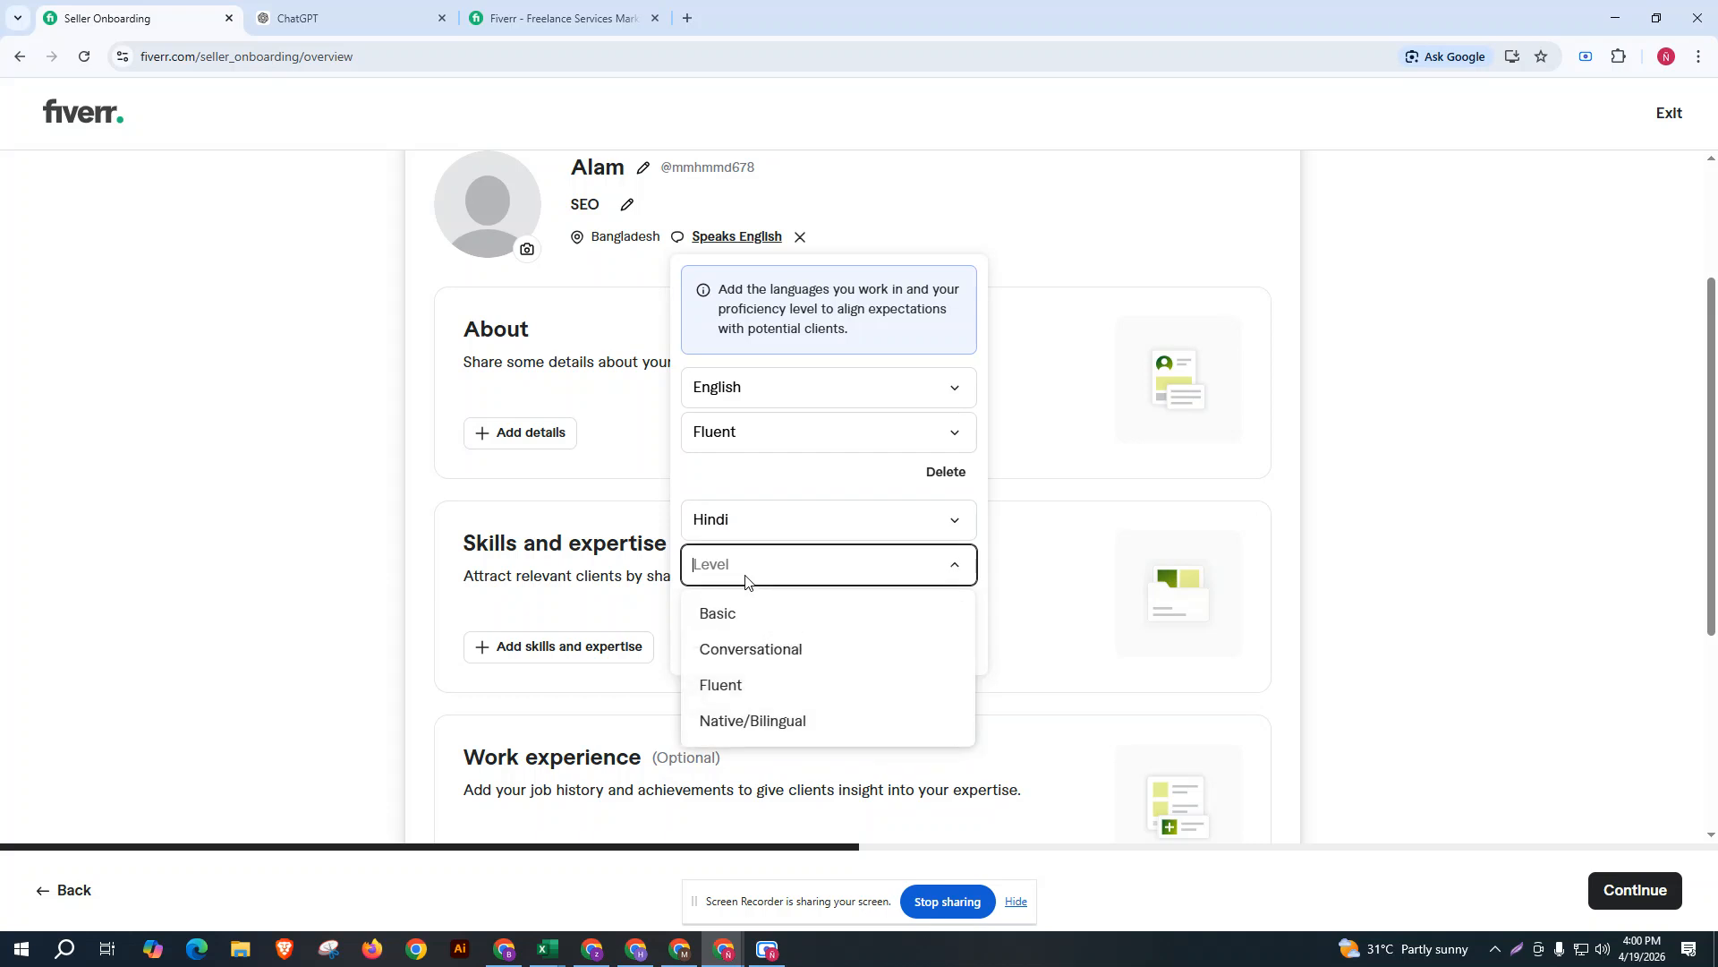
left_click(744, 691)
left_click(1056, 436)
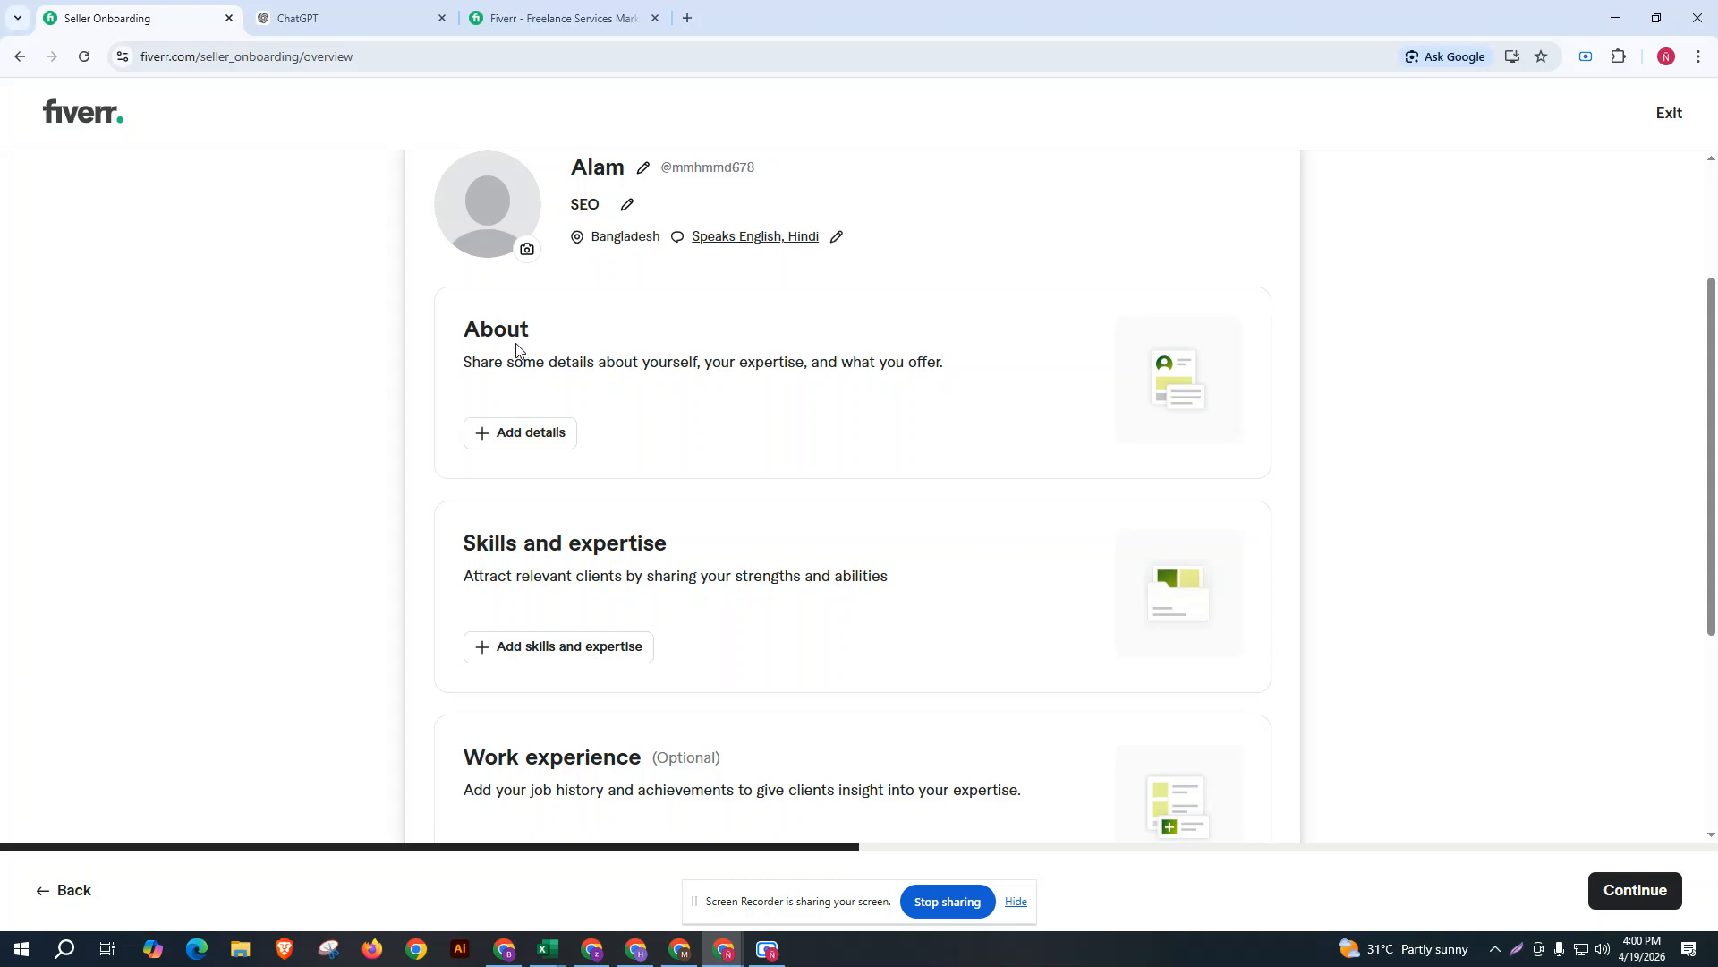
Open the About section for editing, then switch to ChatGPT and send the prompt "ABOUT DAO".
left_click(512, 436)
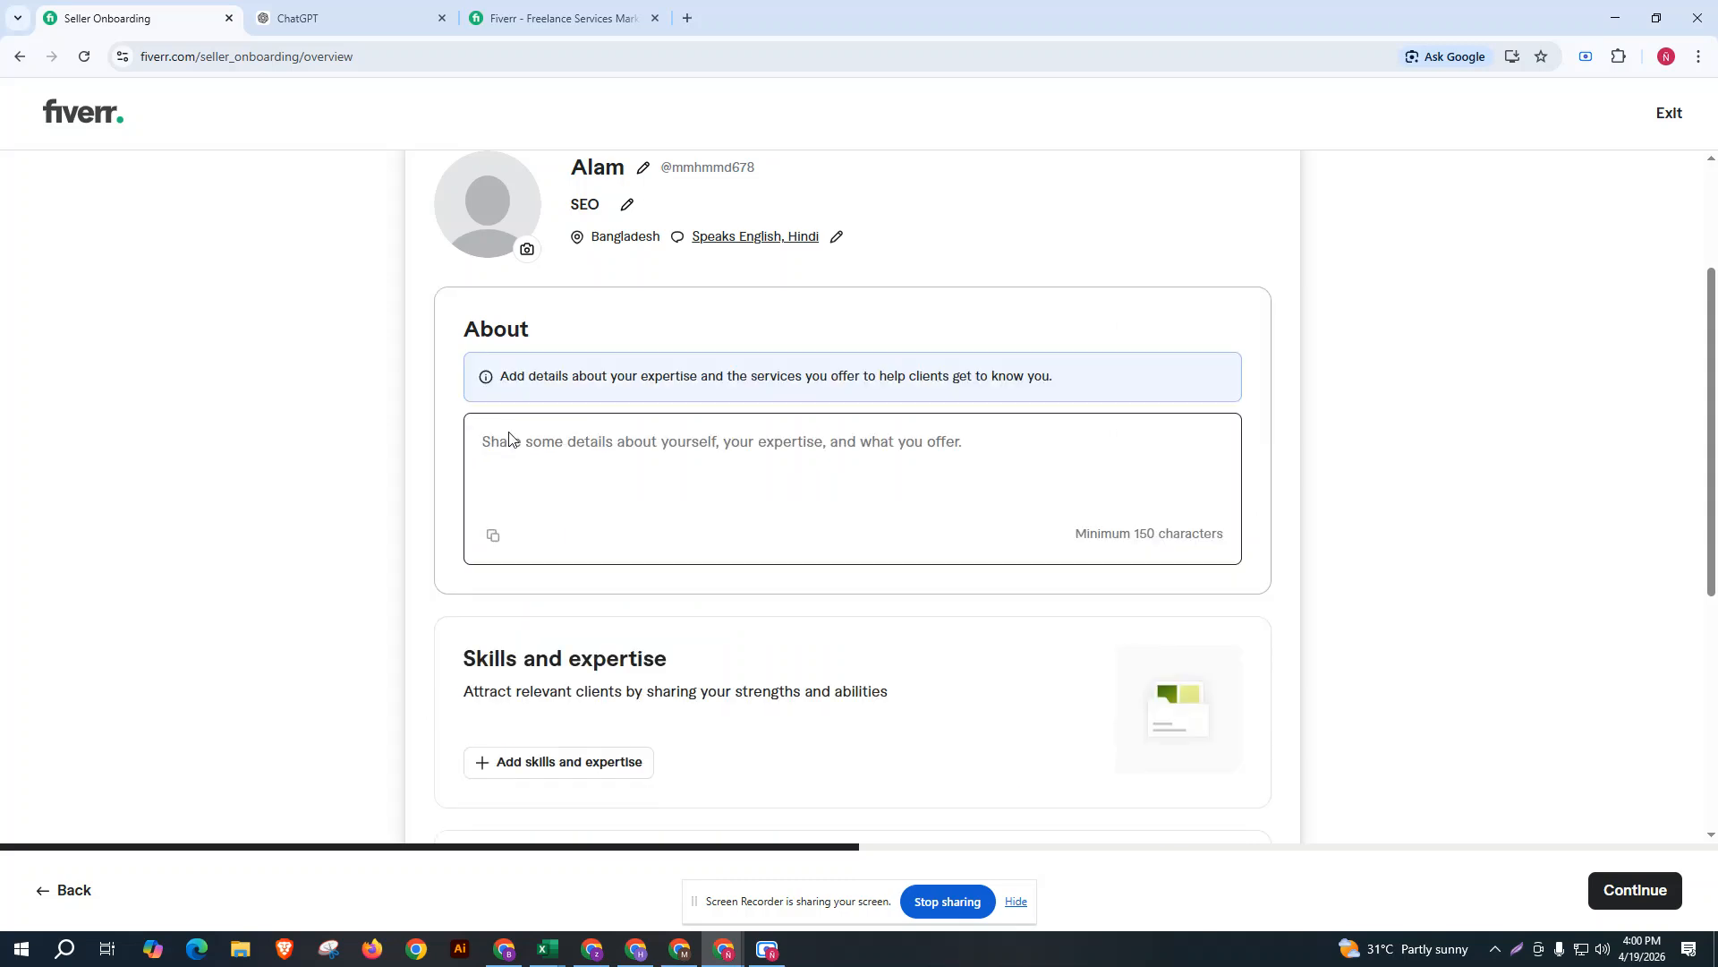
left_click(330, 18)
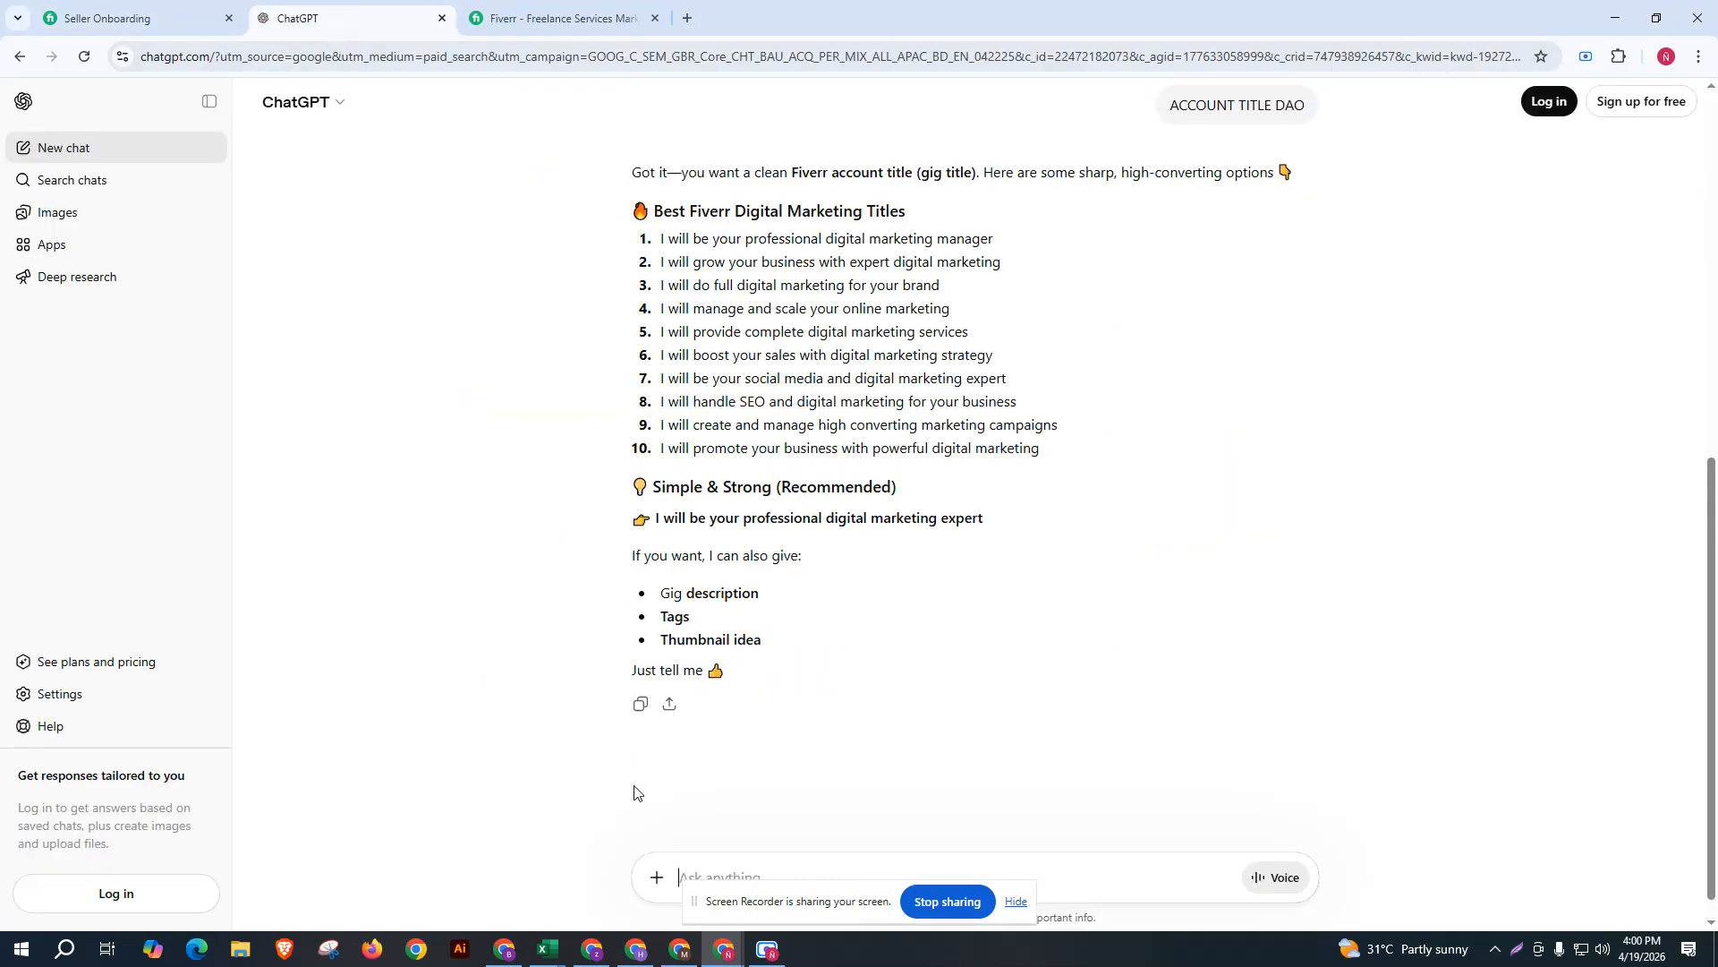
type("ABOUT DAO")
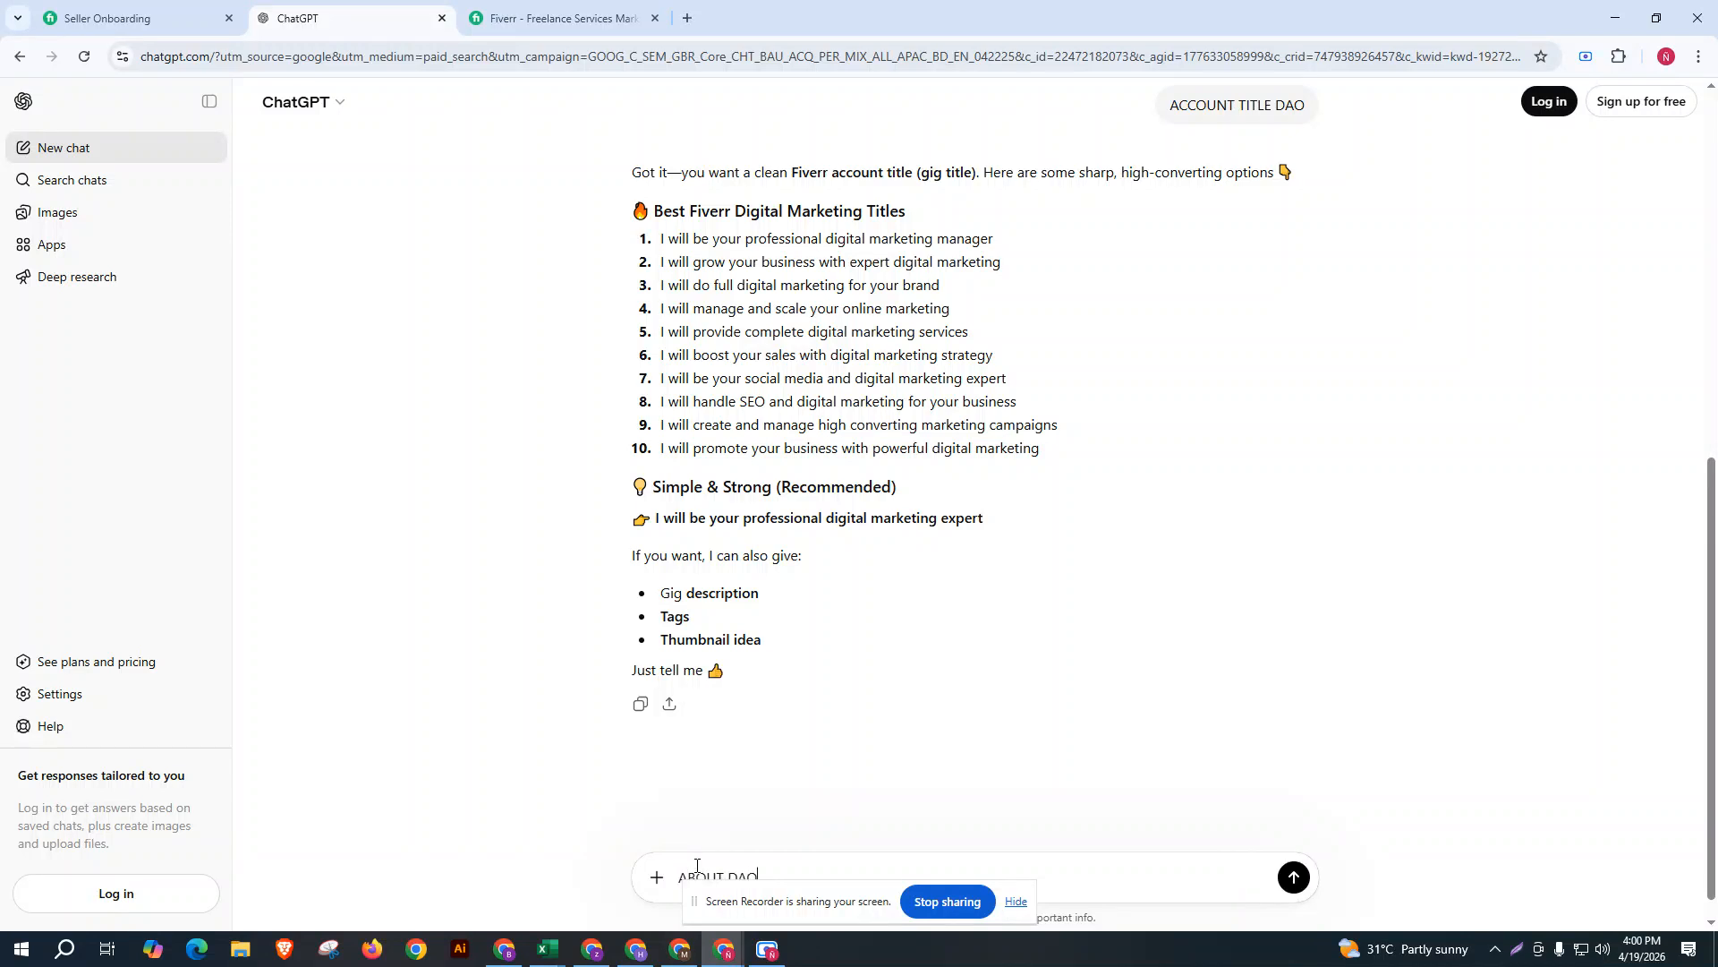
key("Return")
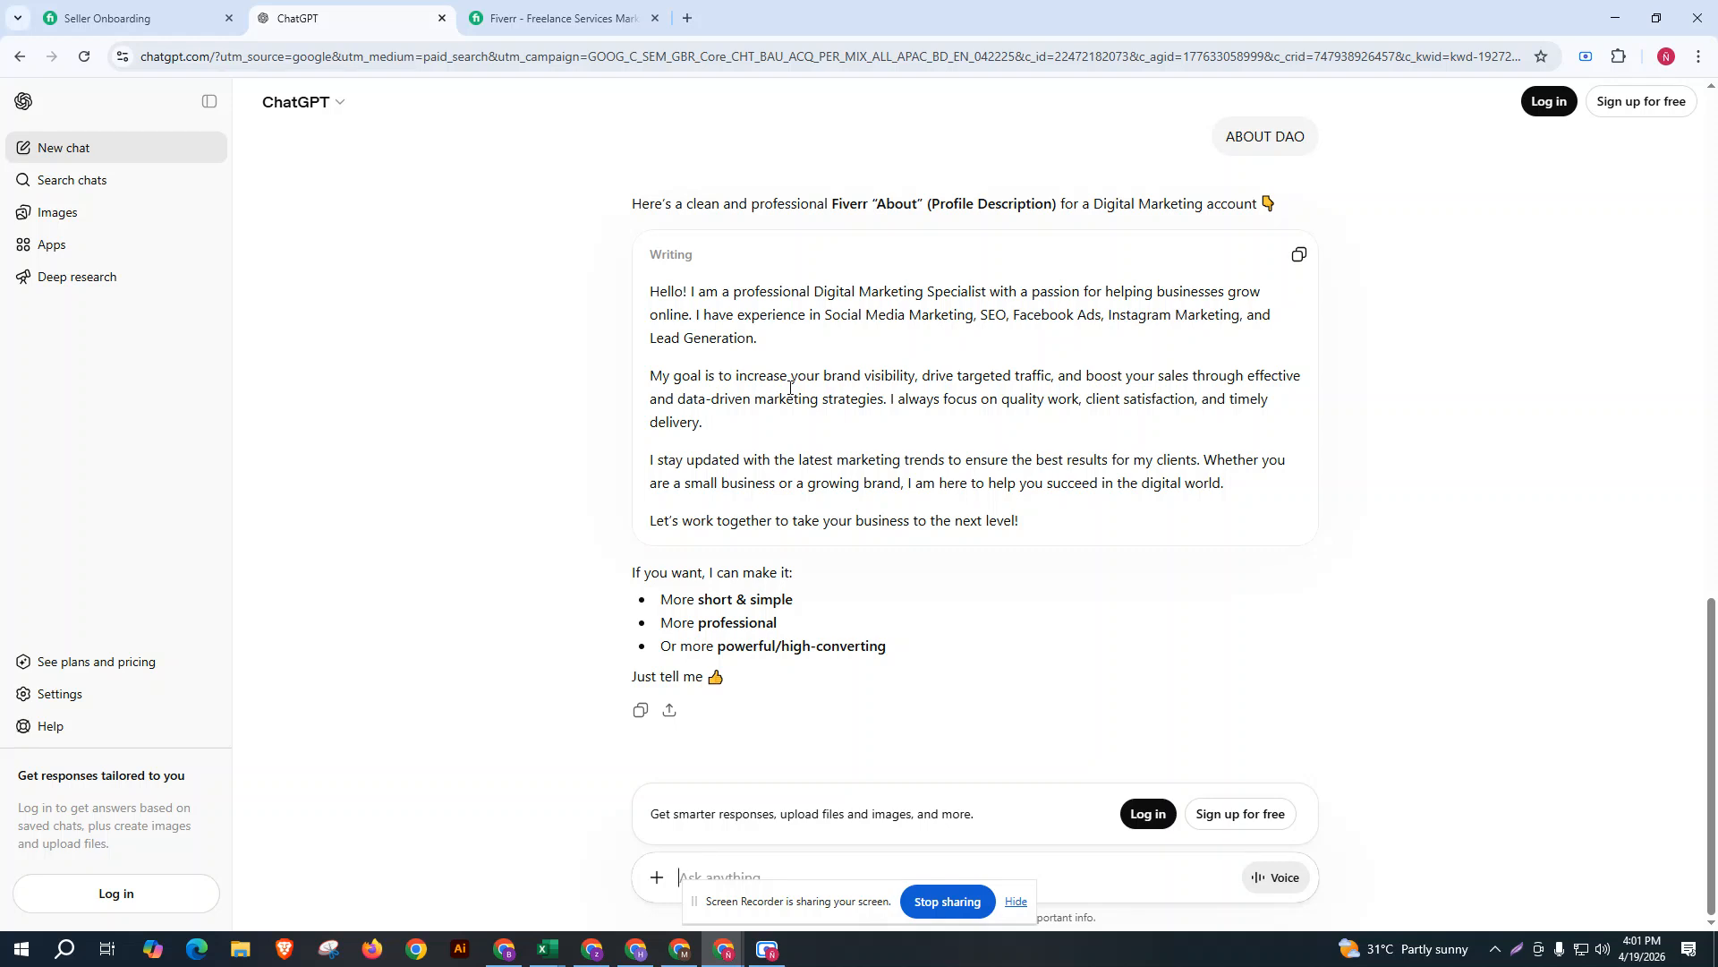
Copy the whole generated profile description from ChatGPT and paste it into Fiverr's About text.
left_click_drag(1025, 522, 660, 285)
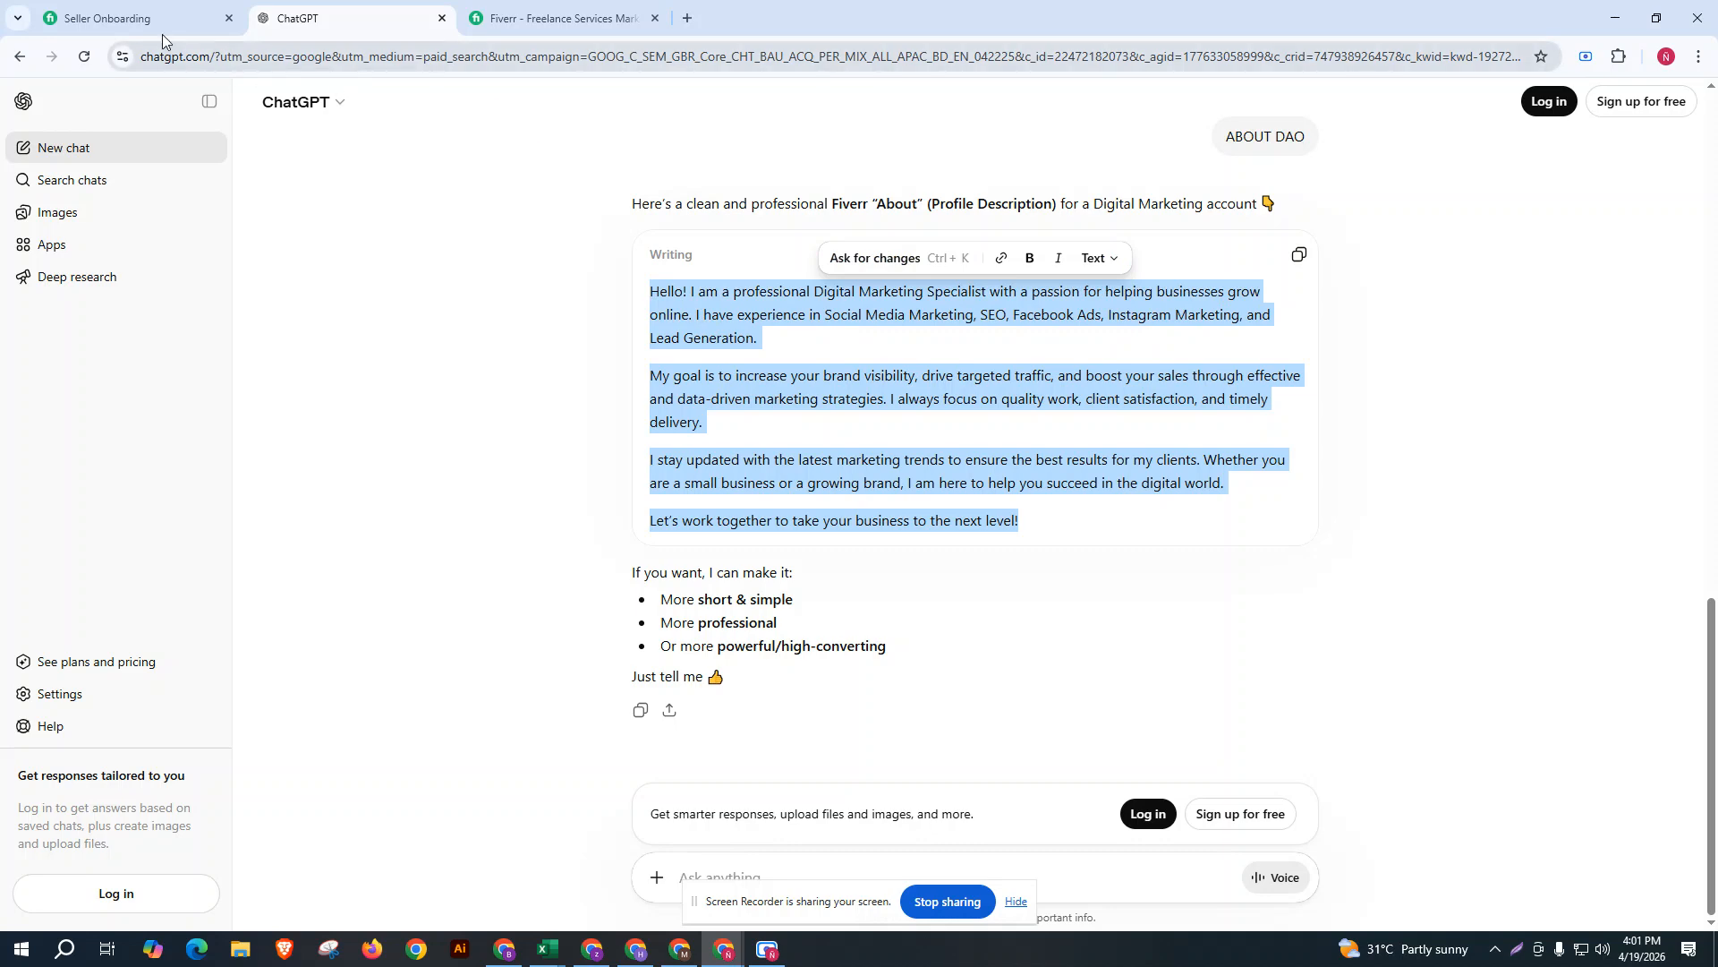
left_click(130, 18)
key("ctrl+v")
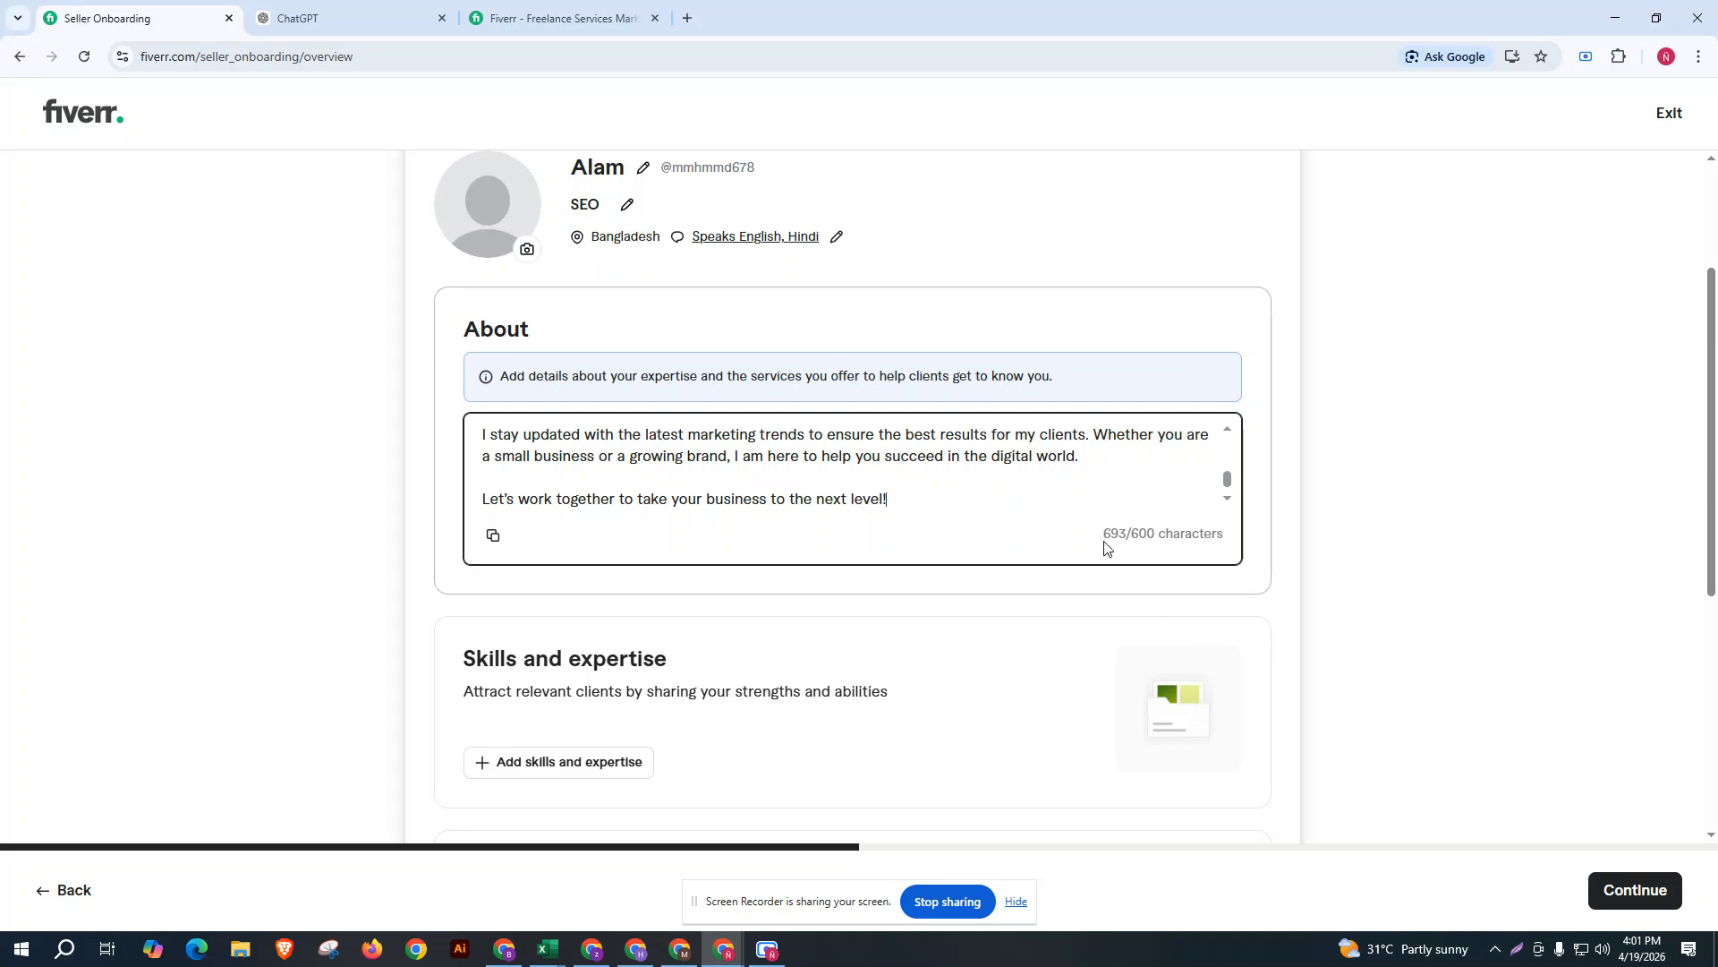
Shorten the About text by deleting its ending from "a small business" through "next level", and leave the editor so it is saved.
left_click_drag(885, 498, 481, 447)
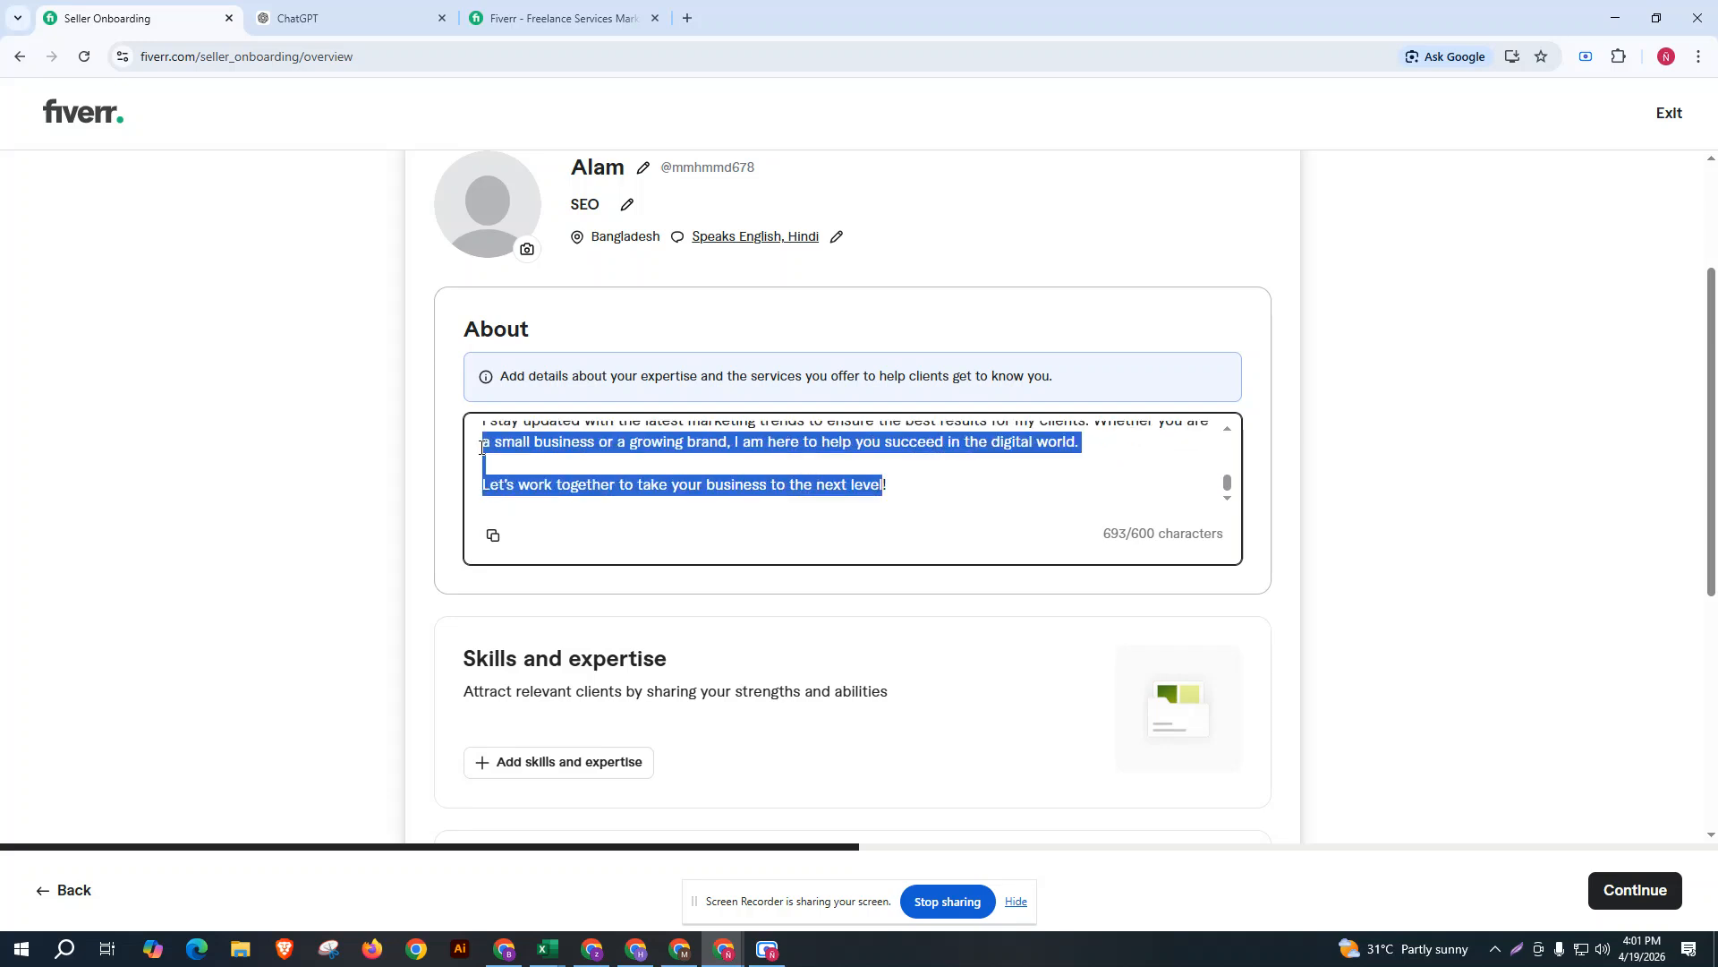
key("BackSpace")
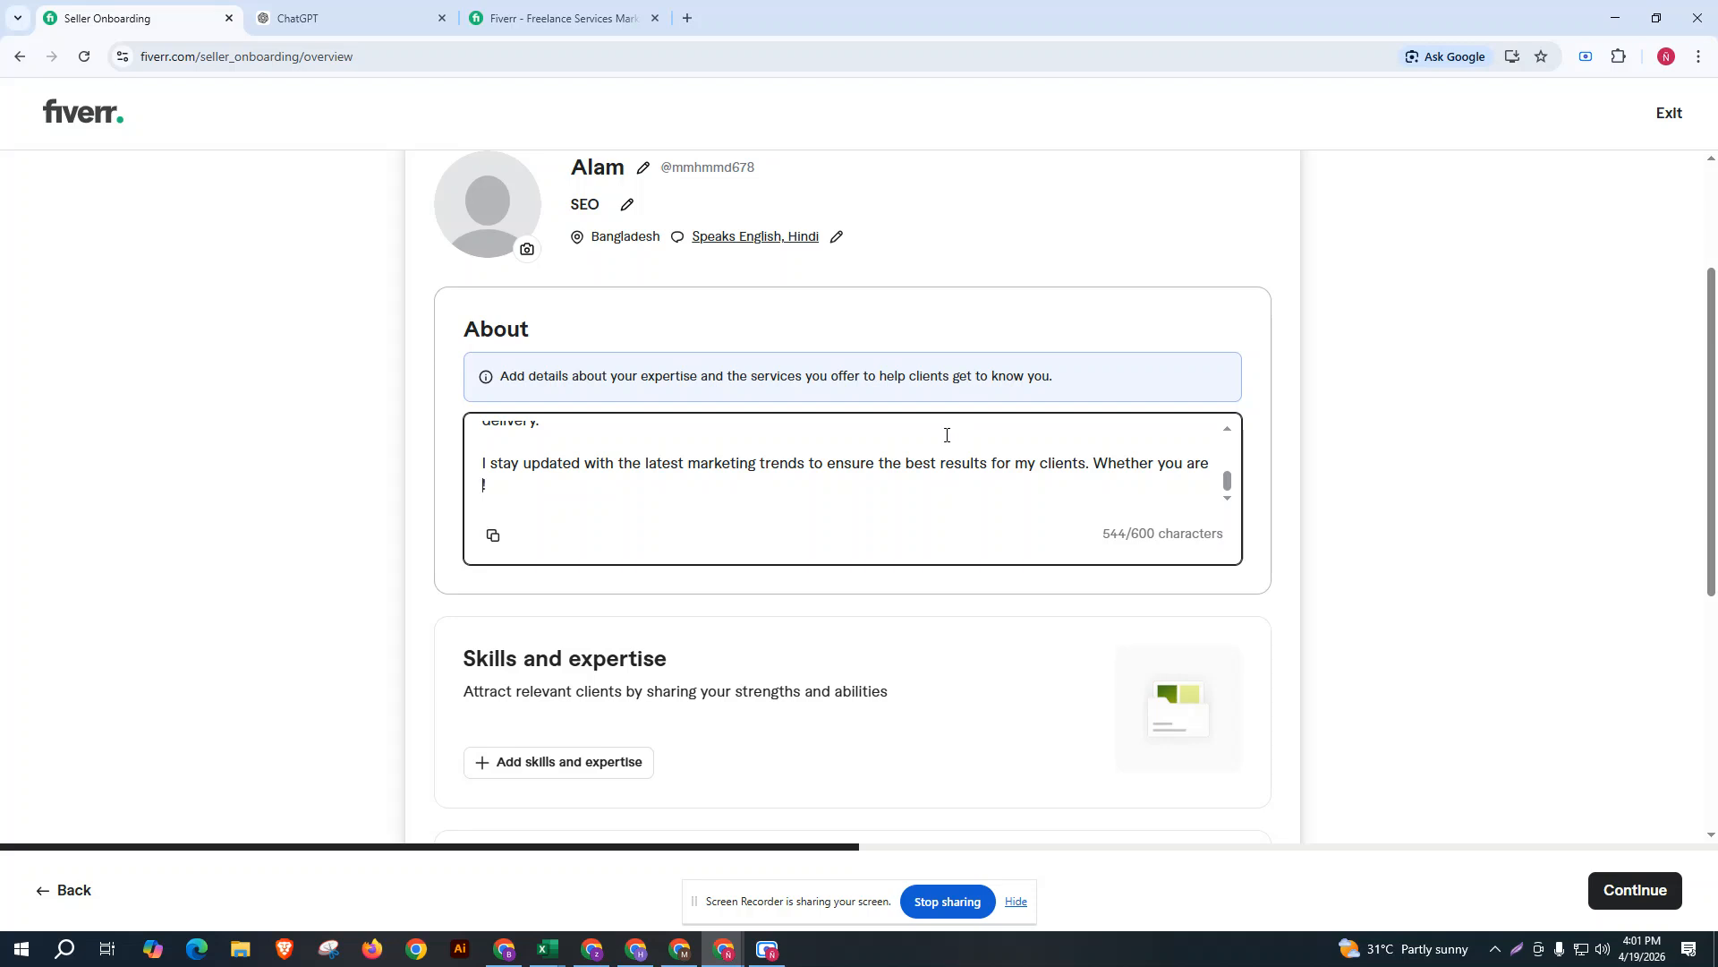
scroll(692, 494, "down", 2)
left_click(940, 494)
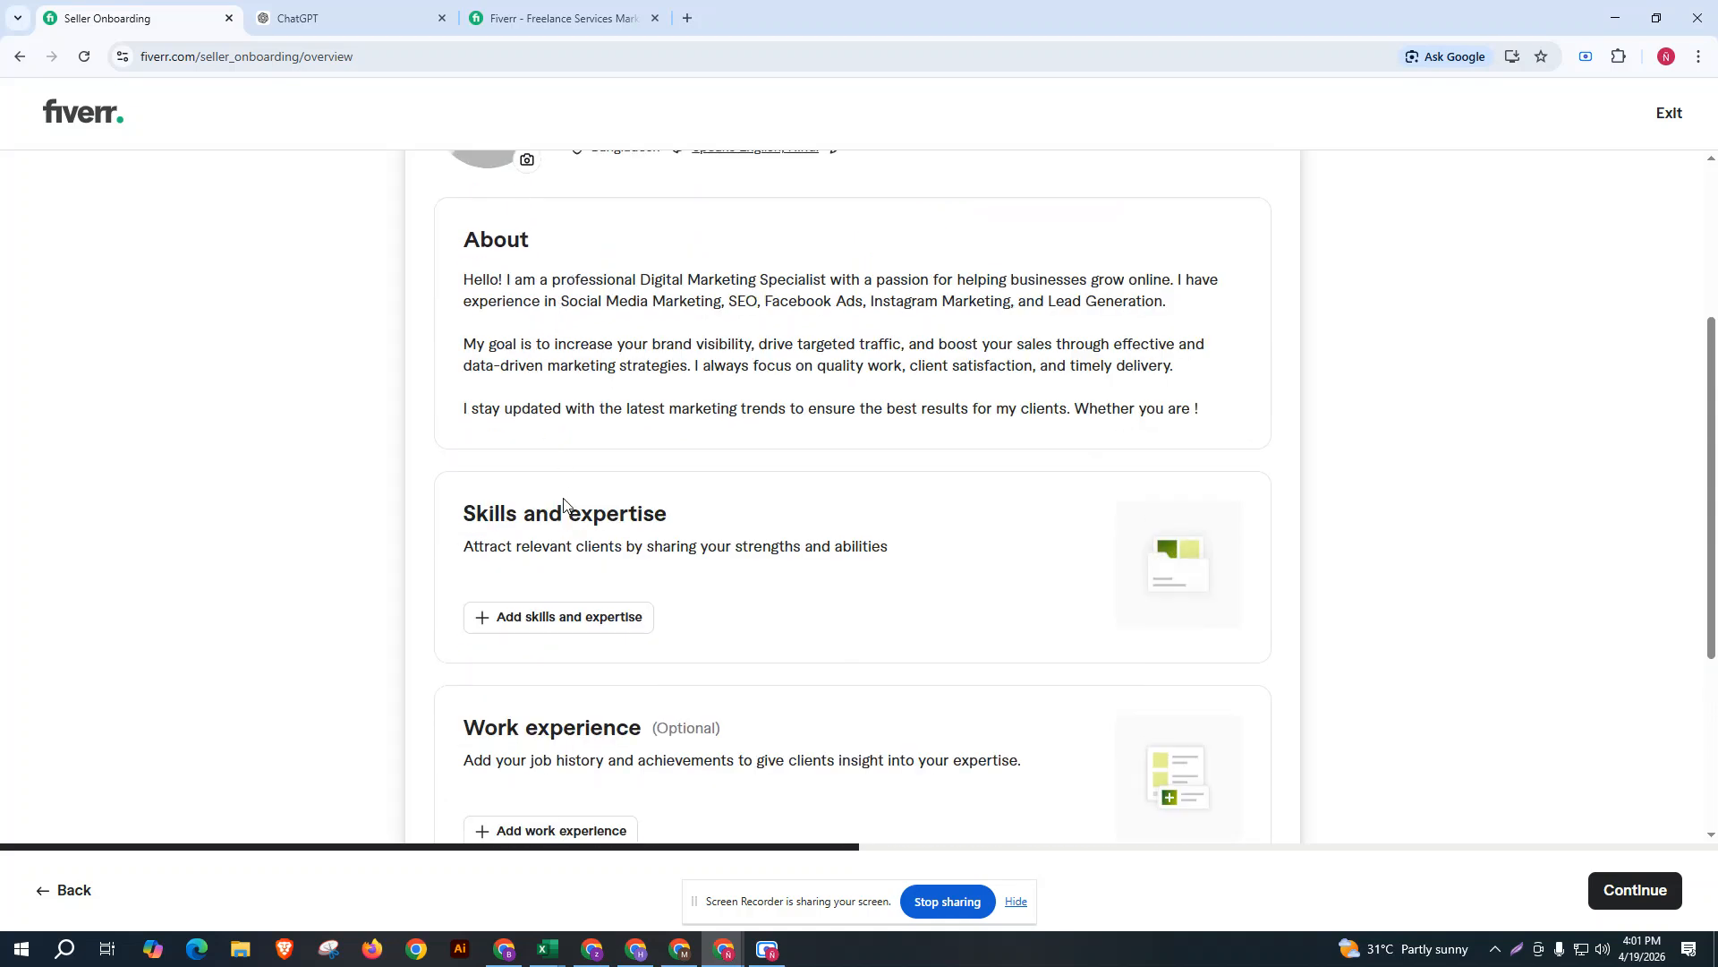
Add SEO to the skills and expertise with the experience level Pro.
scroll(564, 506, "down", 2)
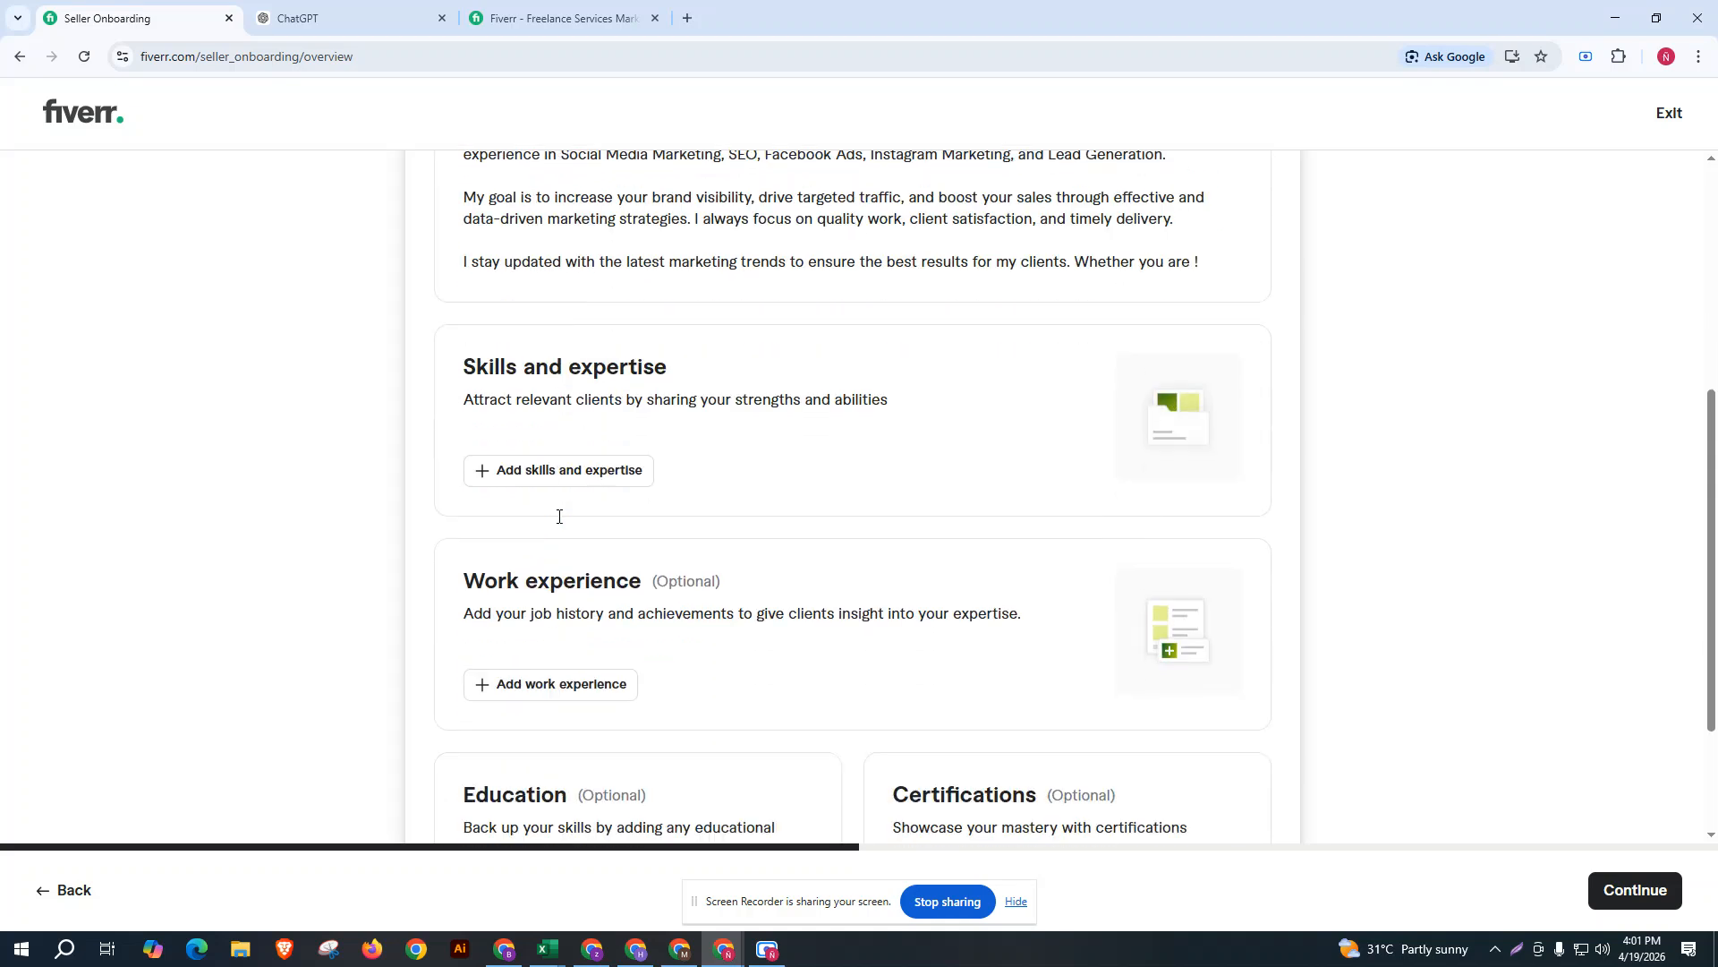
left_click(580, 448)
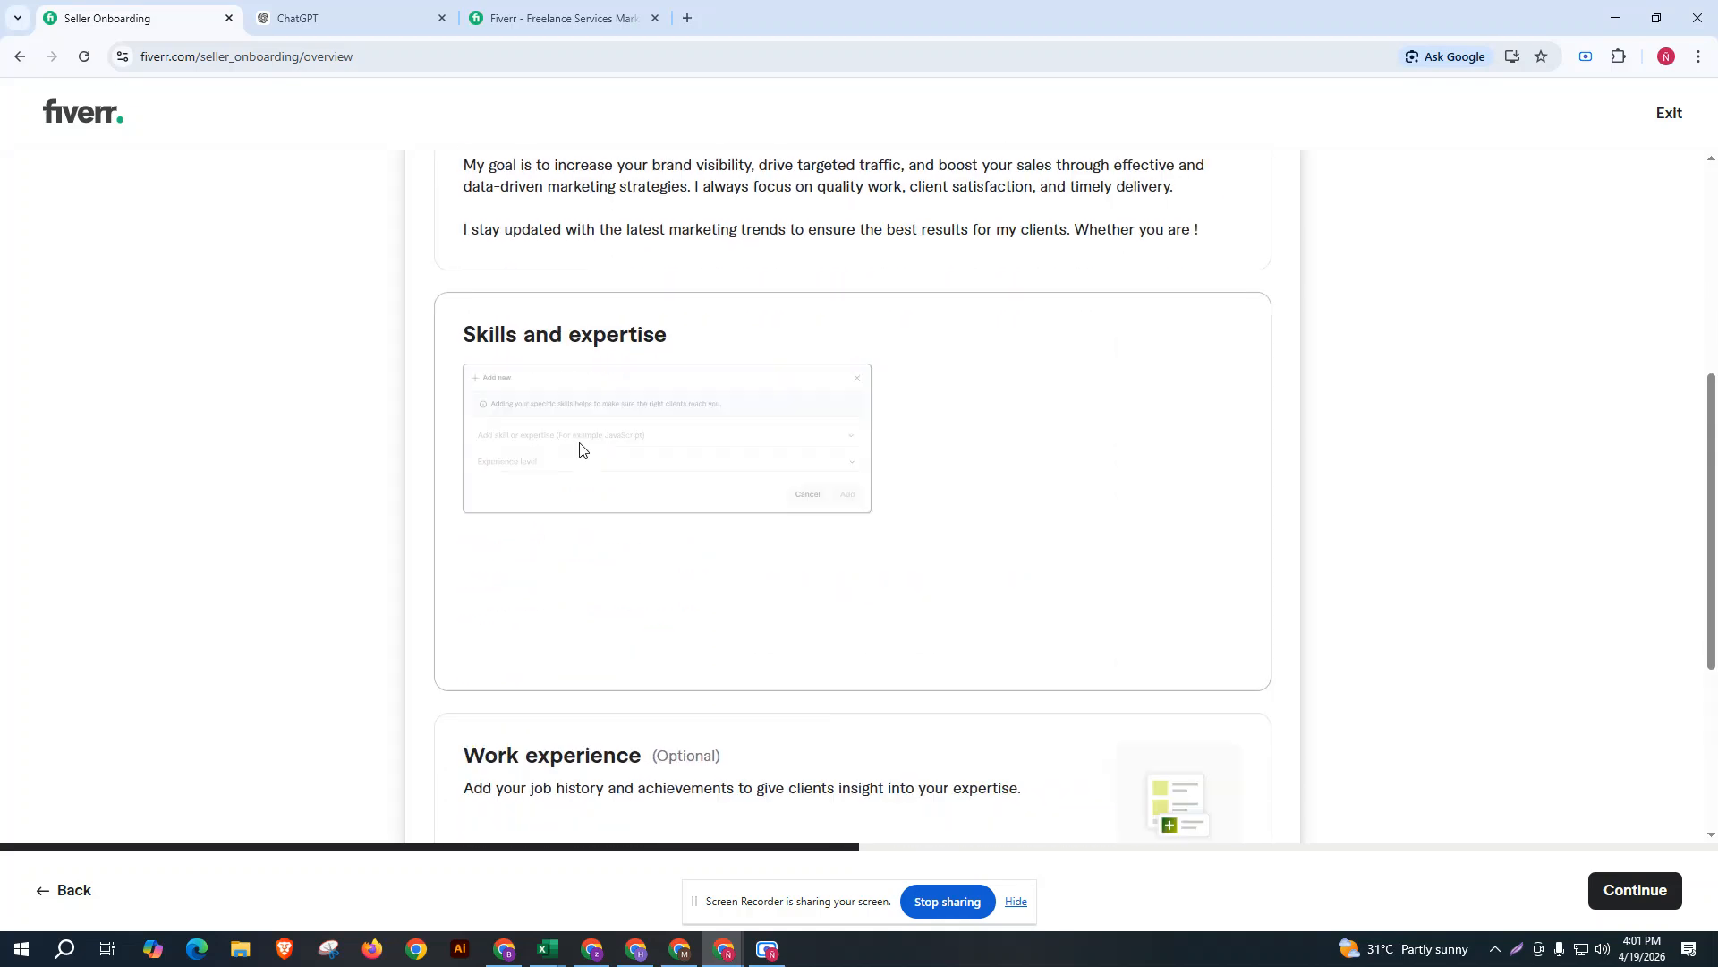
left_click(548, 500)
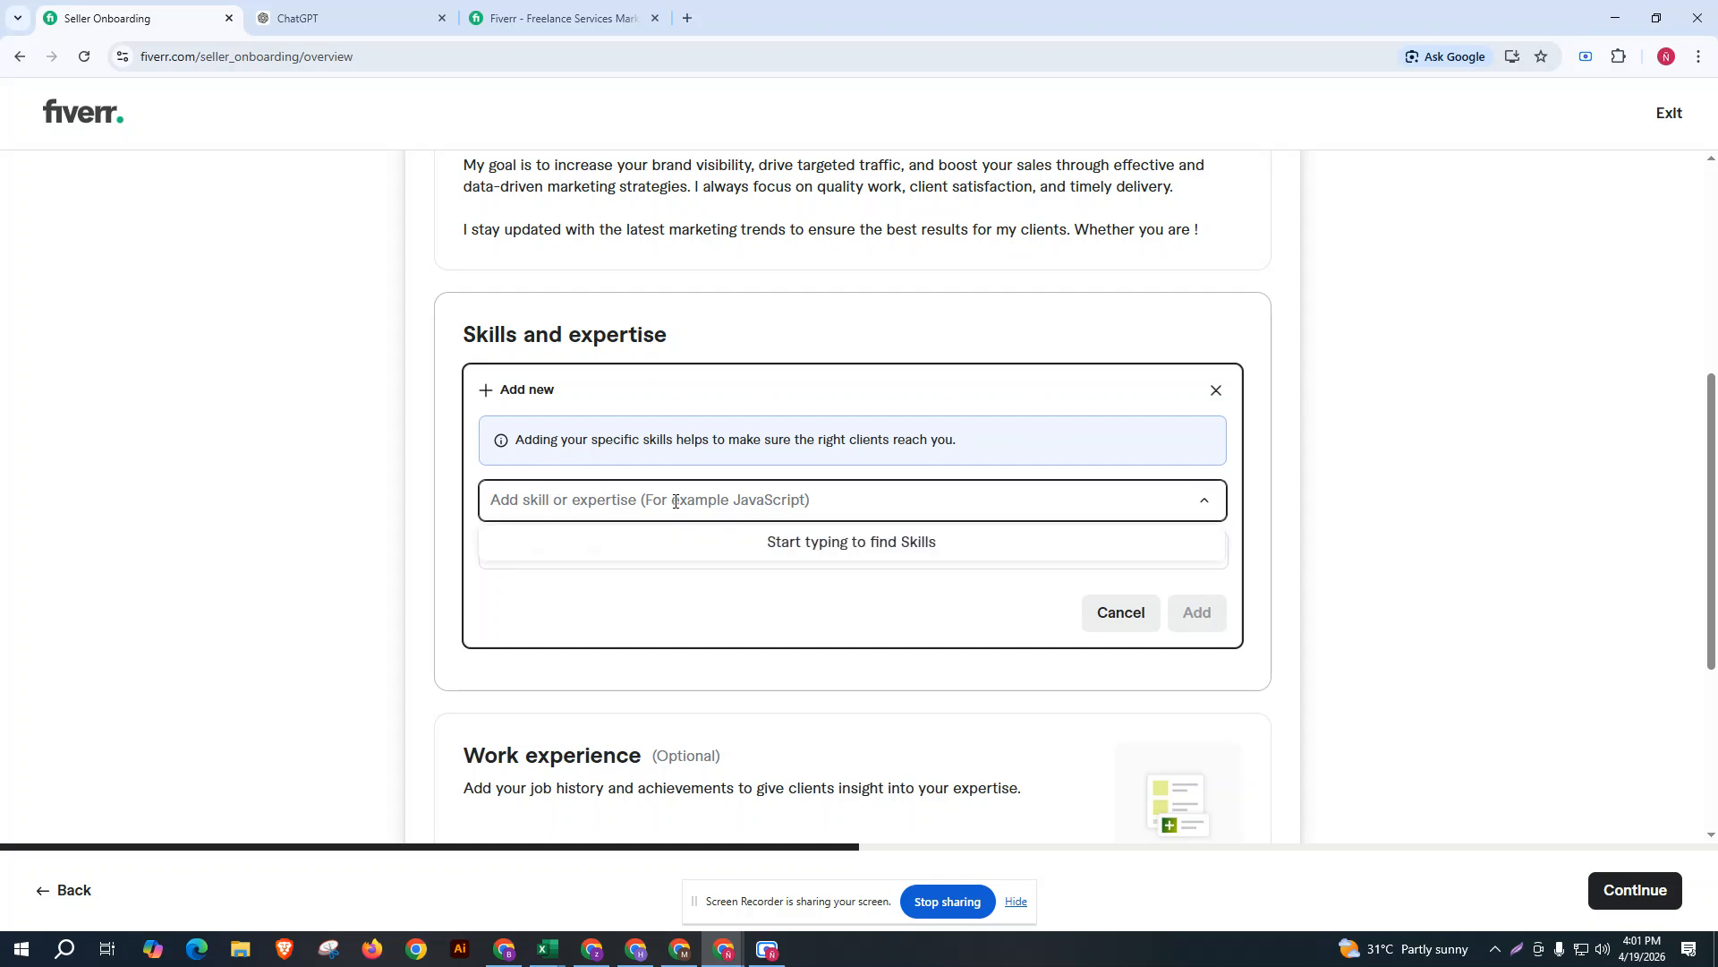
type("SEO")
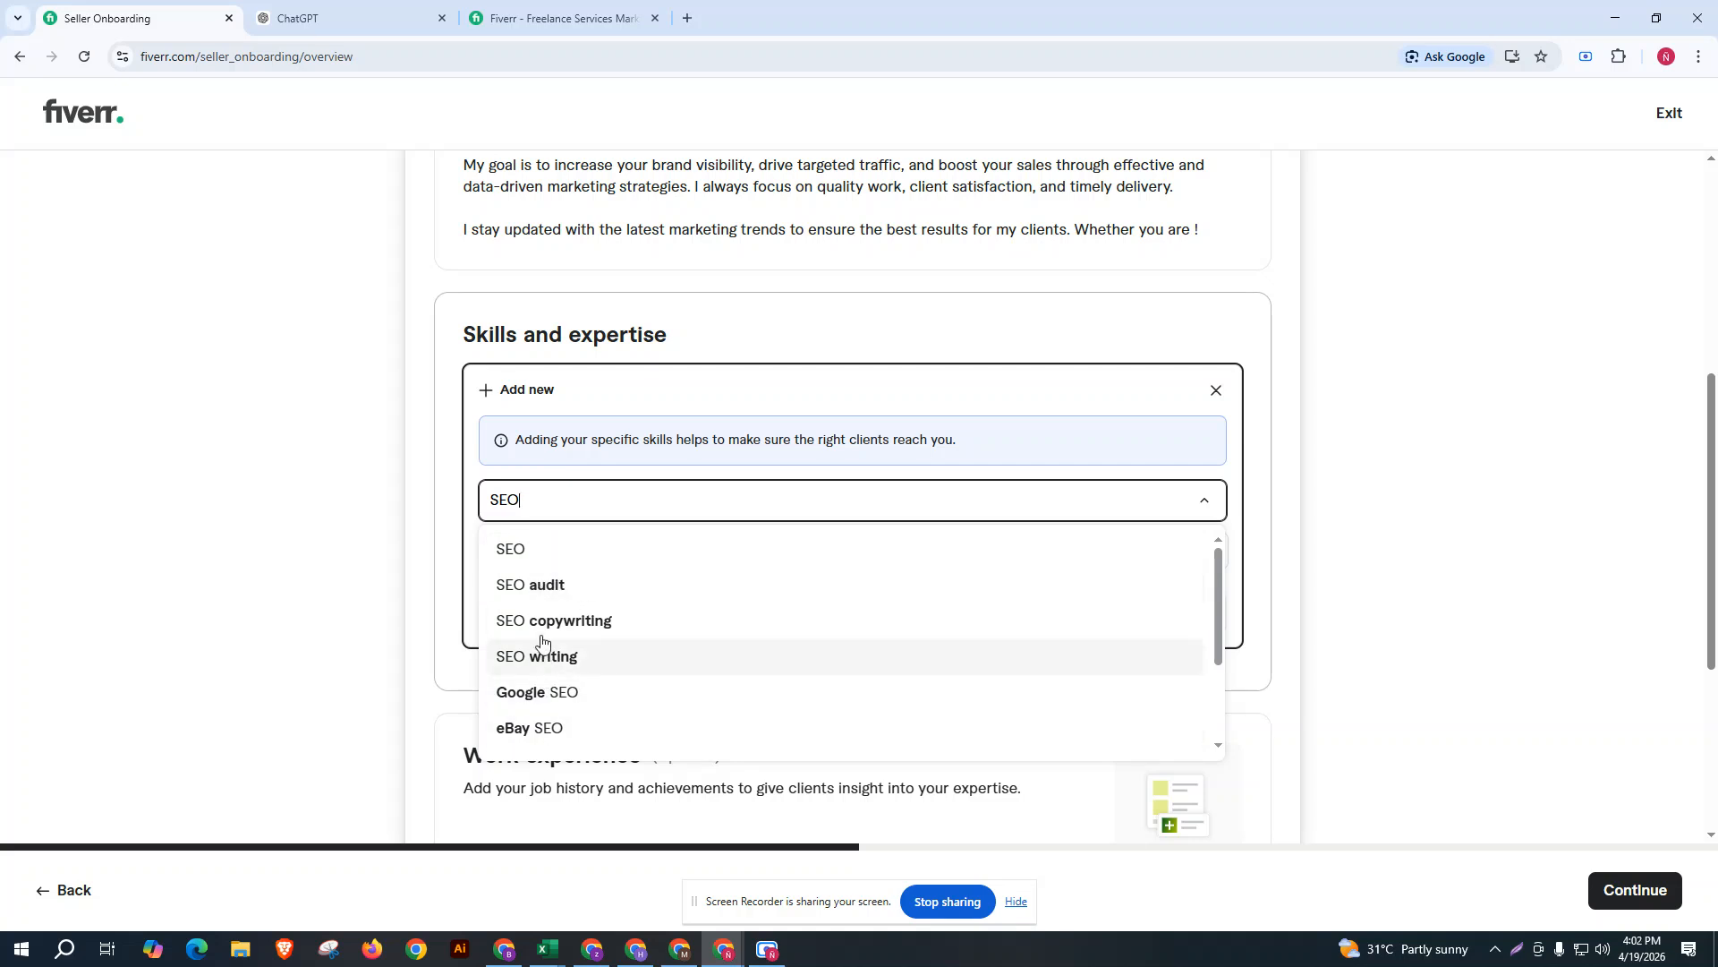
left_click(528, 553)
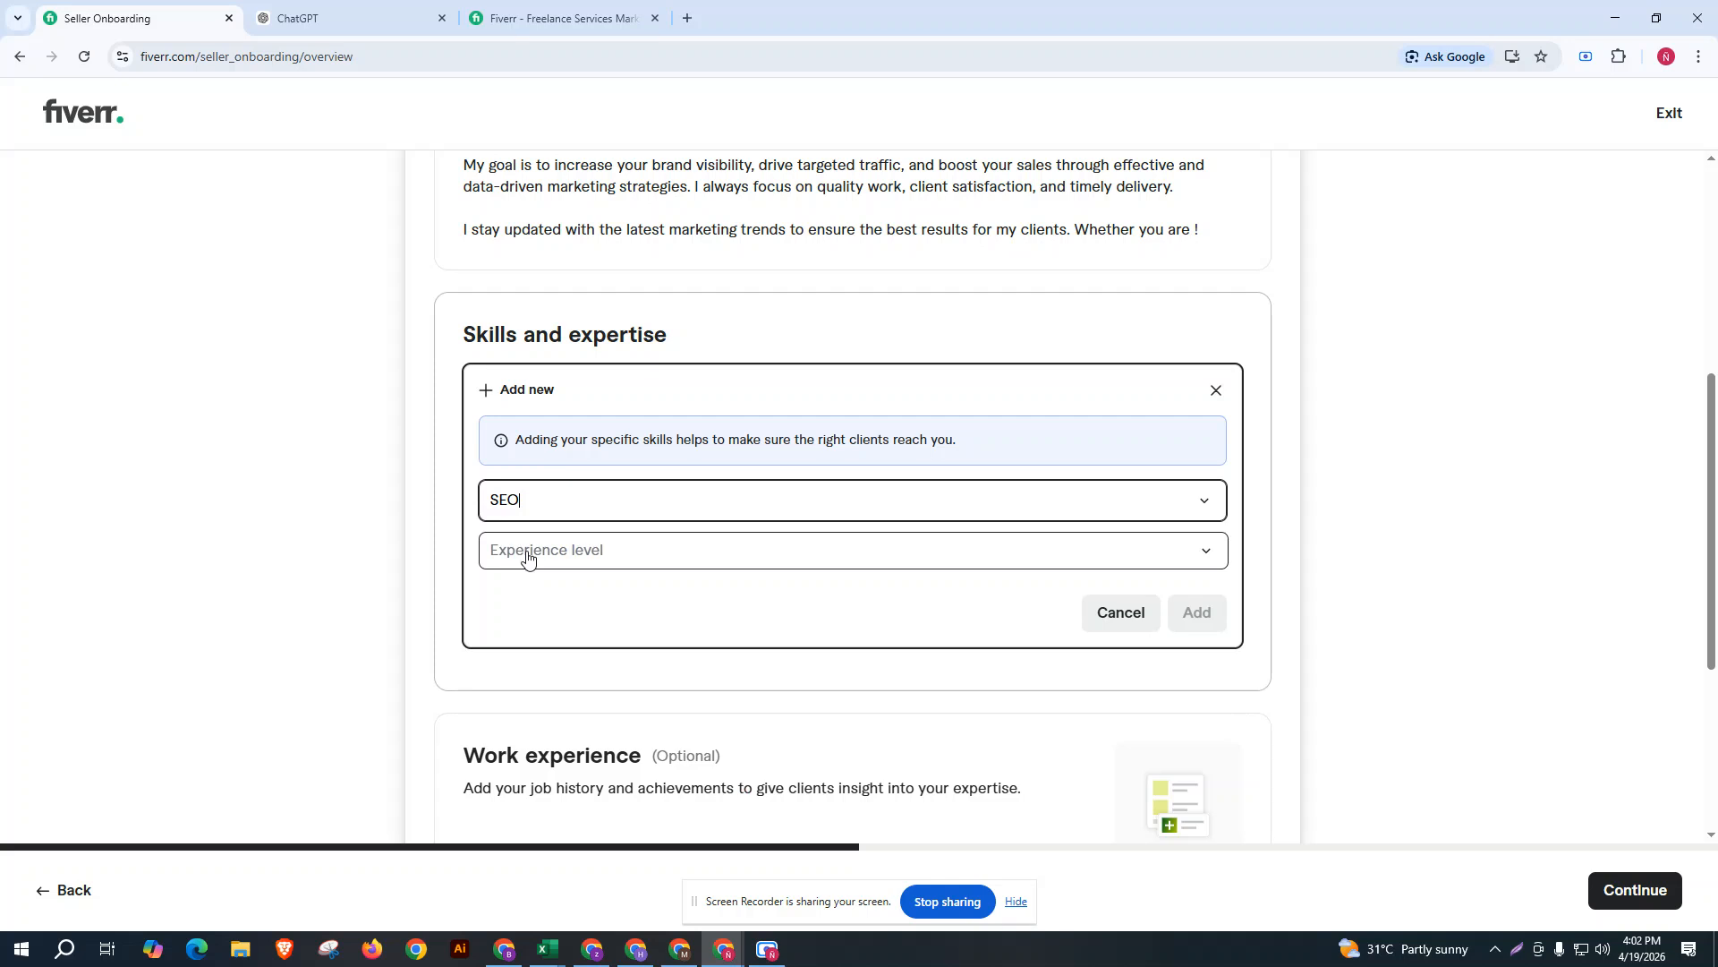
left_click(573, 544)
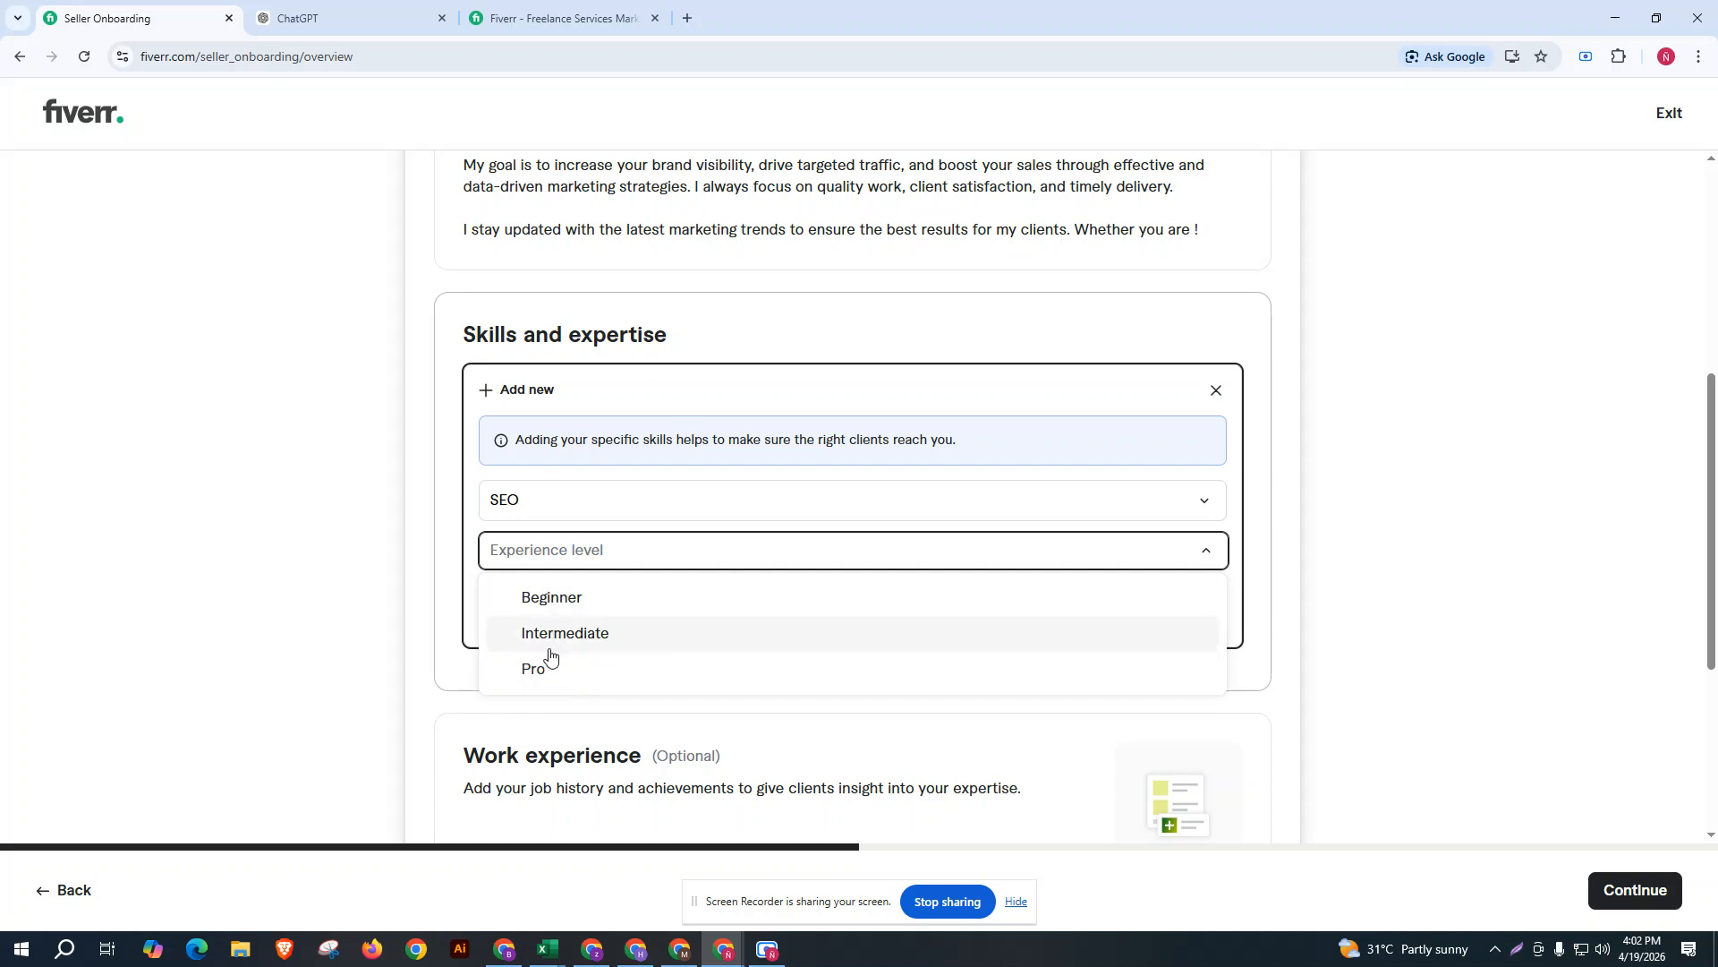
left_click(537, 671)
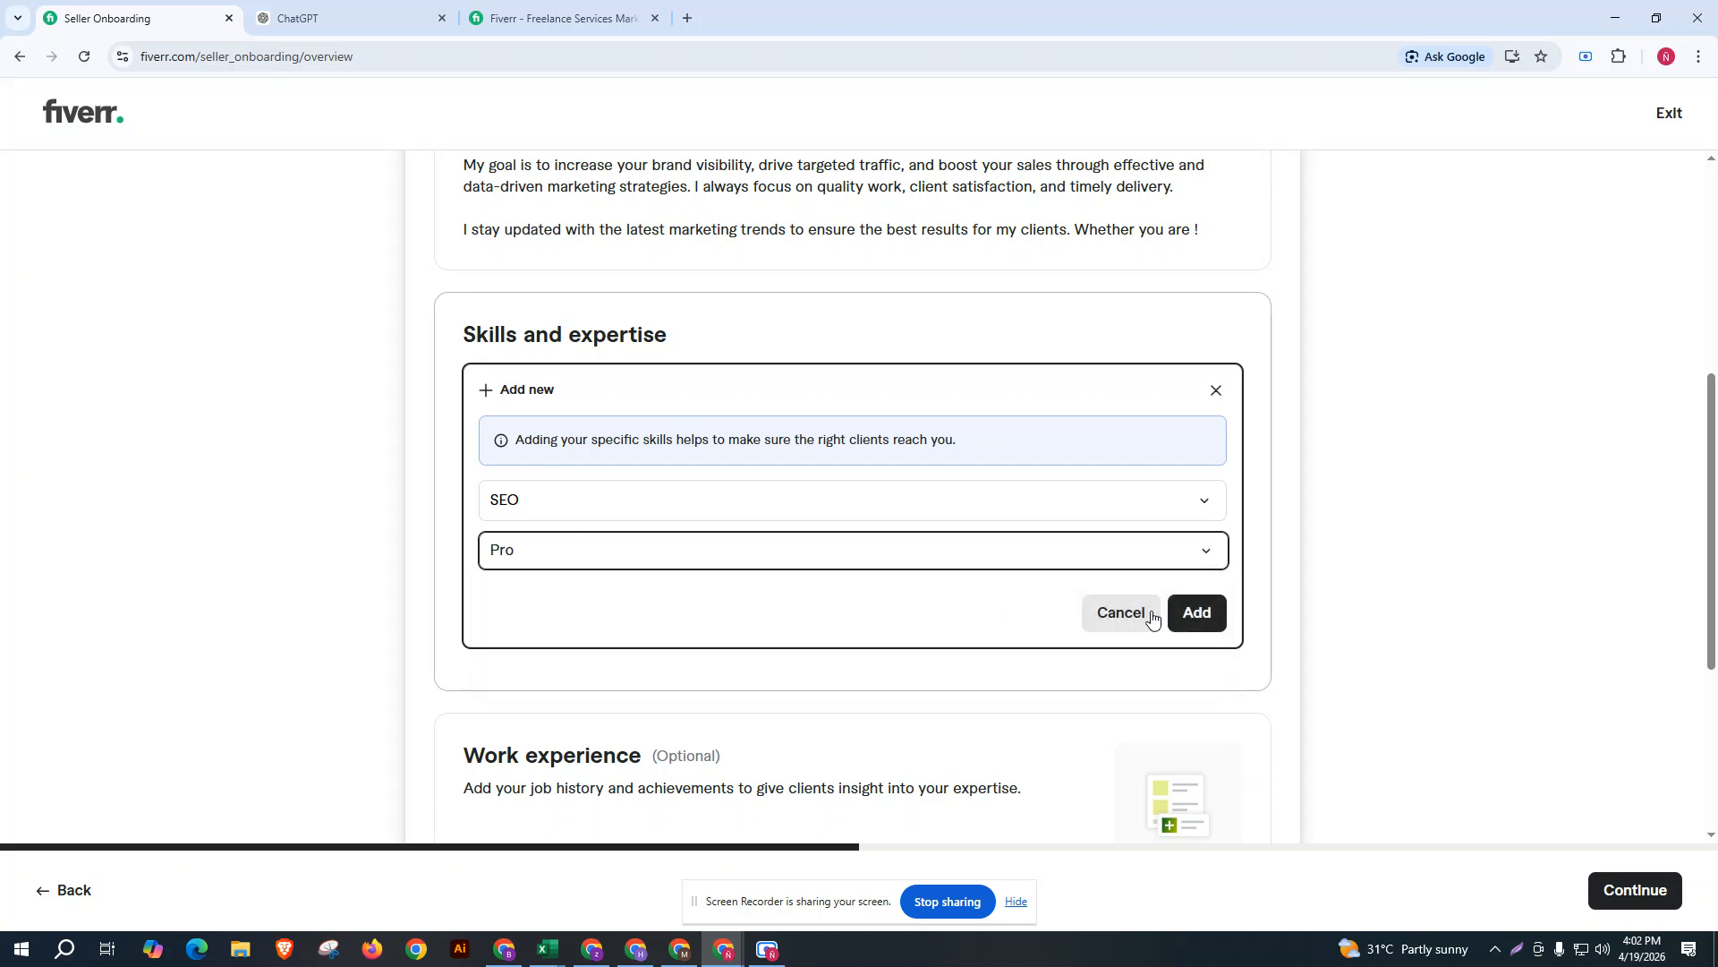
left_click(1194, 619)
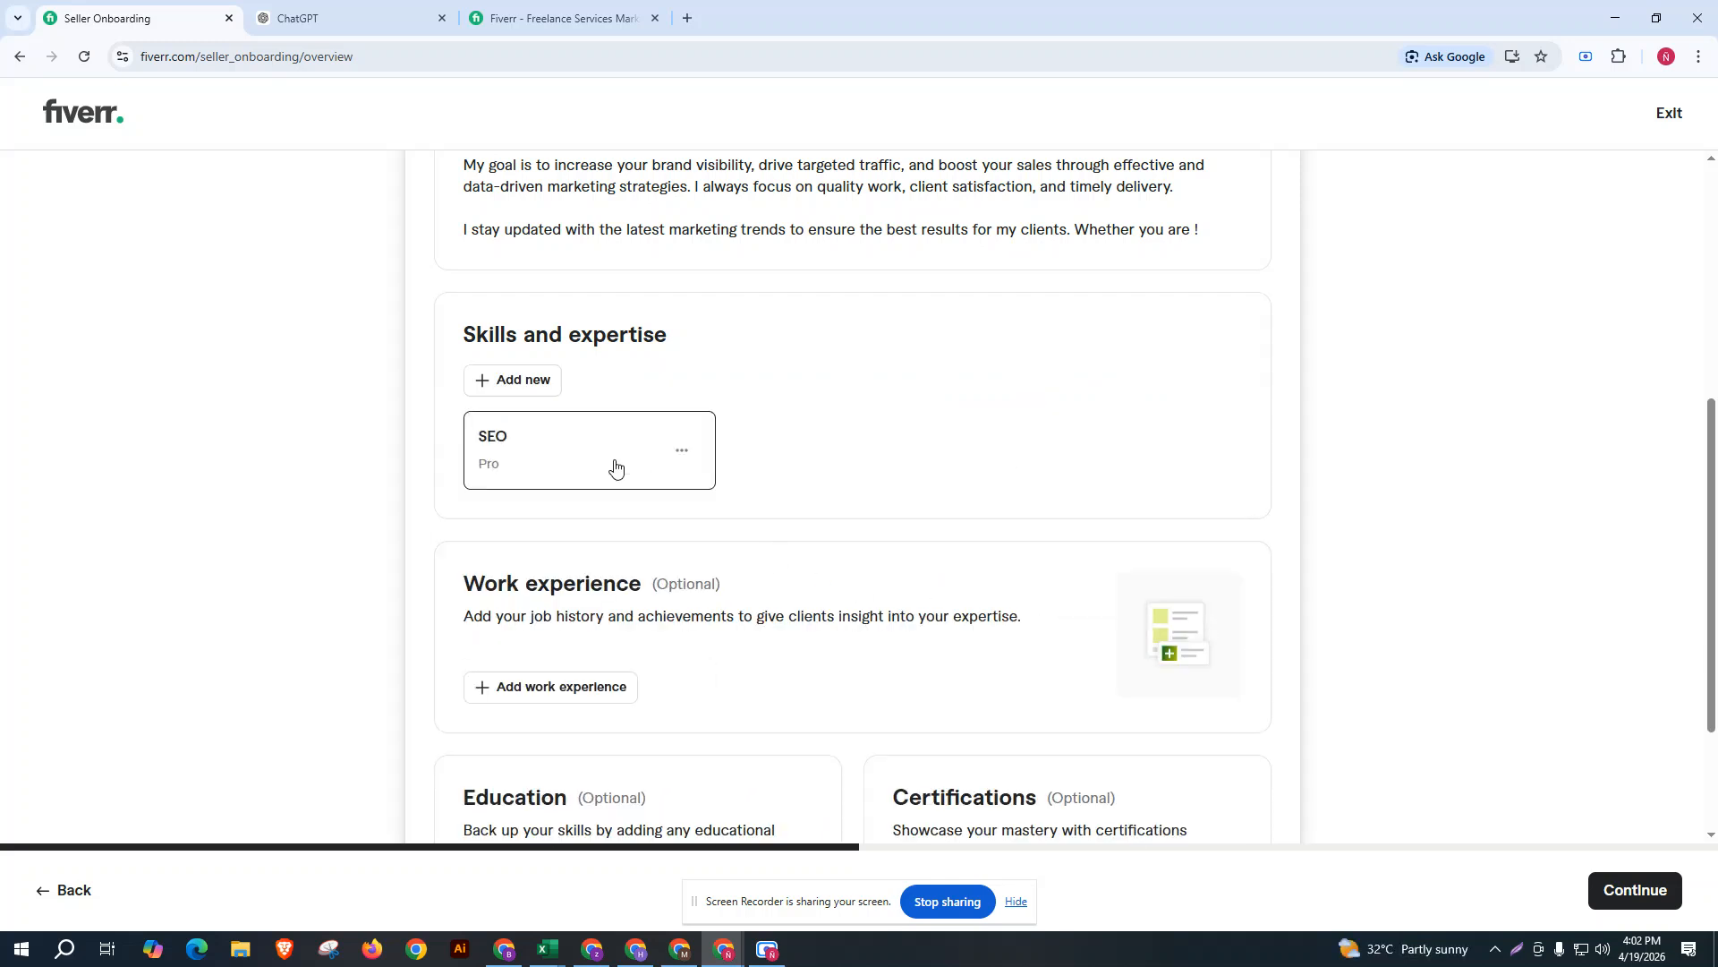
Add Logo design as a second skill with the experience level Pro.
left_click(517, 386)
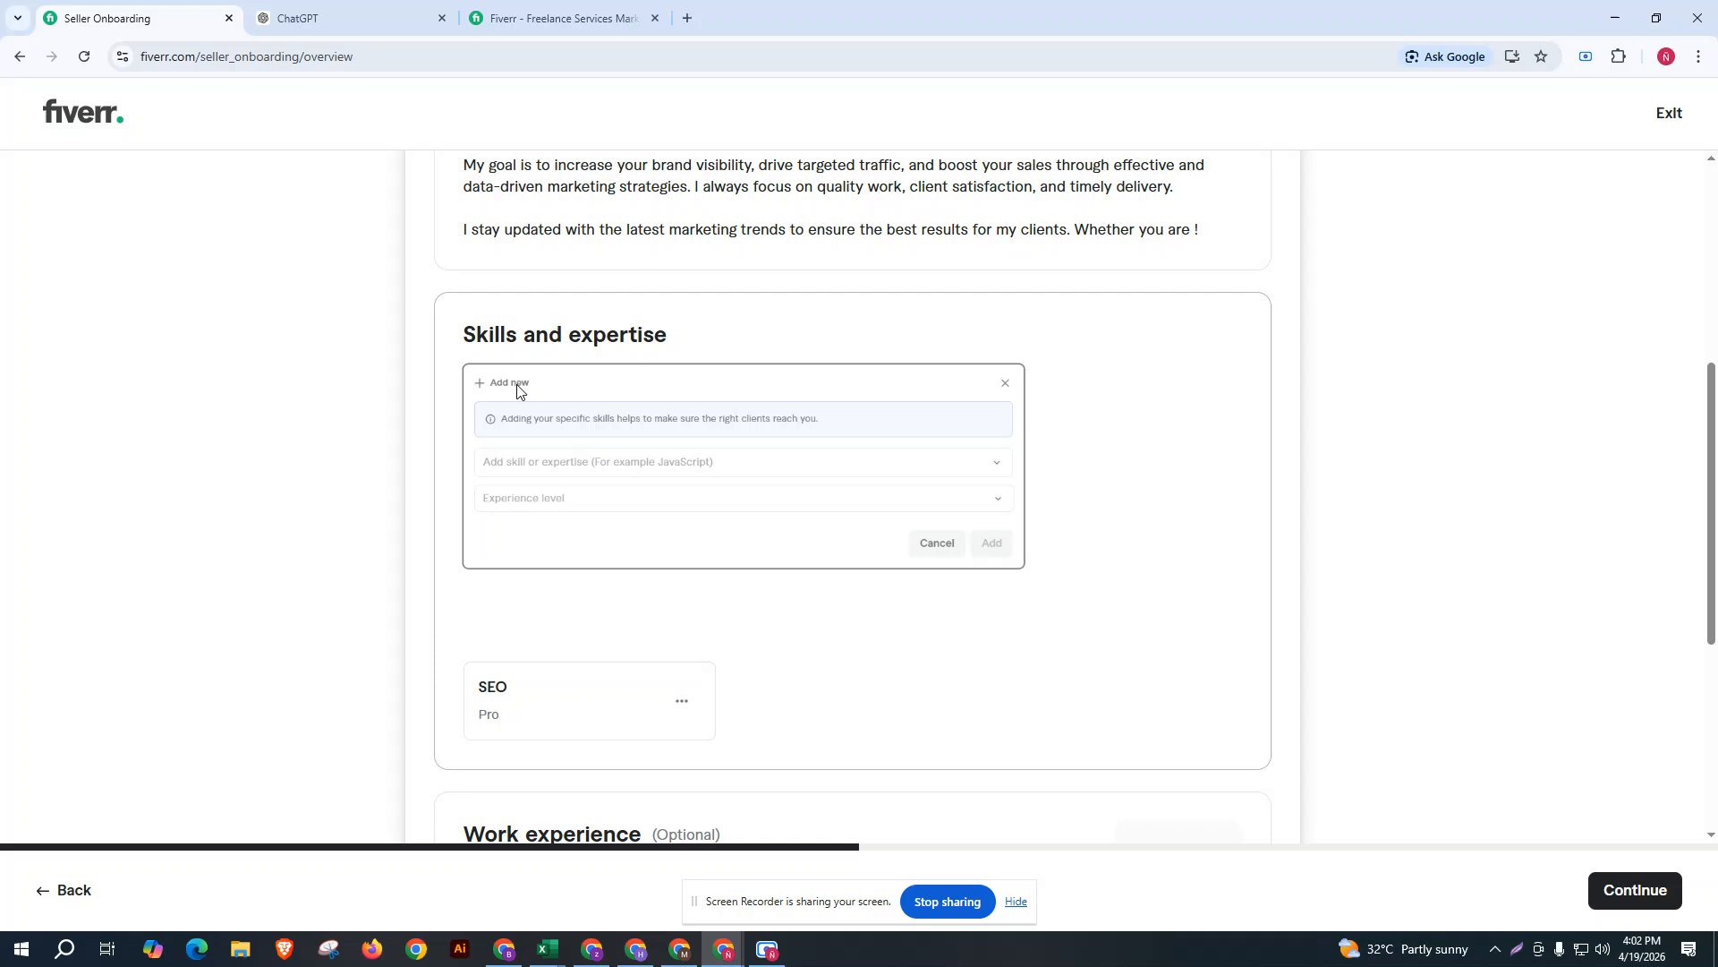
left_click(541, 497)
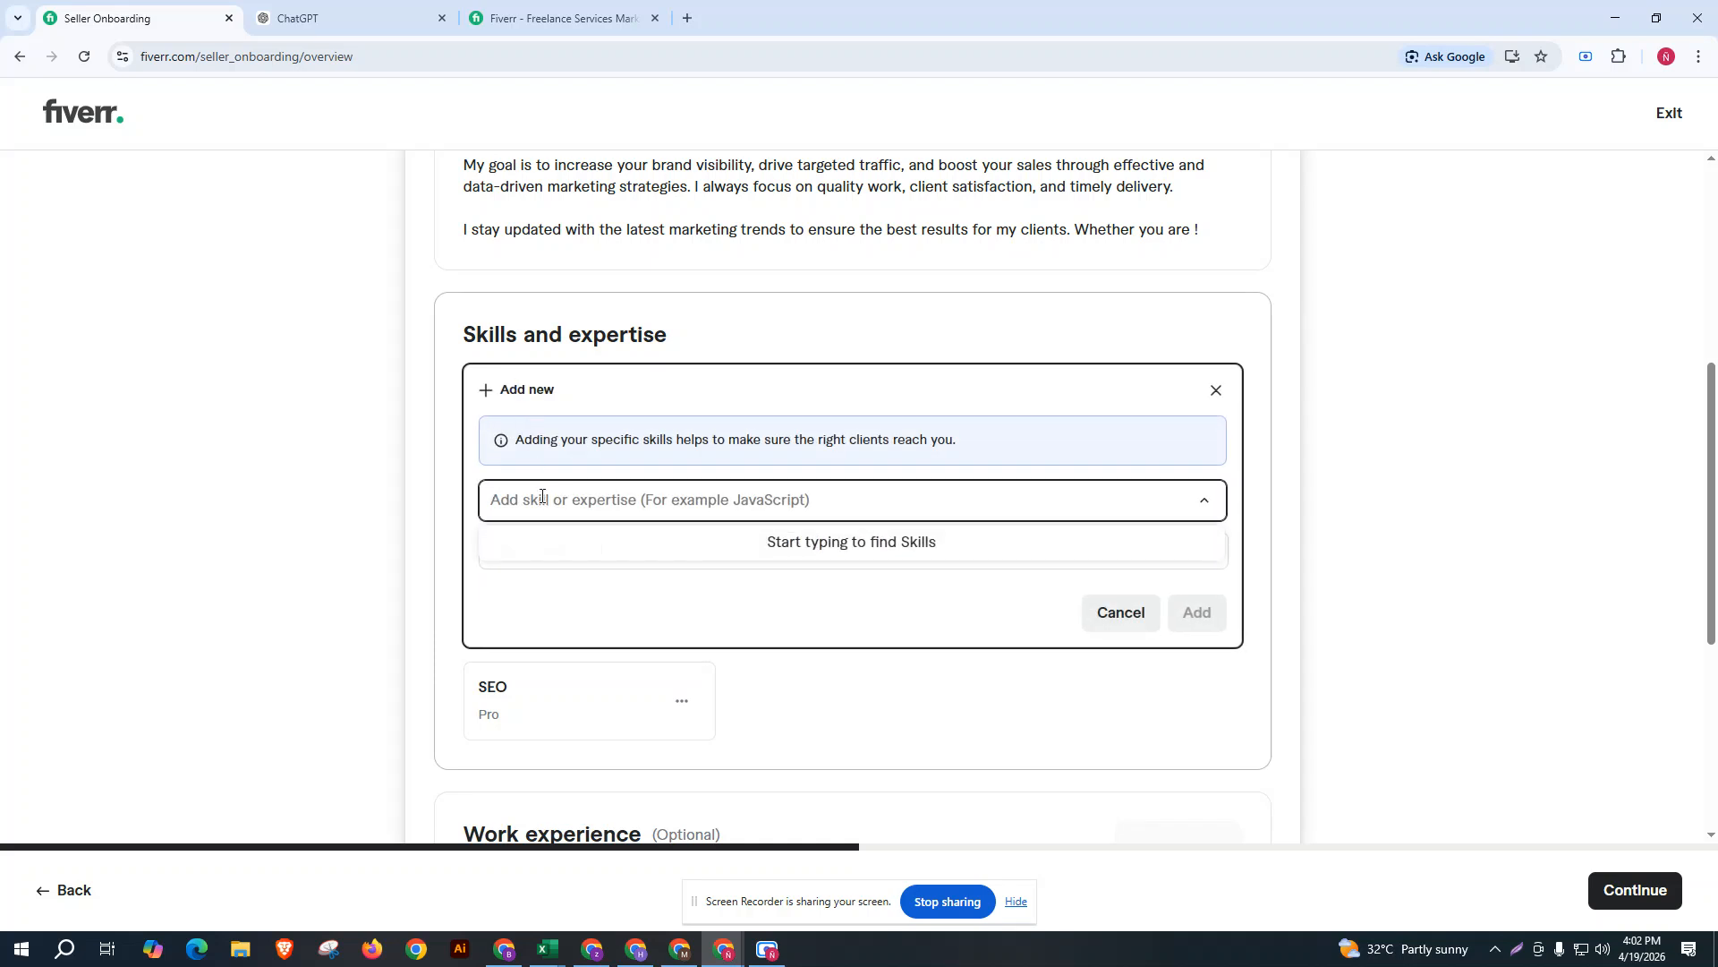
type("LOGO")
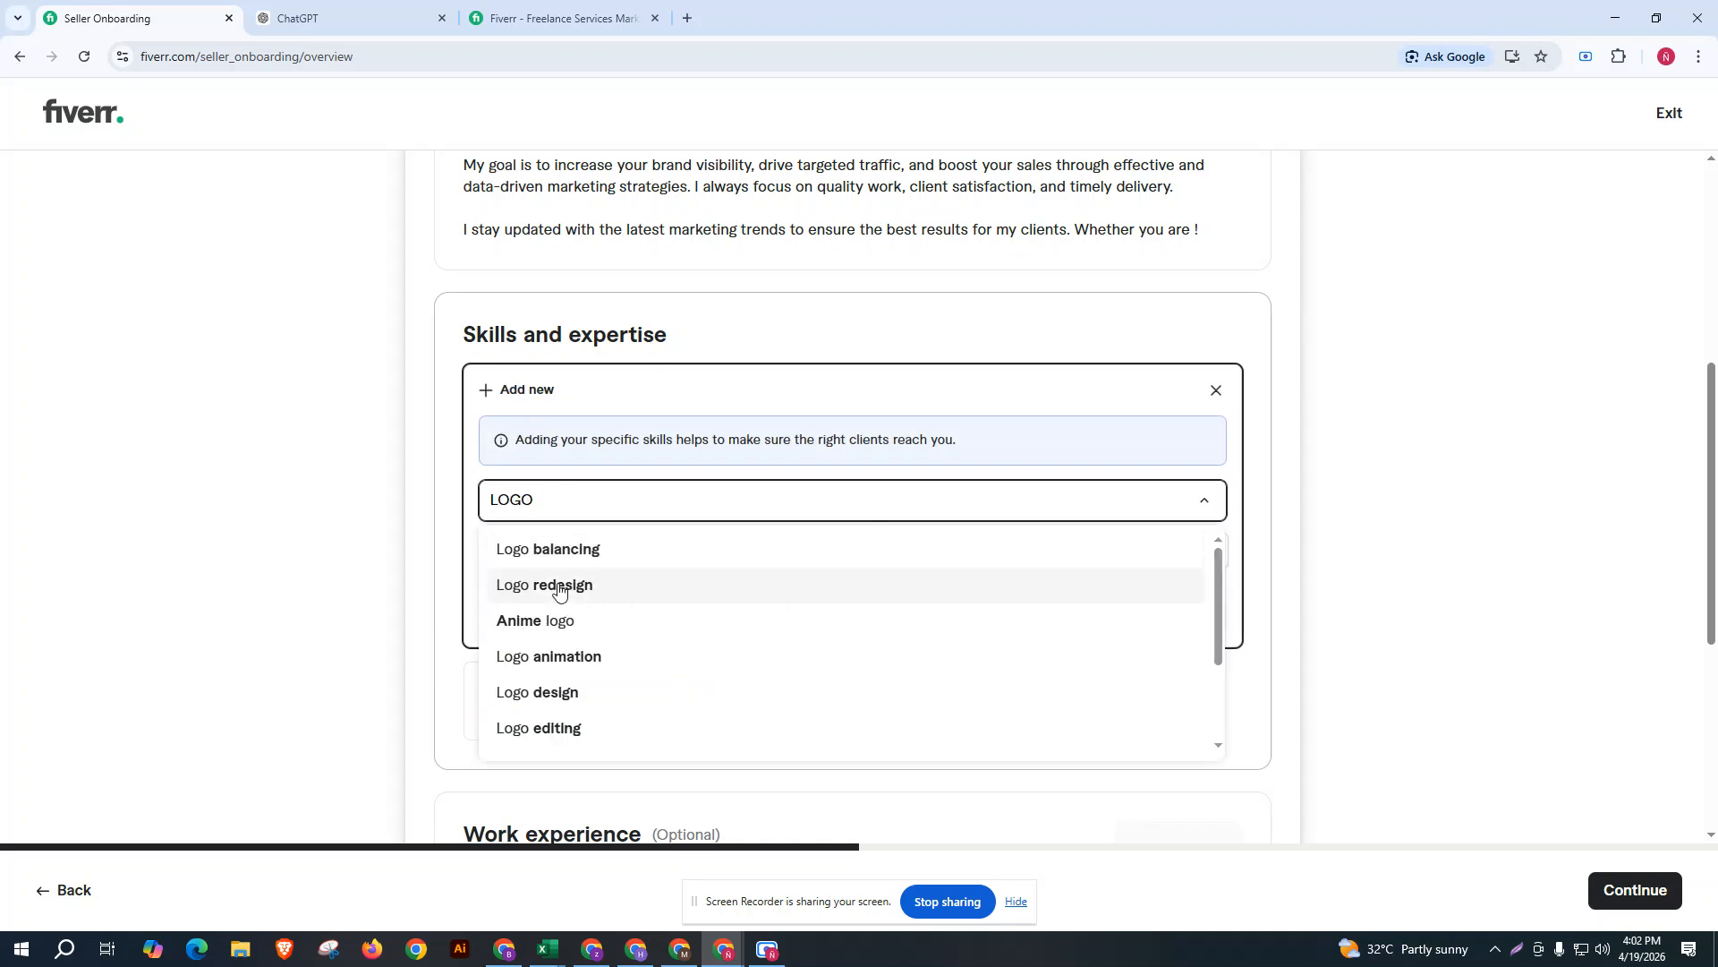
left_click(551, 695)
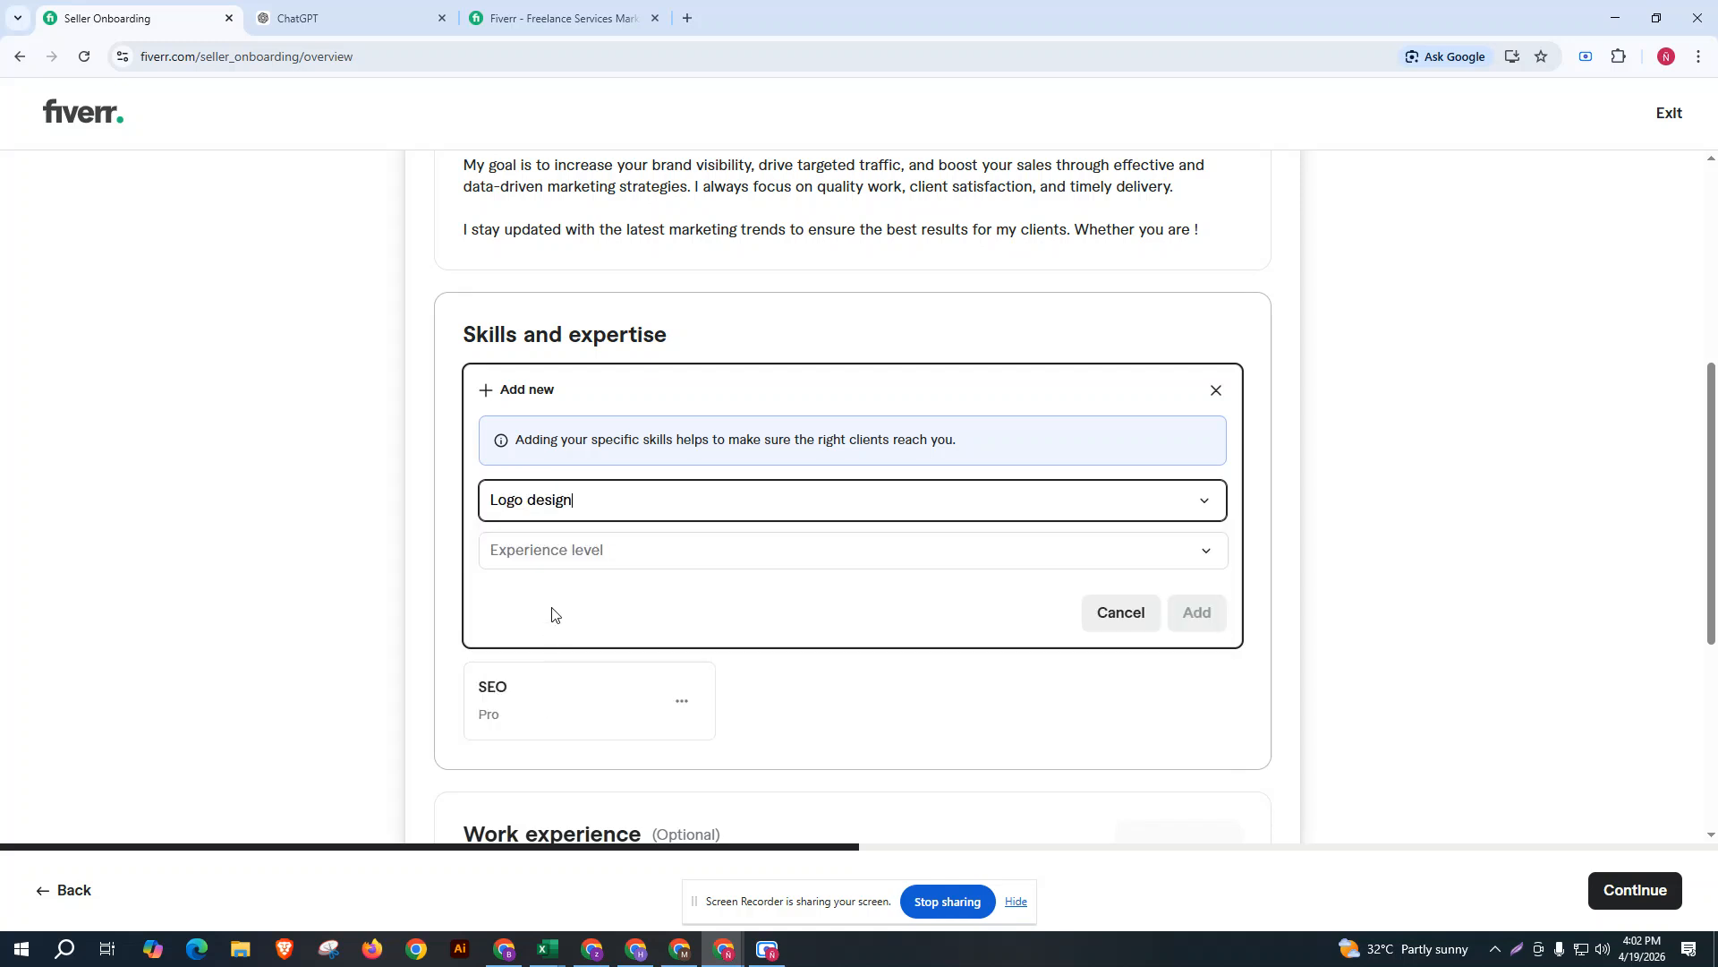
left_click(546, 555)
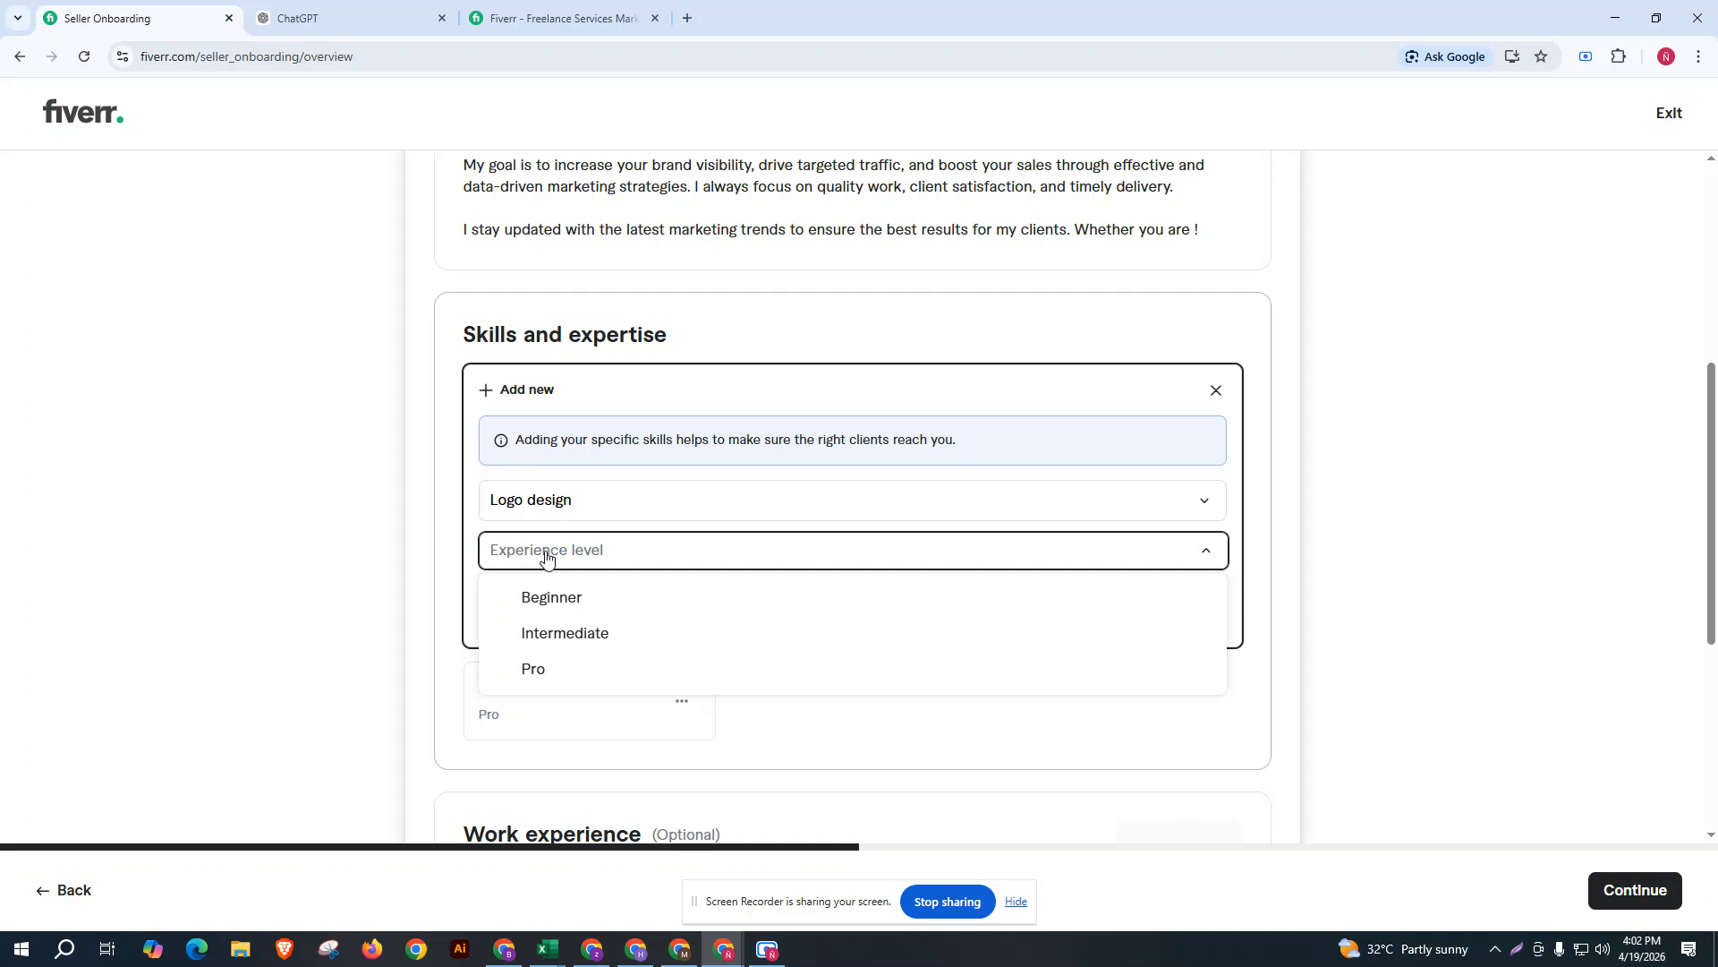
left_click(537, 673)
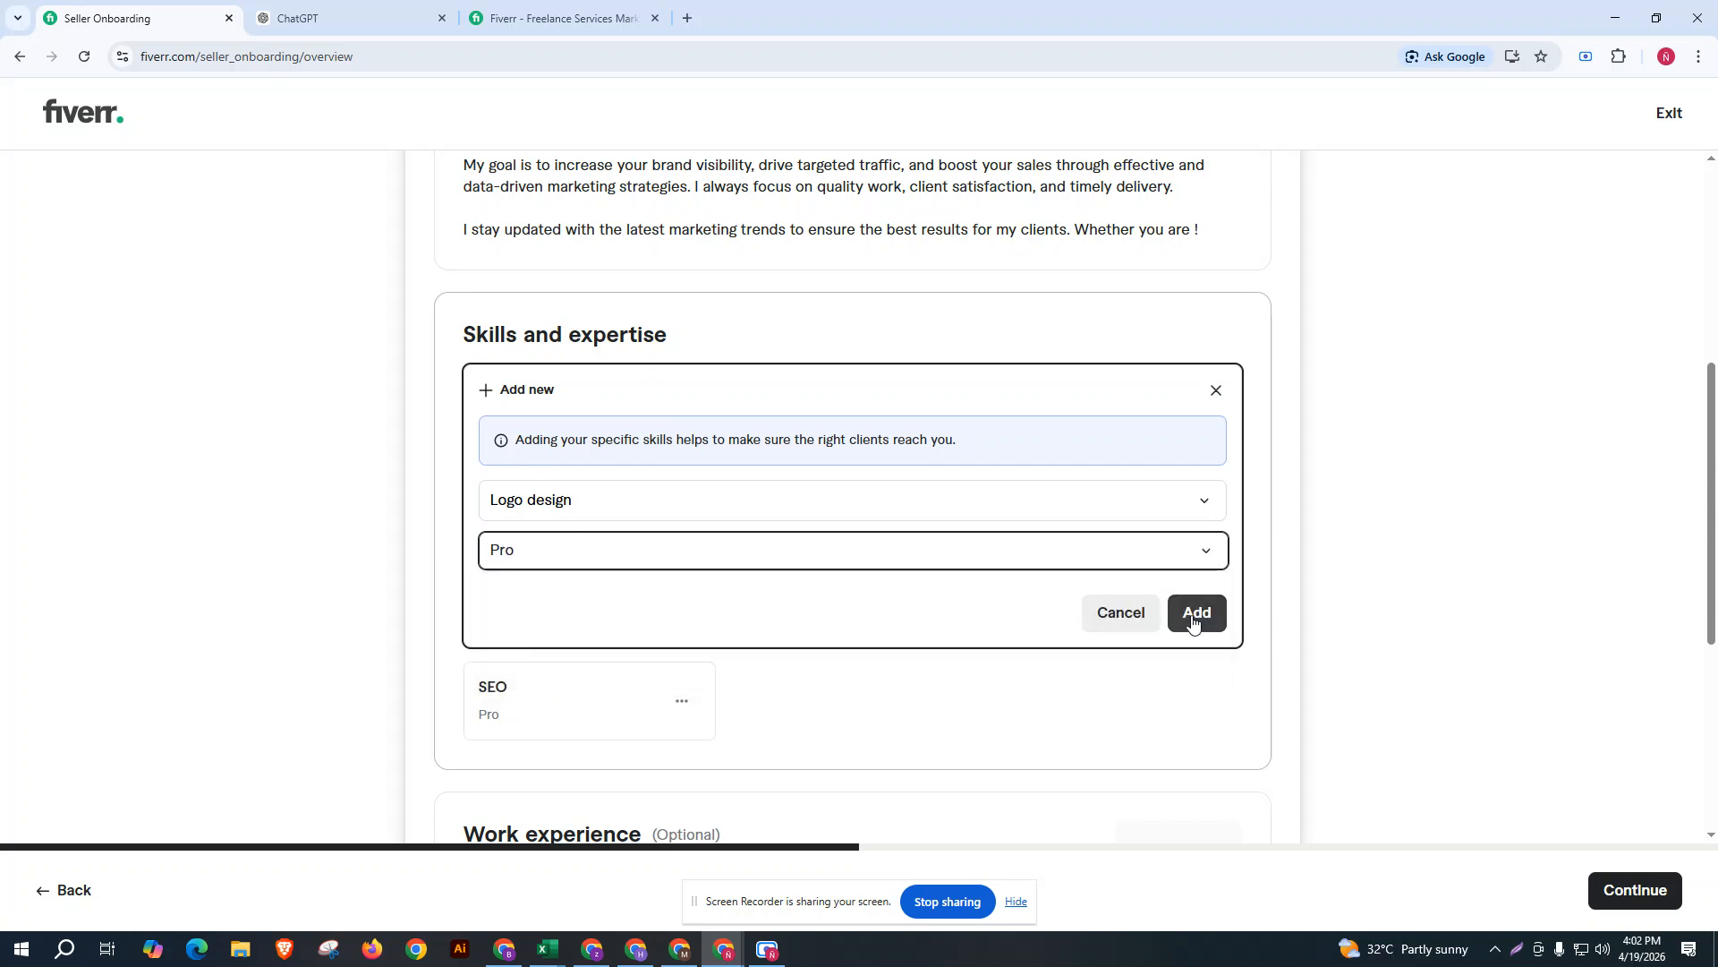
scroll(1199, 625, "down", 3)
left_click(1201, 348)
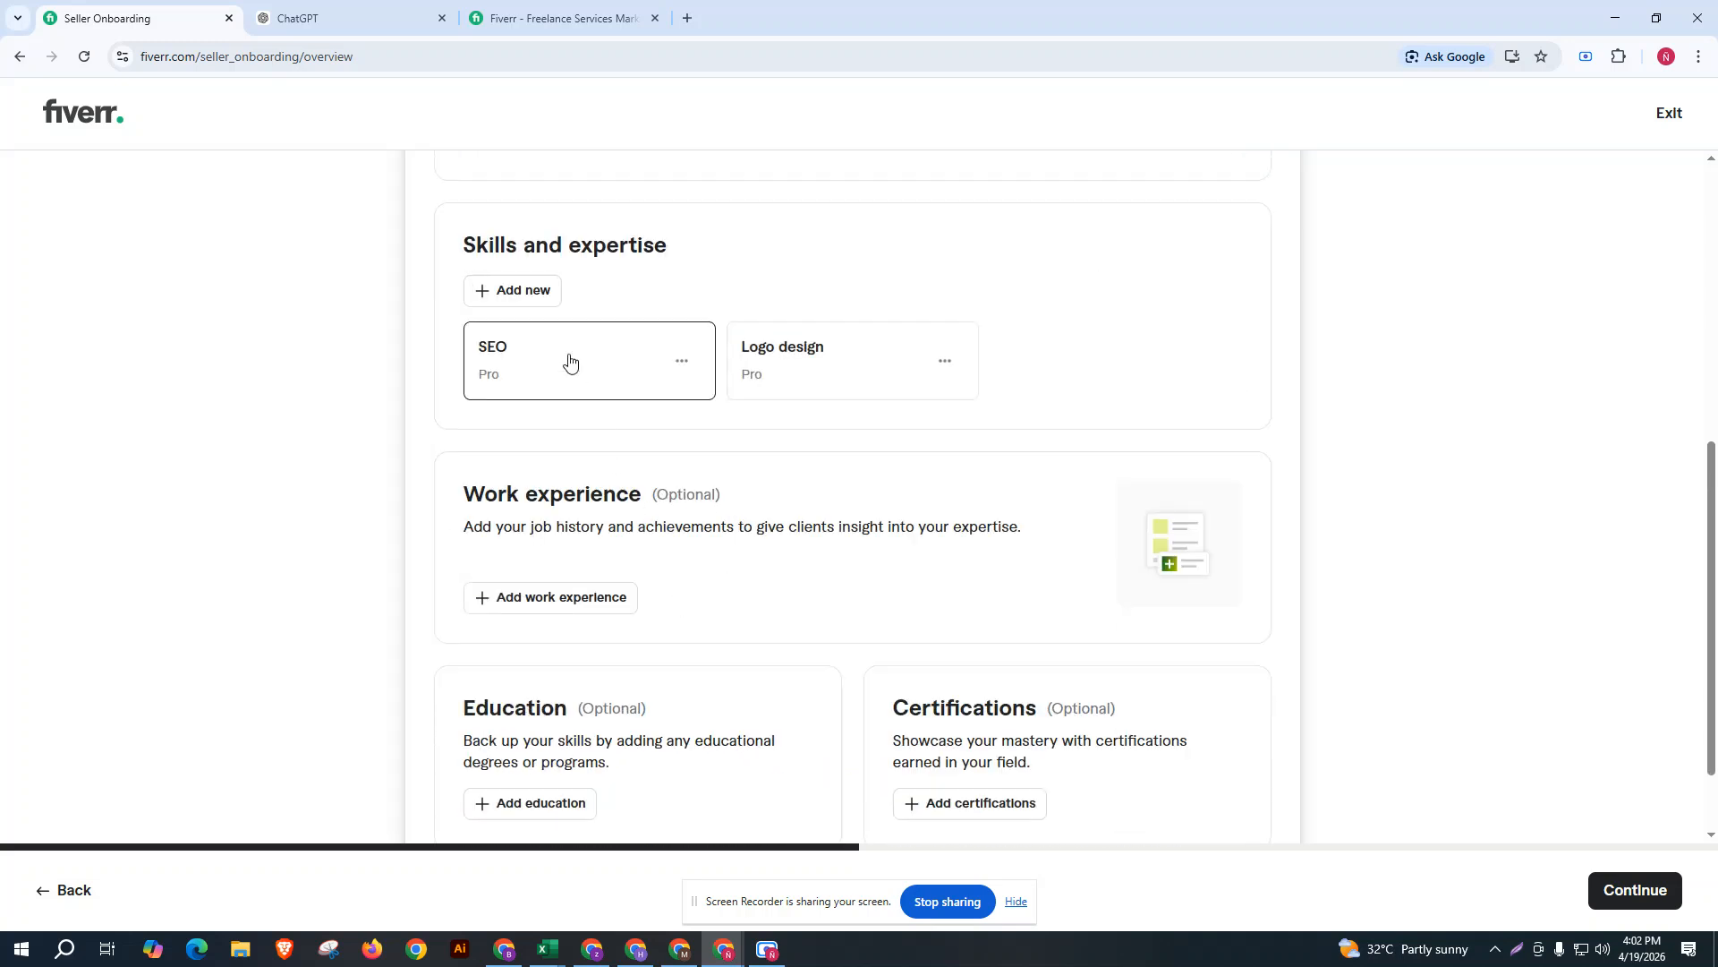
Start a third skill entry and search the available skills for "ON PAGE".
left_click(512, 291)
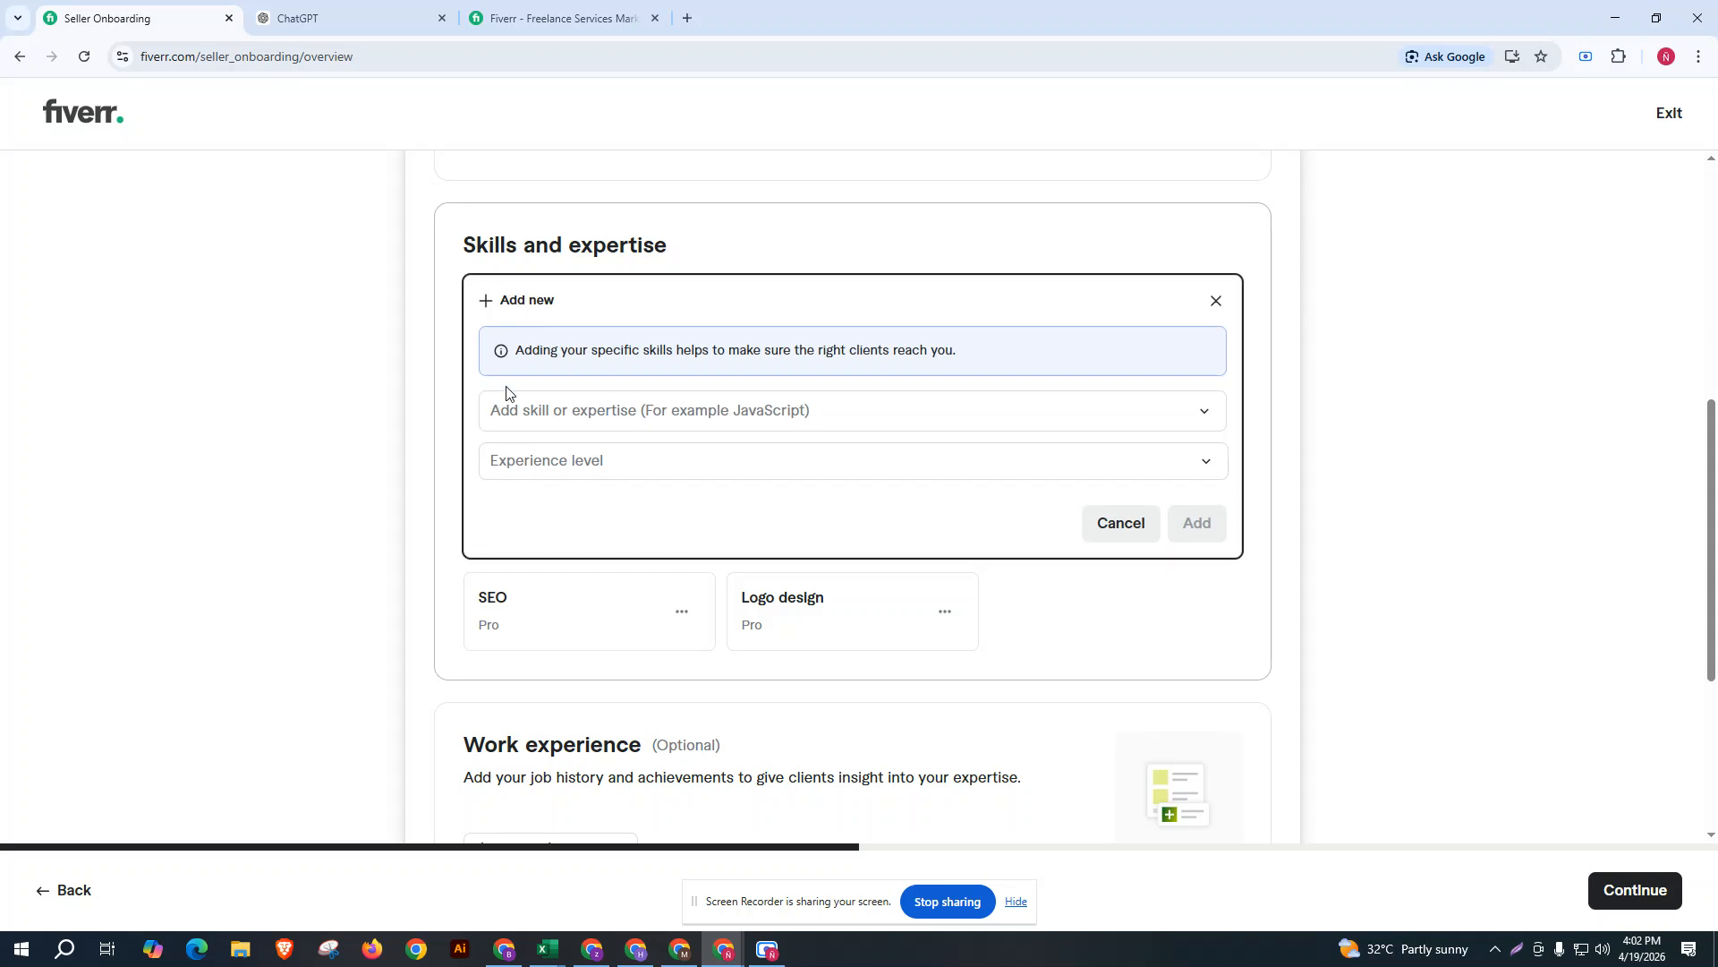
left_click(517, 410)
type("O")
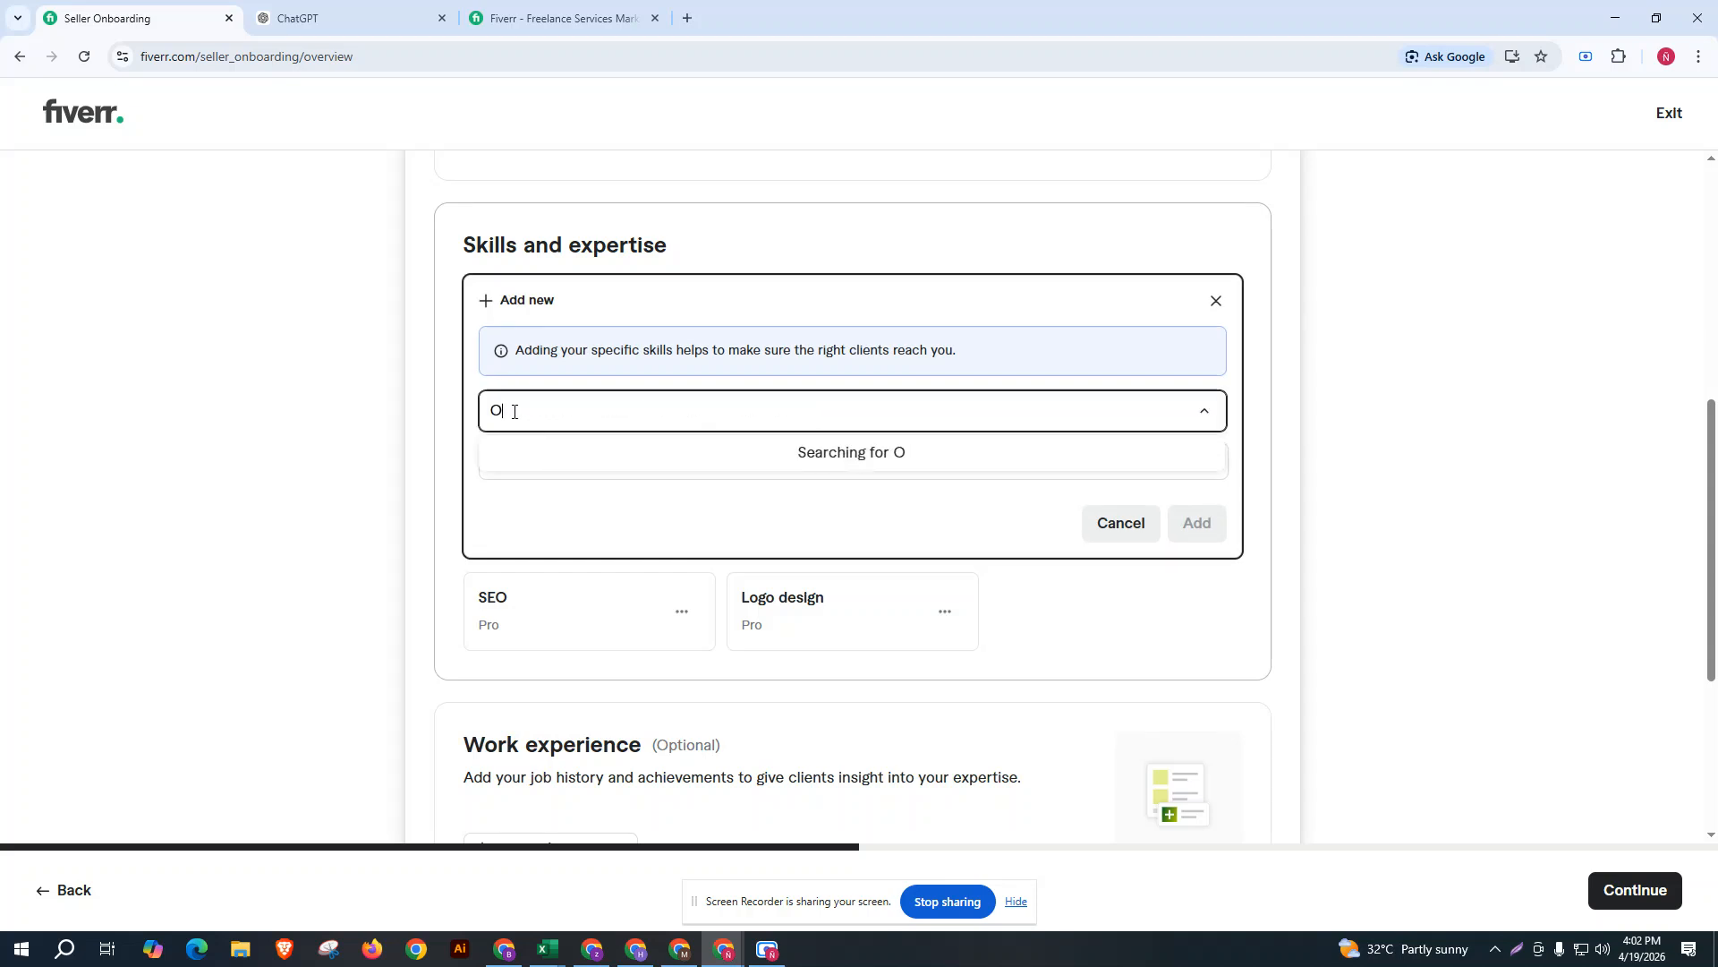
type("N PAGE")
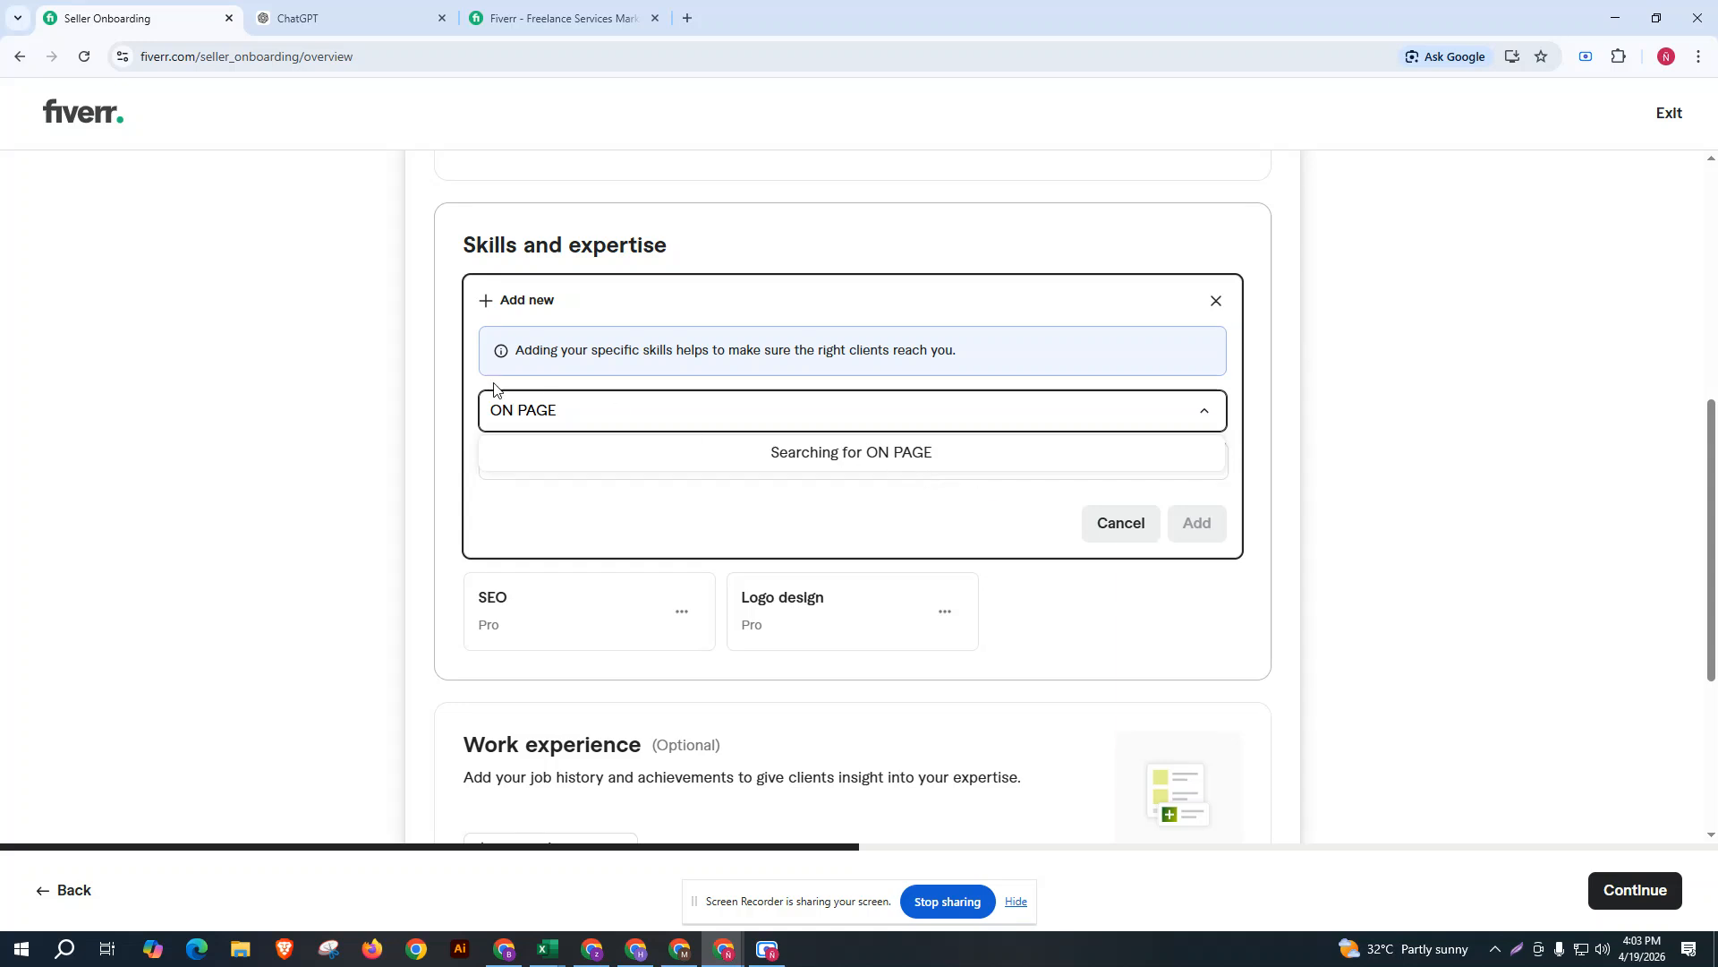
Replace the skill search text with "SEO", choose Local SEO and add it with the experience level Pro.
left_click_drag(562, 410, 438, 414)
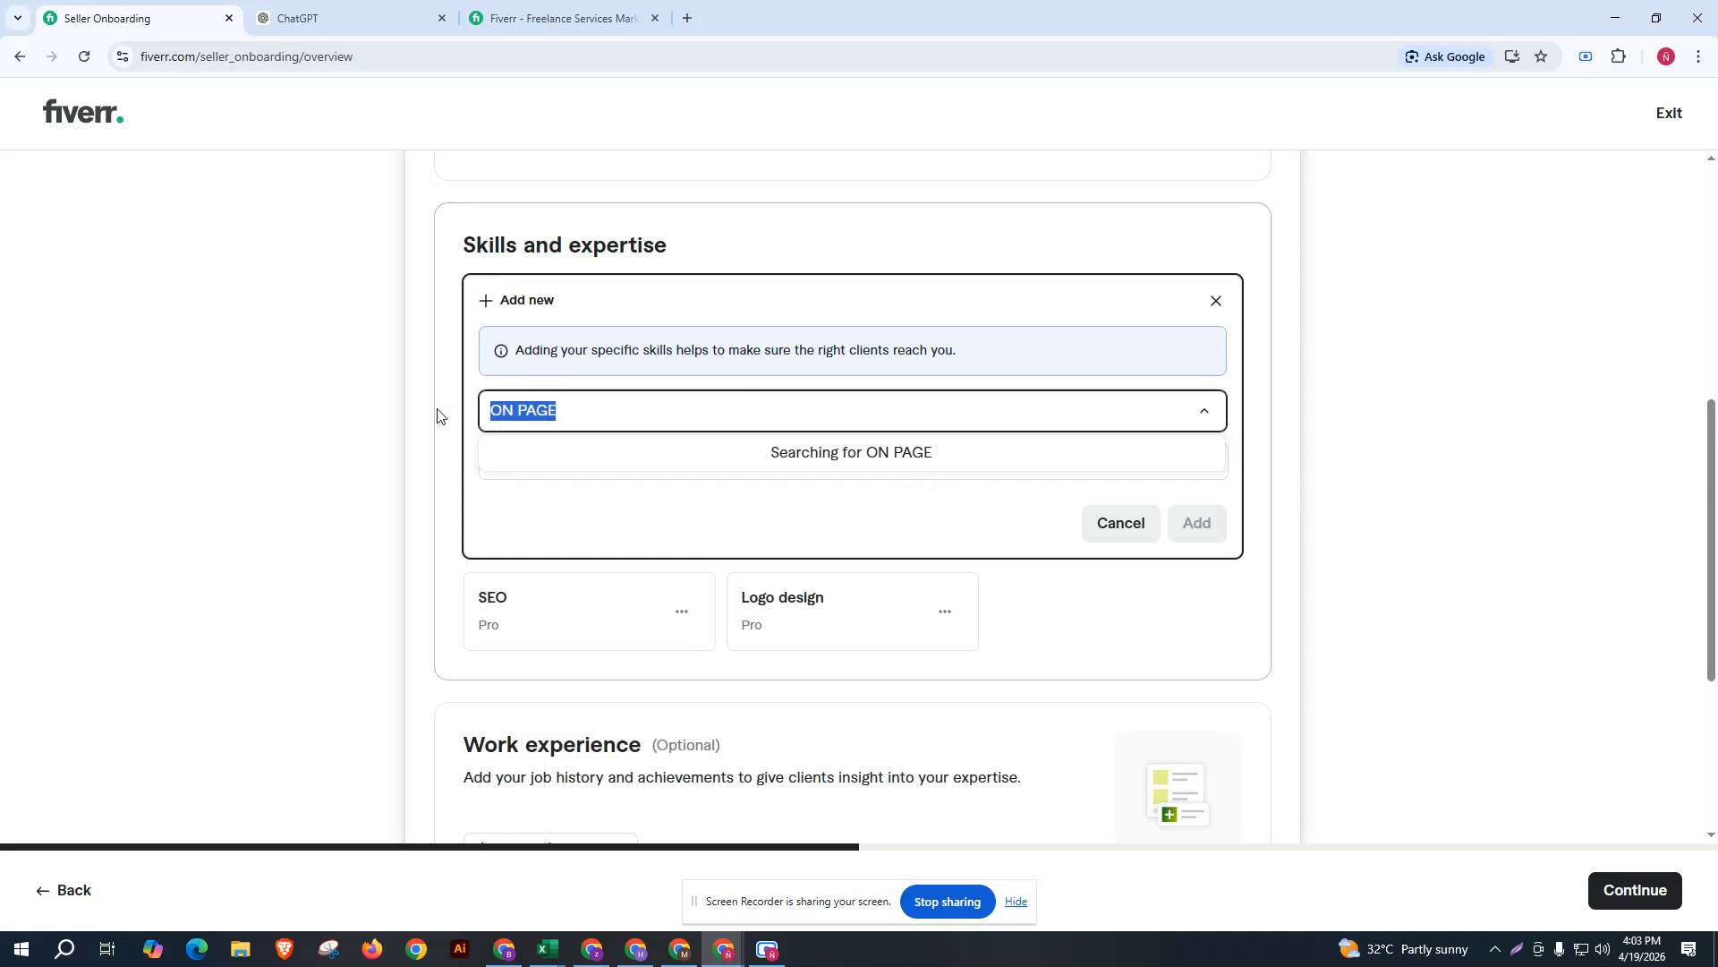
type("SEO")
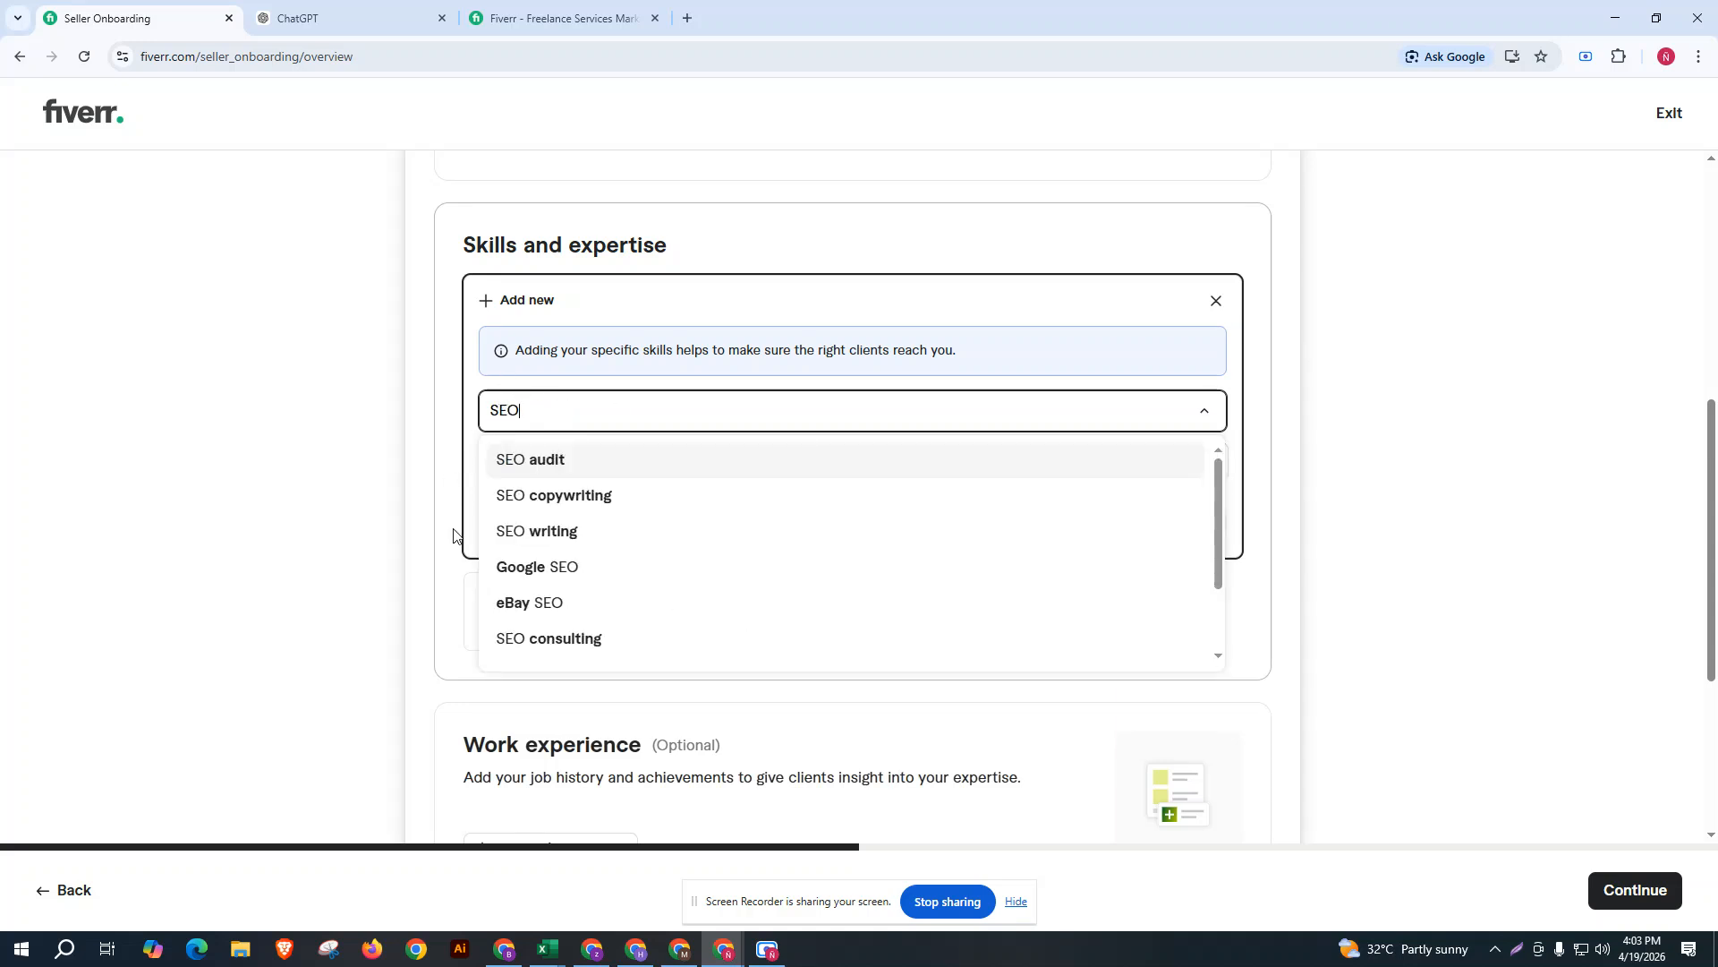
scroll(537, 594, "down", 2)
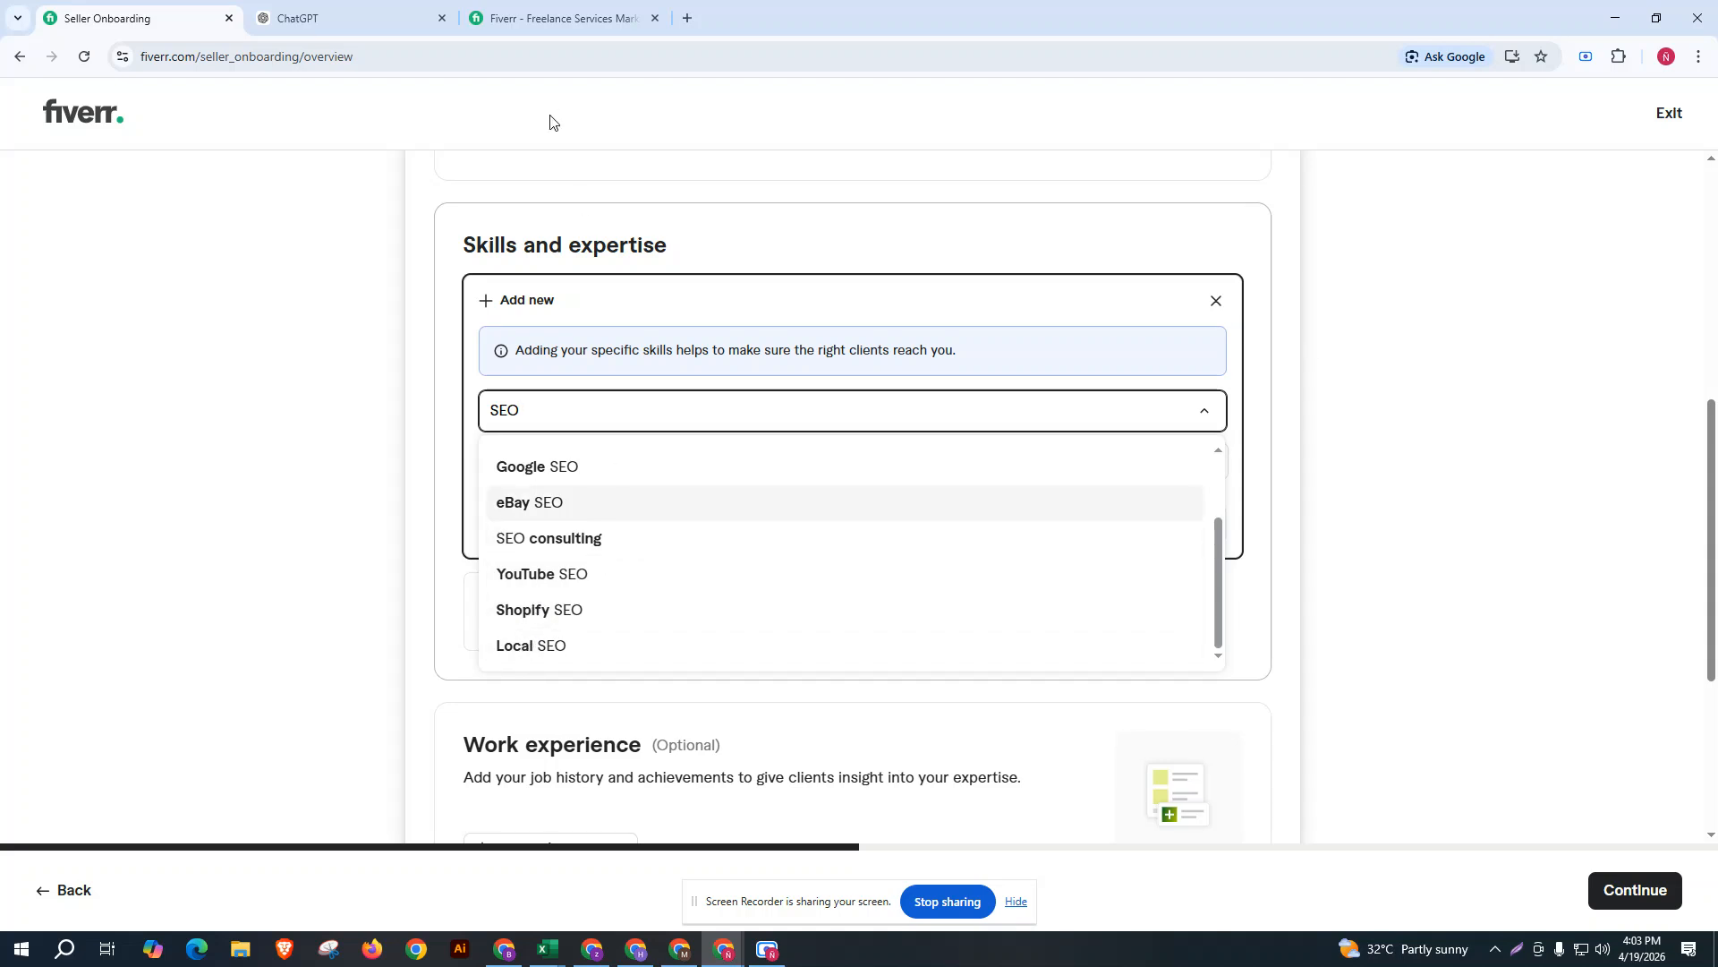
left_click(531, 648)
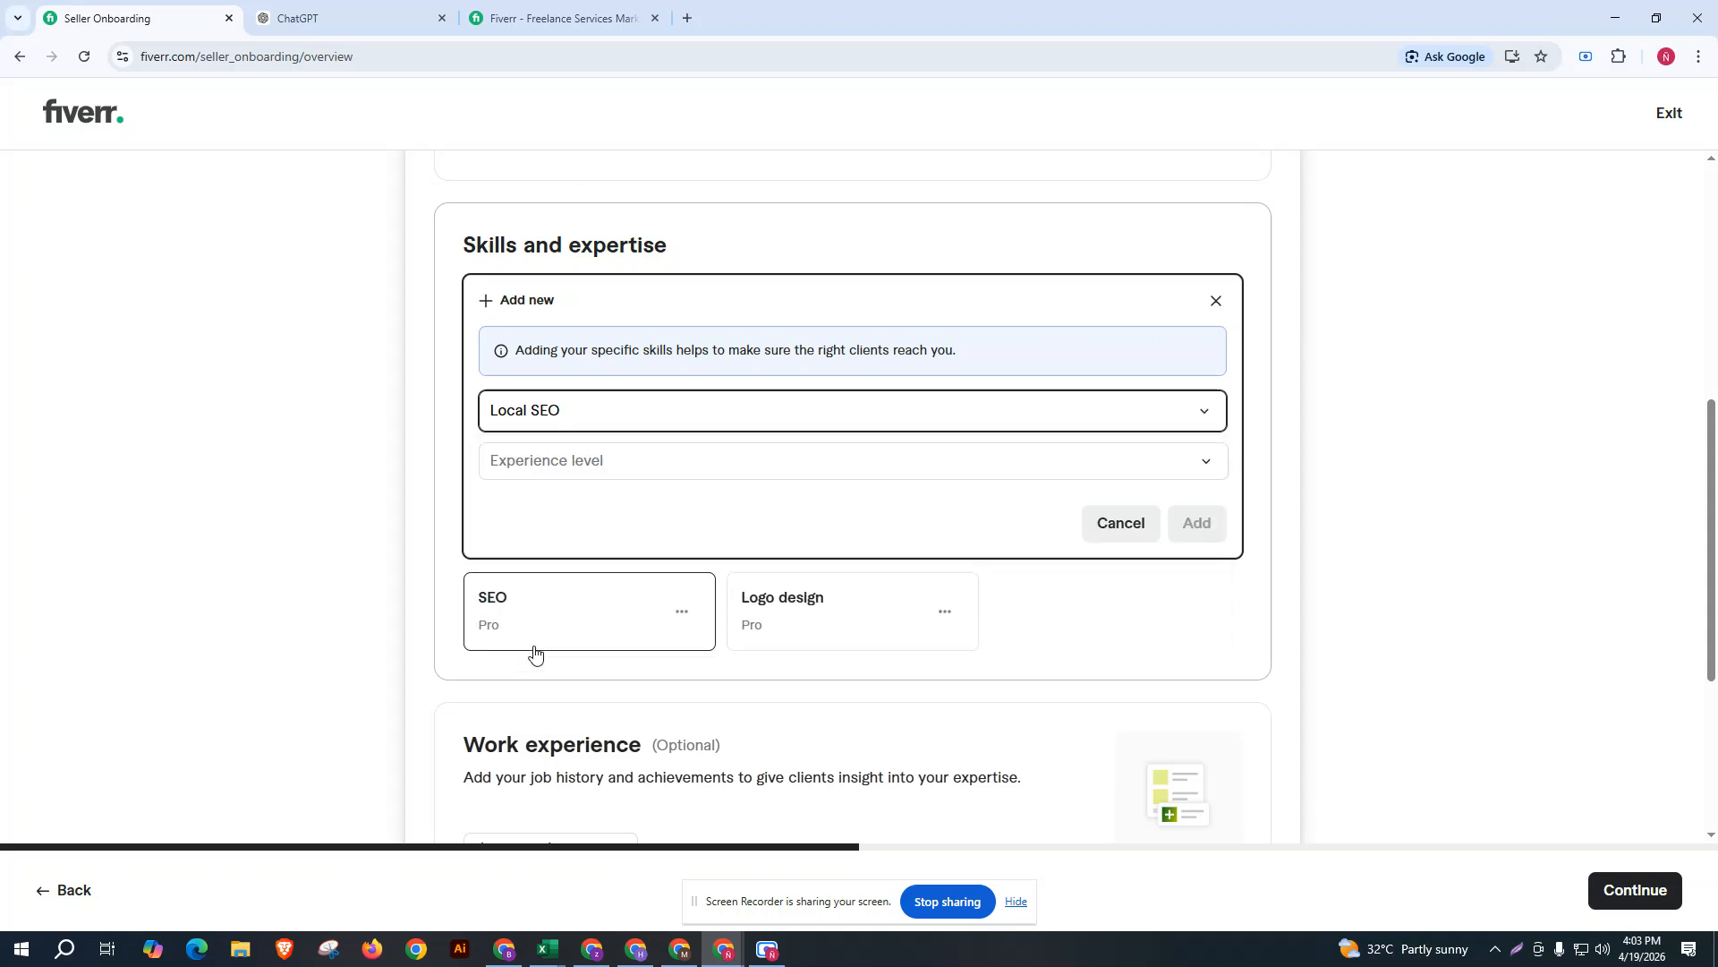
left_click(556, 461)
left_click(559, 582)
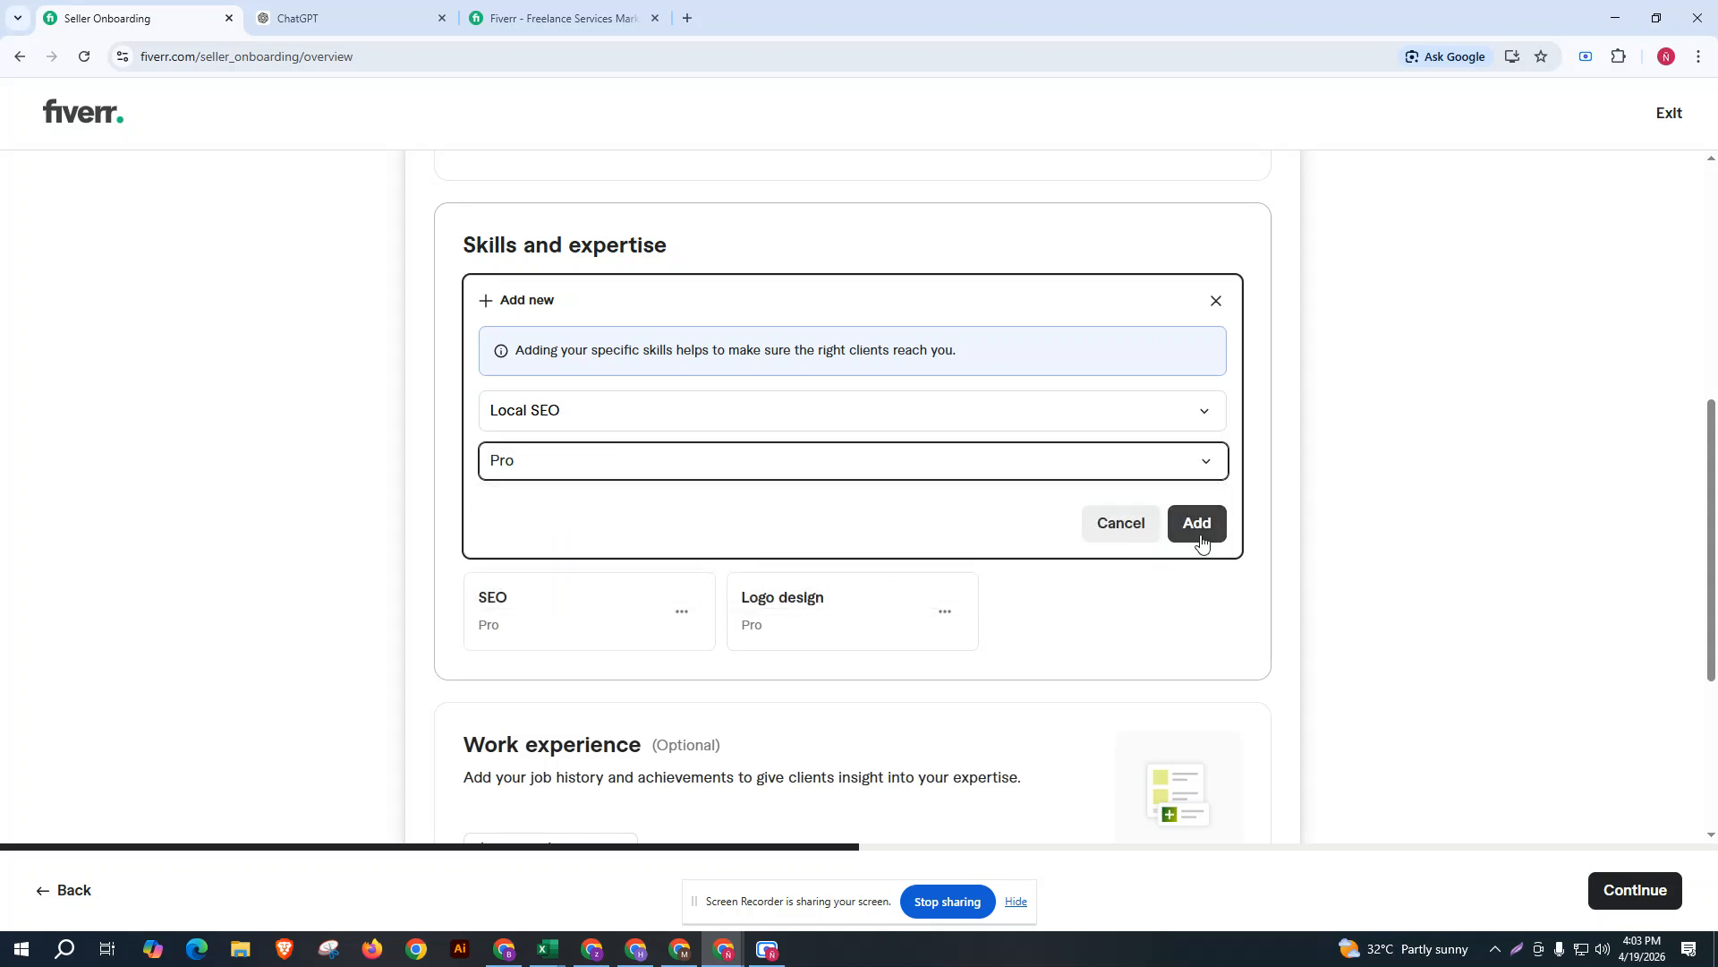
left_click(1201, 531)
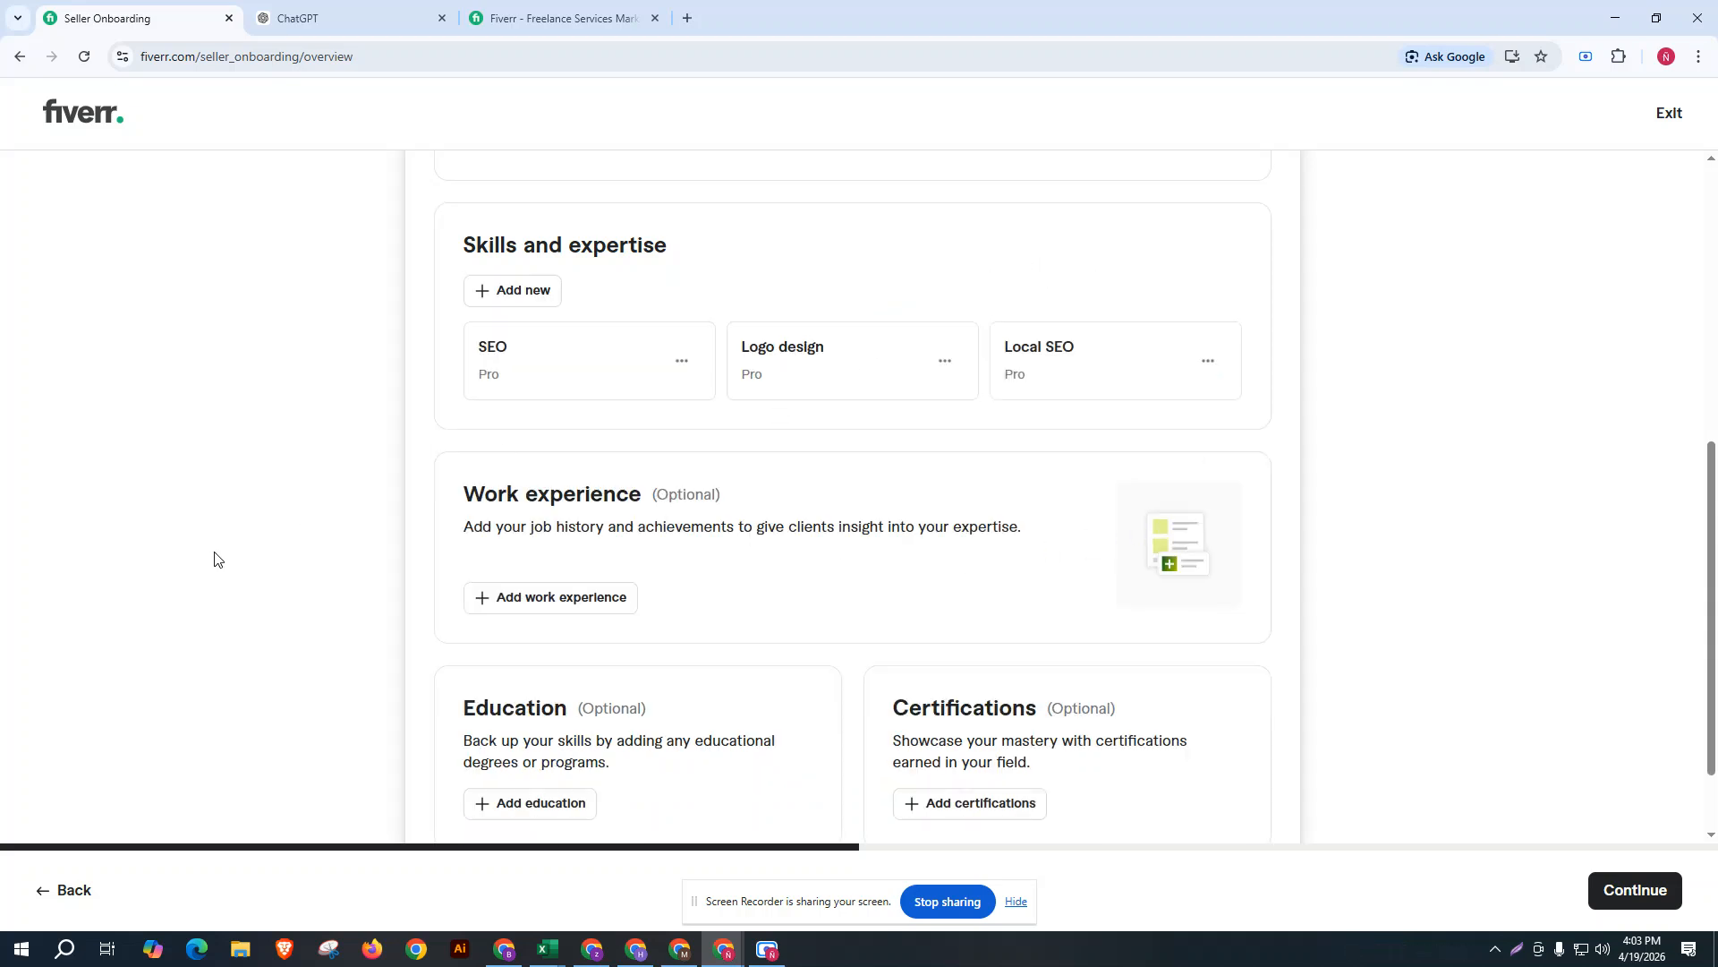
Add Facebook ads as another skill with the experience level Pro.
left_click(523, 303)
left_click(523, 413)
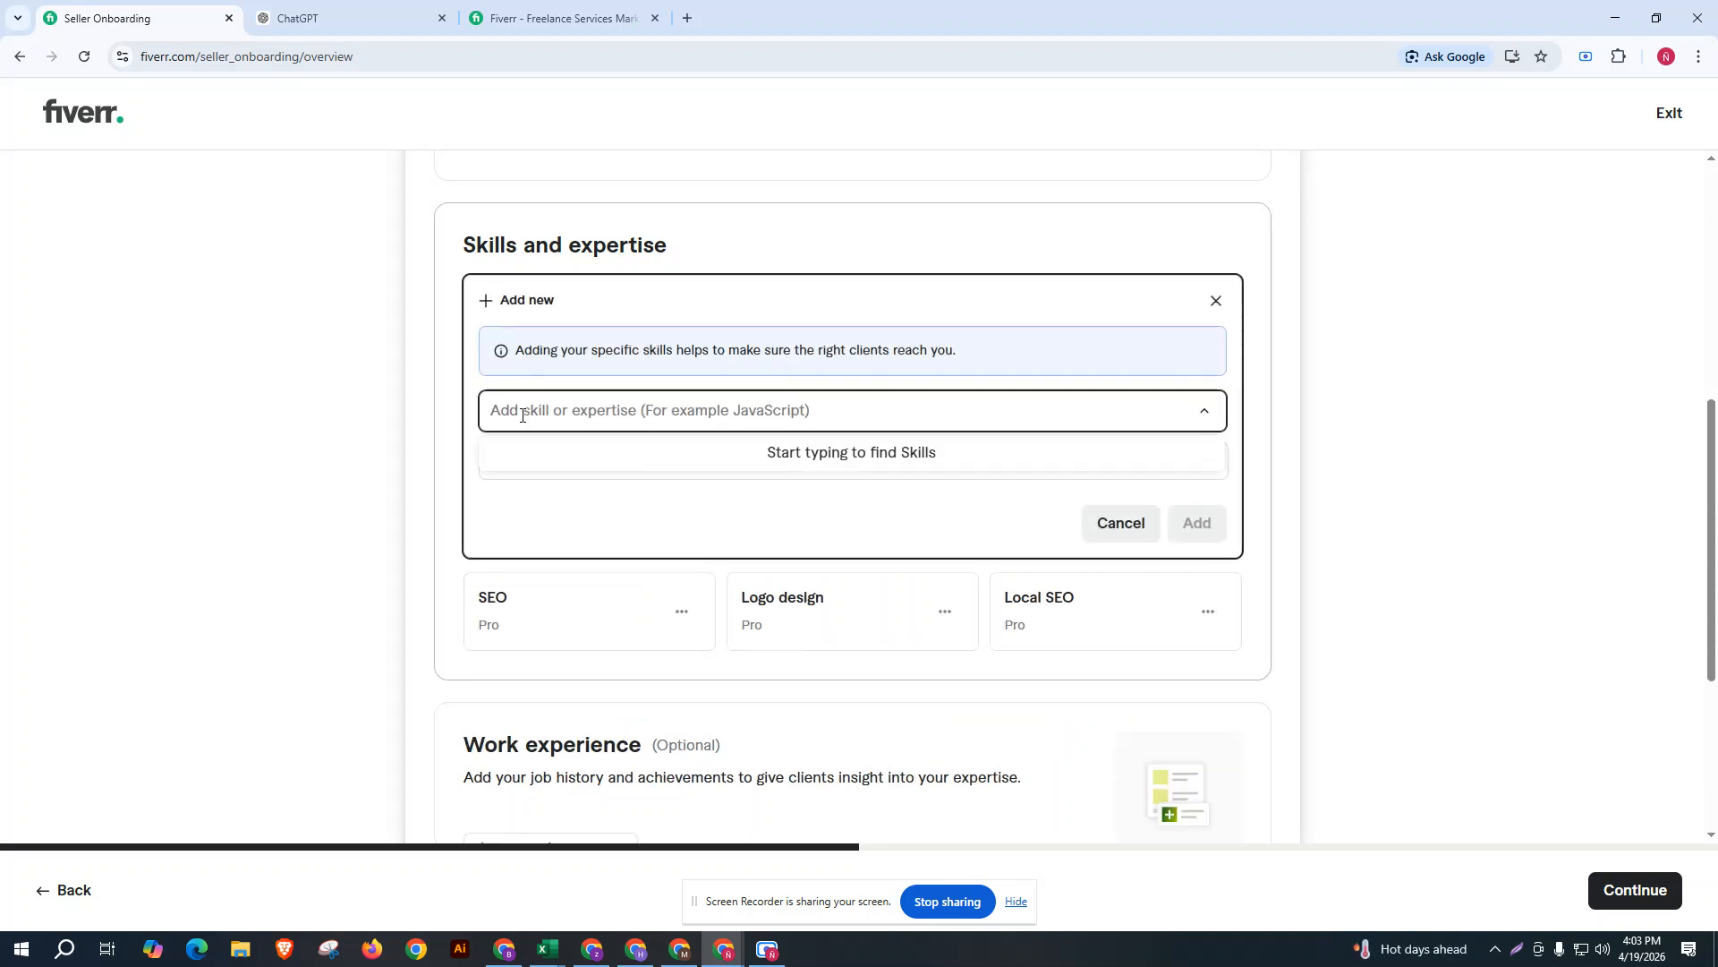
type("FACEBOOK")
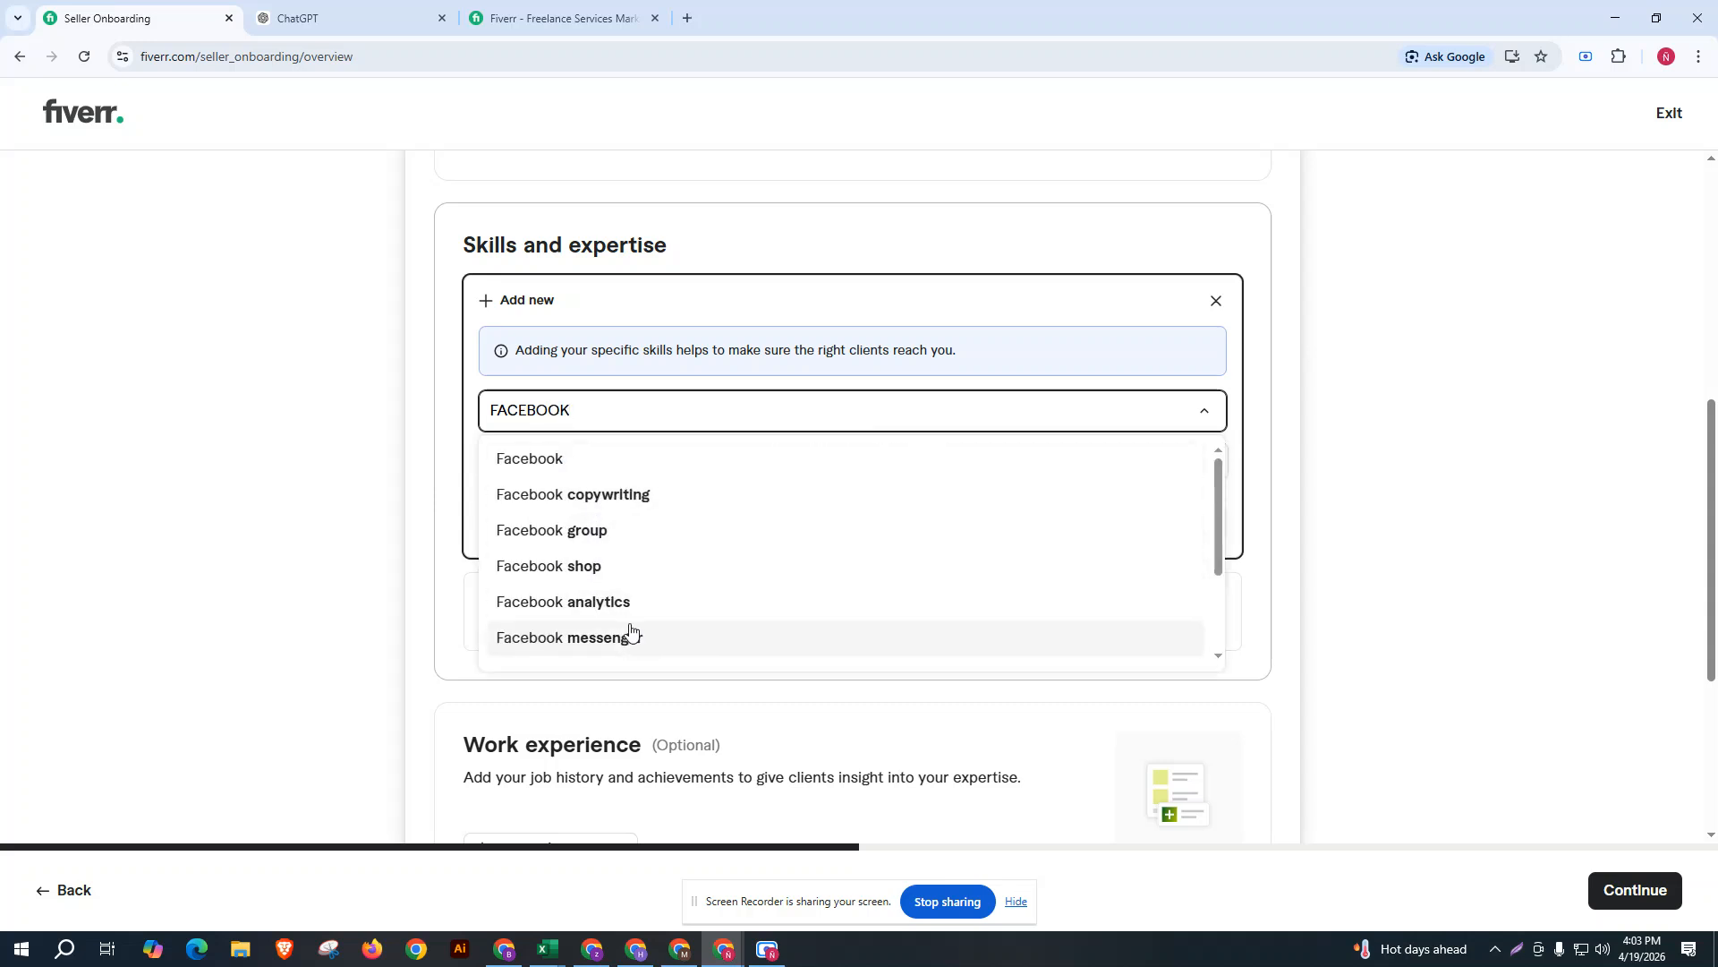
scroll(629, 633, "down", 1)
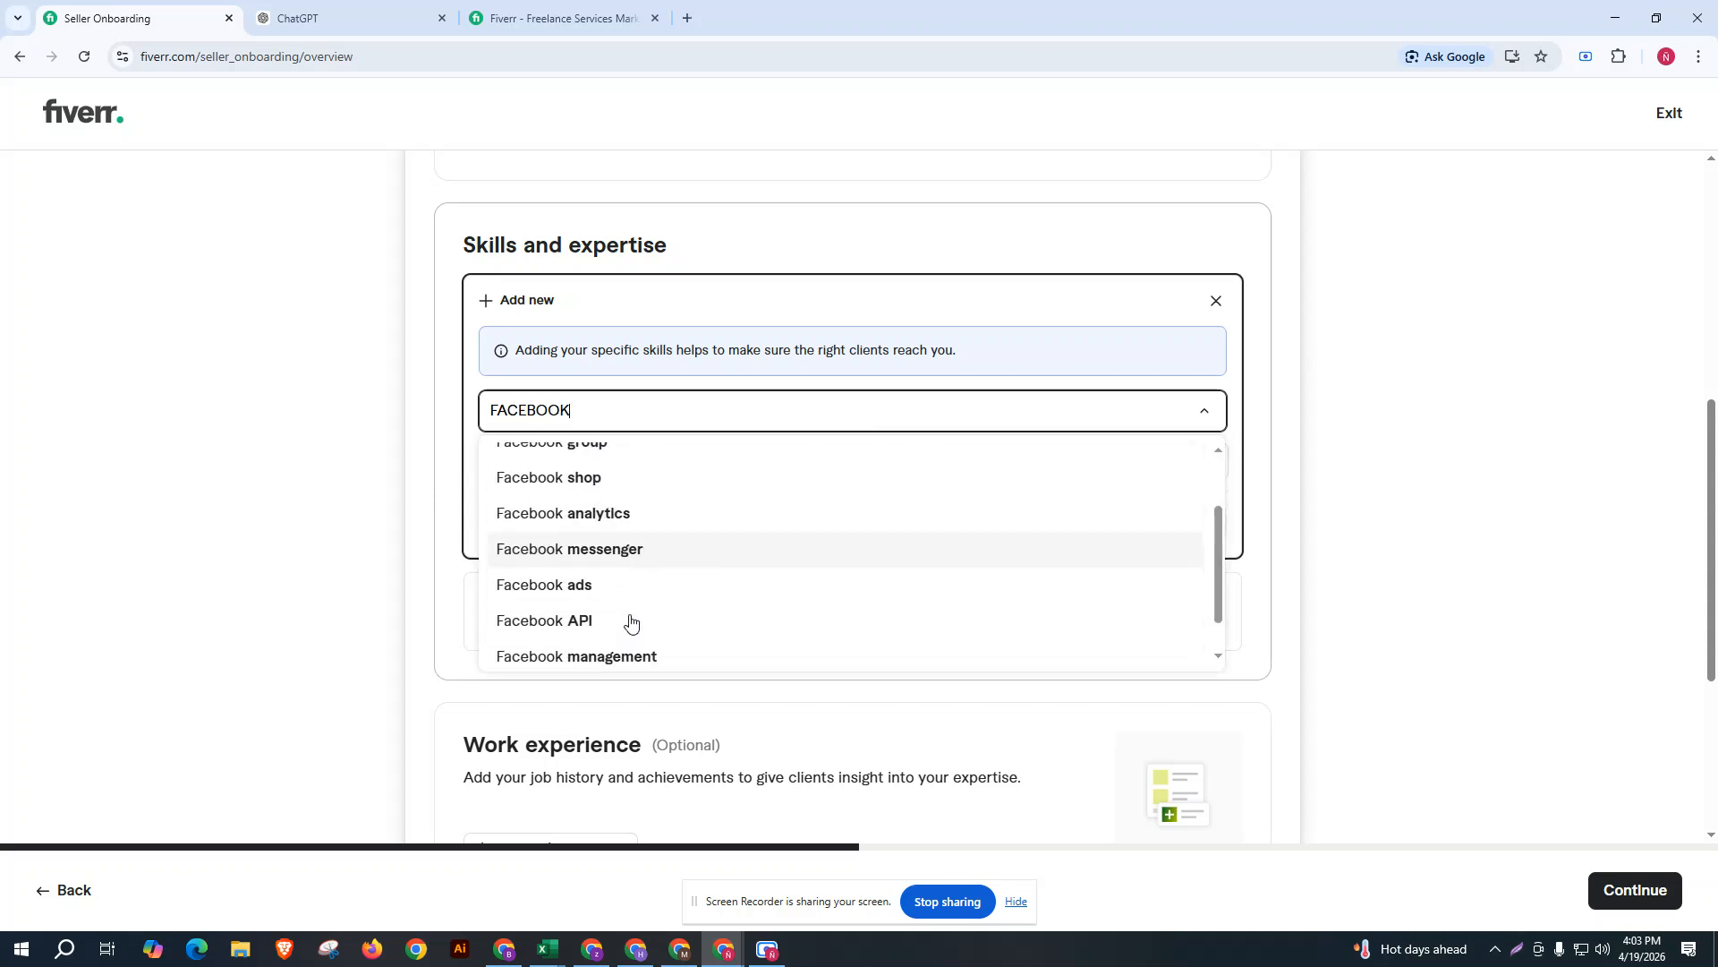
left_click(579, 593)
left_click(600, 473)
left_click(546, 579)
left_click(1189, 526)
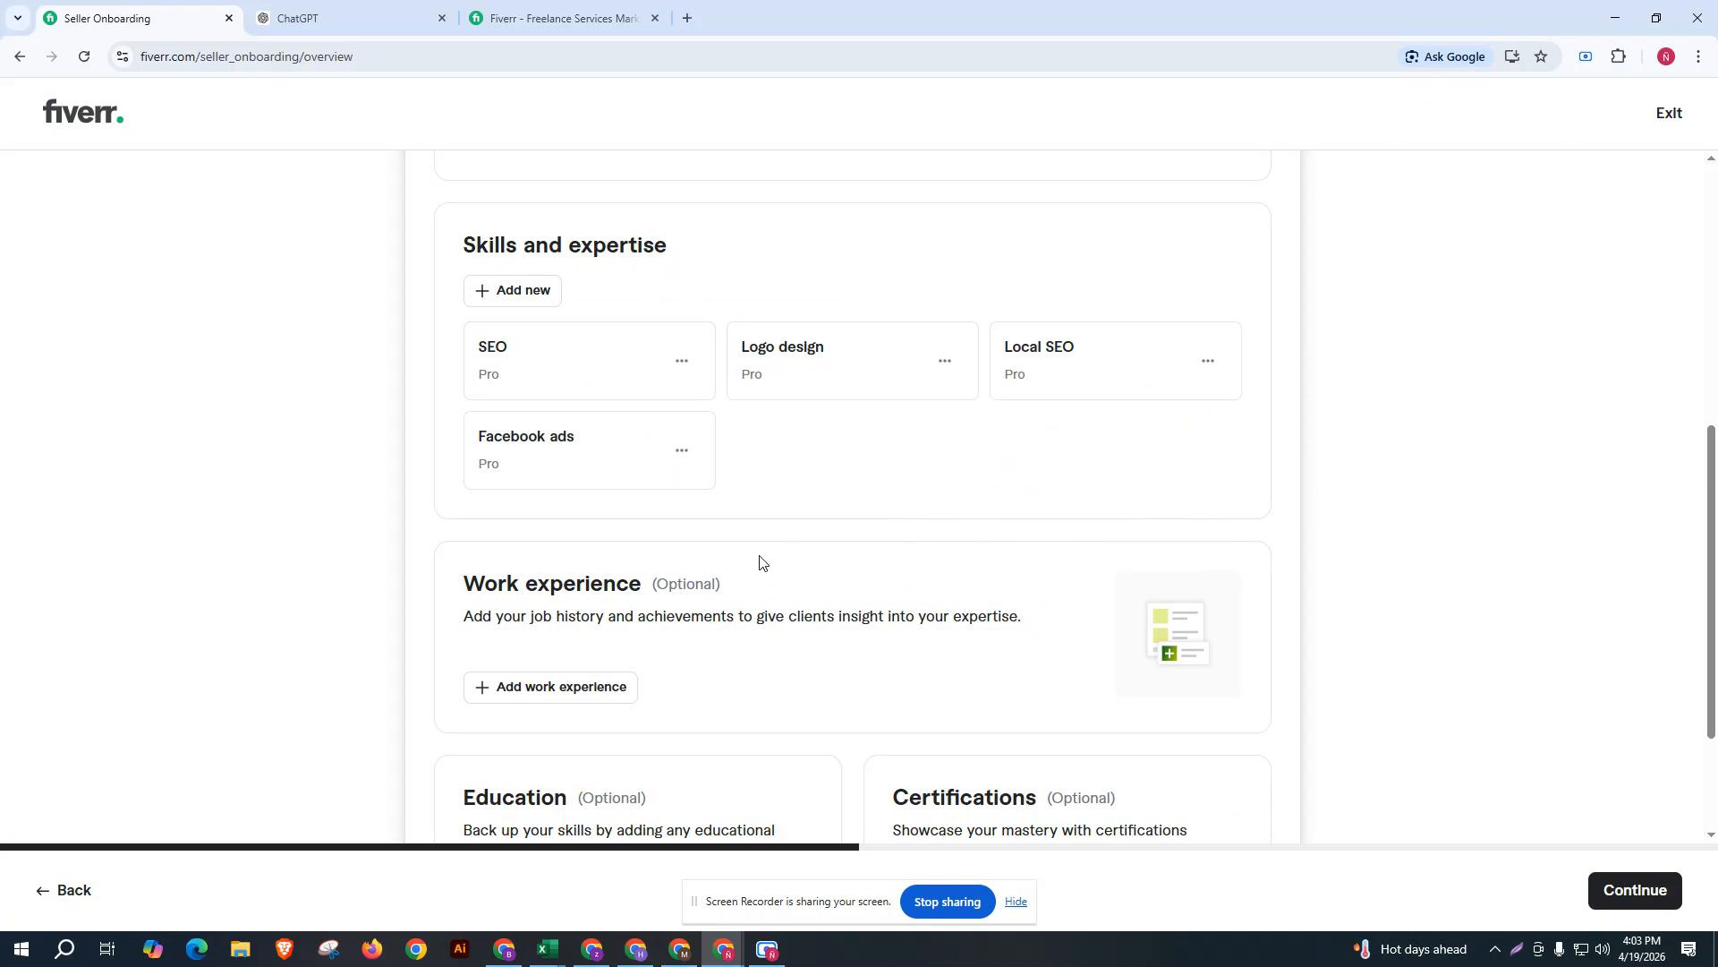
Start an education entry in the profile and set its country to Bangladesh.
scroll(799, 557, "down", 2)
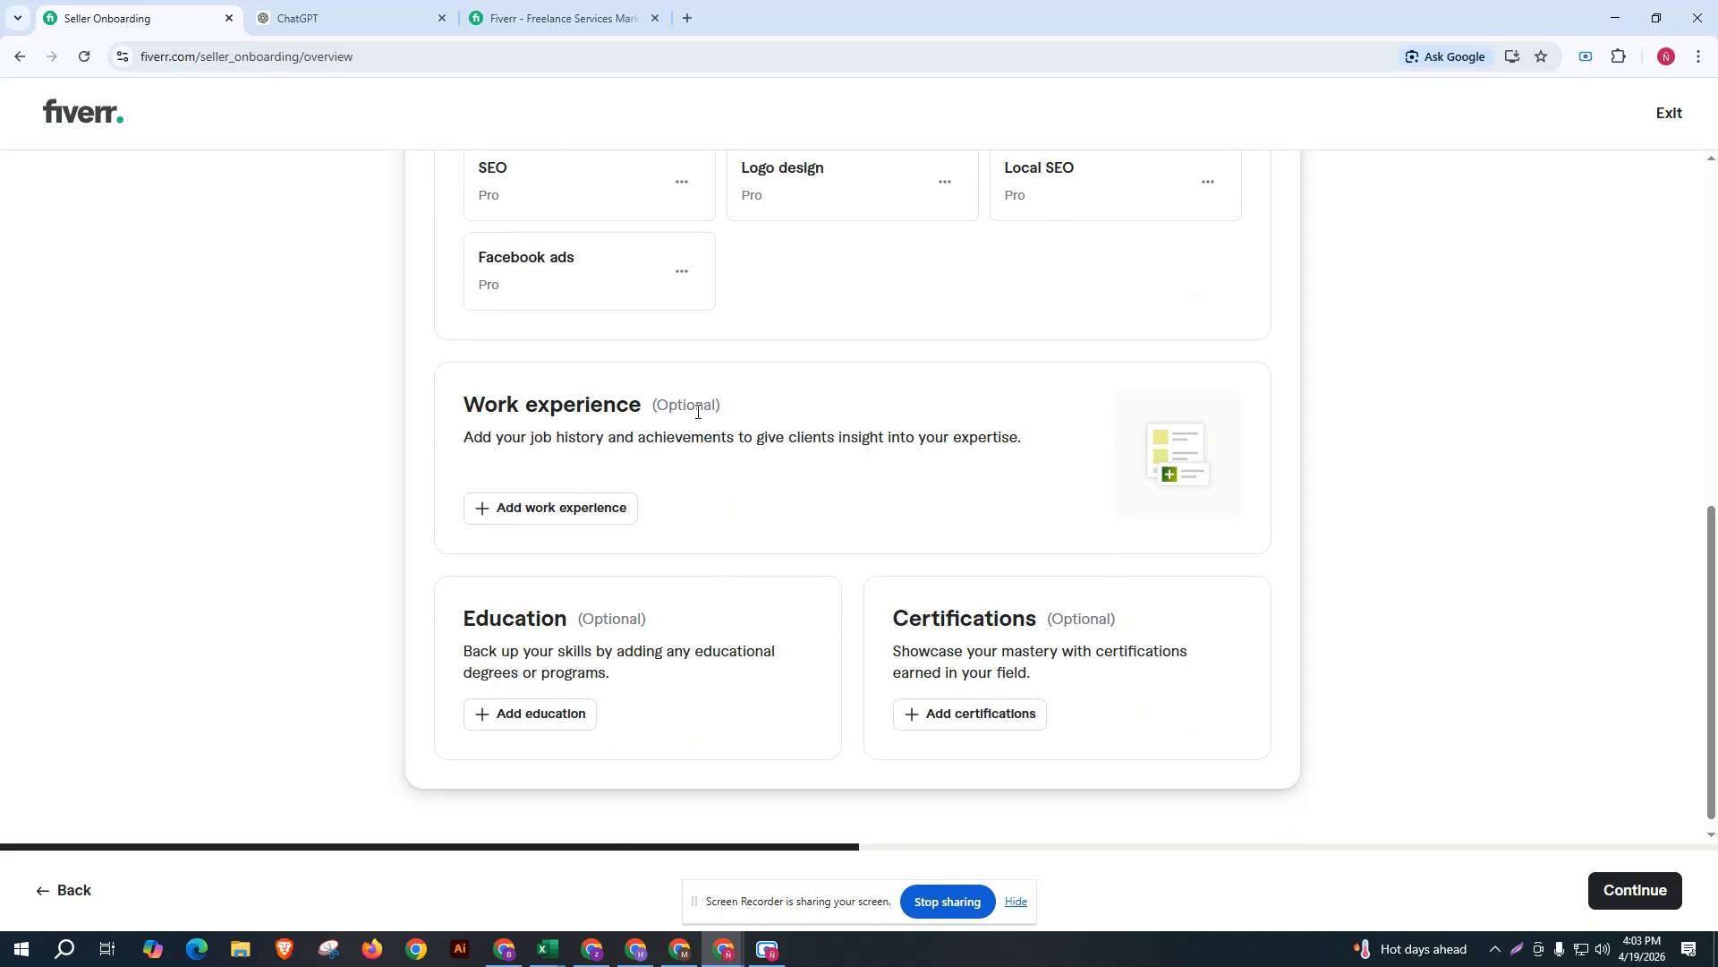
scroll(564, 537, "down", 1)
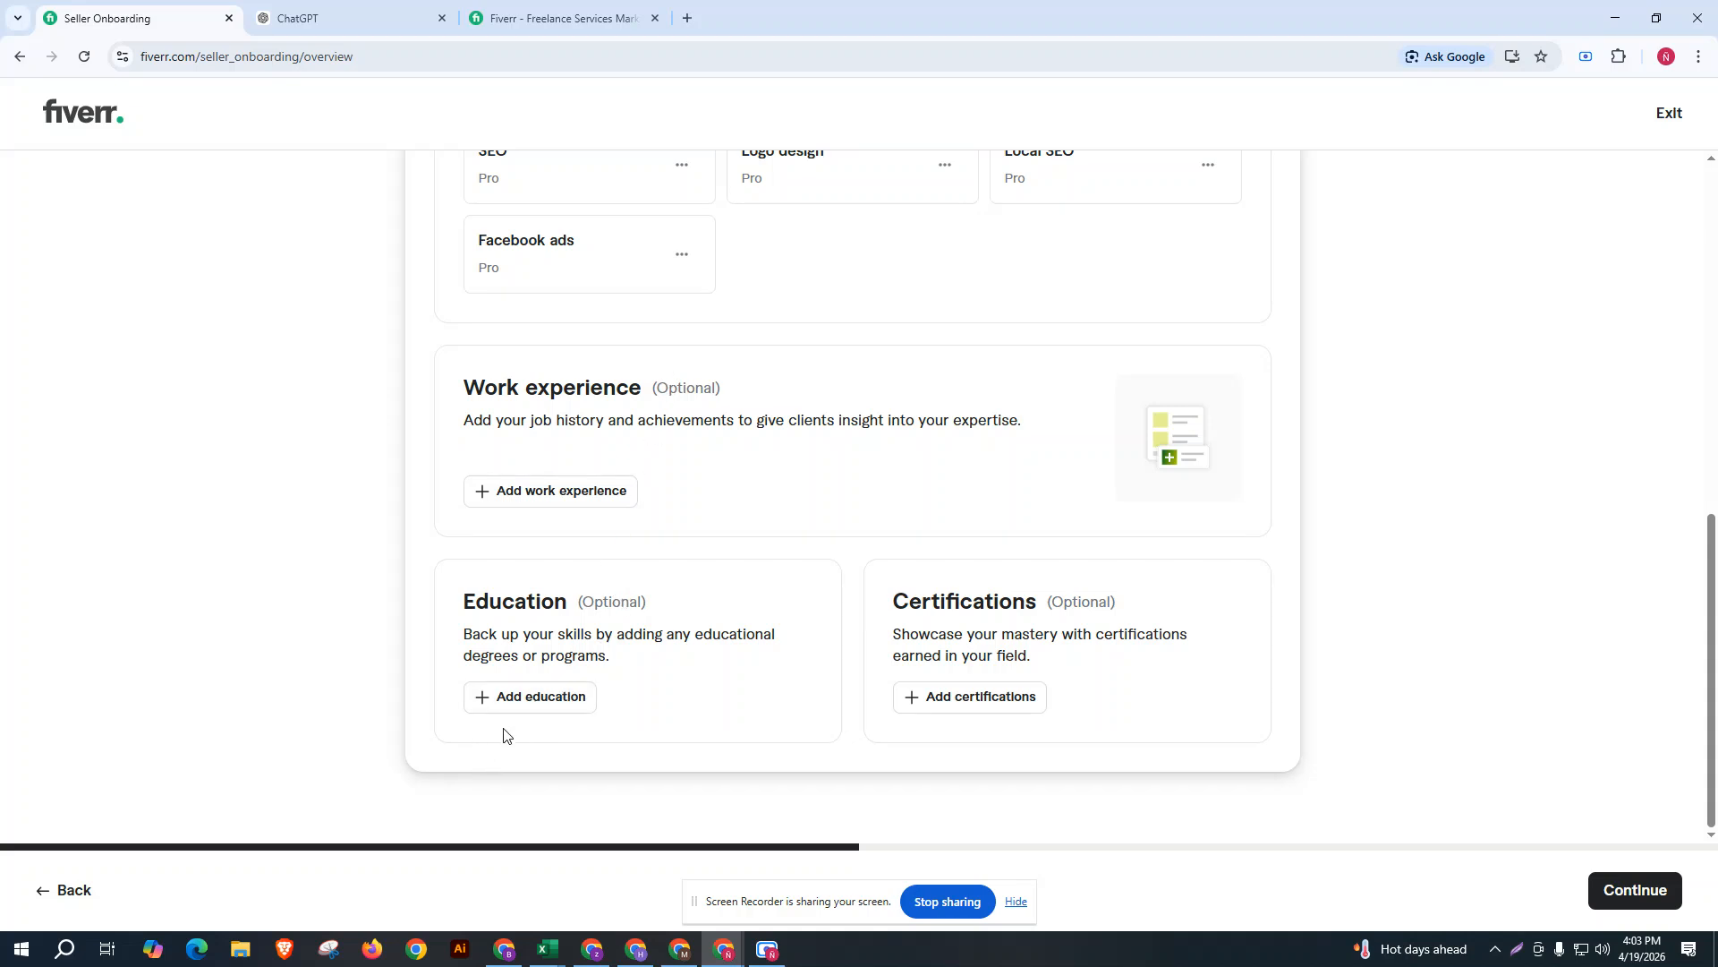
left_click(516, 704)
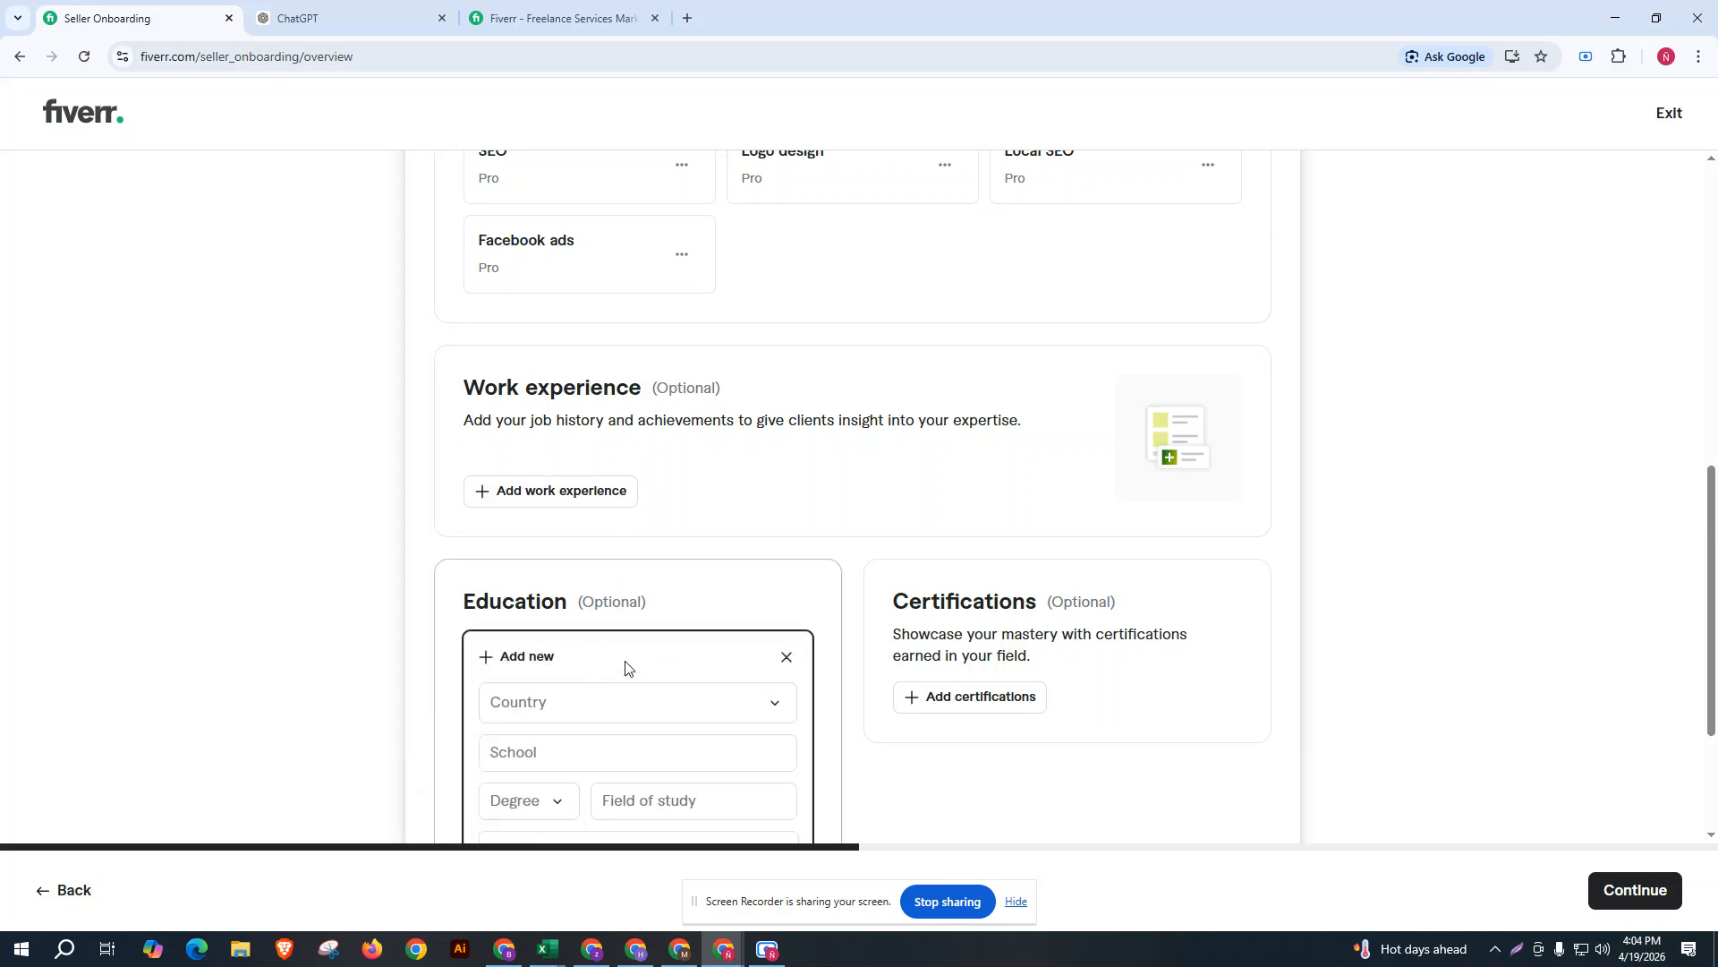
scroll(680, 627, "down", 2)
left_click(733, 535)
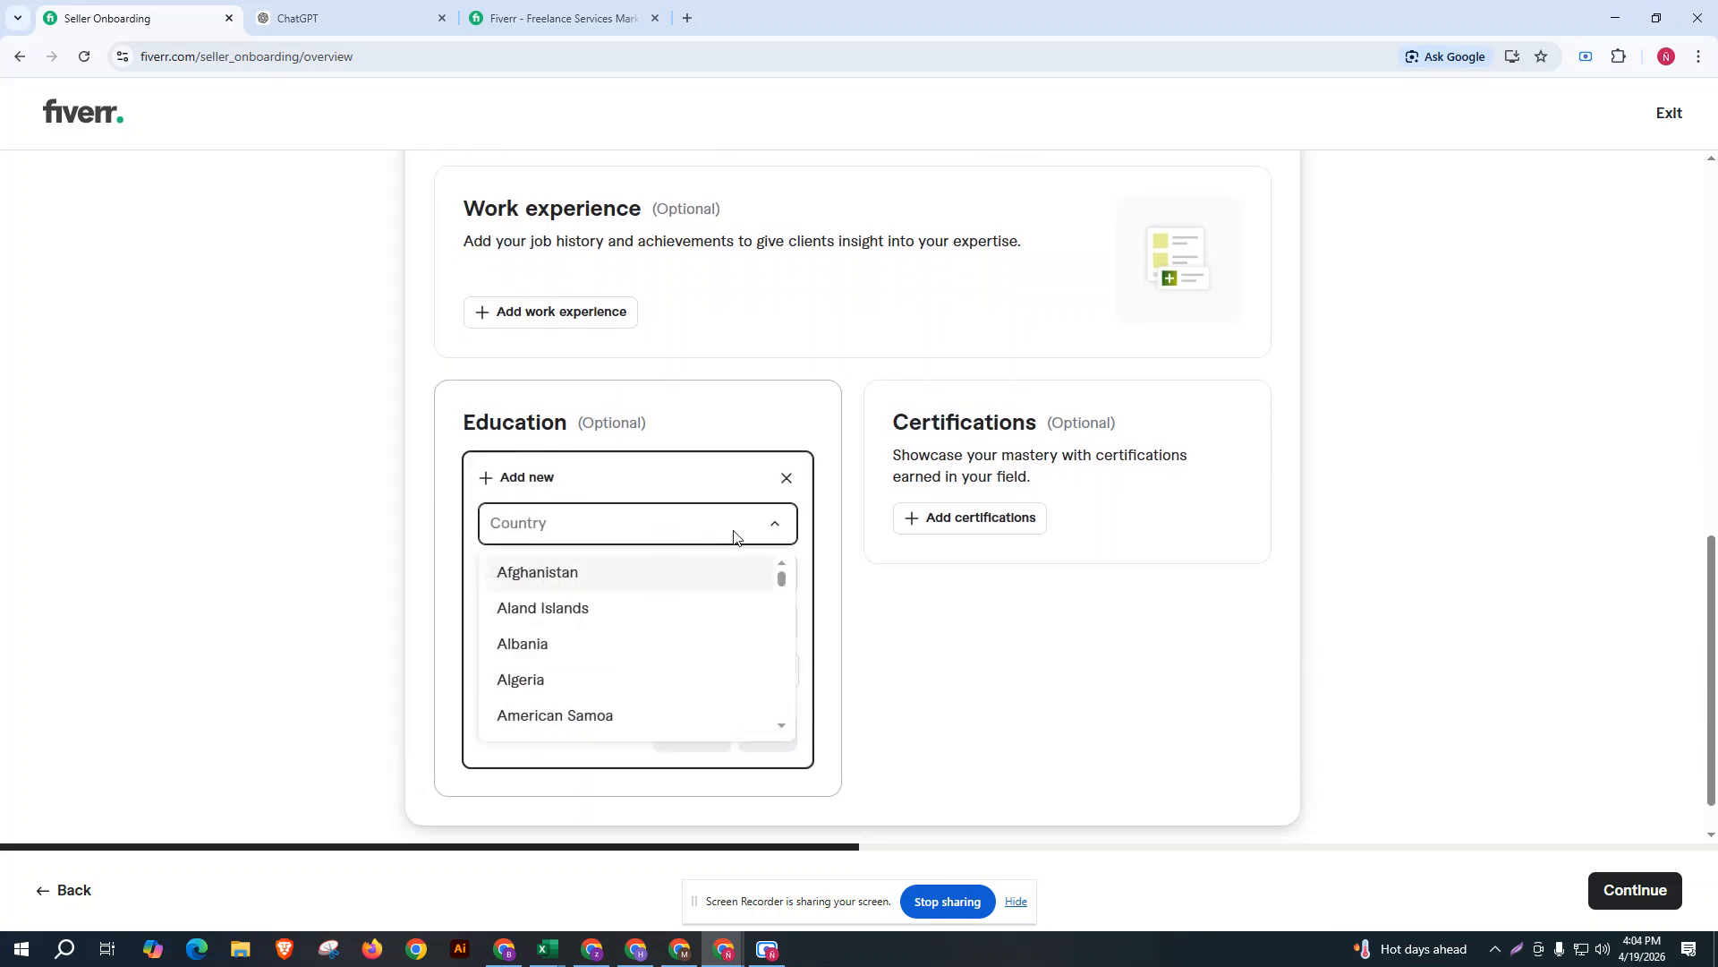
scroll(613, 671, "down", 3)
scroll(609, 668, "down", 5)
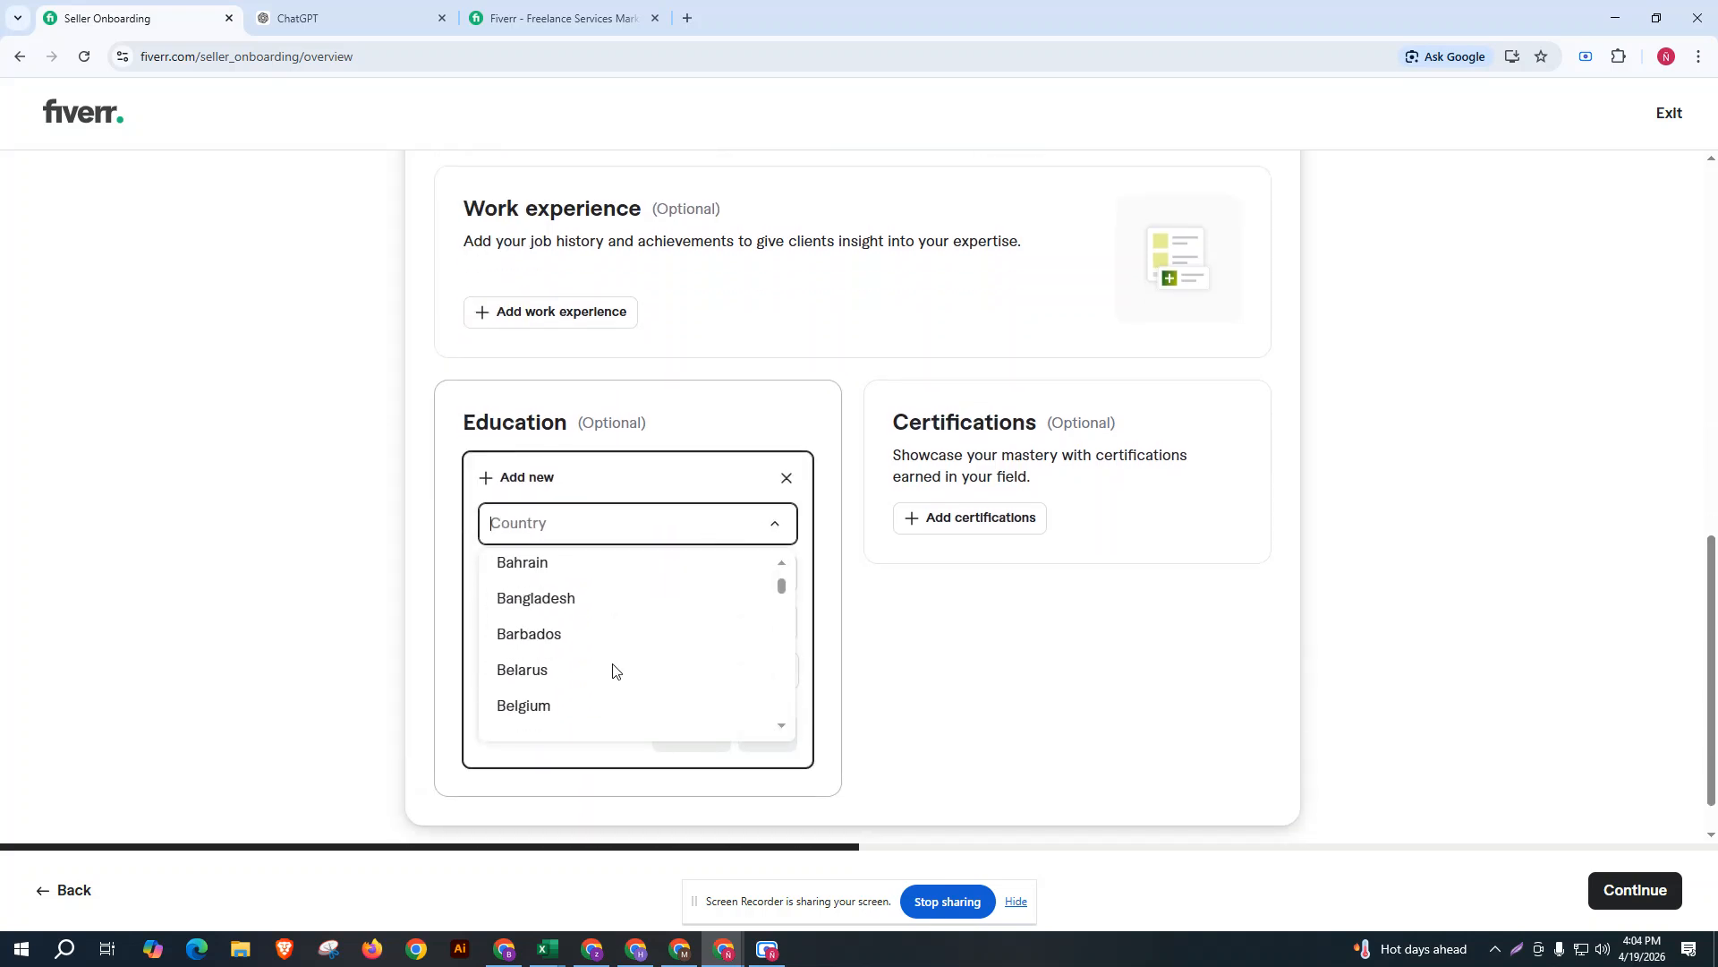
scroll(582, 672, "up", 2)
left_click(561, 680)
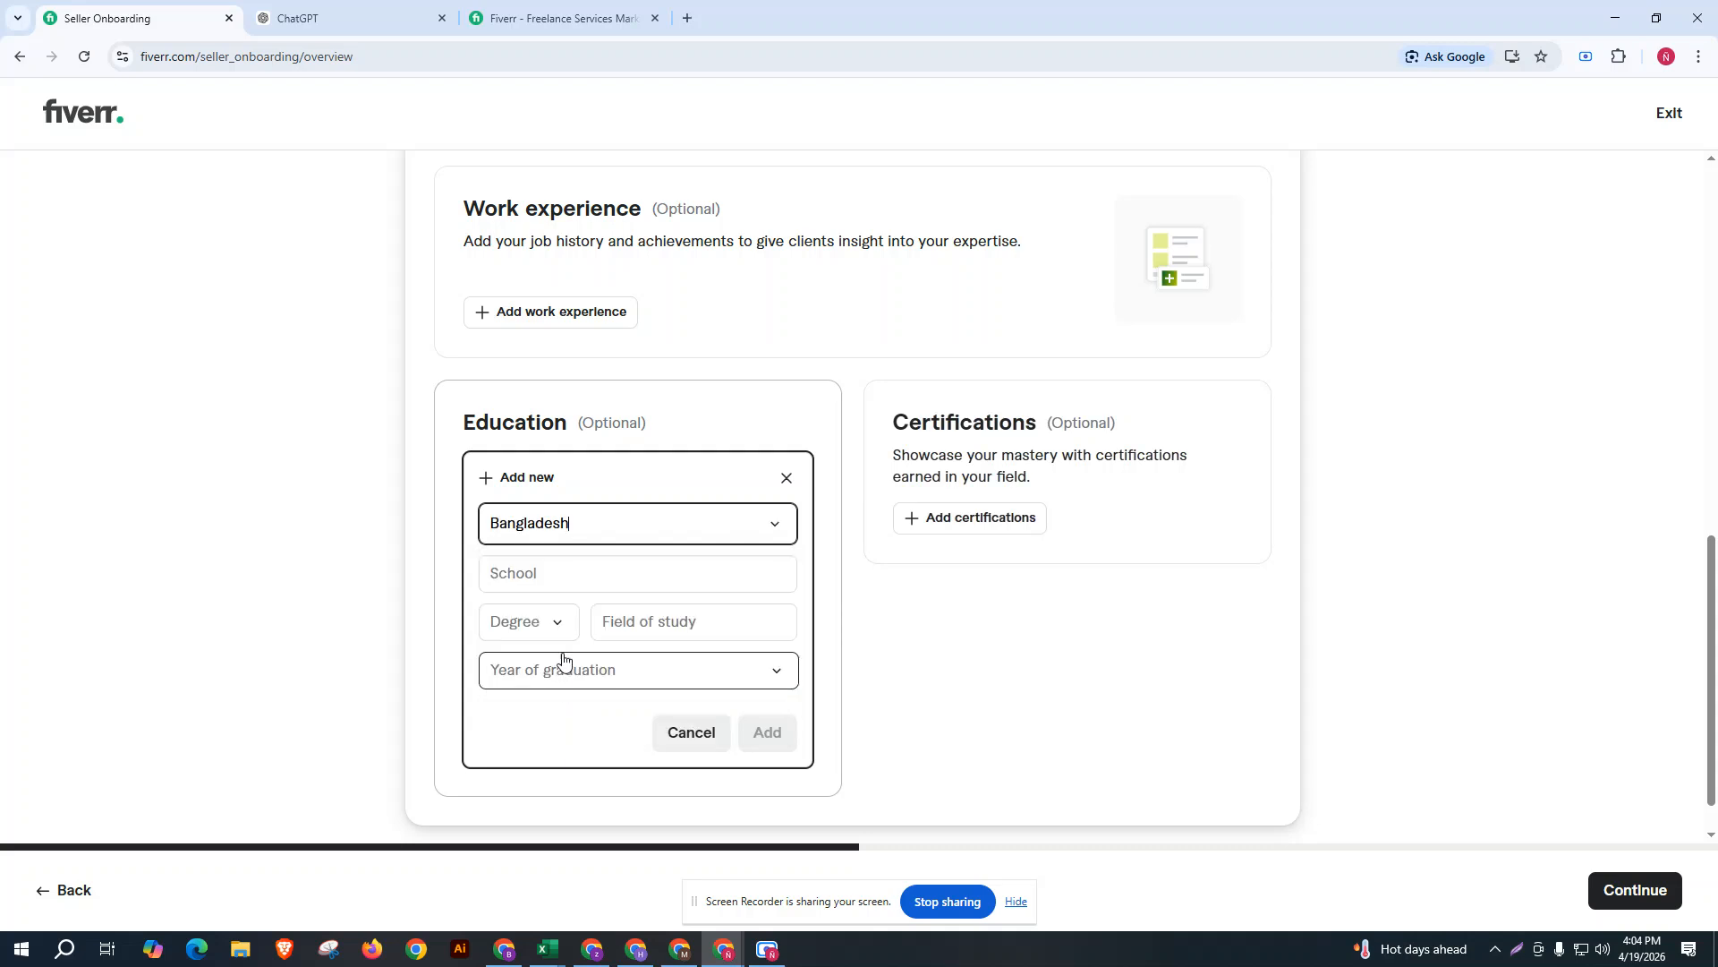
Set the degree of the education entry to M.A.
left_click(551, 574)
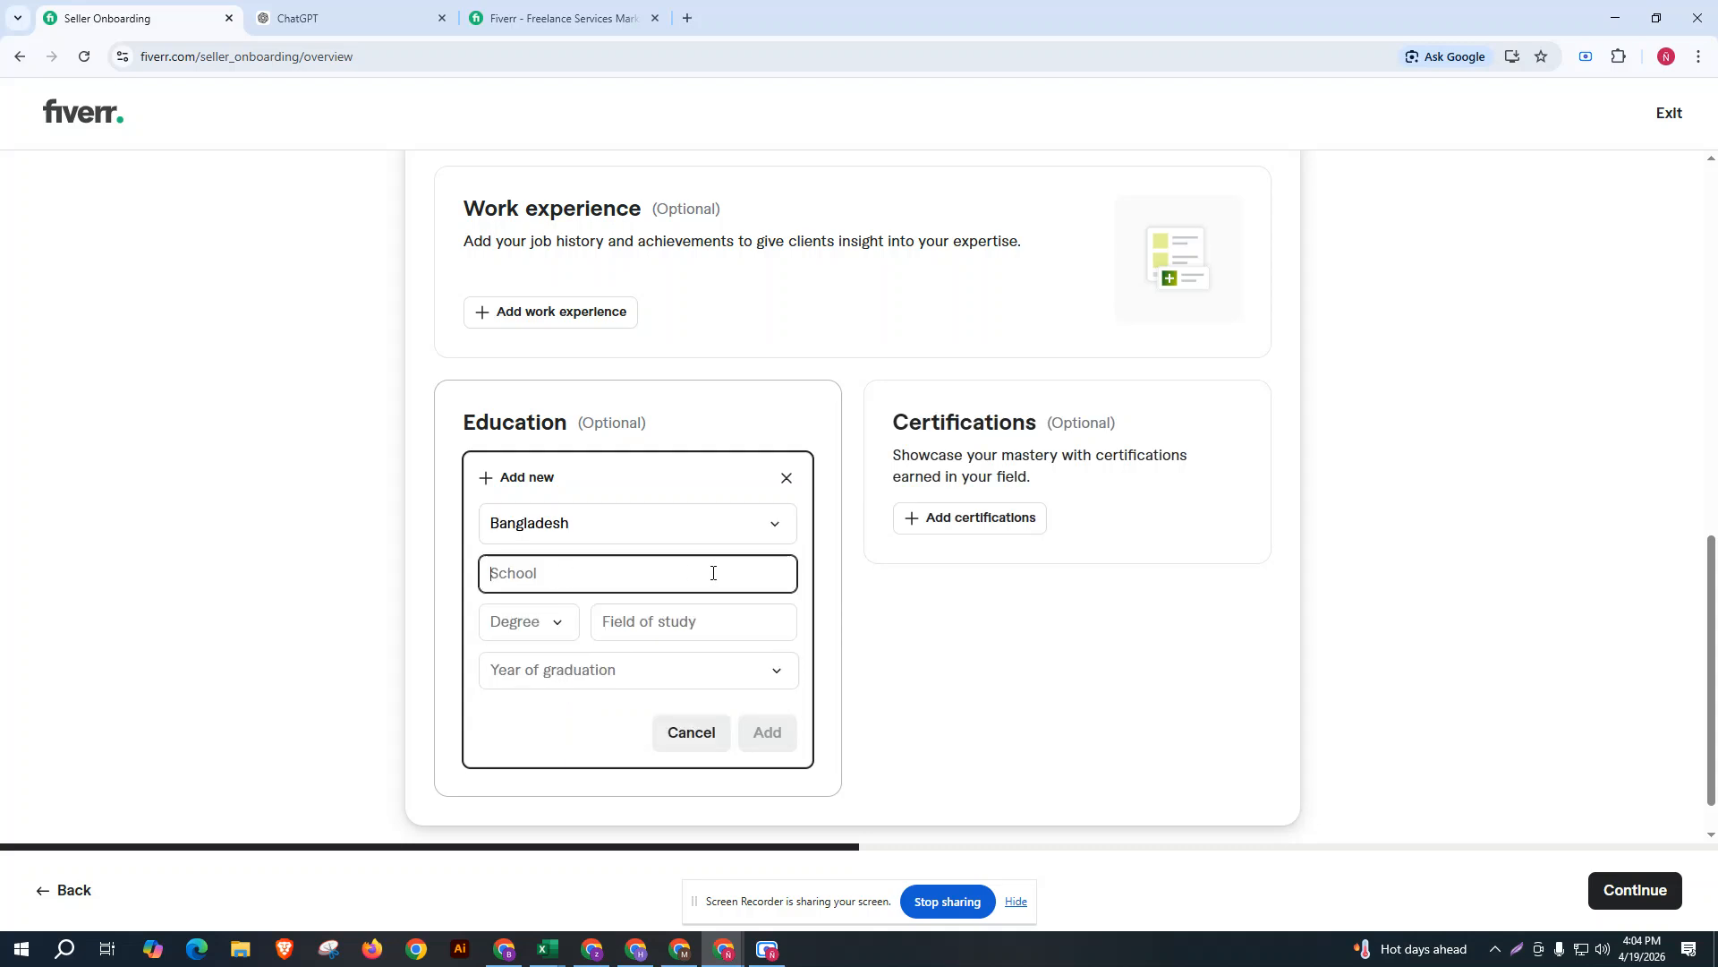
left_click(561, 622)
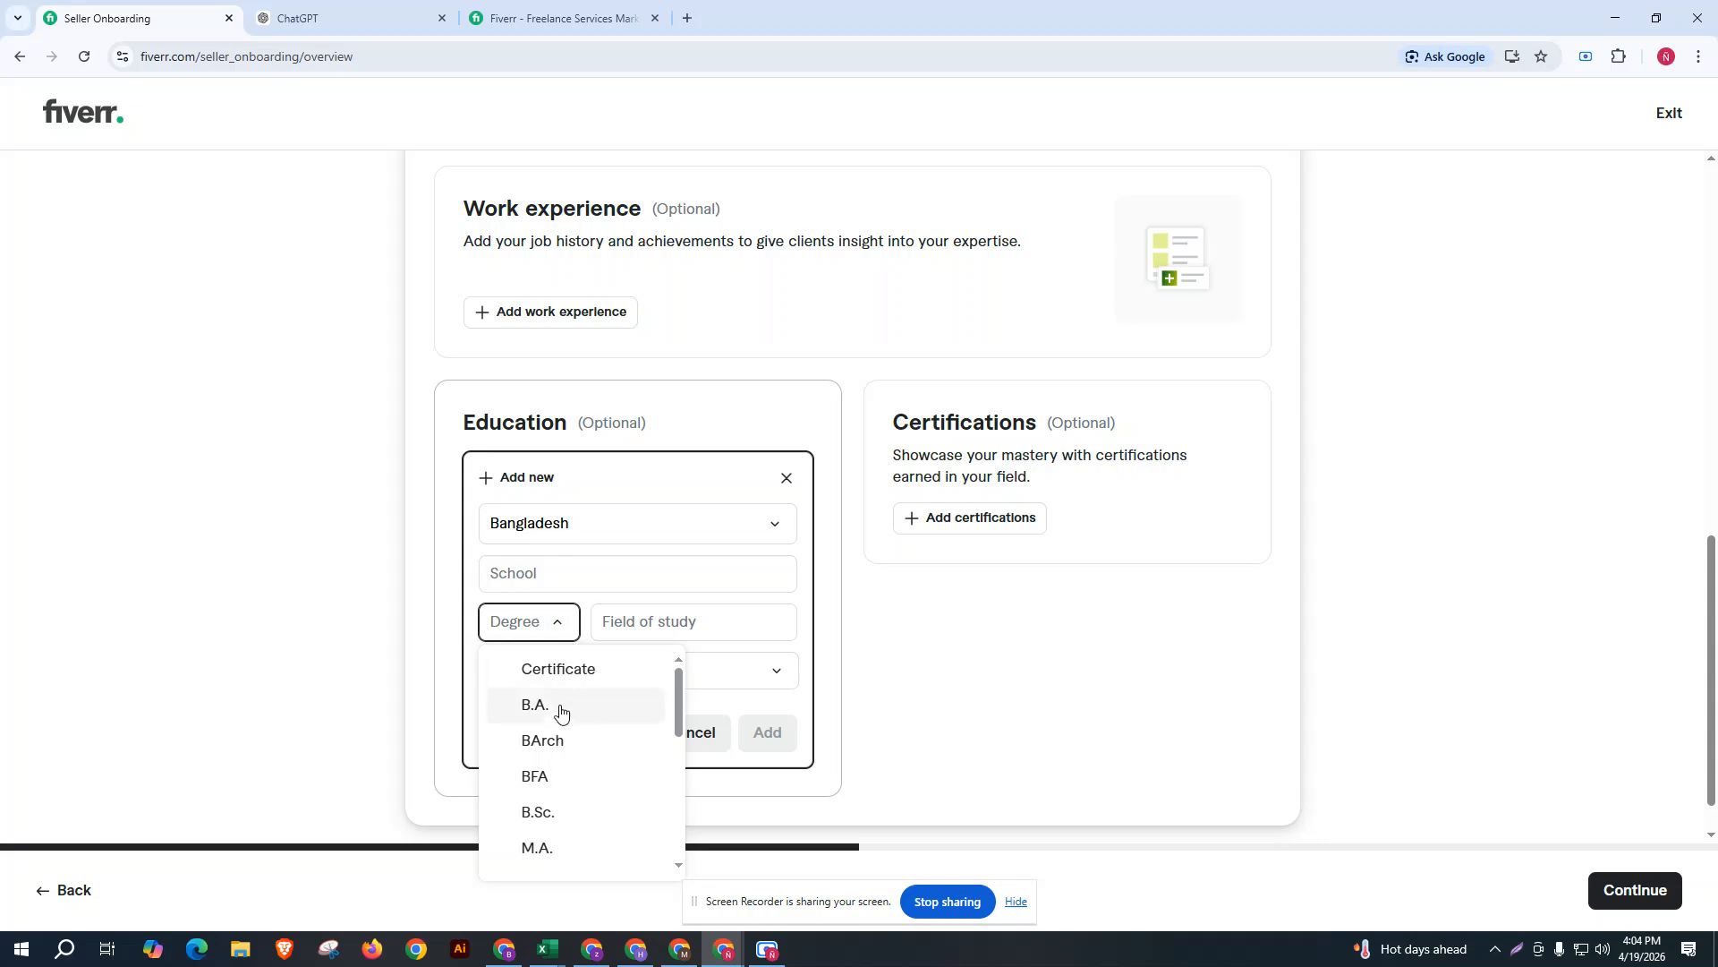
scroll(555, 774, "down", 1)
left_click(550, 759)
left_click(568, 584)
left_click(656, 618)
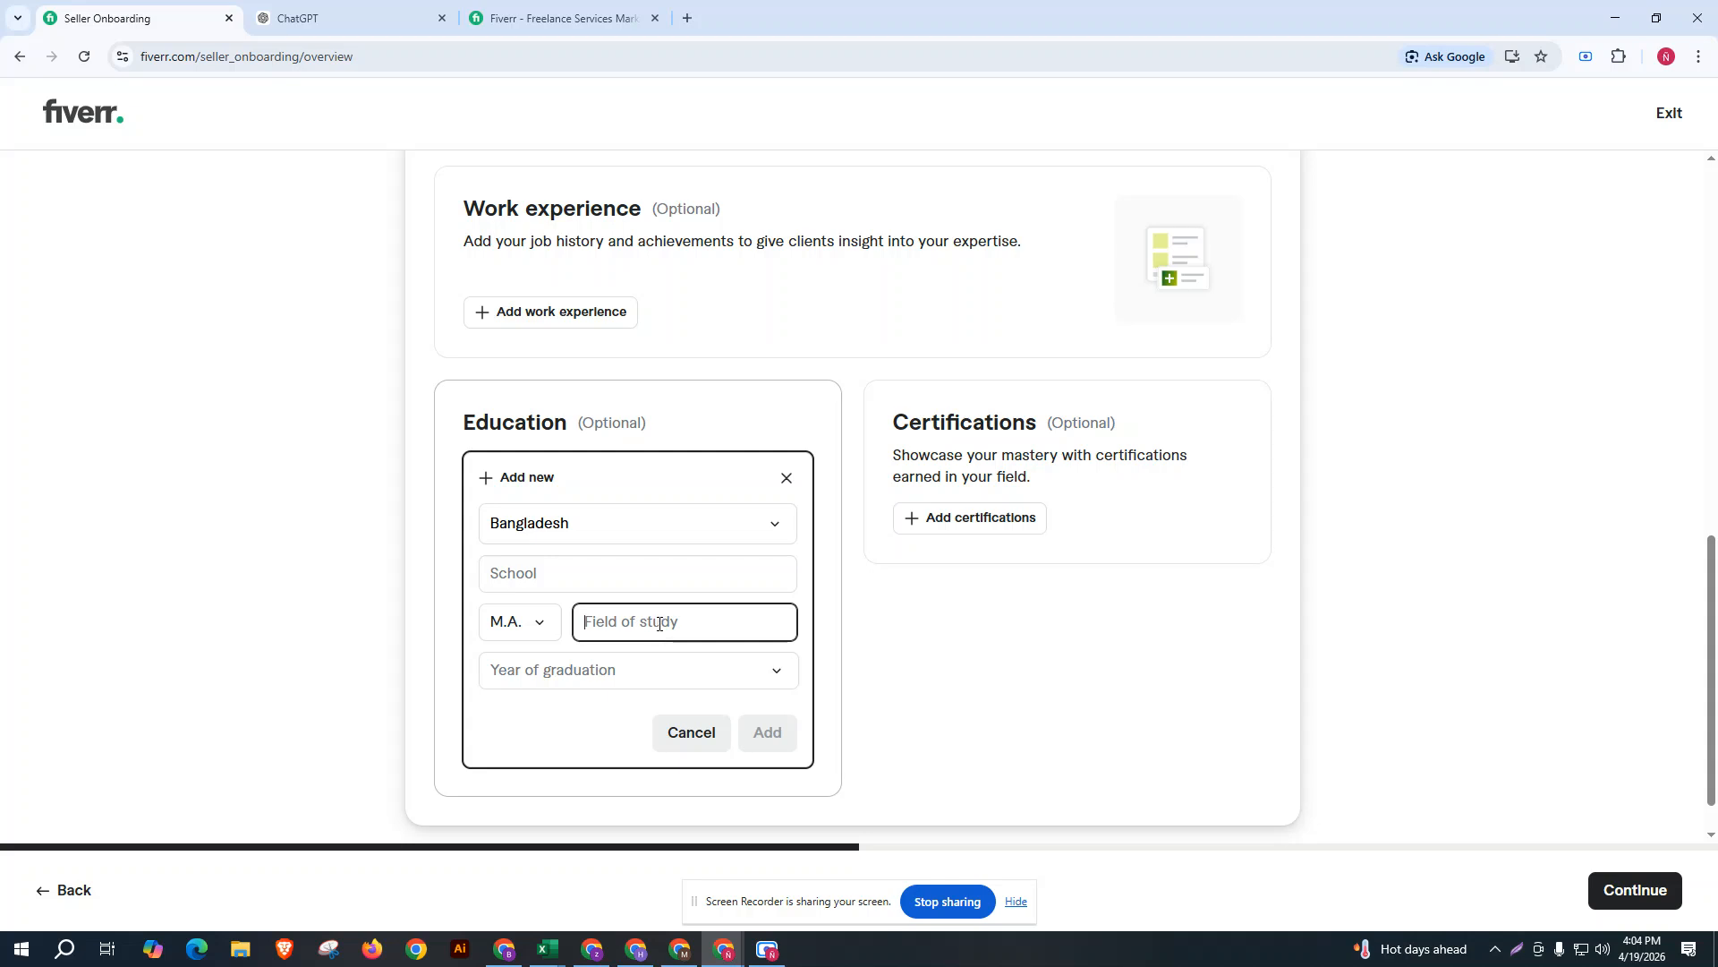
left_click(621, 683)
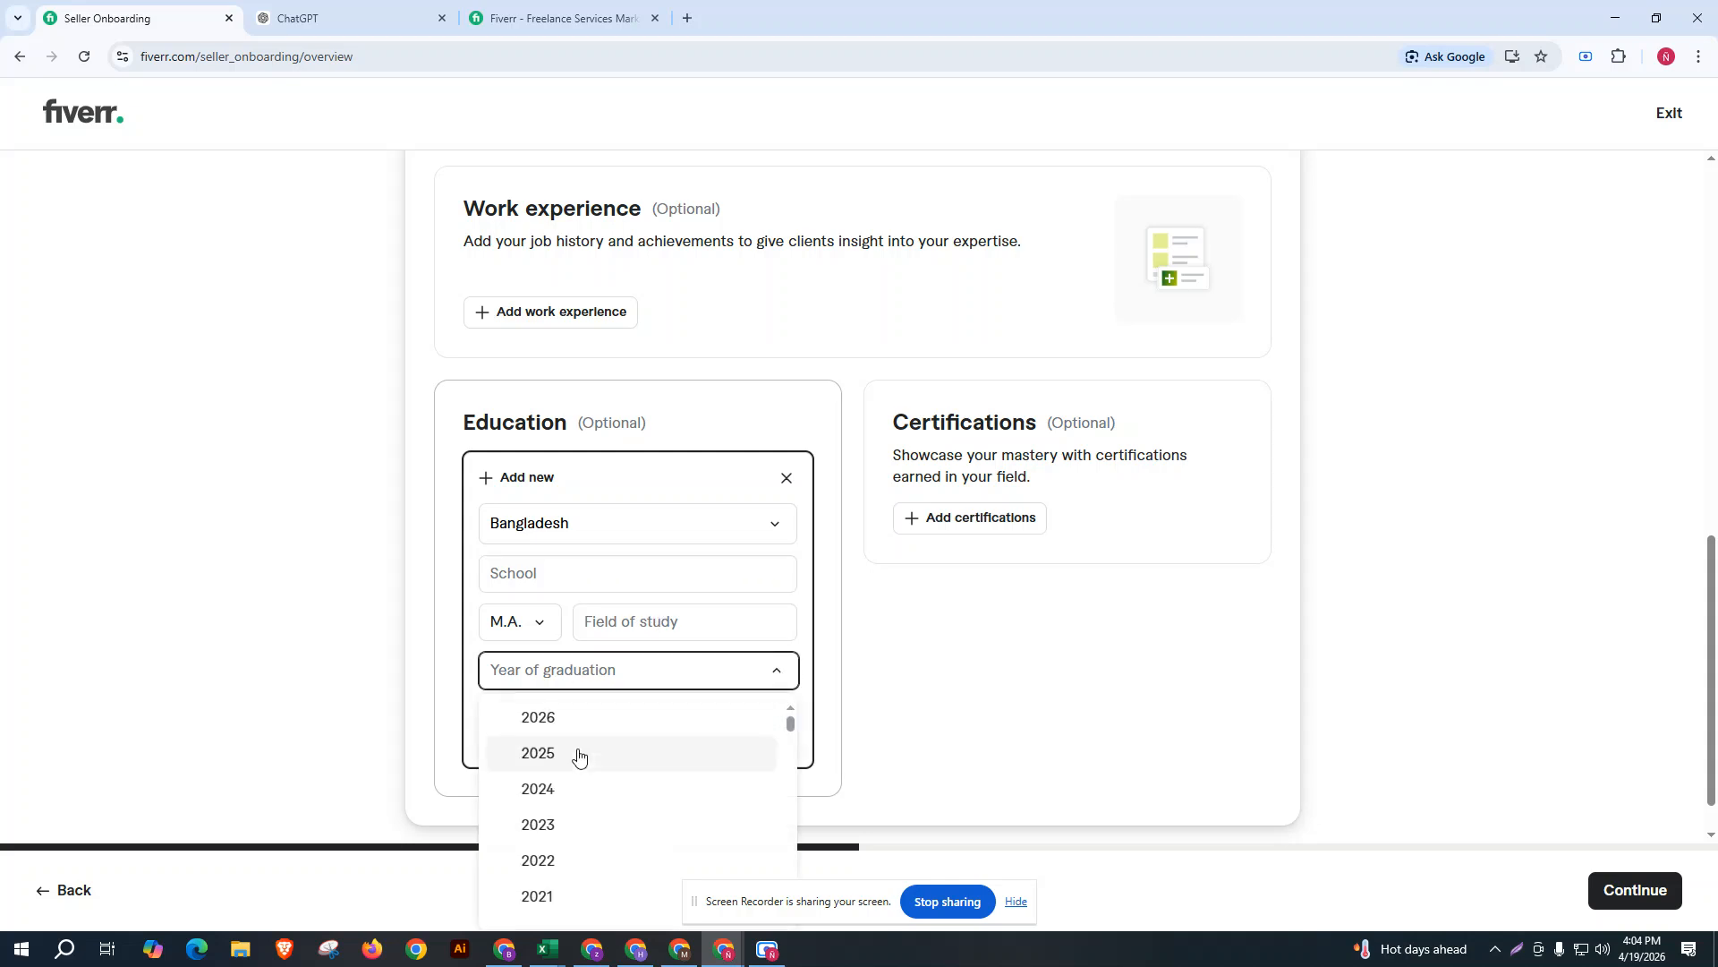
Enter National University as the school of the education entry.
left_click(568, 582)
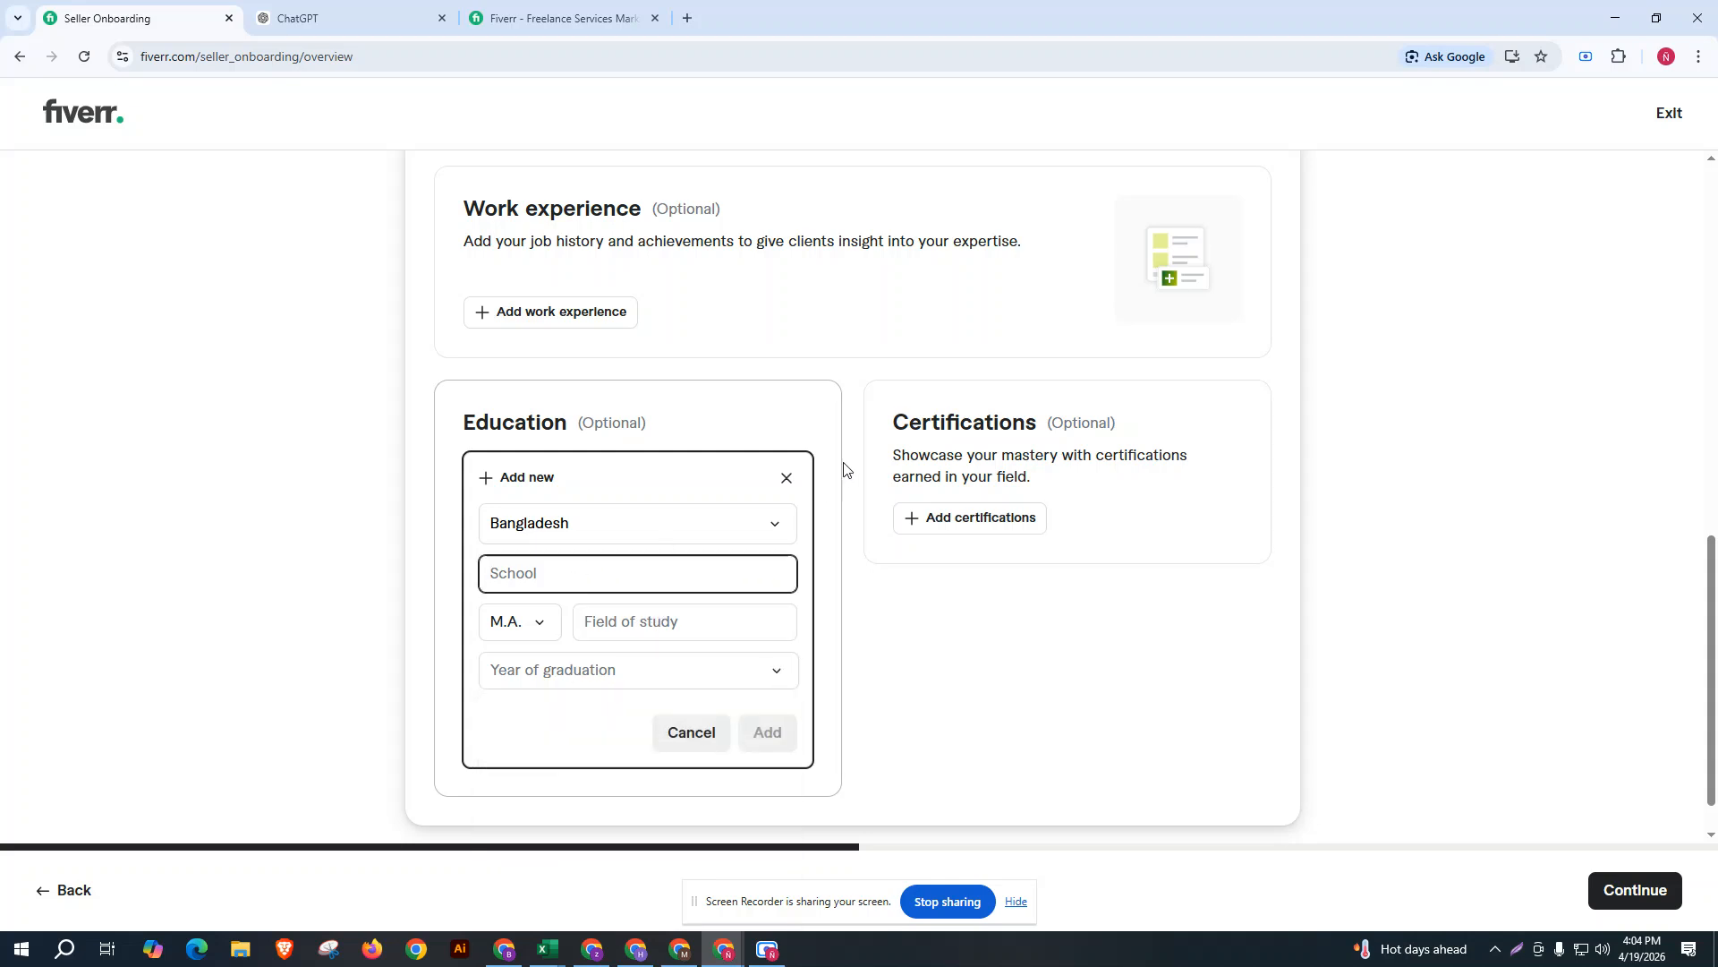
type("n")
key("BackSpace")
type("Na")
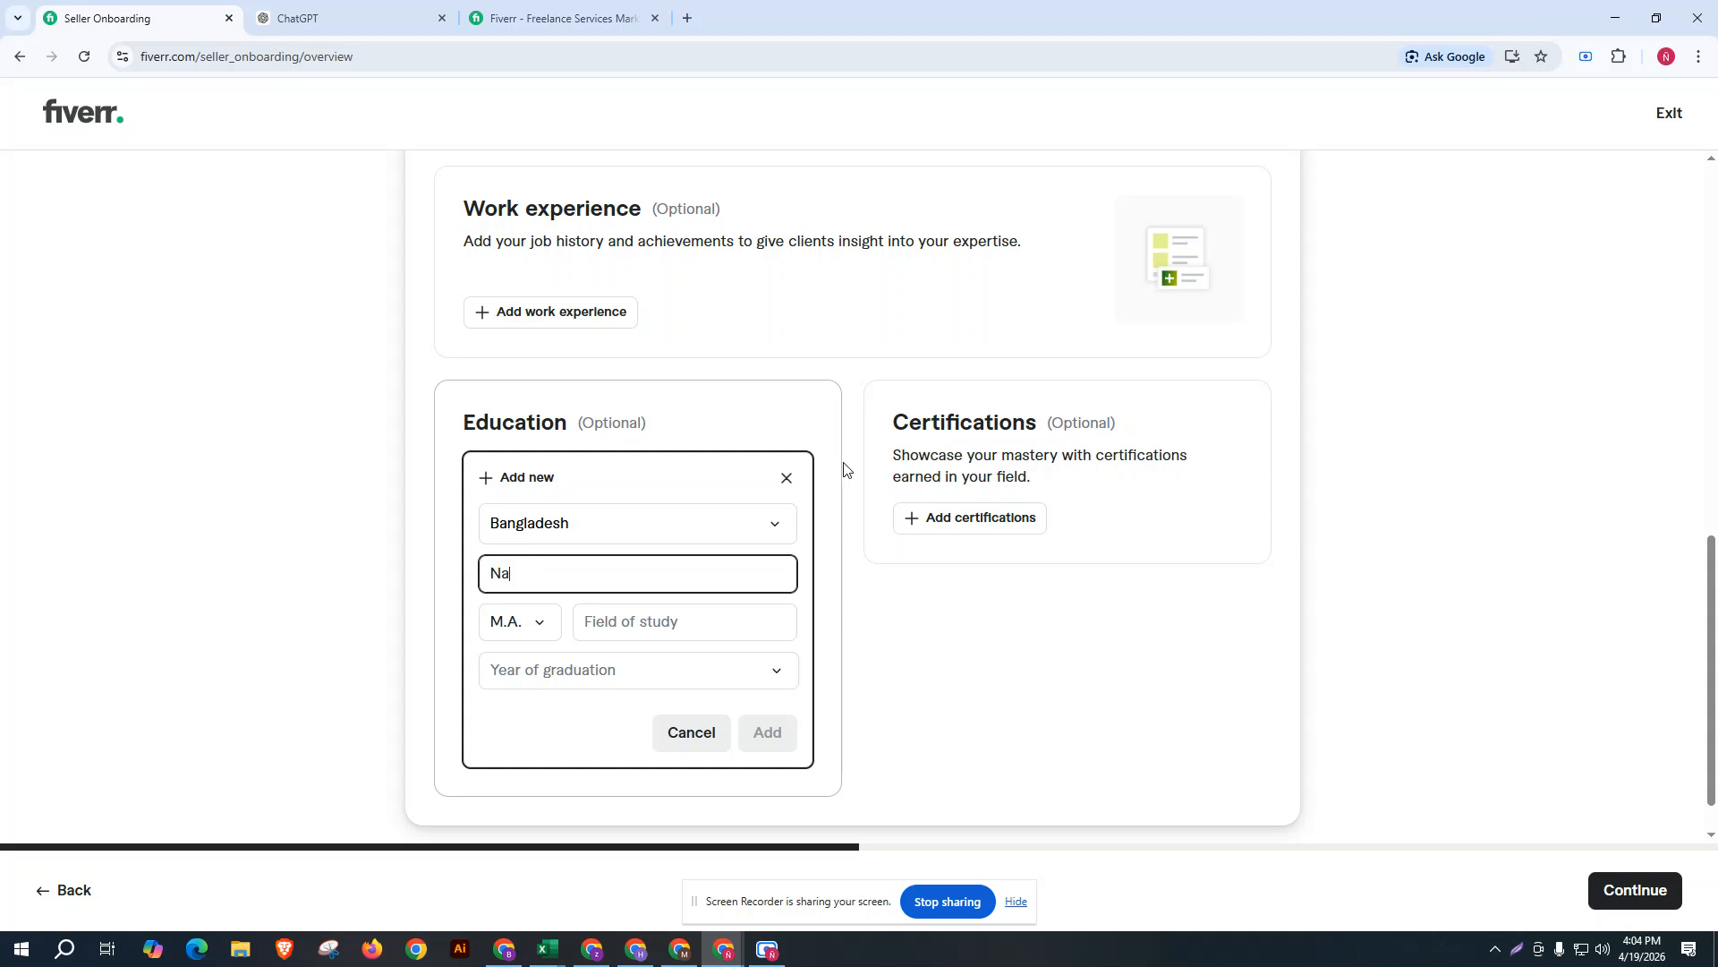
type("tional Univers")
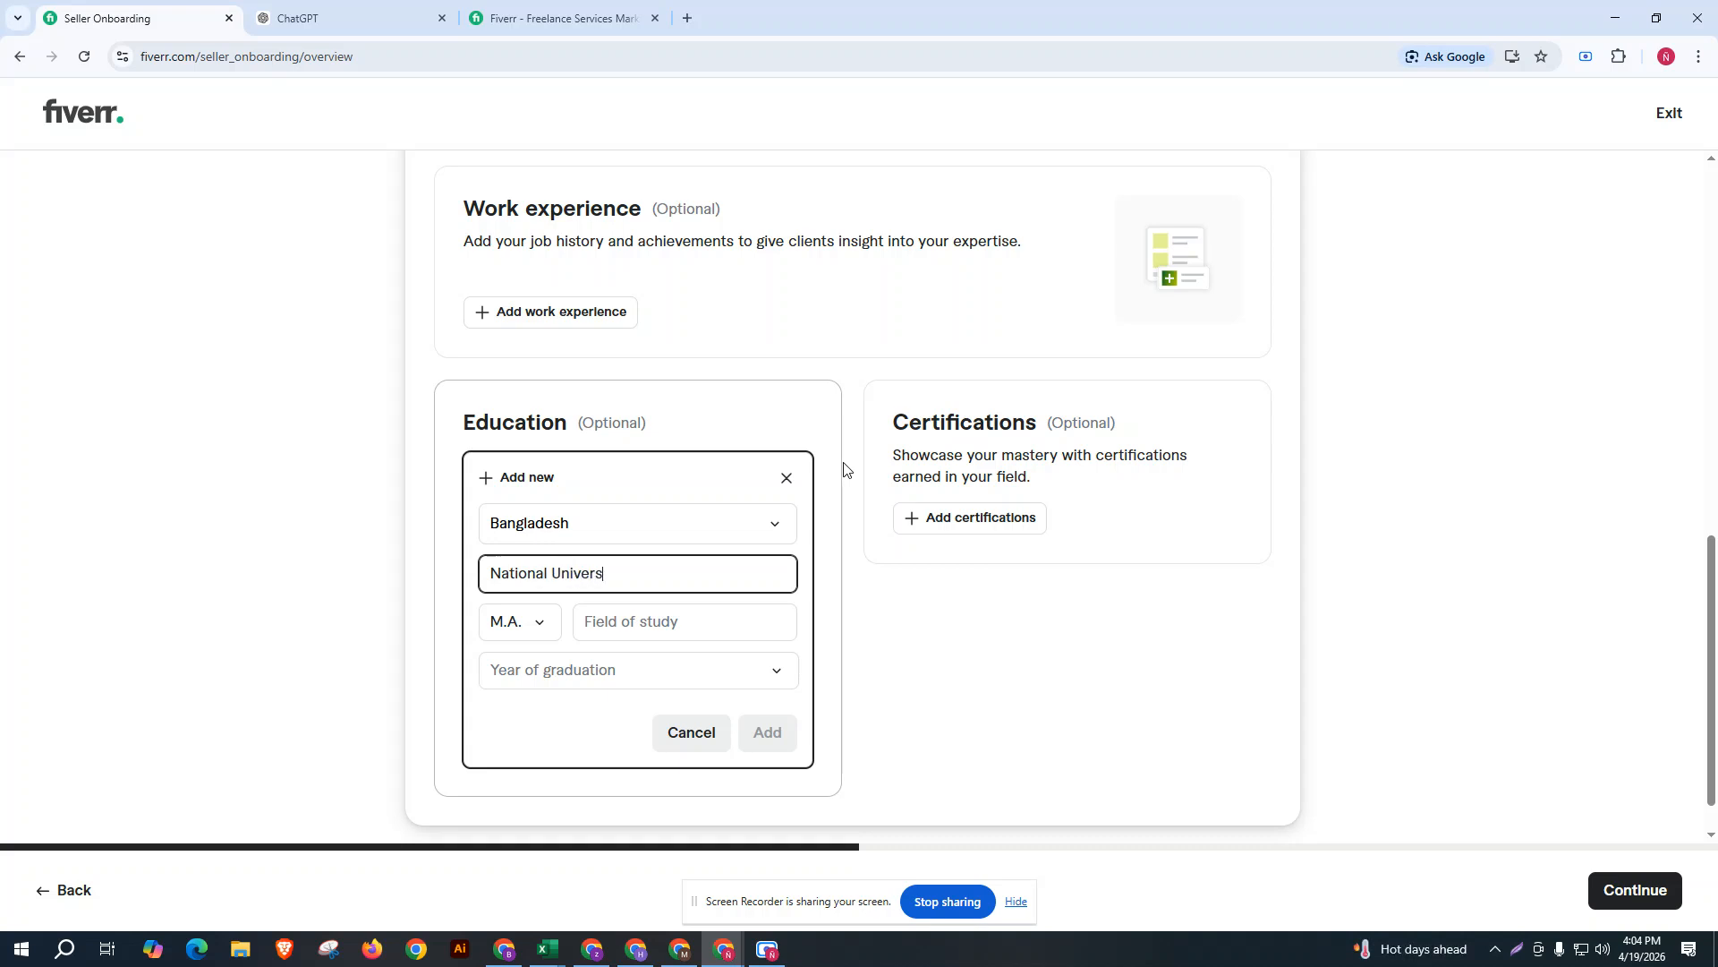
type("ity")
Enter Philosophy as the field of study with graduation year 2014 and add the education entry to the profile.
left_click(629, 625)
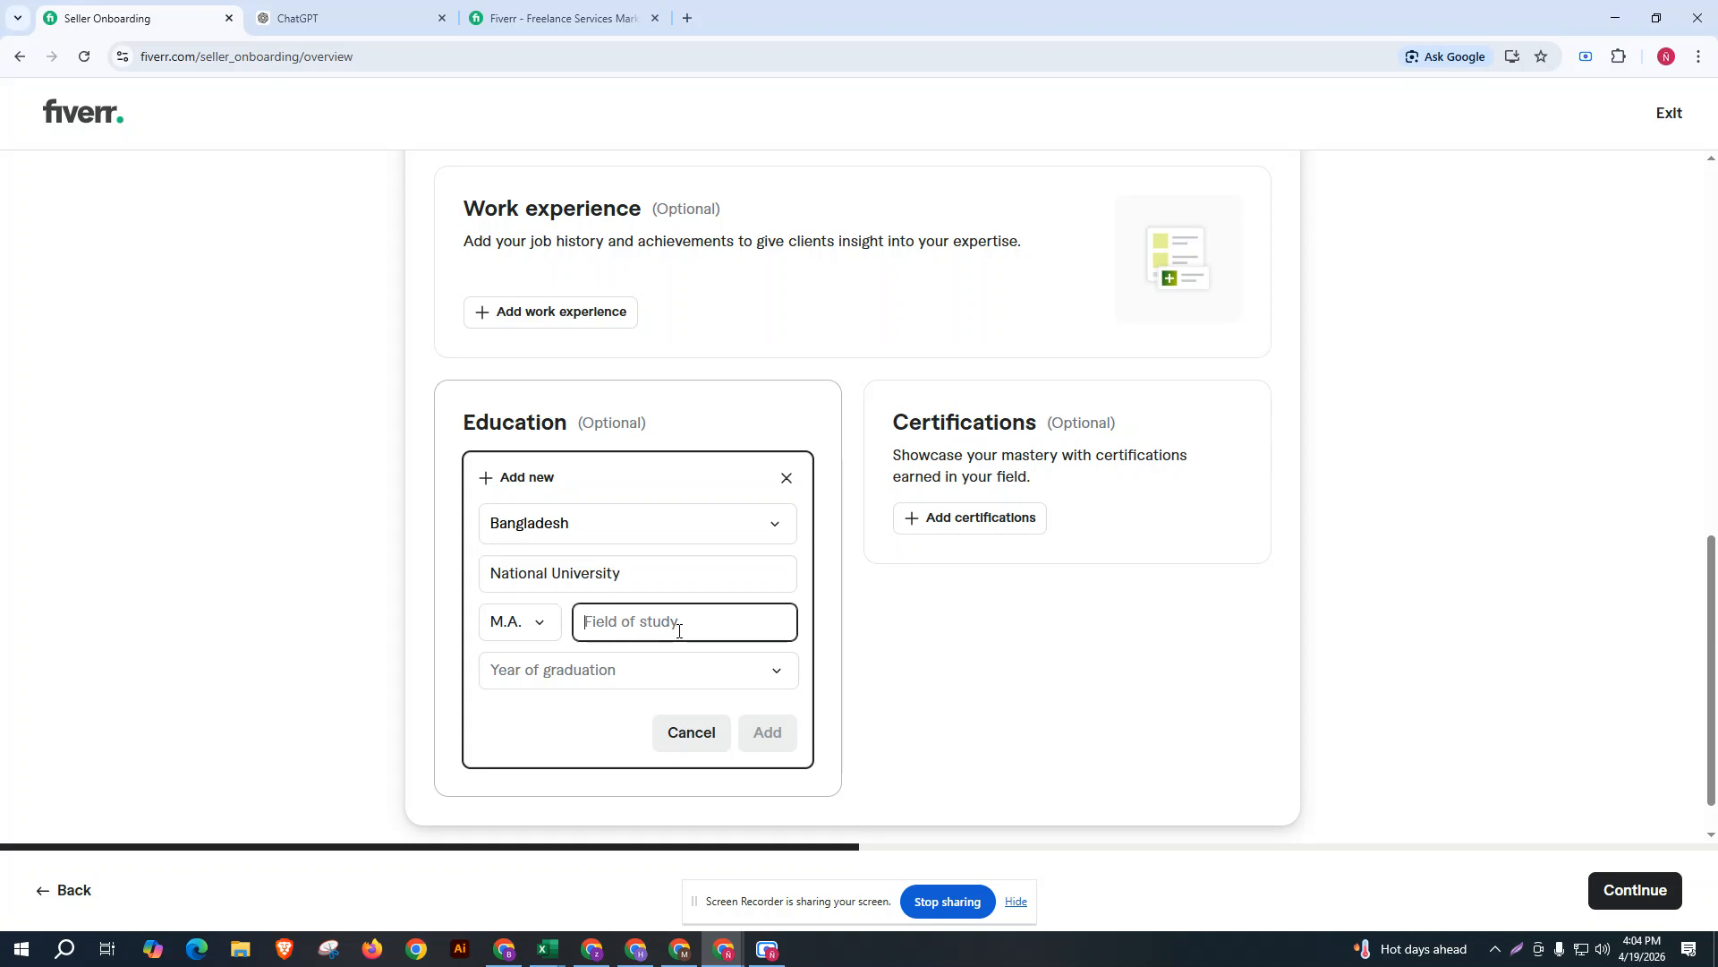
type("Philosophy")
left_click(625, 674)
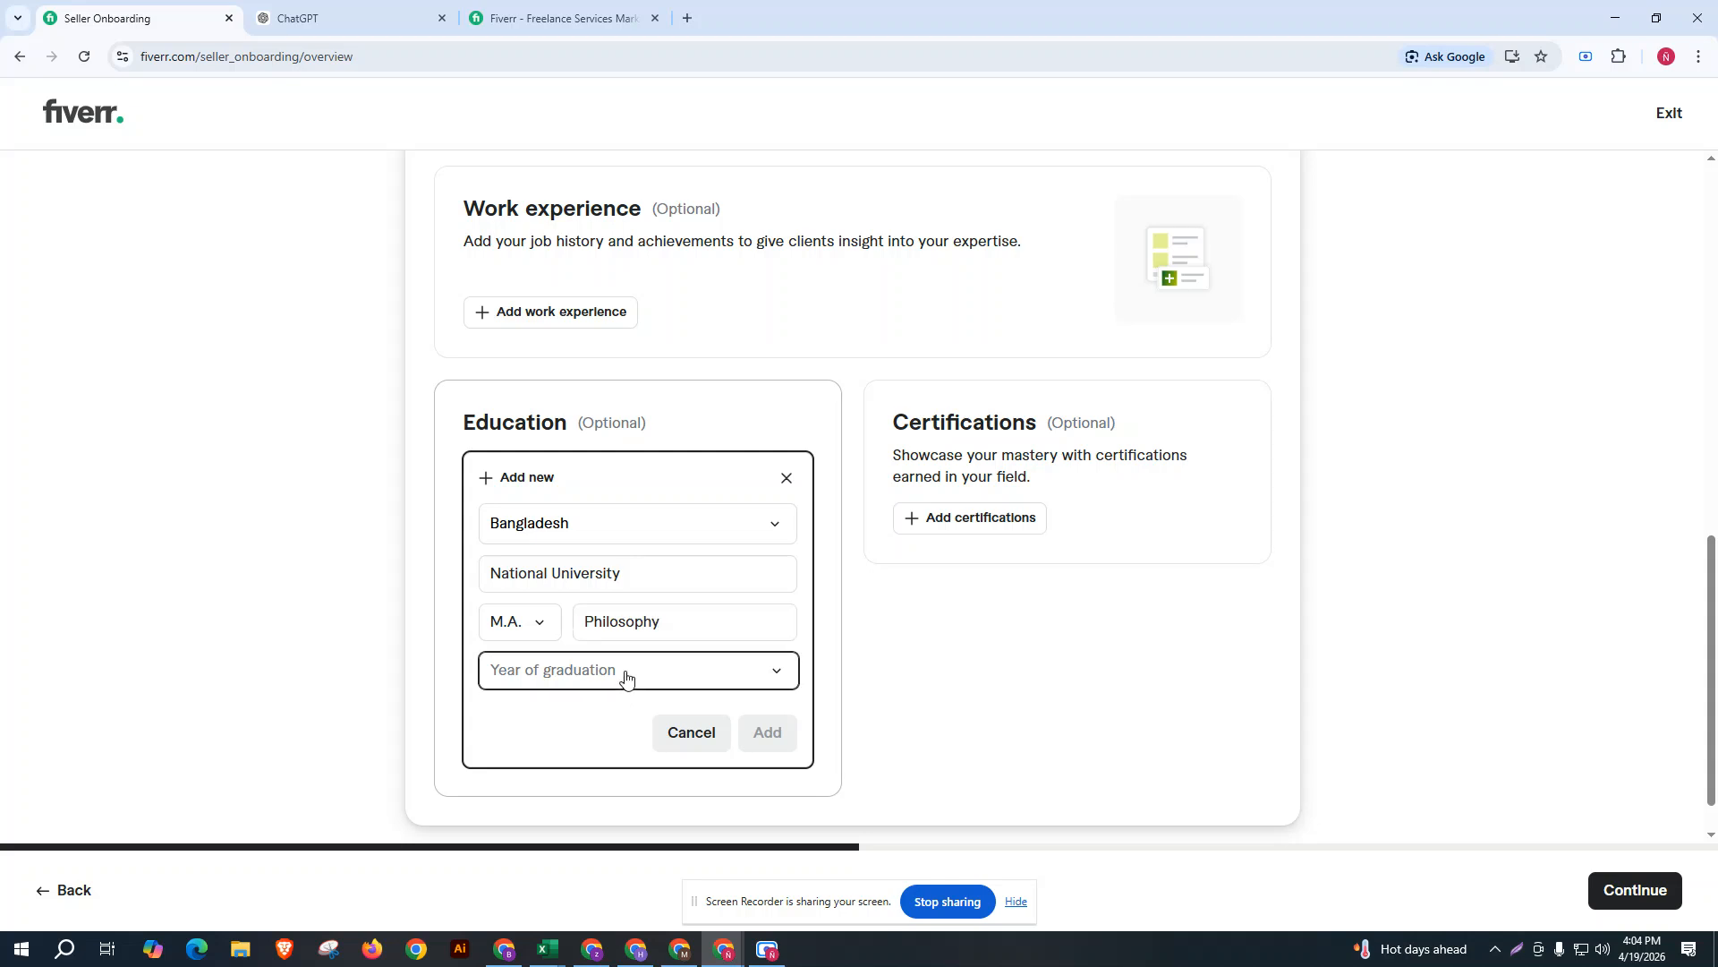
scroll(572, 770, "down", 2)
scroll(572, 774, "down", 3)
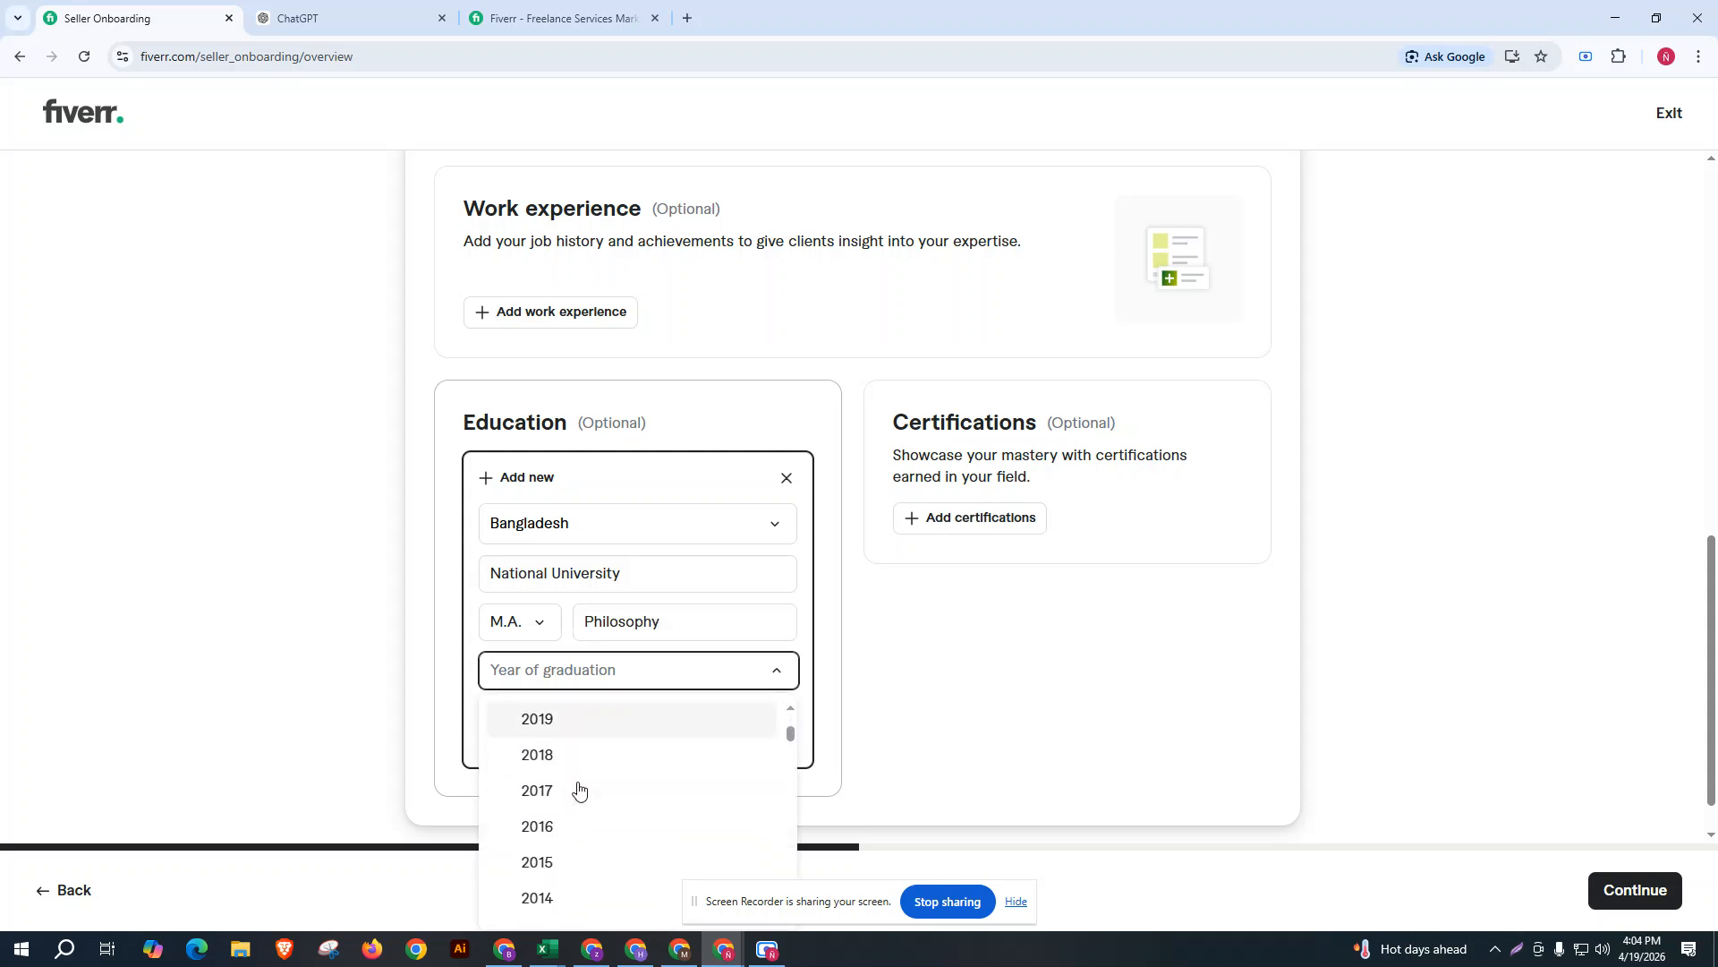
left_click(607, 785)
left_click(761, 735)
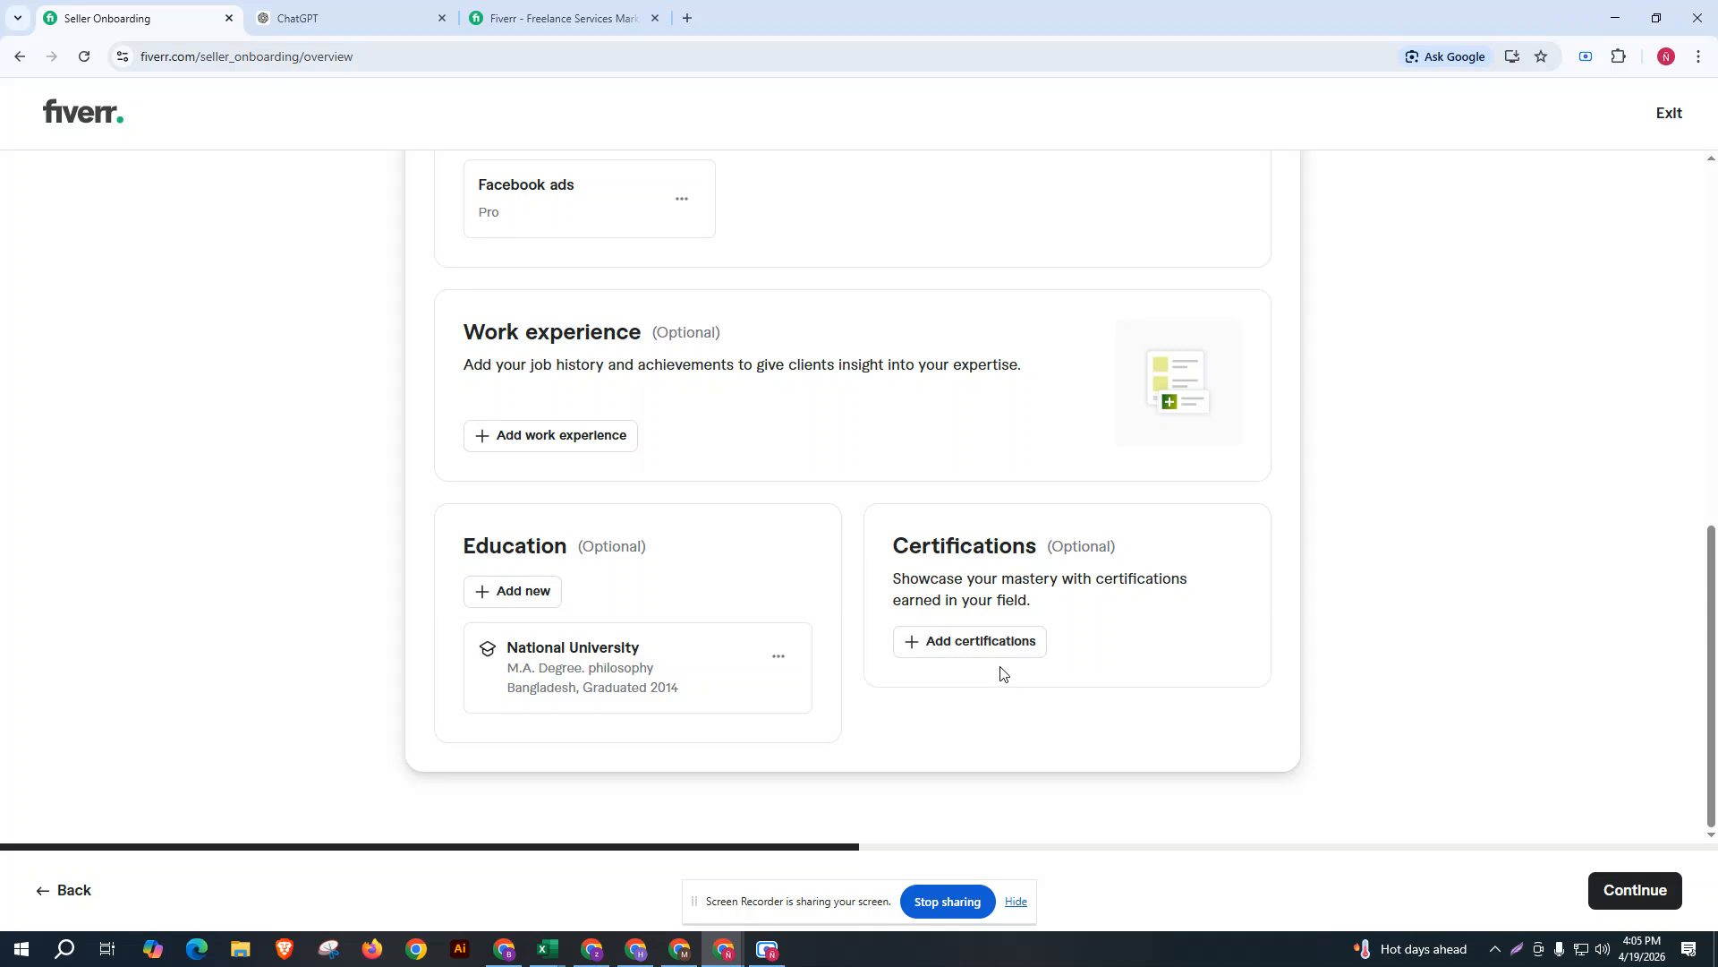
Upload image p.PNG from the Downloads folder as the profile picture.
scroll(614, 684, "up", 4)
scroll(937, 710, "down", 4)
left_click(1635, 889)
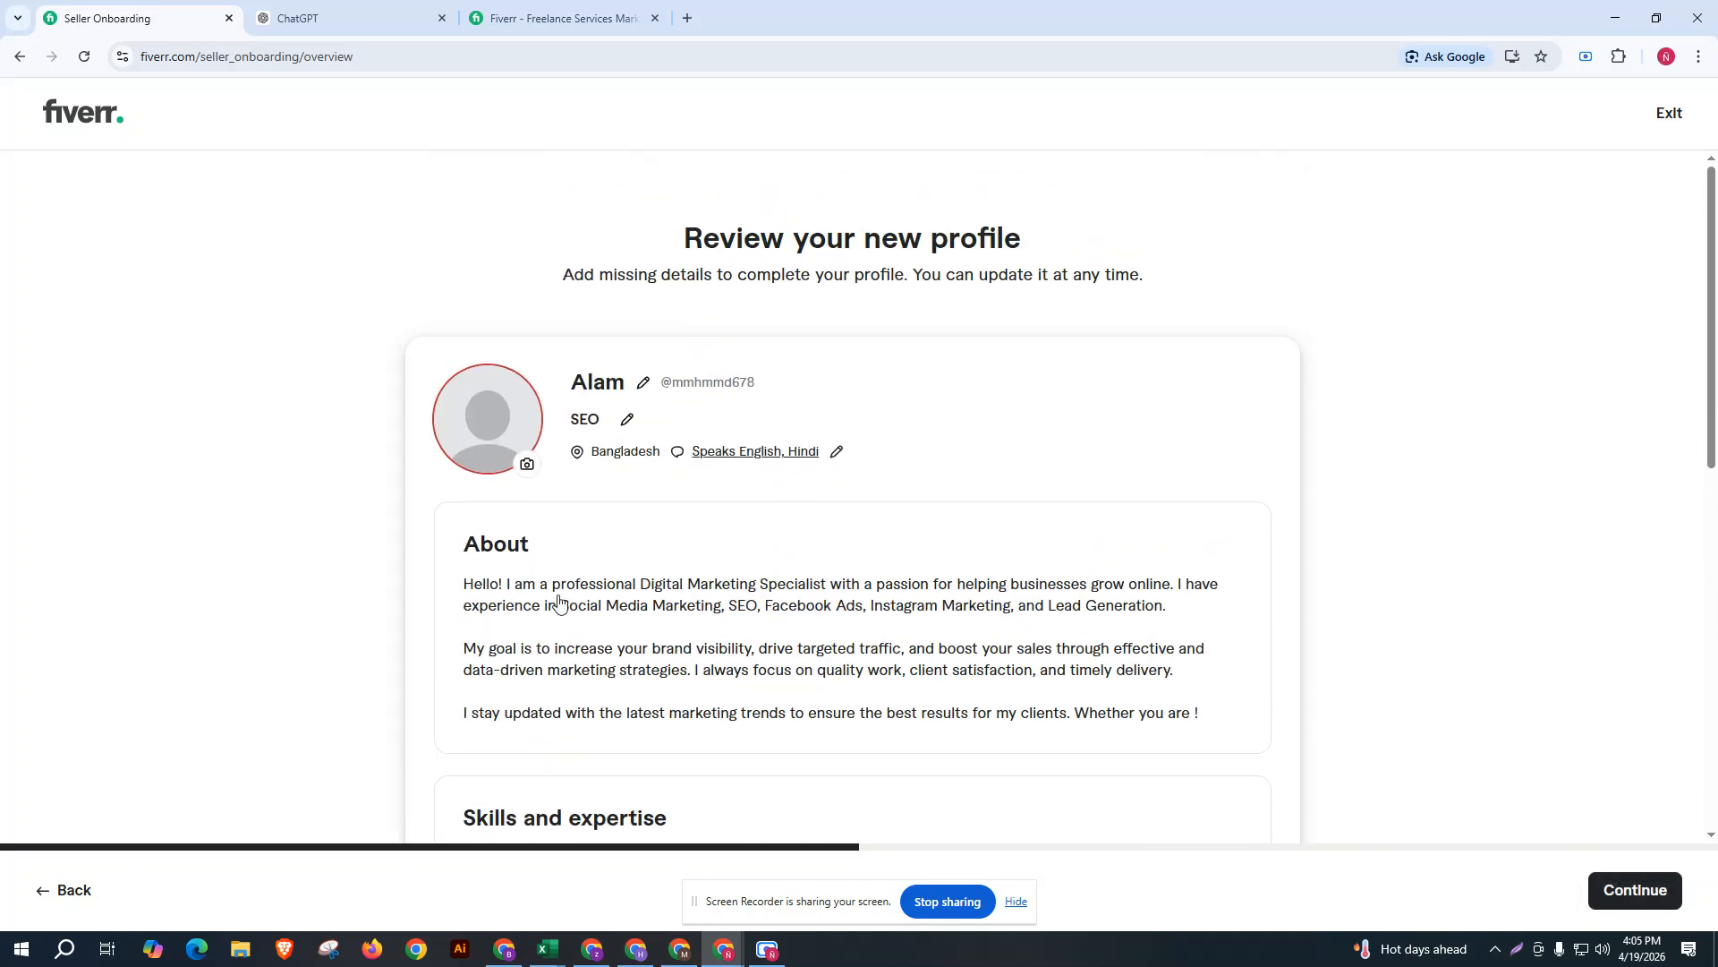
left_click(527, 469)
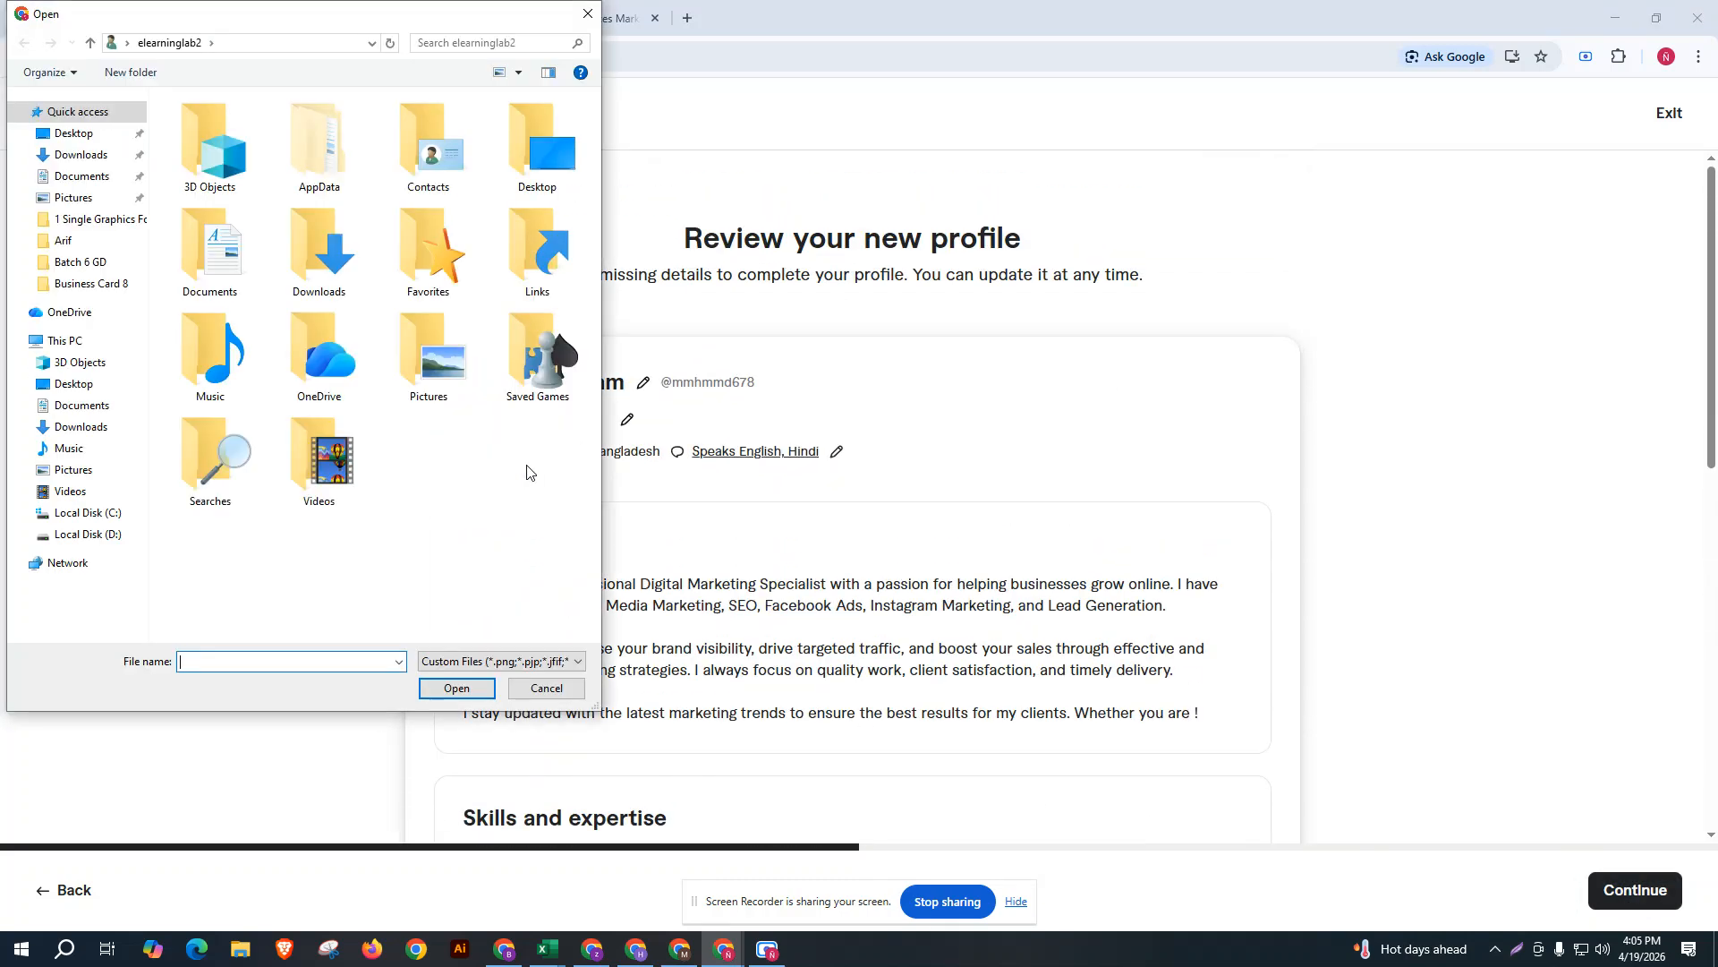
left_click(80, 156)
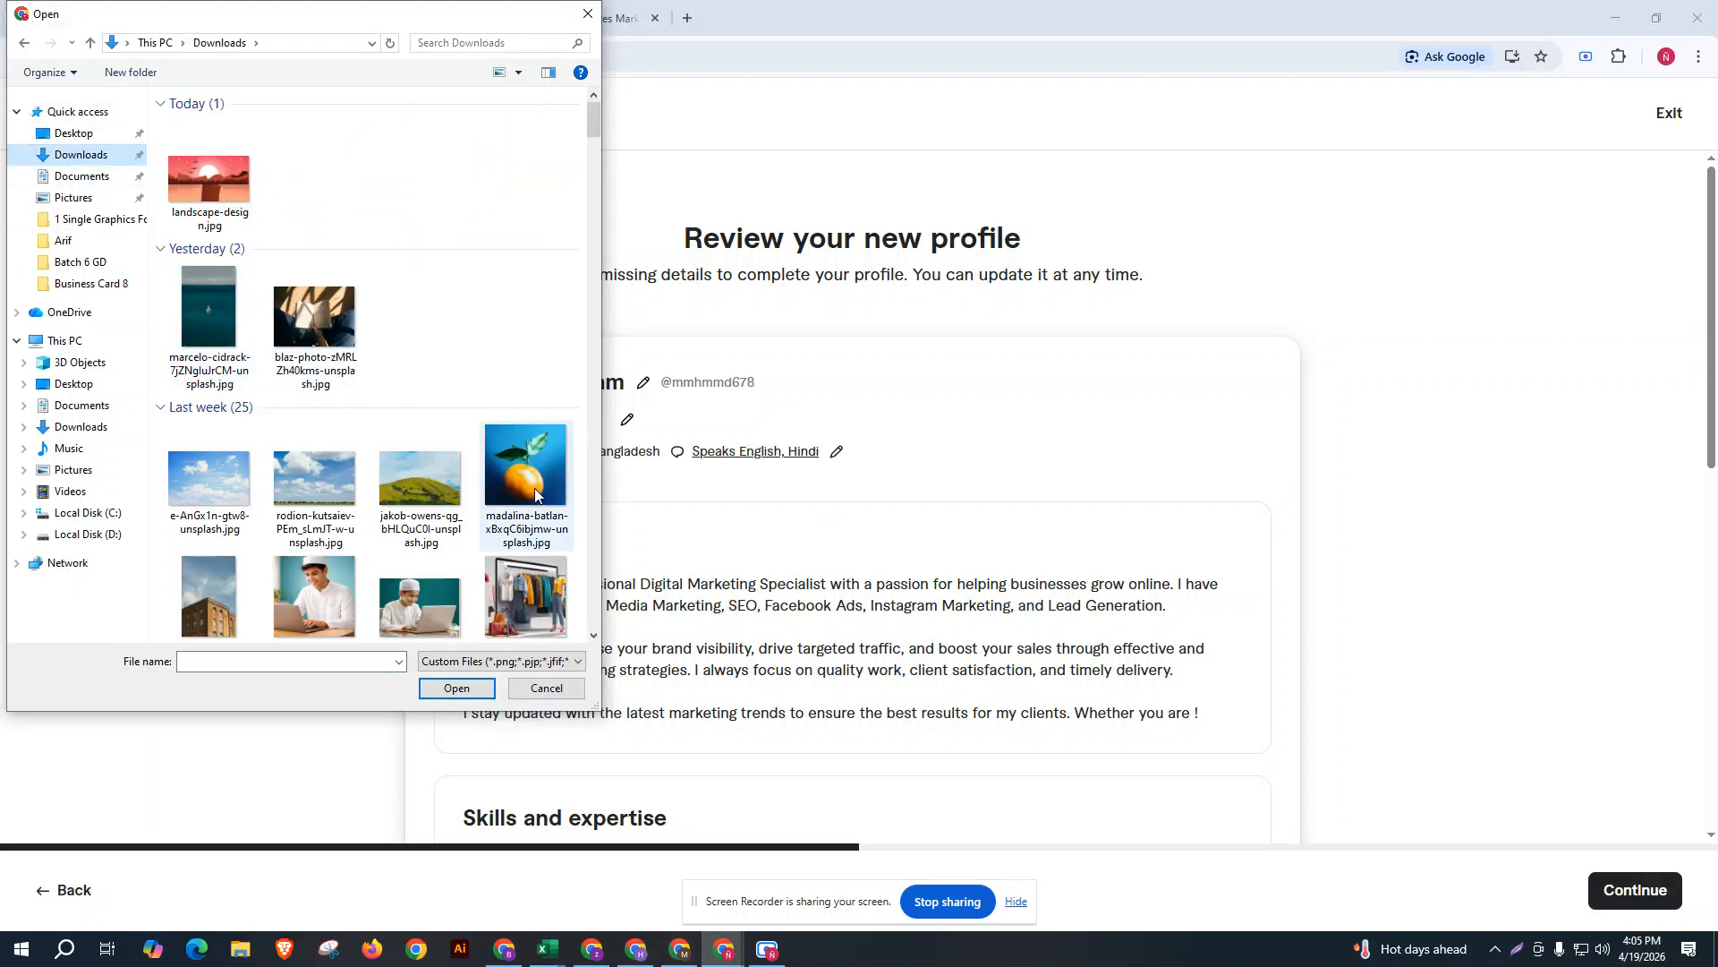
left_click(417, 608)
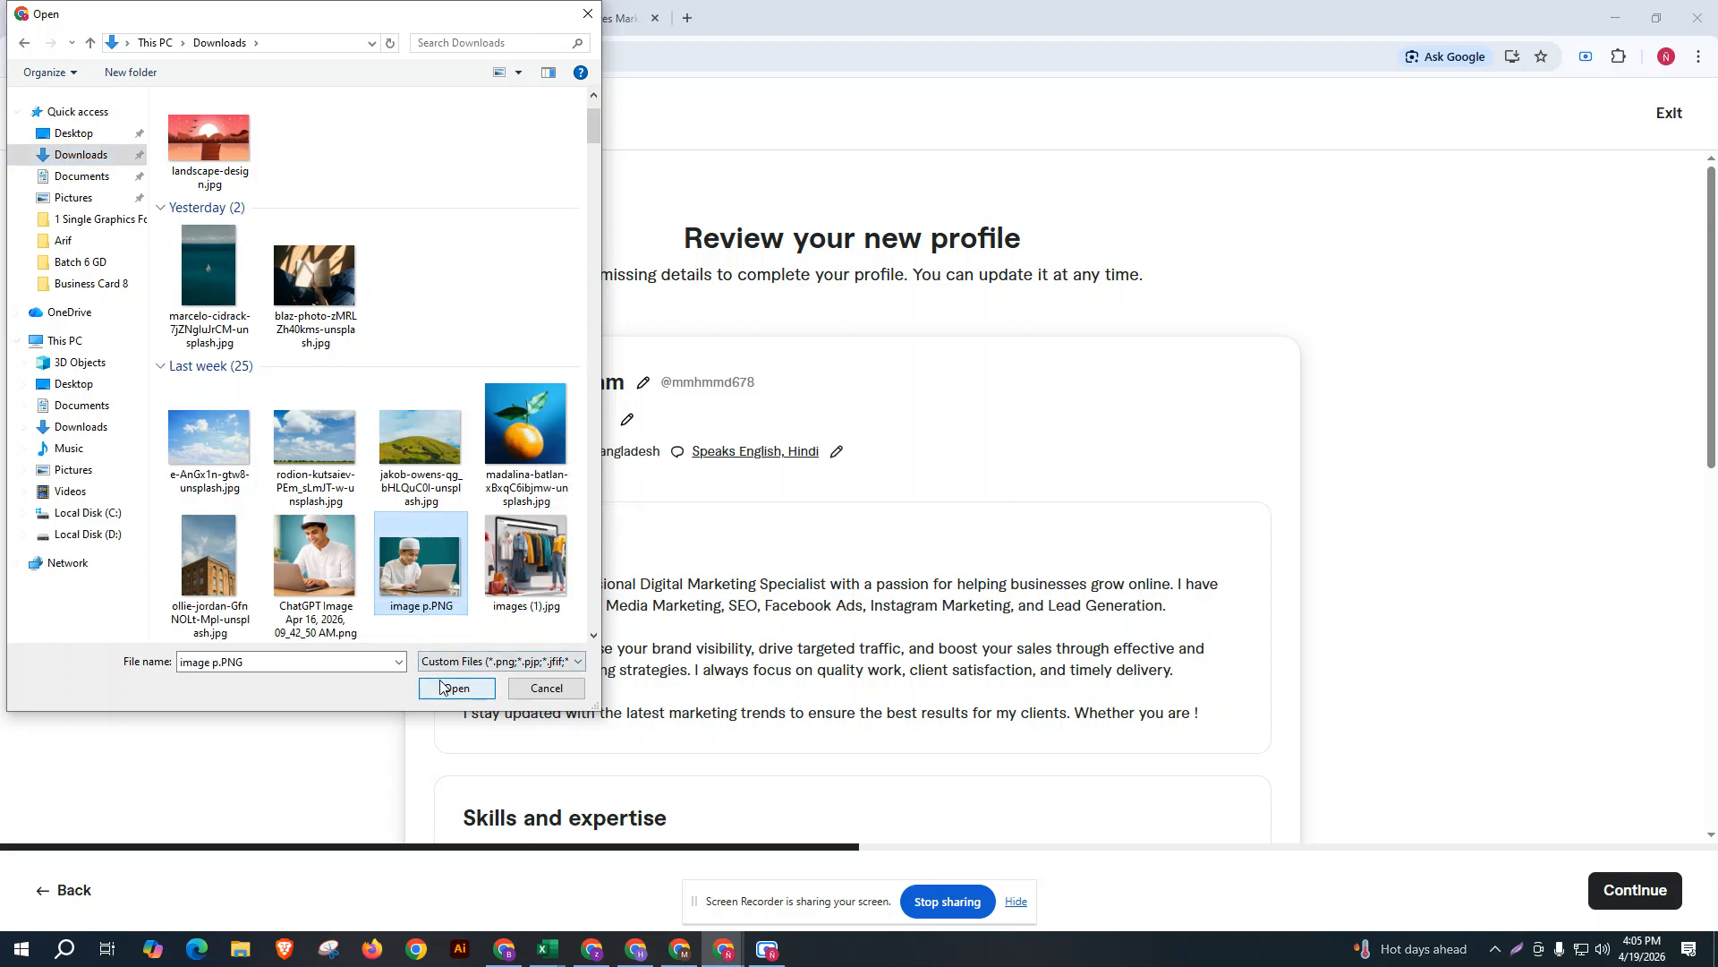
left_click(439, 687)
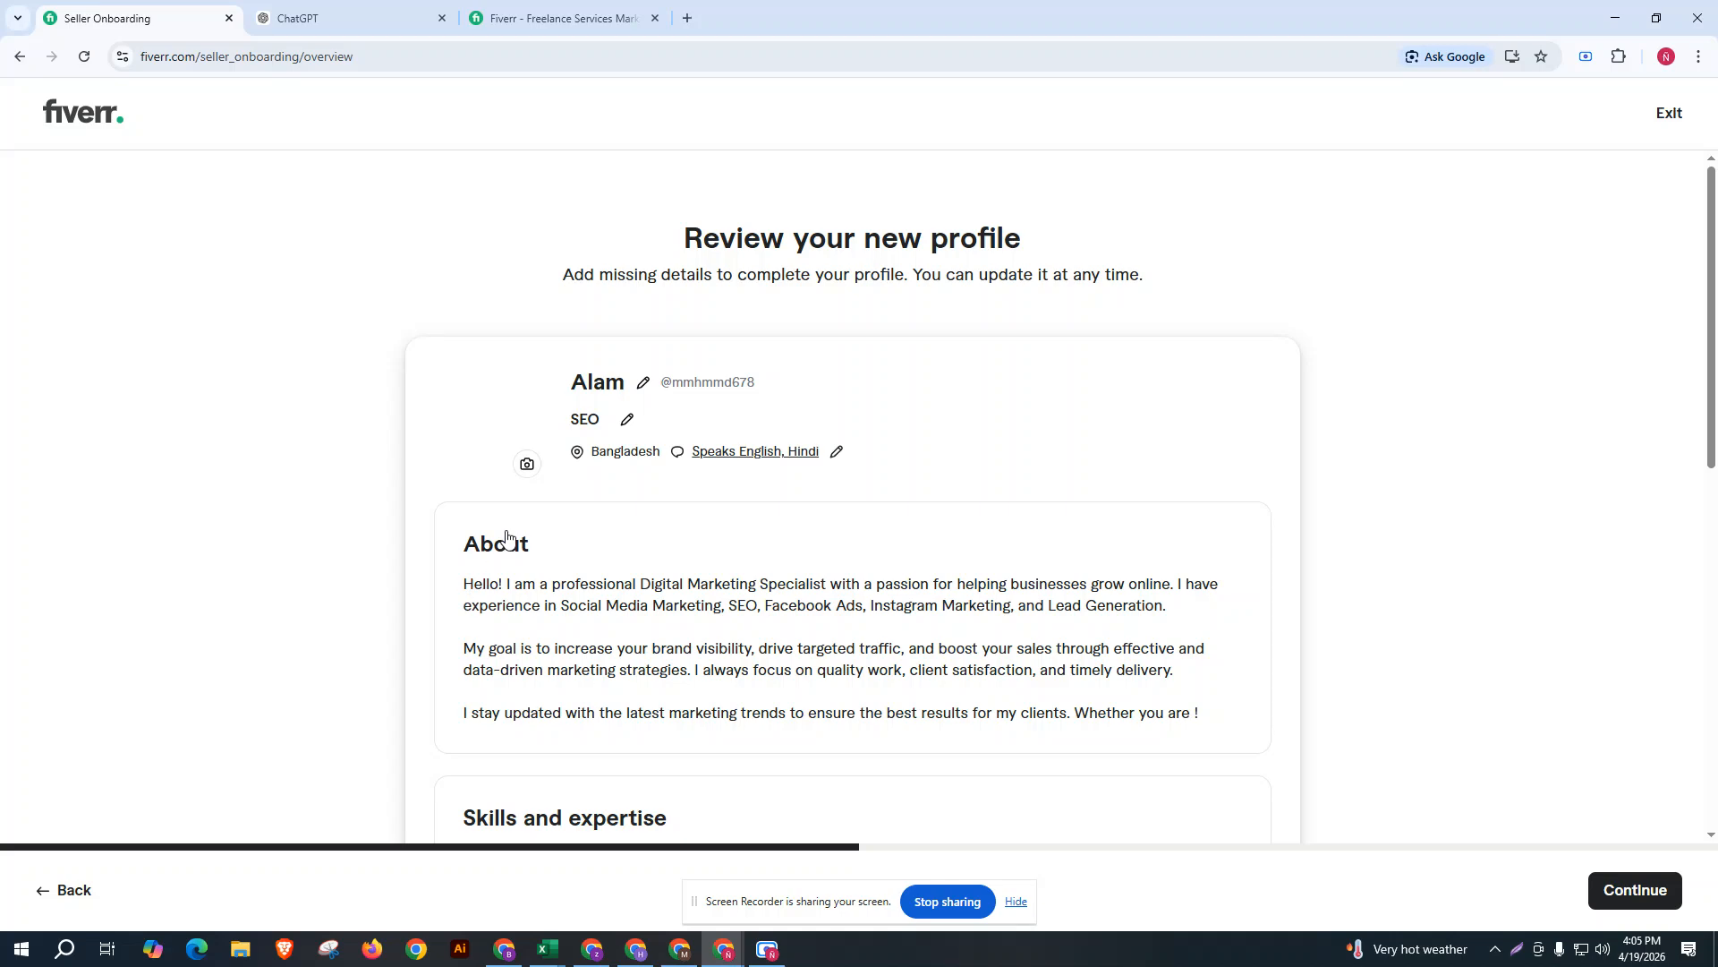
Complete the onboarding as an independent freelancer without portfolio links, choosing to create a Gig instead of joining Seller Plus Kickstart.
scroll(871, 603, "down", 9)
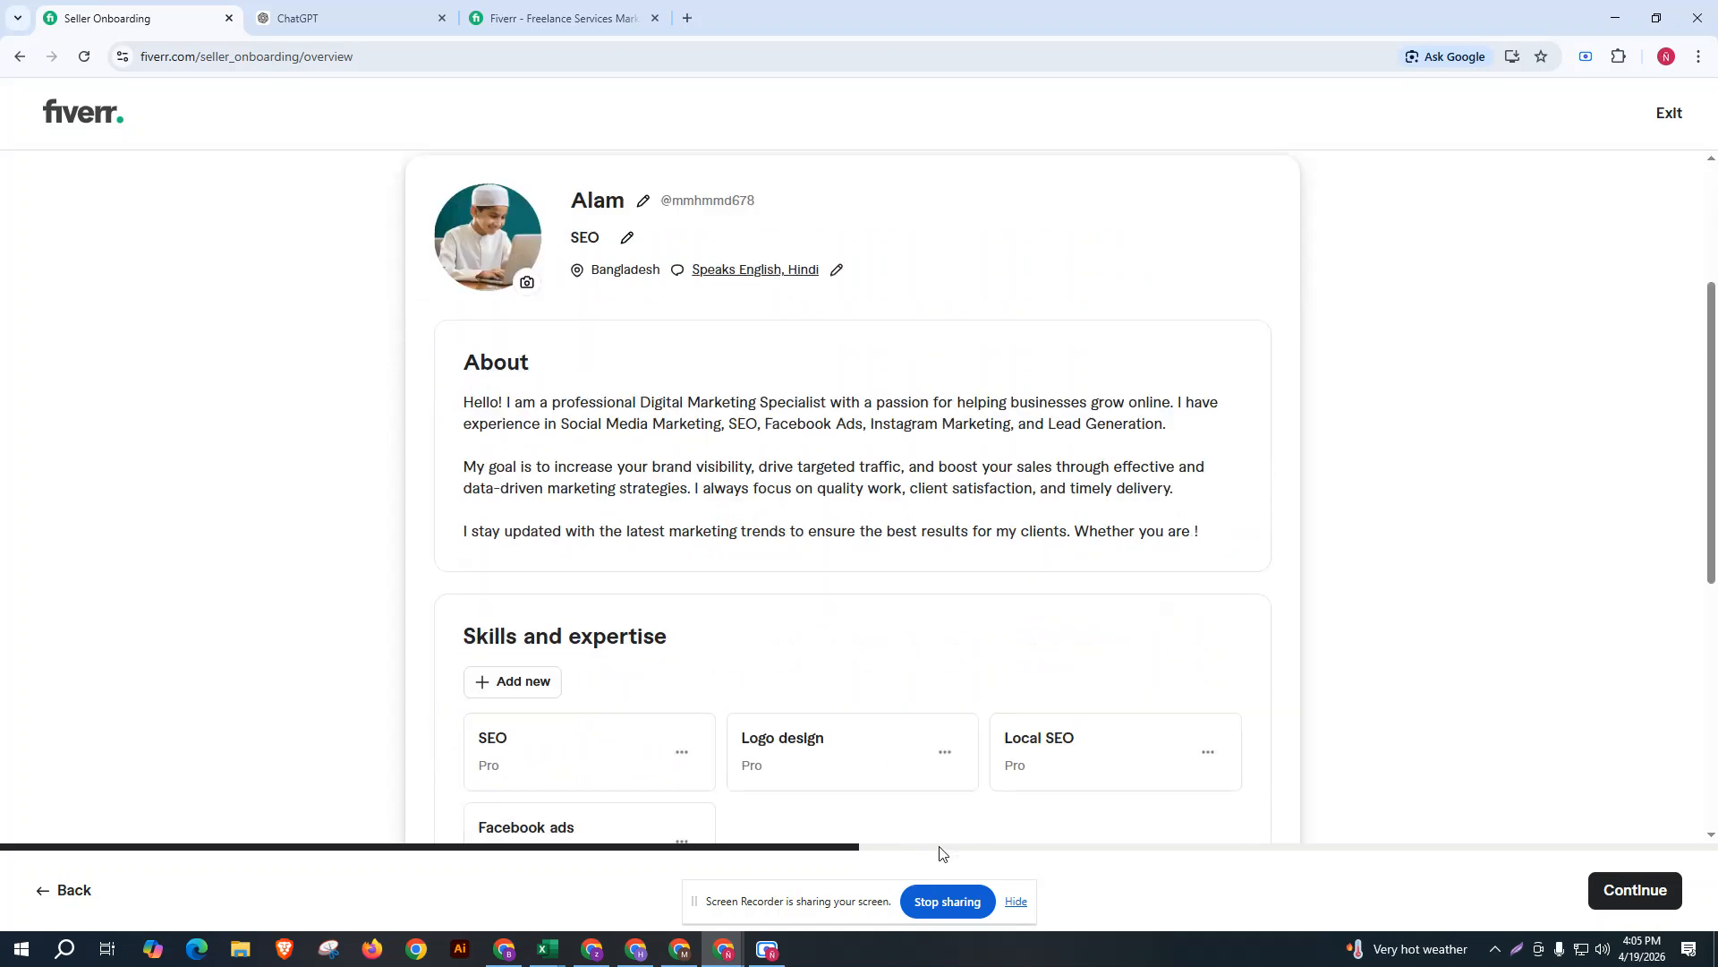
left_click(1666, 891)
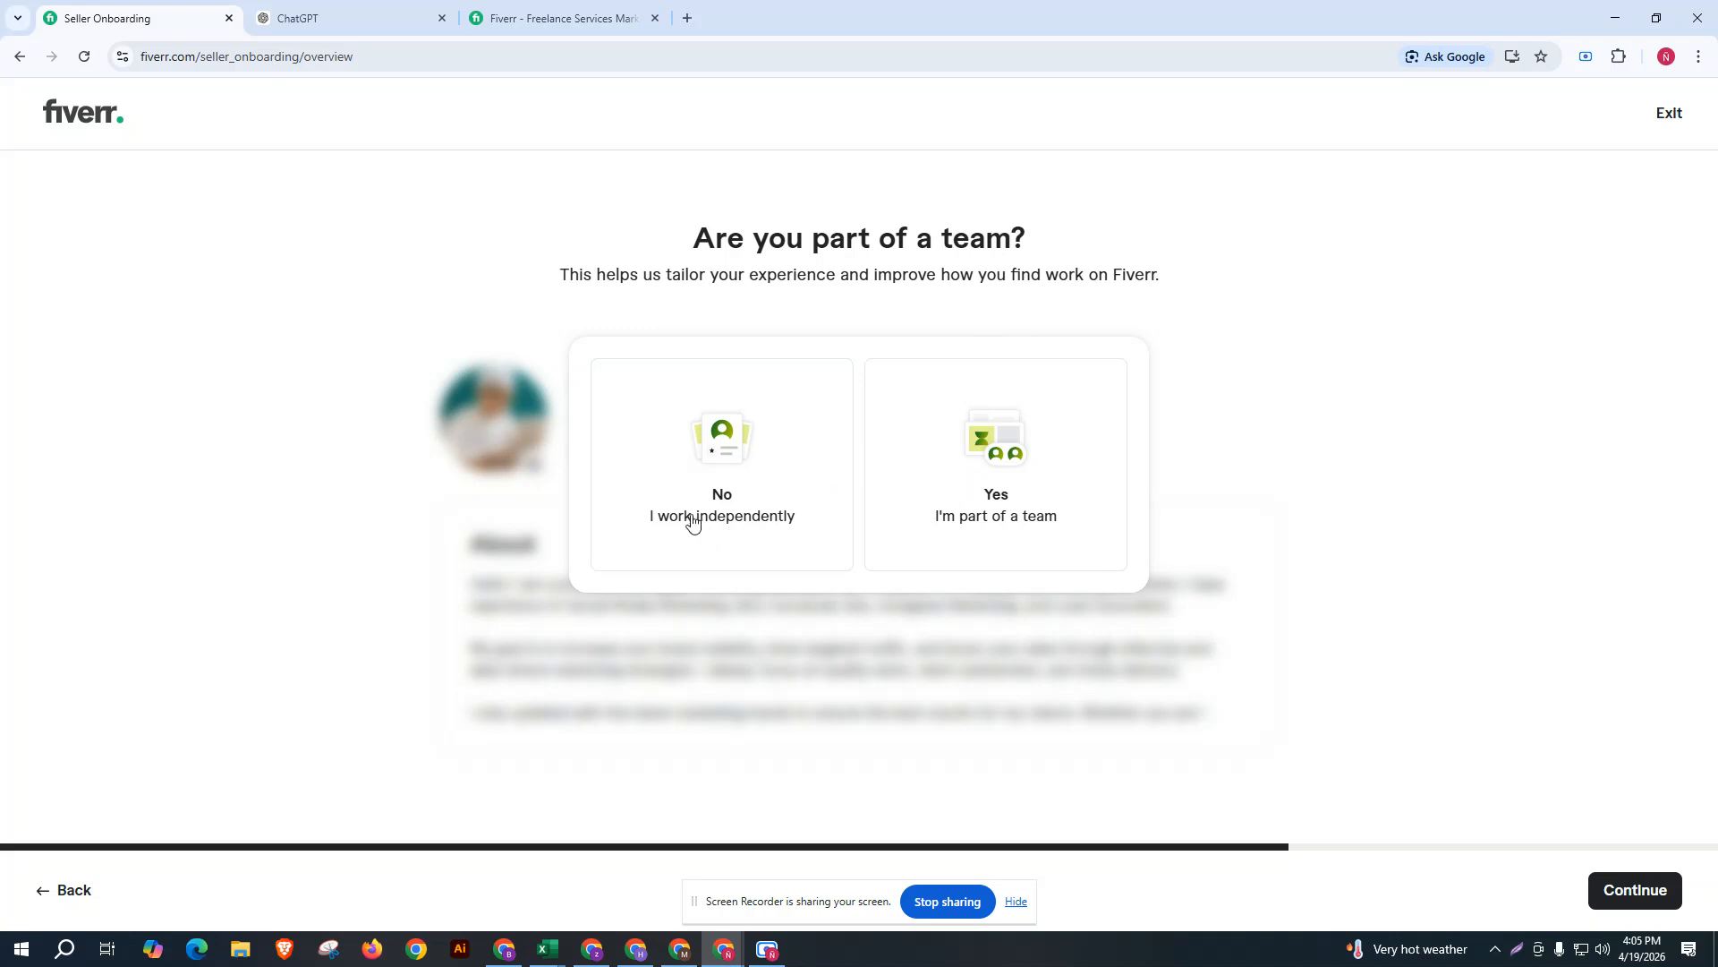
left_click(725, 501)
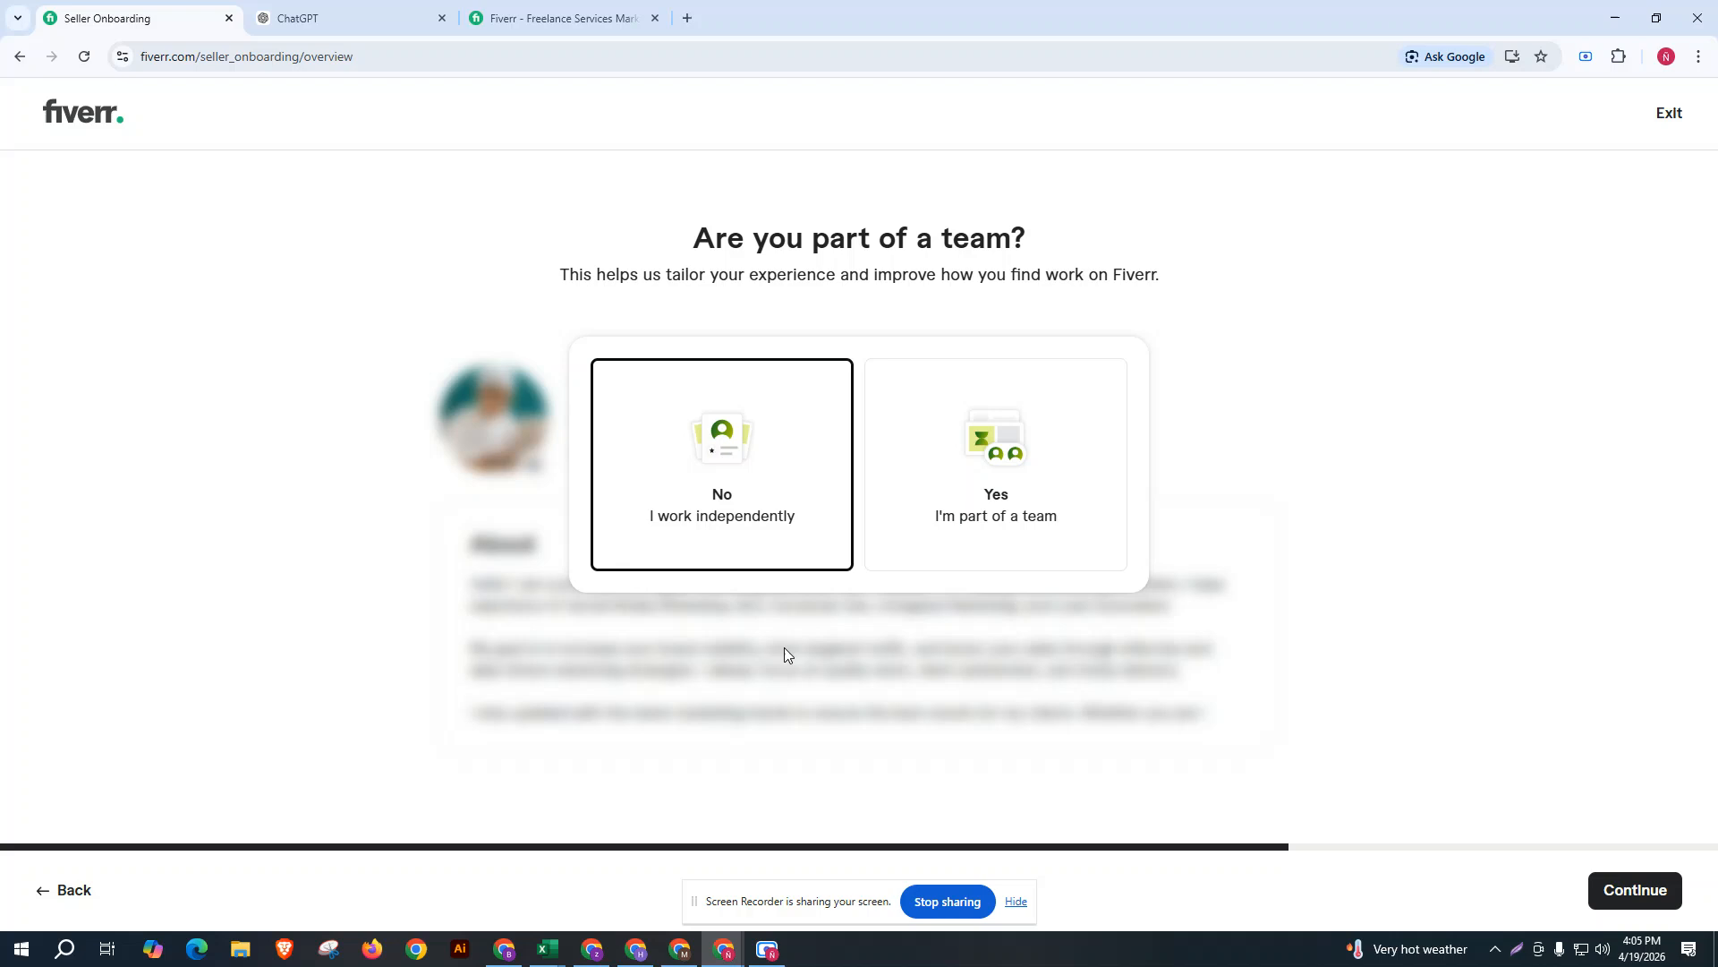
left_click(1616, 890)
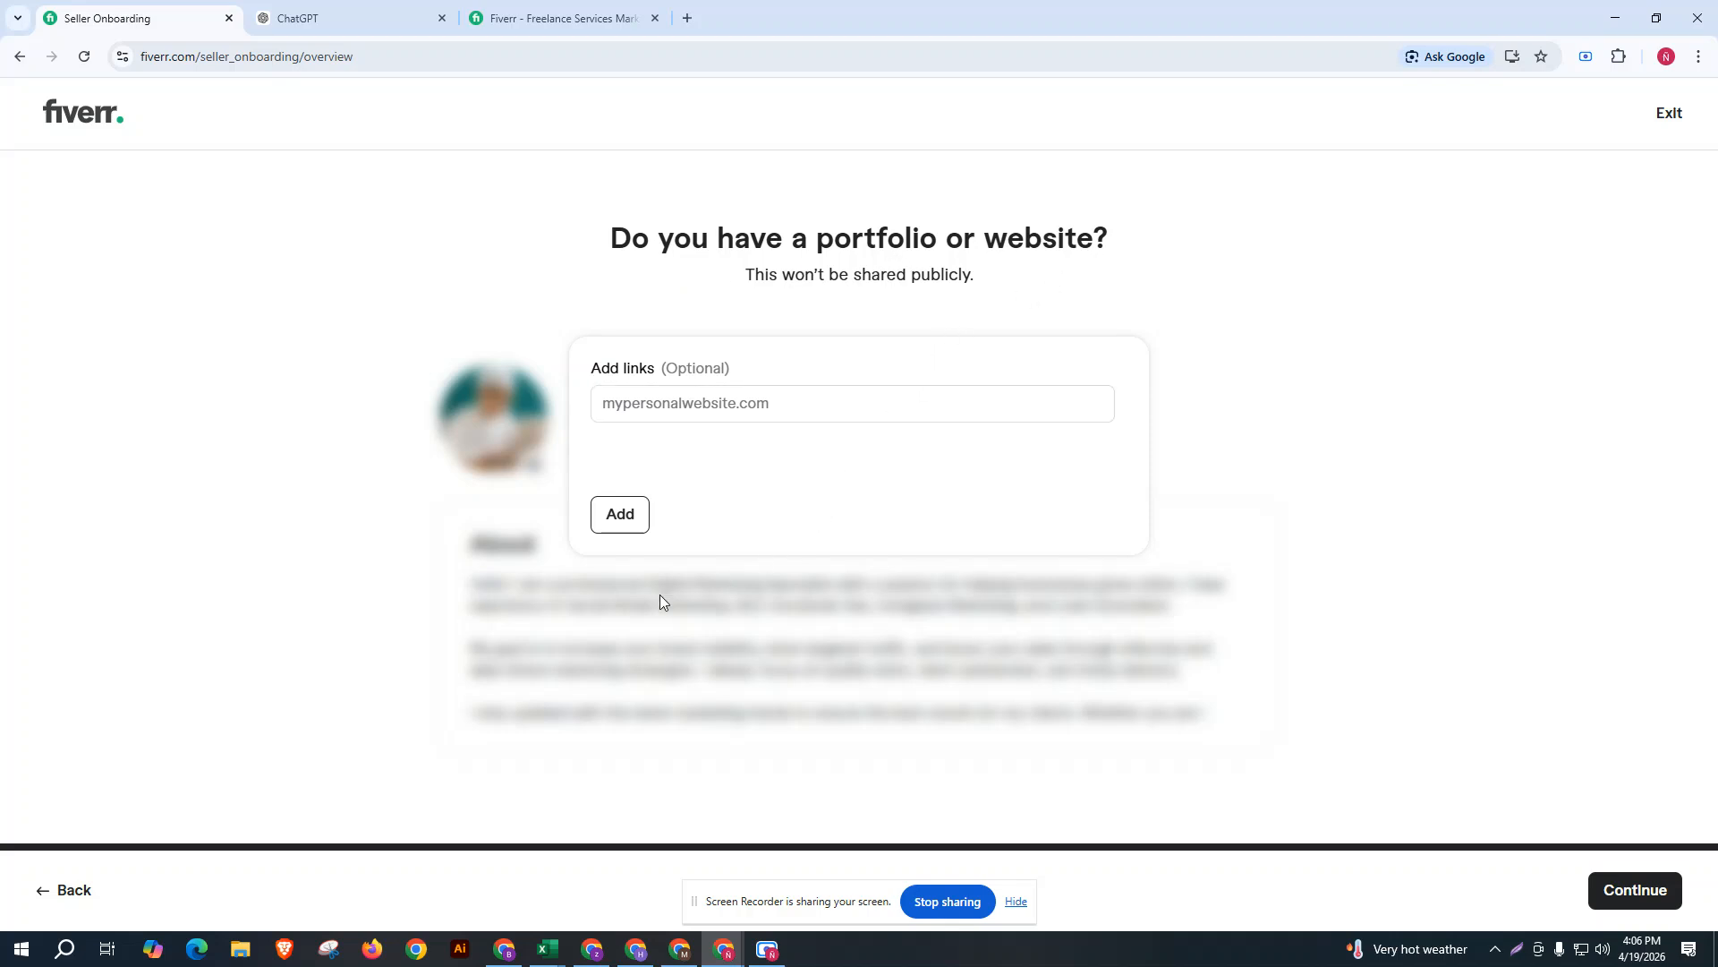
left_click(1655, 893)
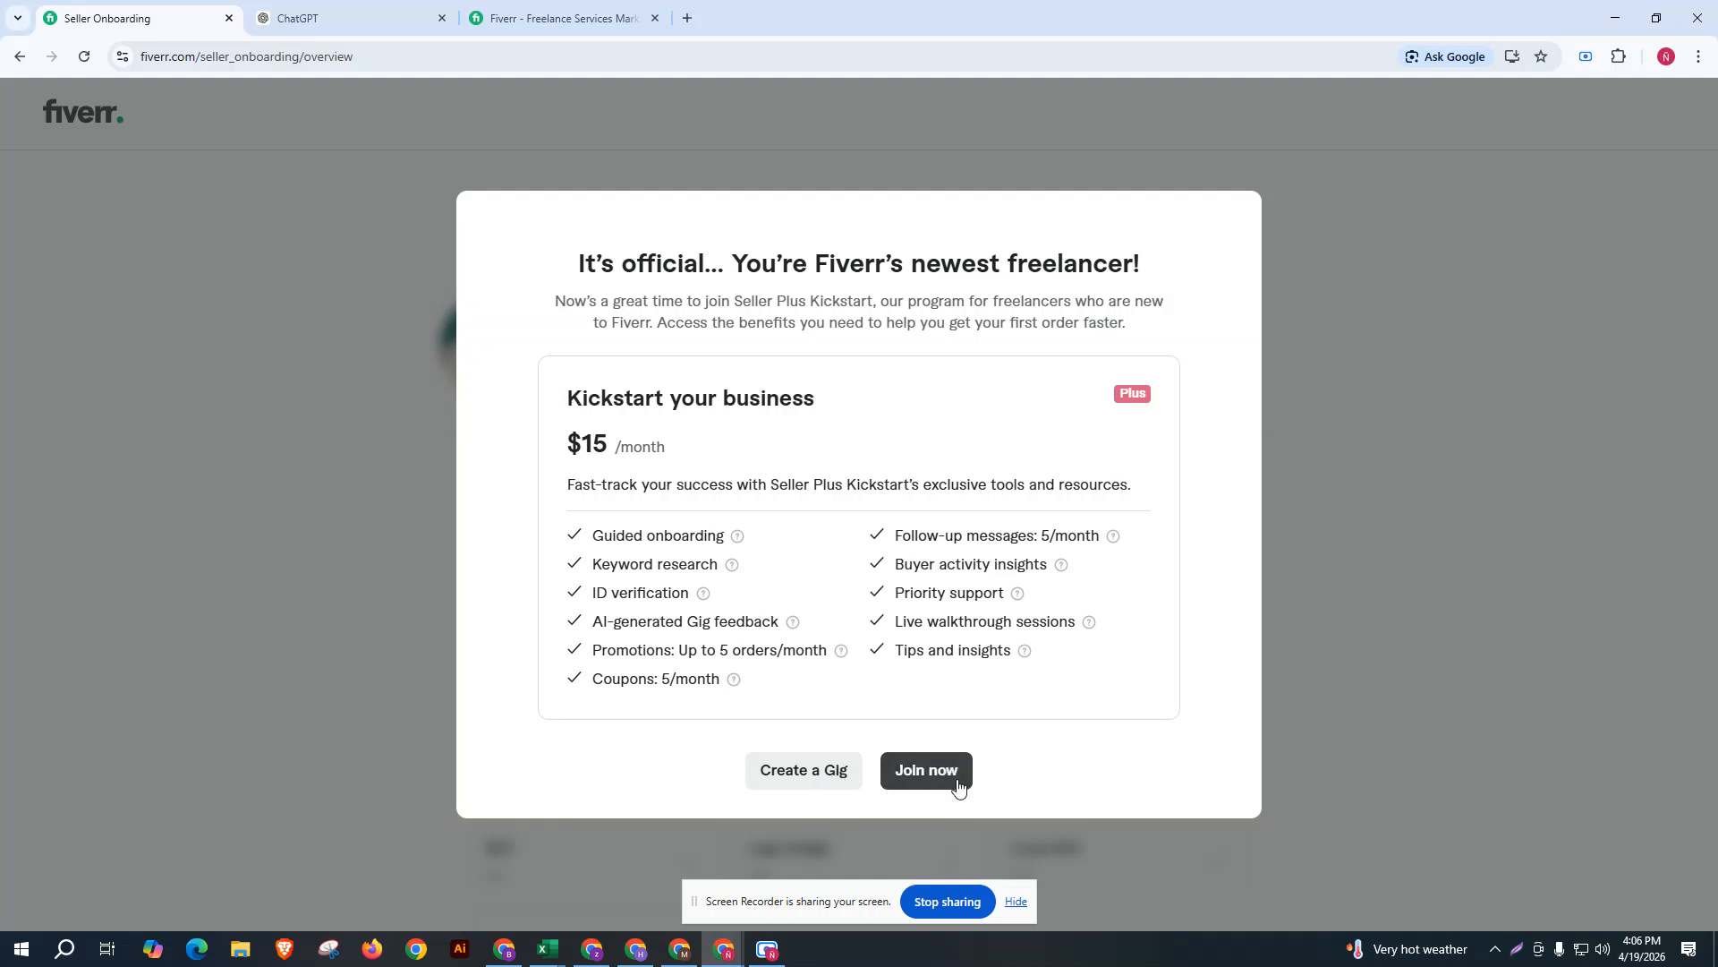
left_click(796, 772)
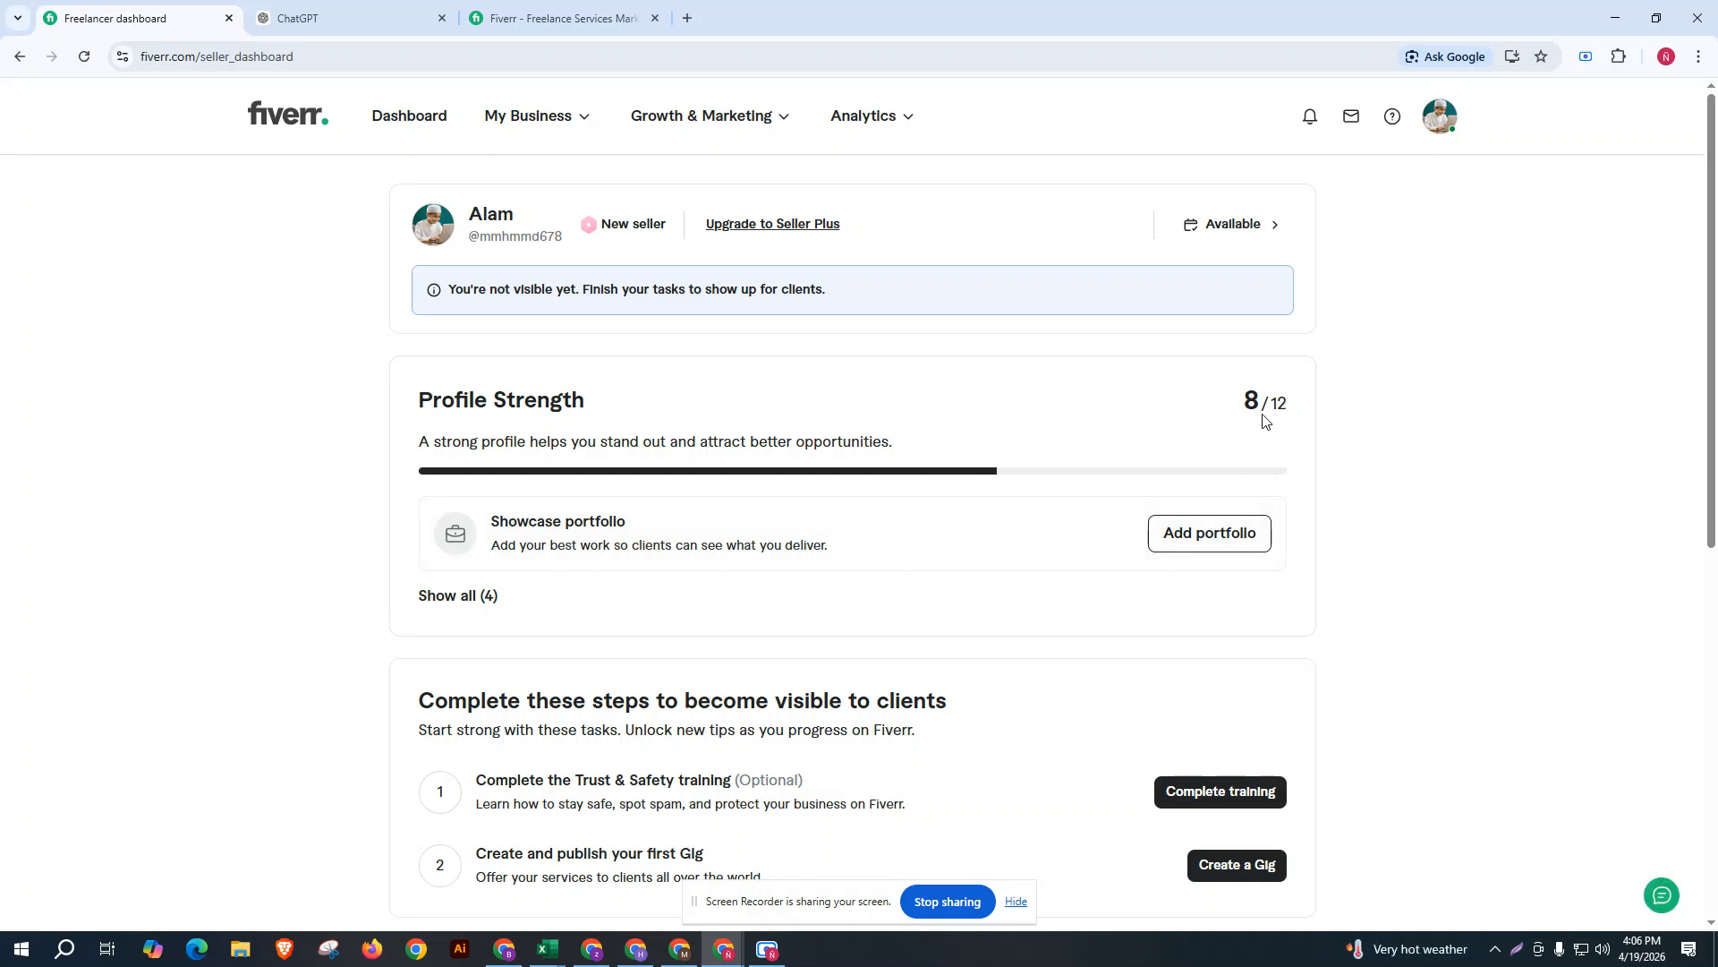
Review the freelancer dashboard's remaining tasks and open the Gigs section to start a new Gig.
scroll(716, 688, "down", 3)
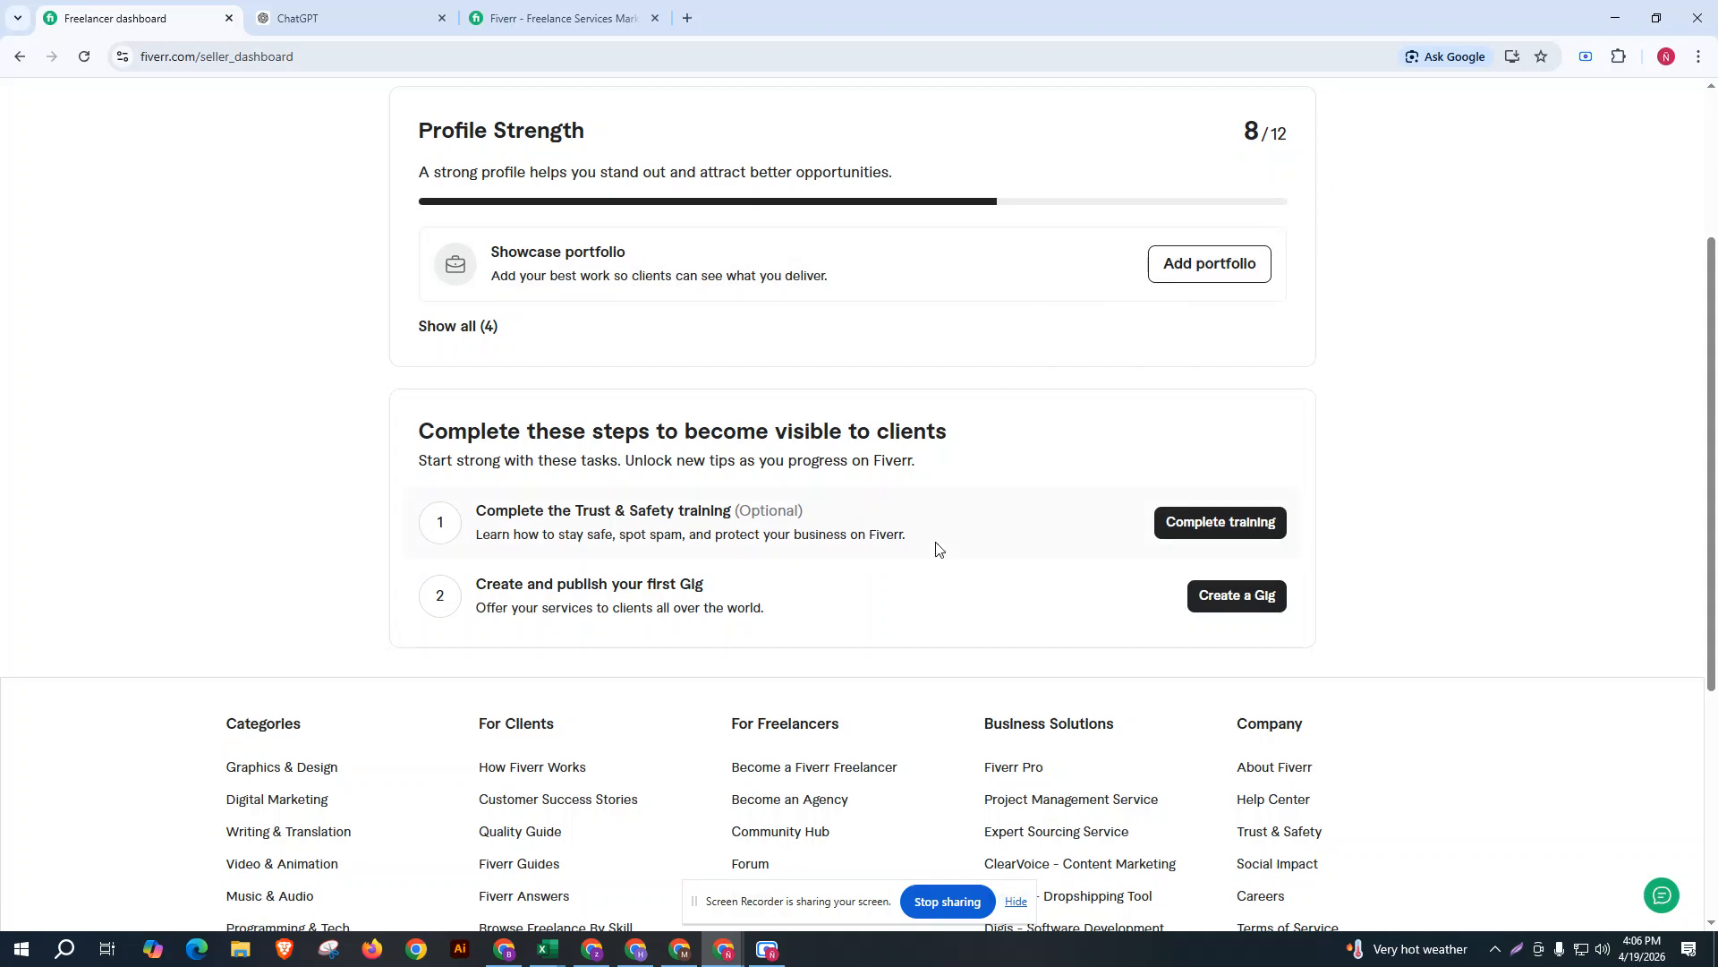
scroll(967, 618, "down", 5)
scroll(982, 645, "up", 8)
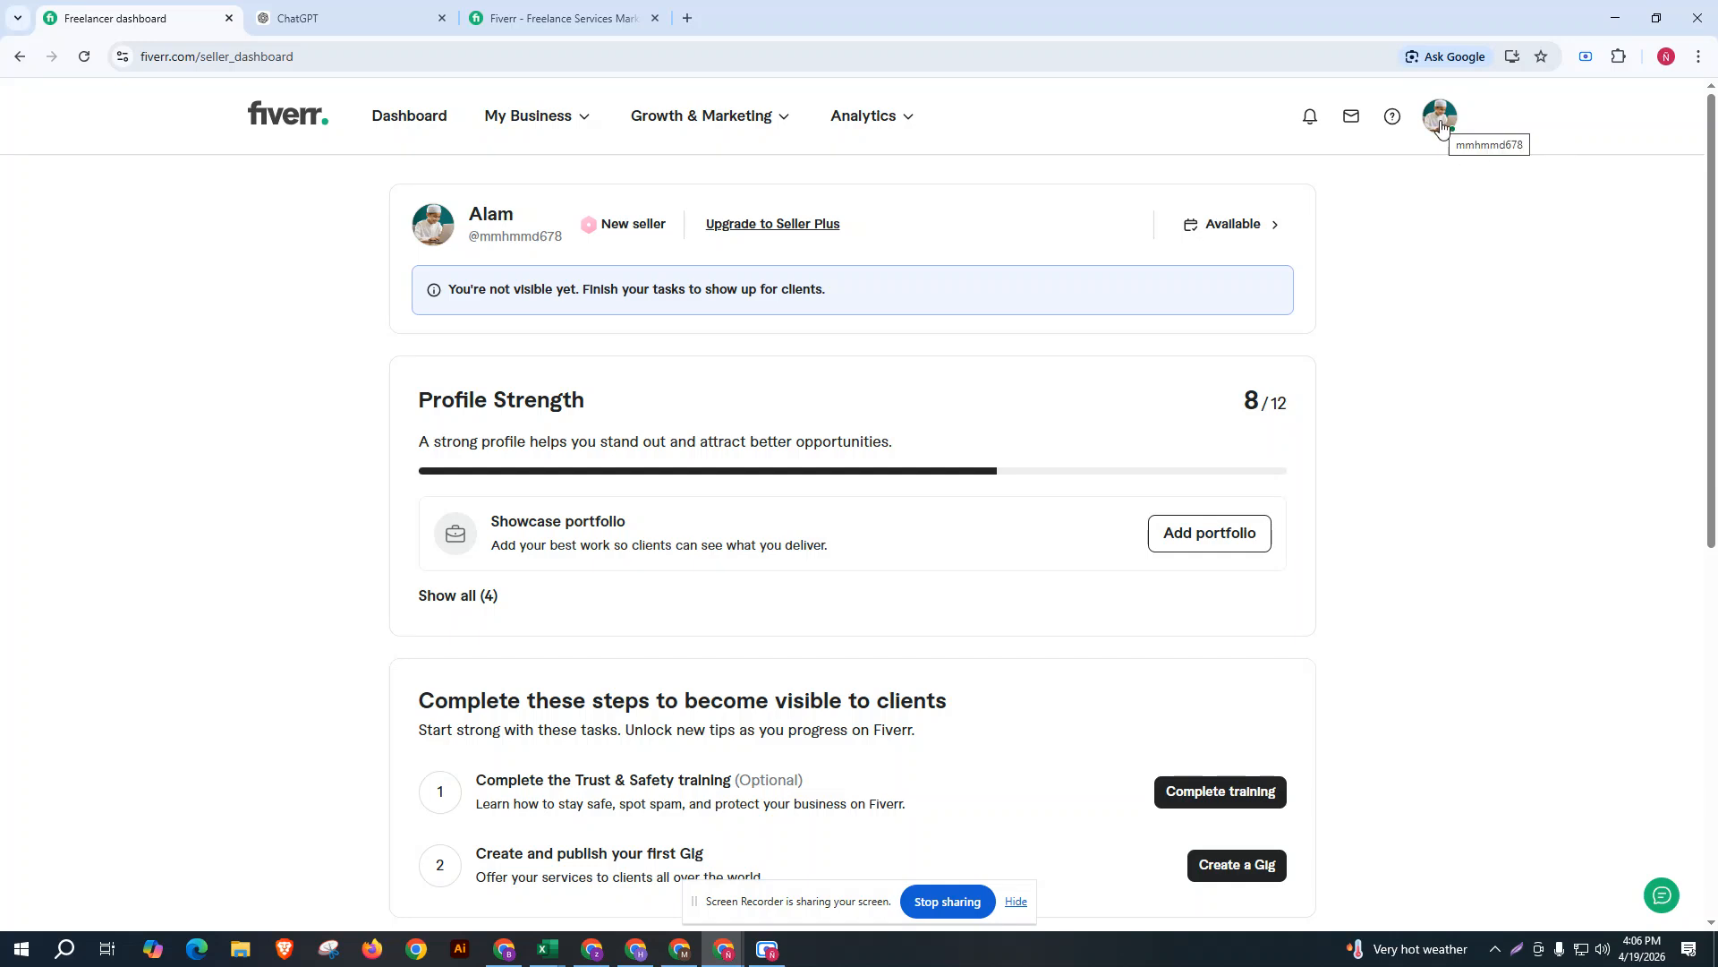
left_click(575, 122)
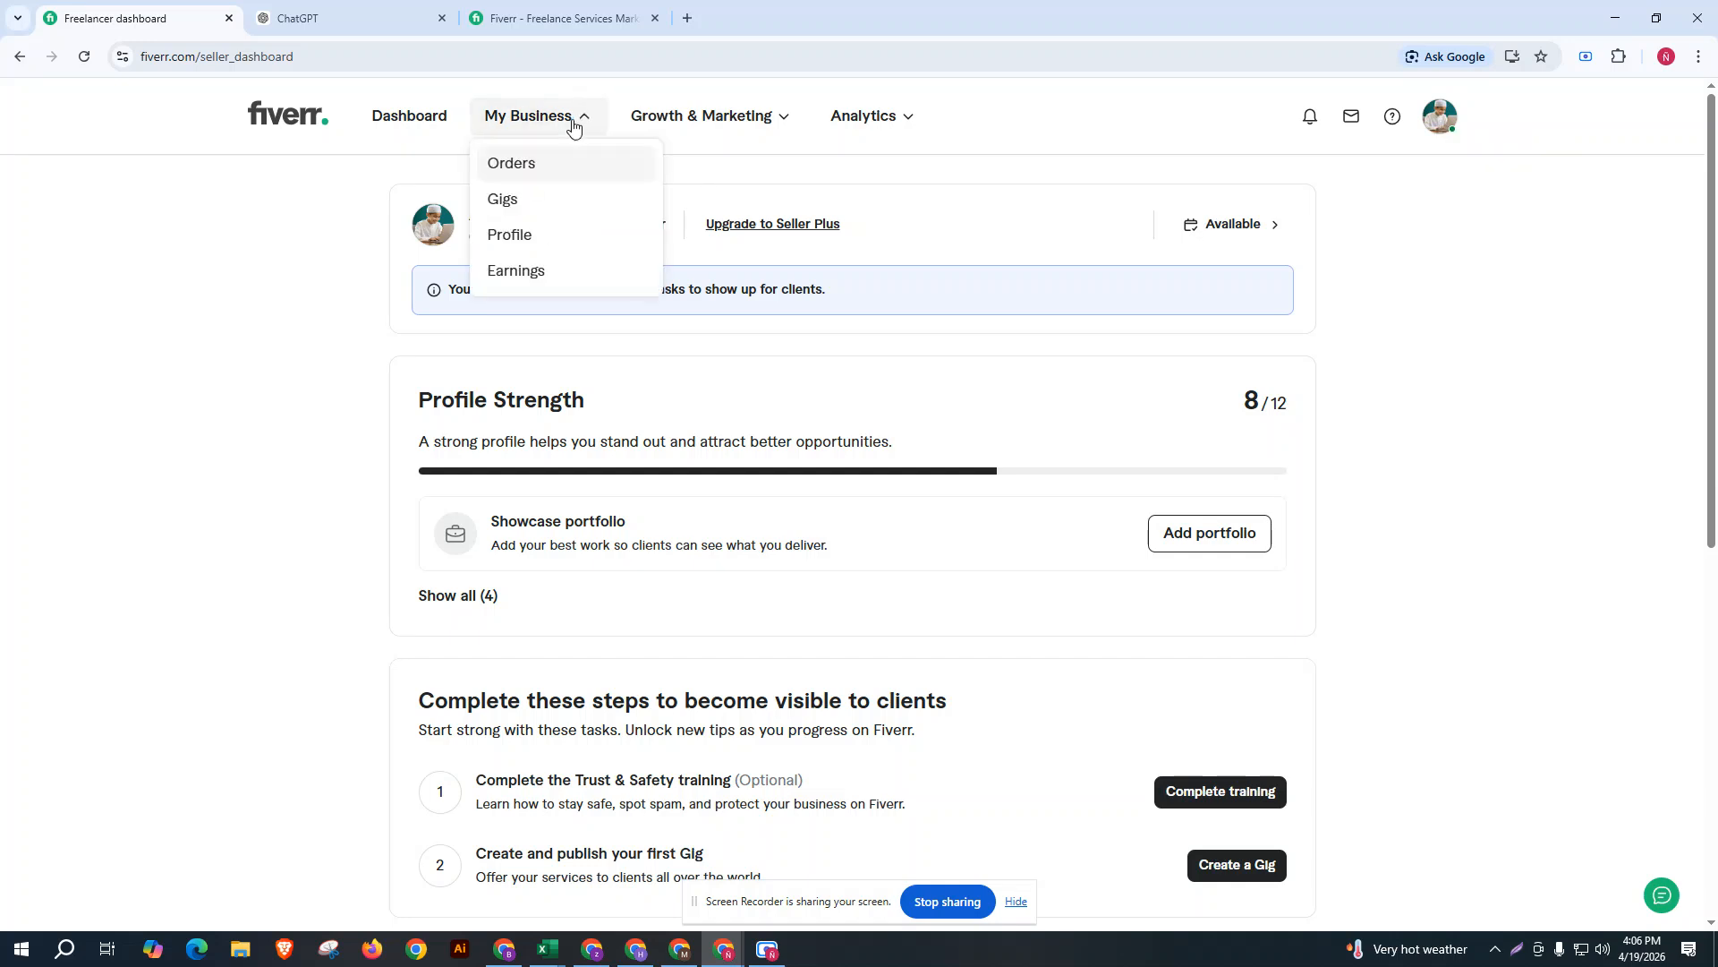
left_click(573, 199)
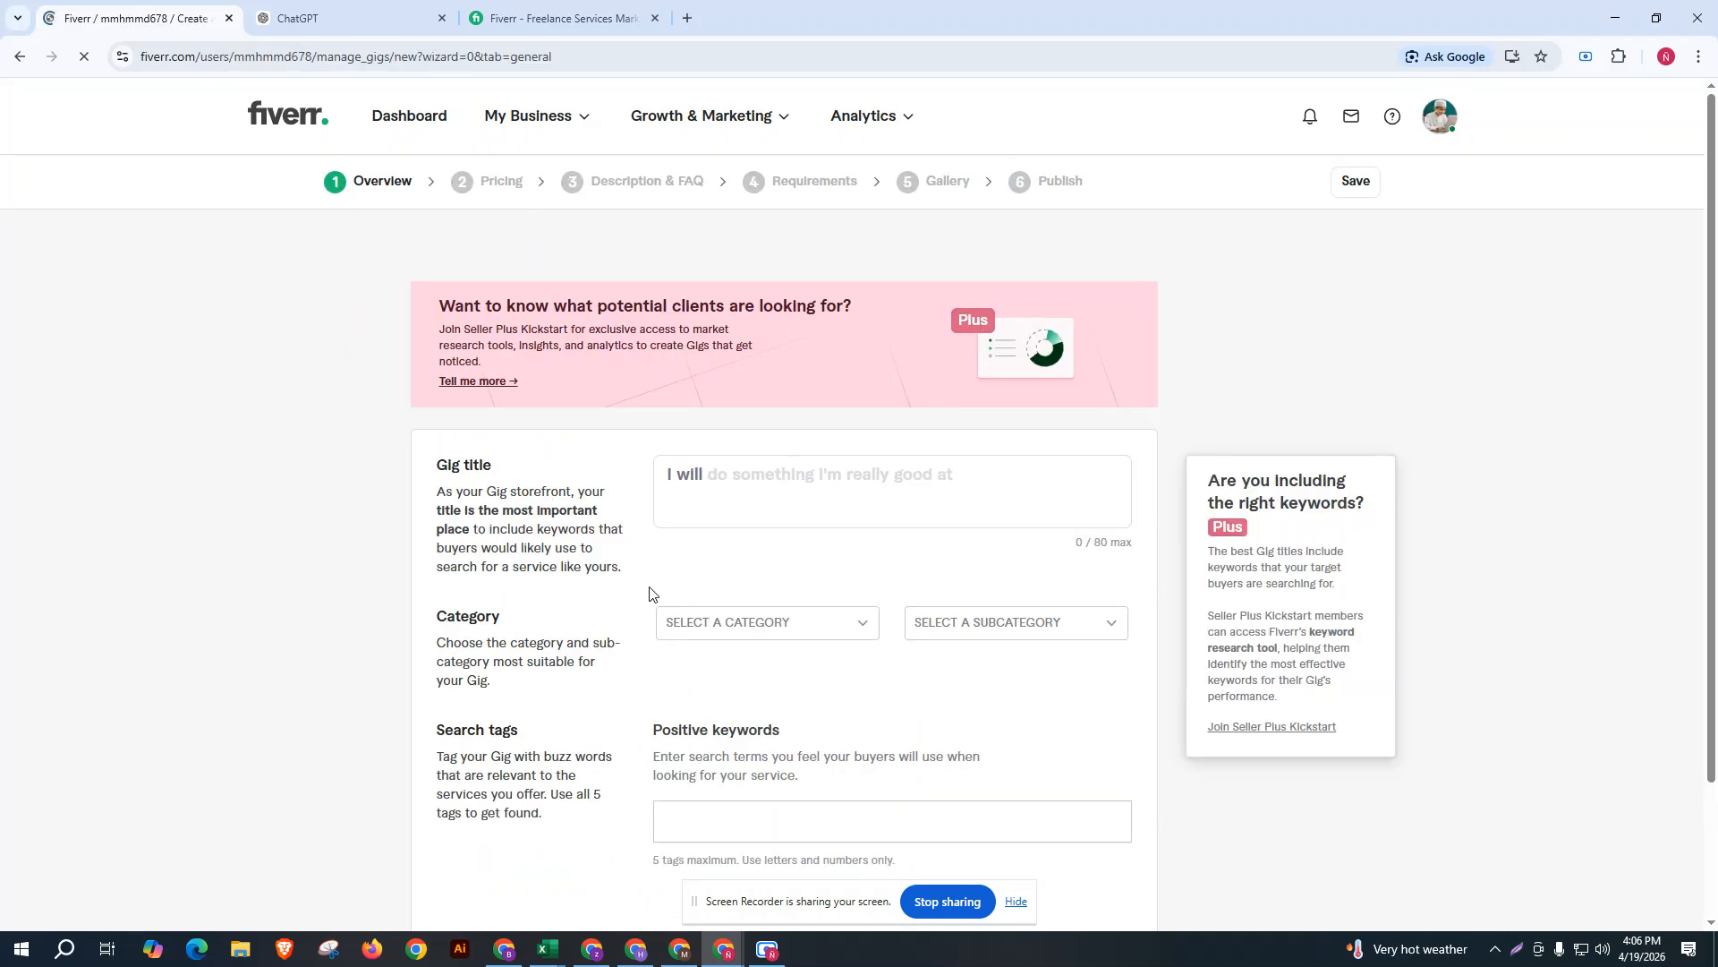
left_click(743, 474)
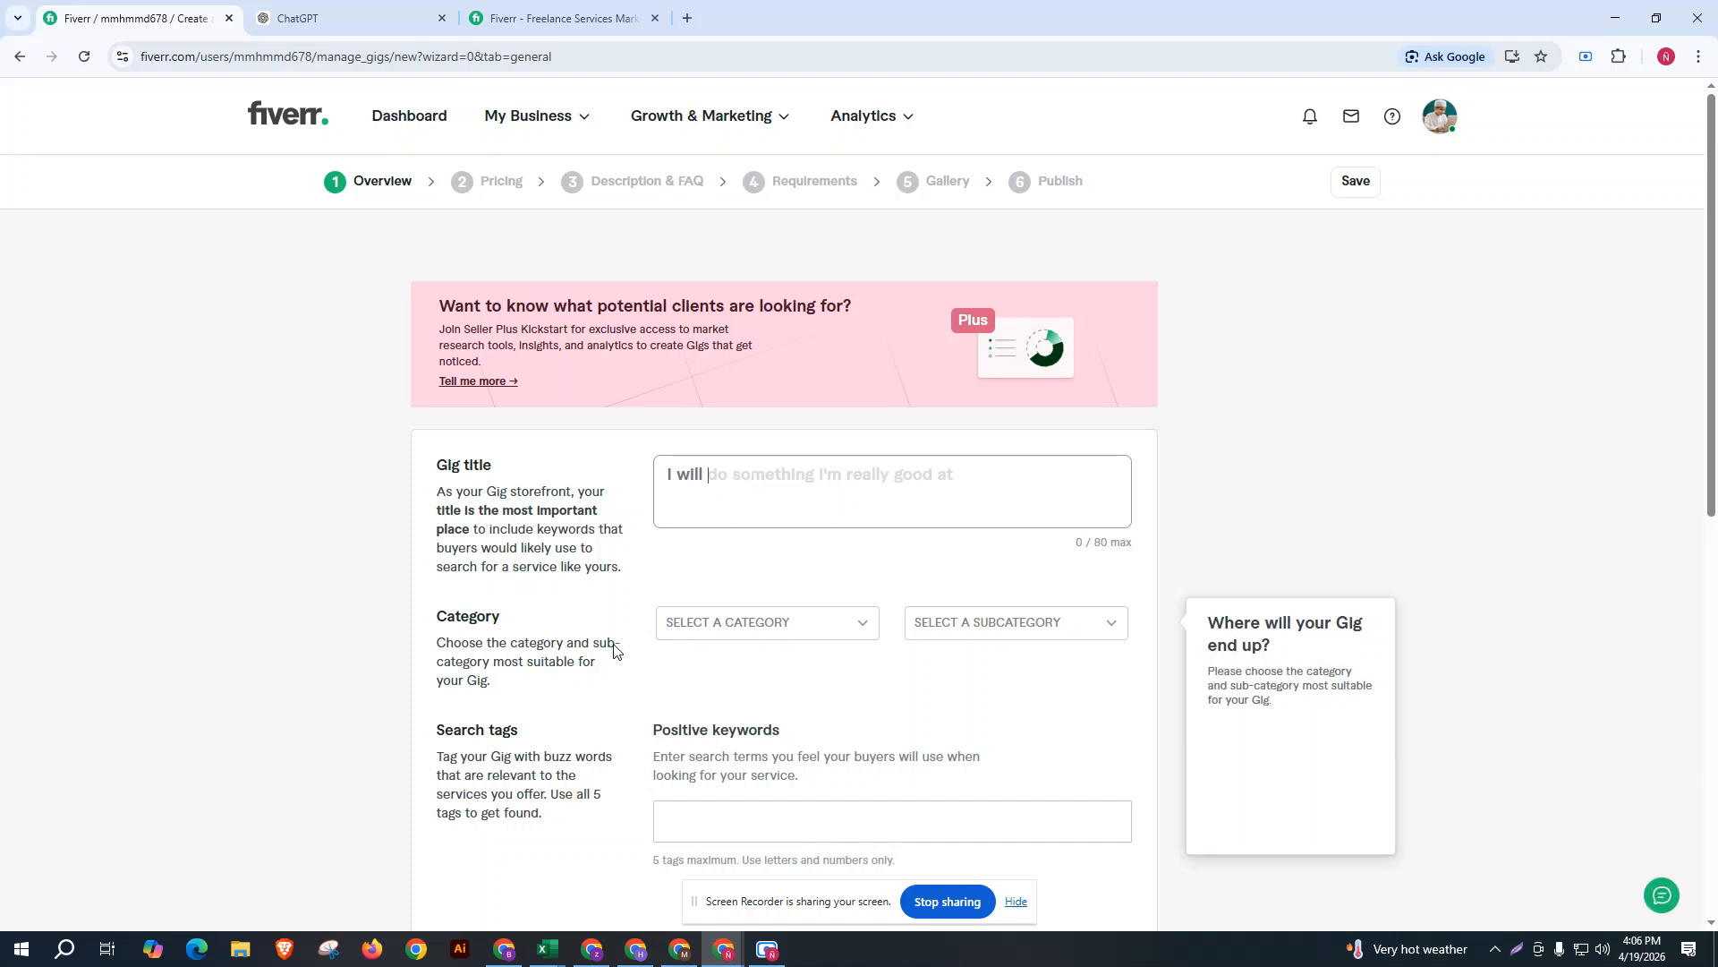
Set the new Gig's category to Digital Marketing.
left_click(699, 615)
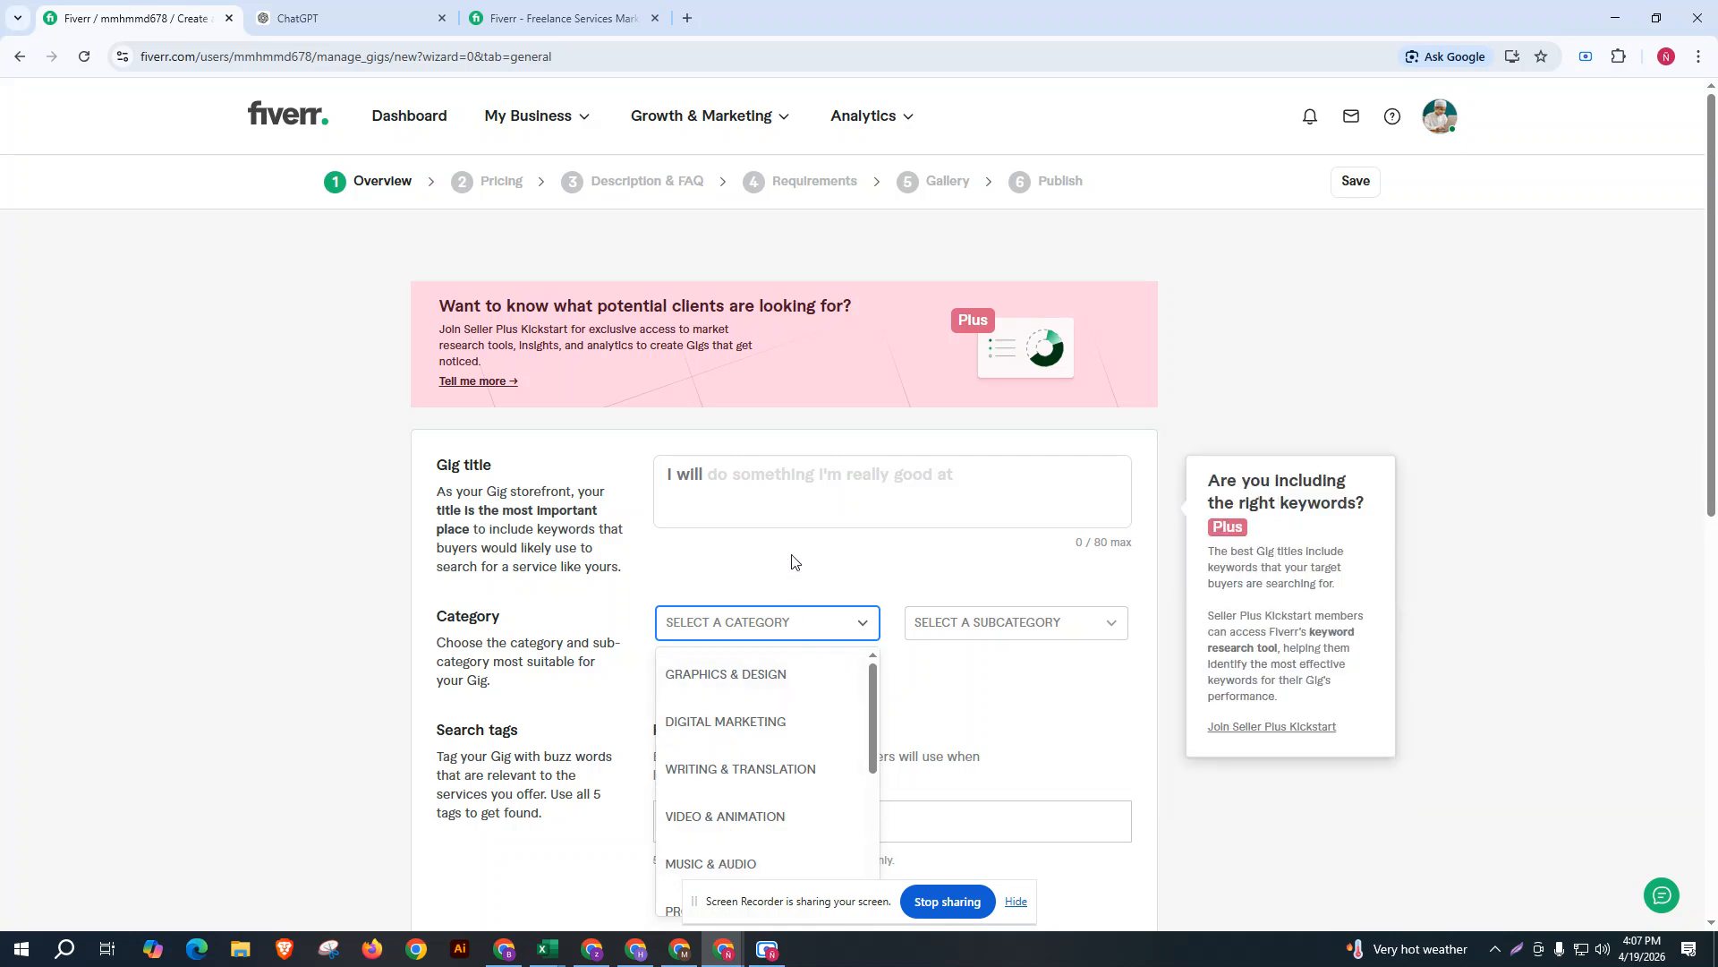
left_click(1027, 631)
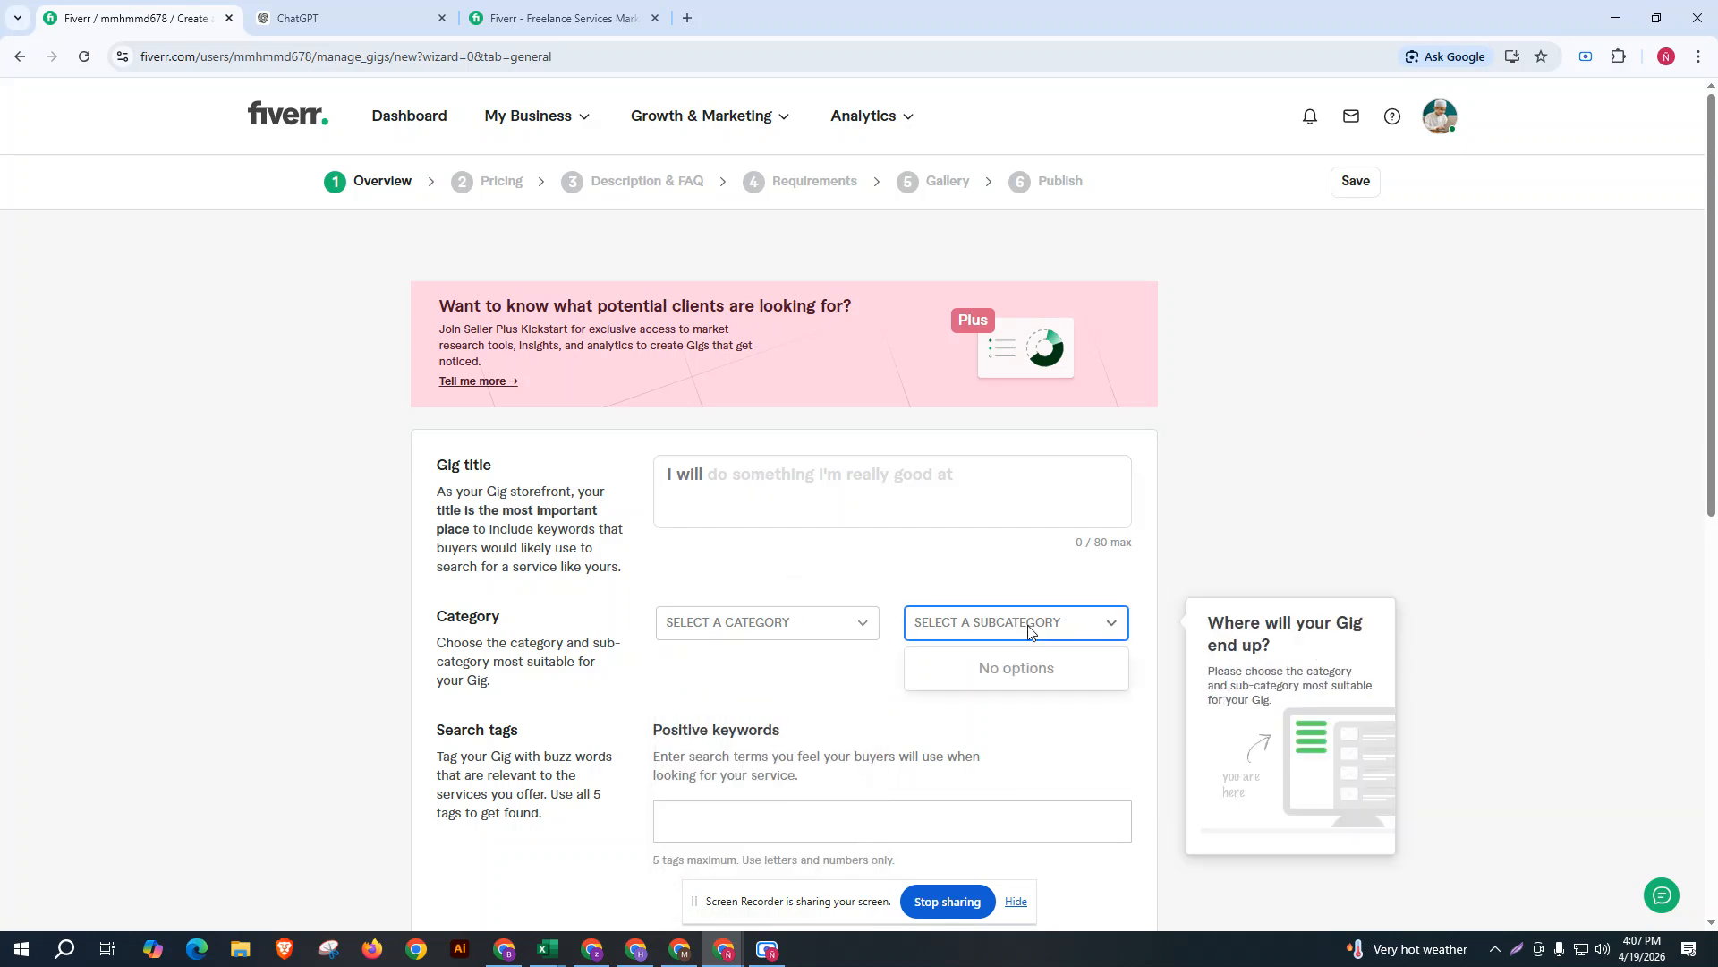
left_click(824, 631)
scroll(720, 864, "down", 1)
scroll(720, 864, "down", 3)
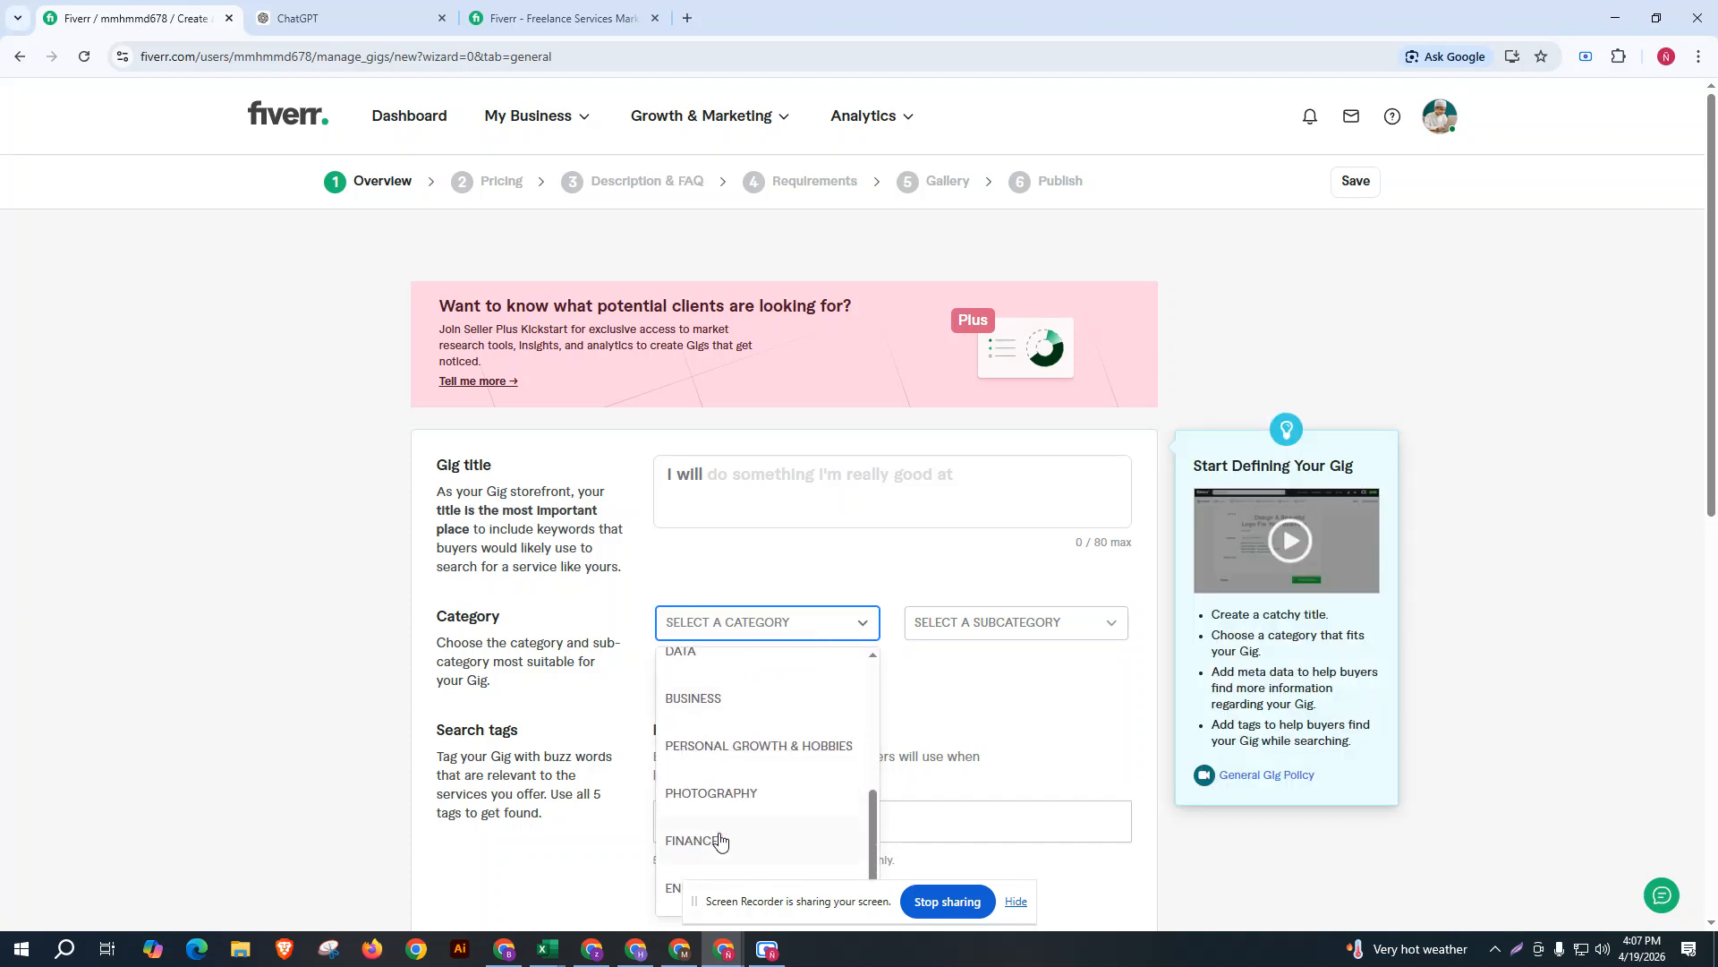
scroll(701, 708, "up", 2)
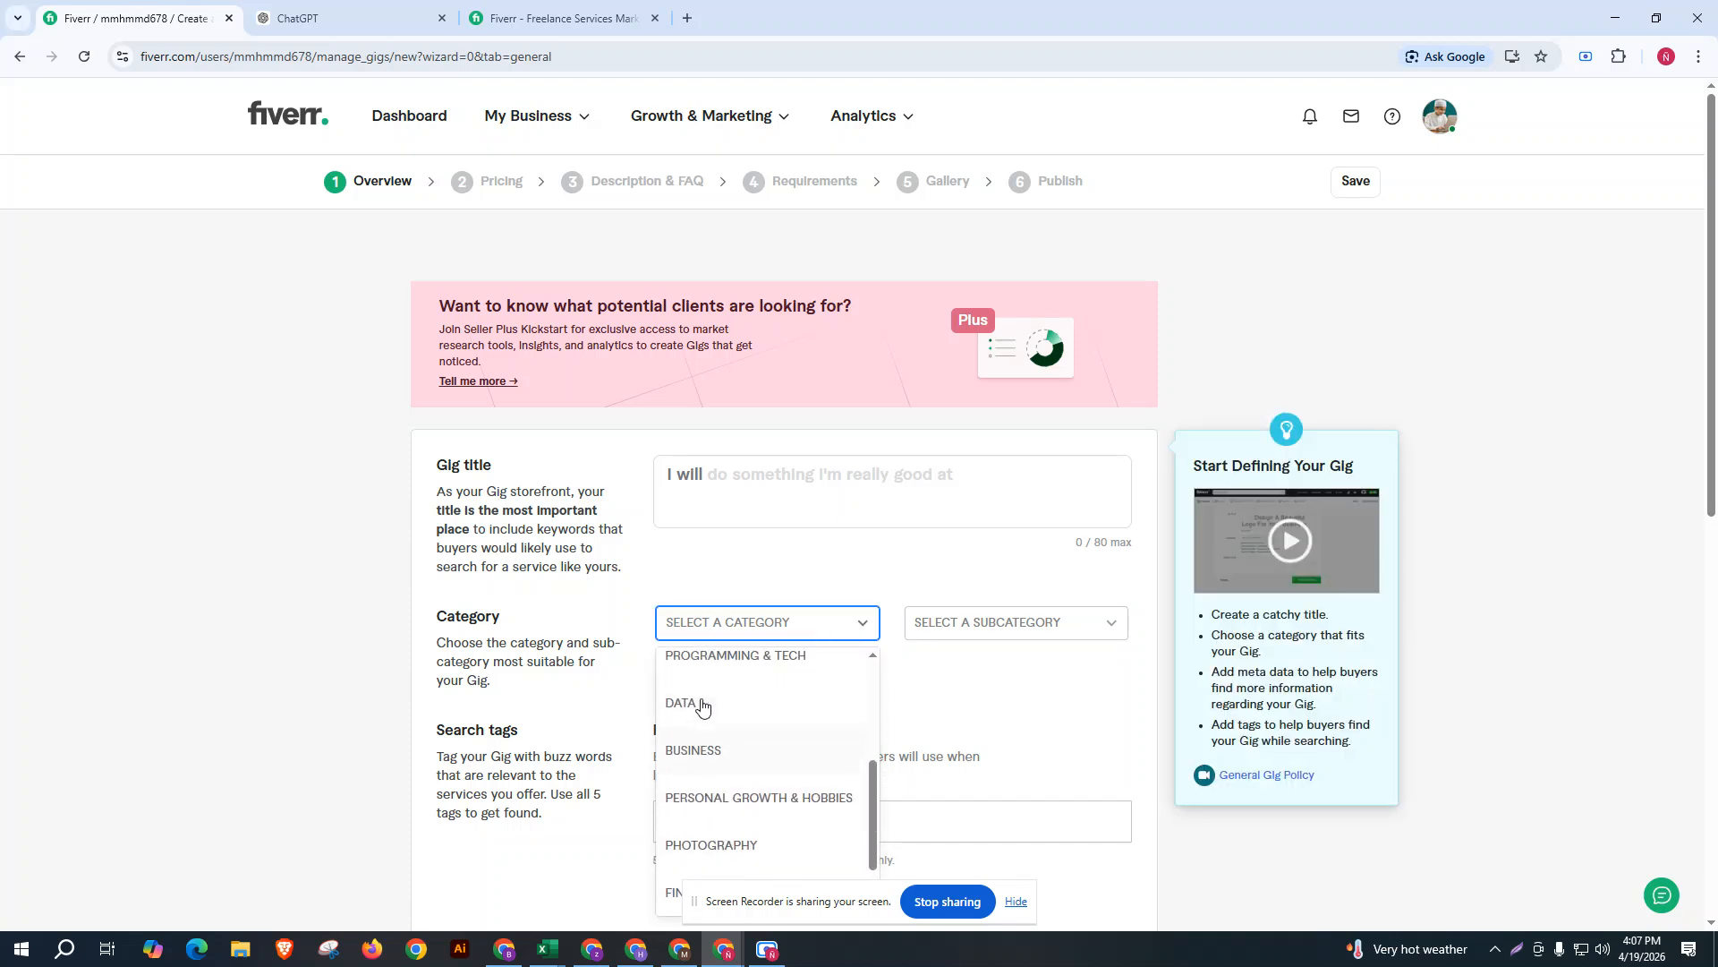
scroll(700, 756, "up", 2)
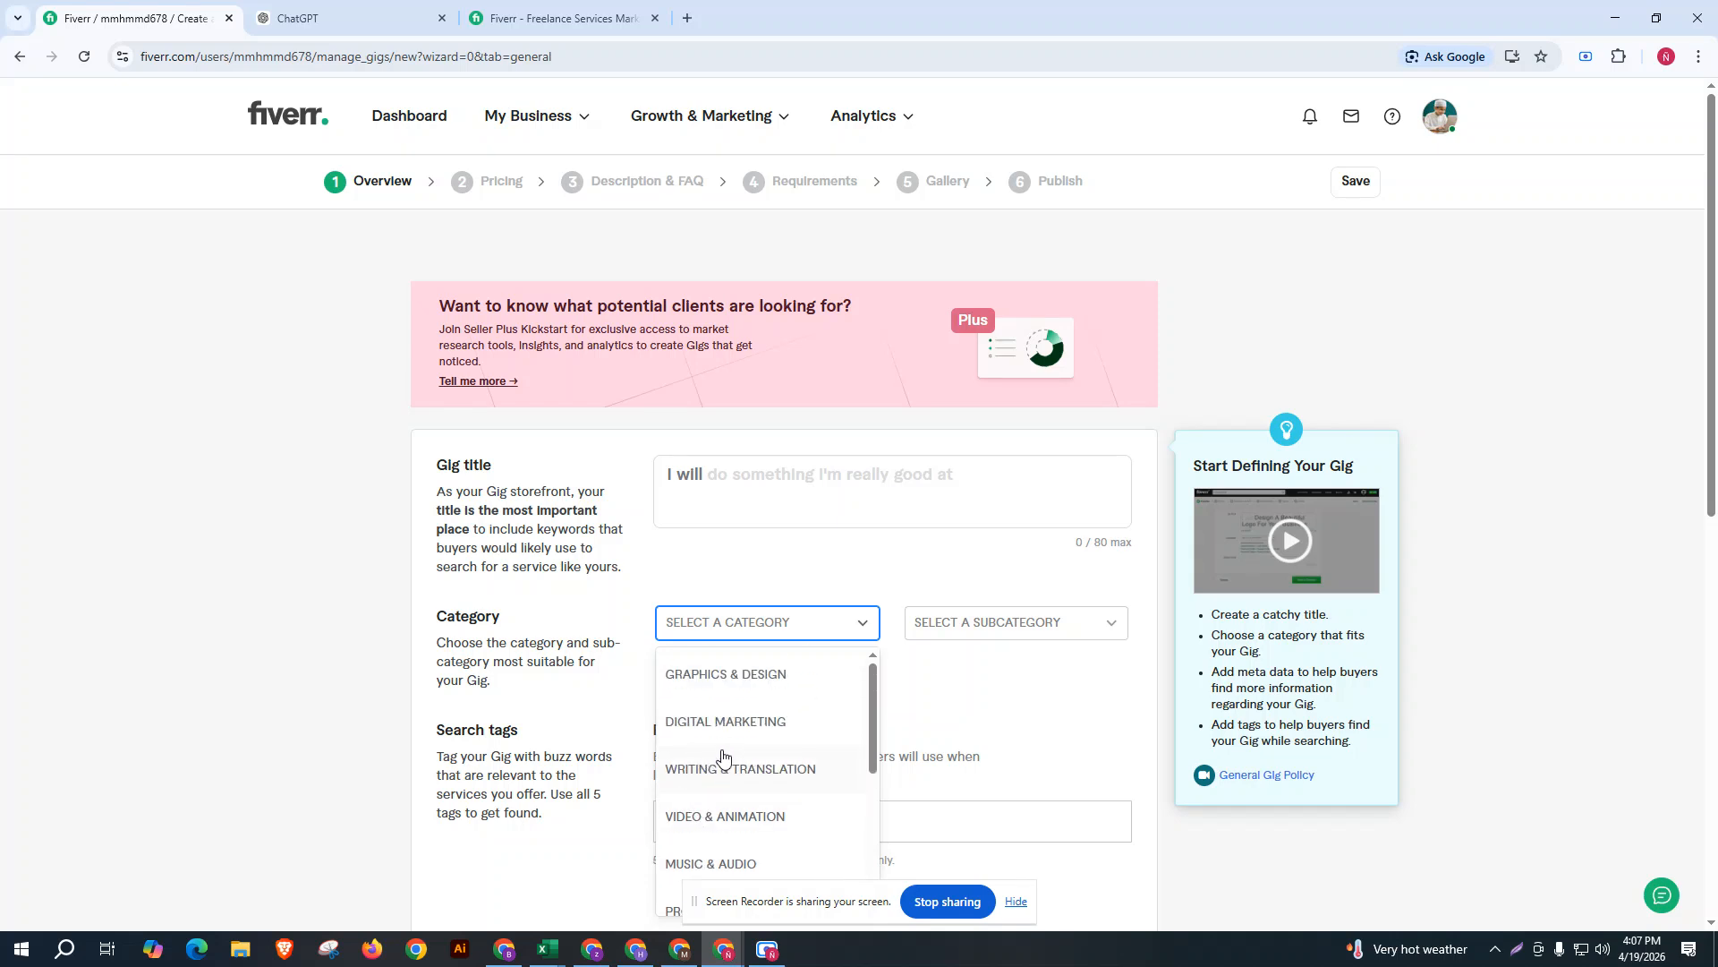
scroll(725, 752, "down", 4)
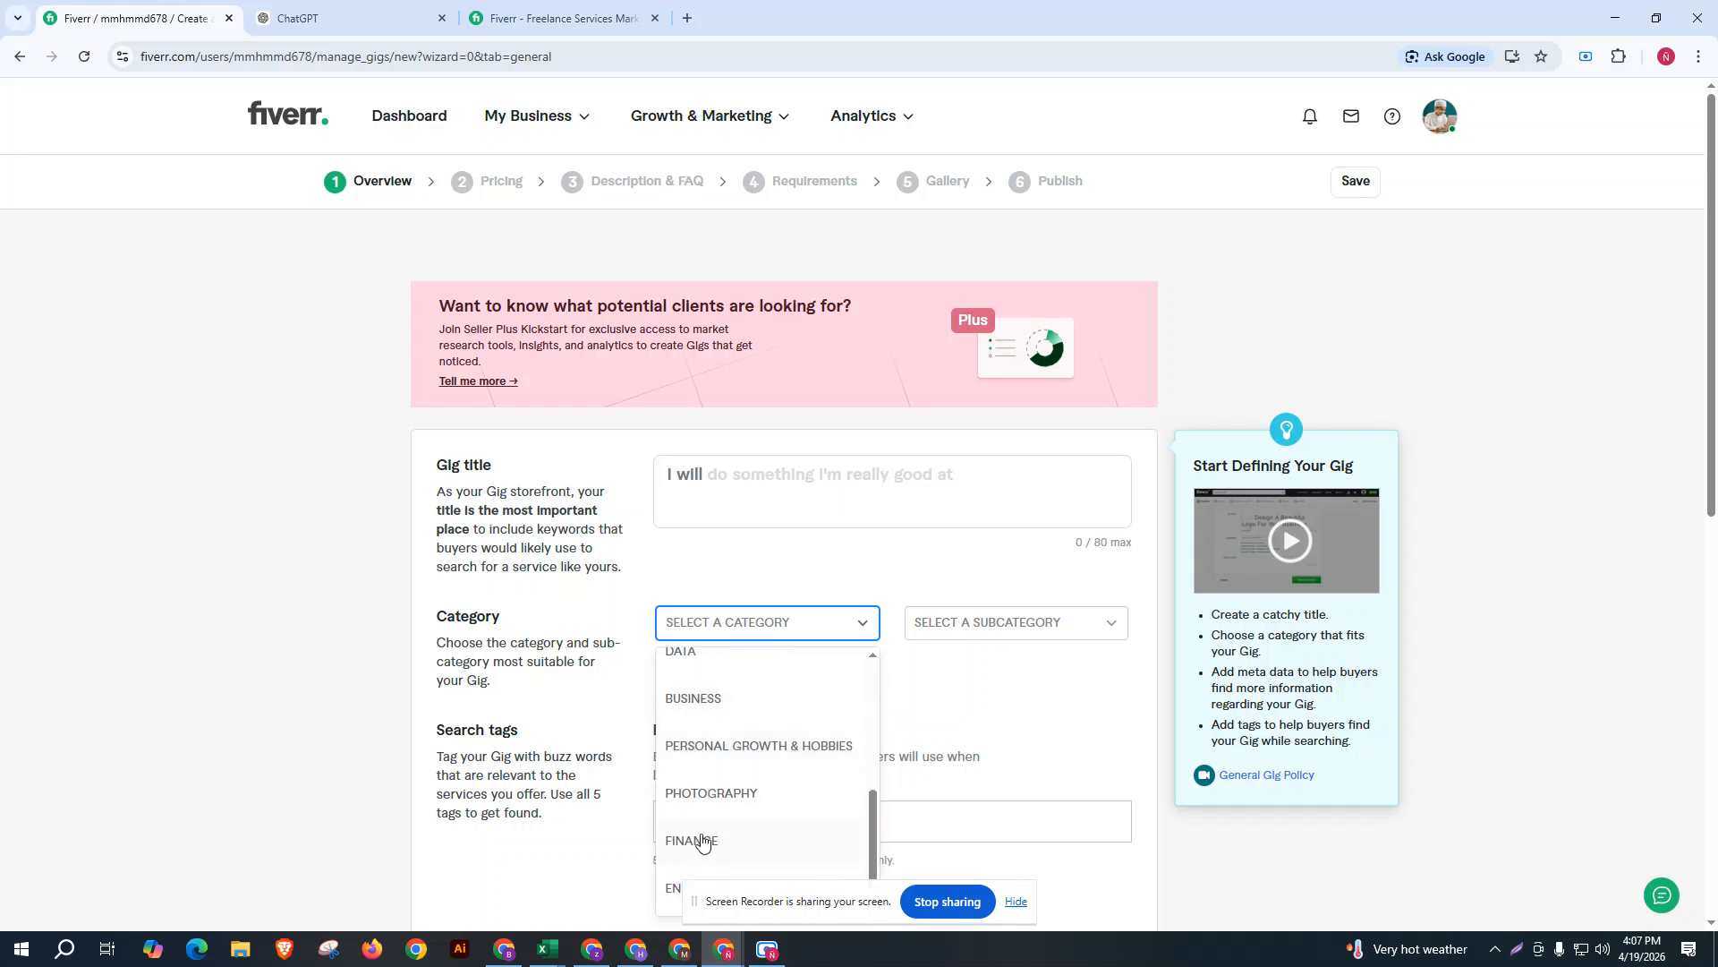
scroll(702, 840, "up", 2)
scroll(702, 839, "up", 3)
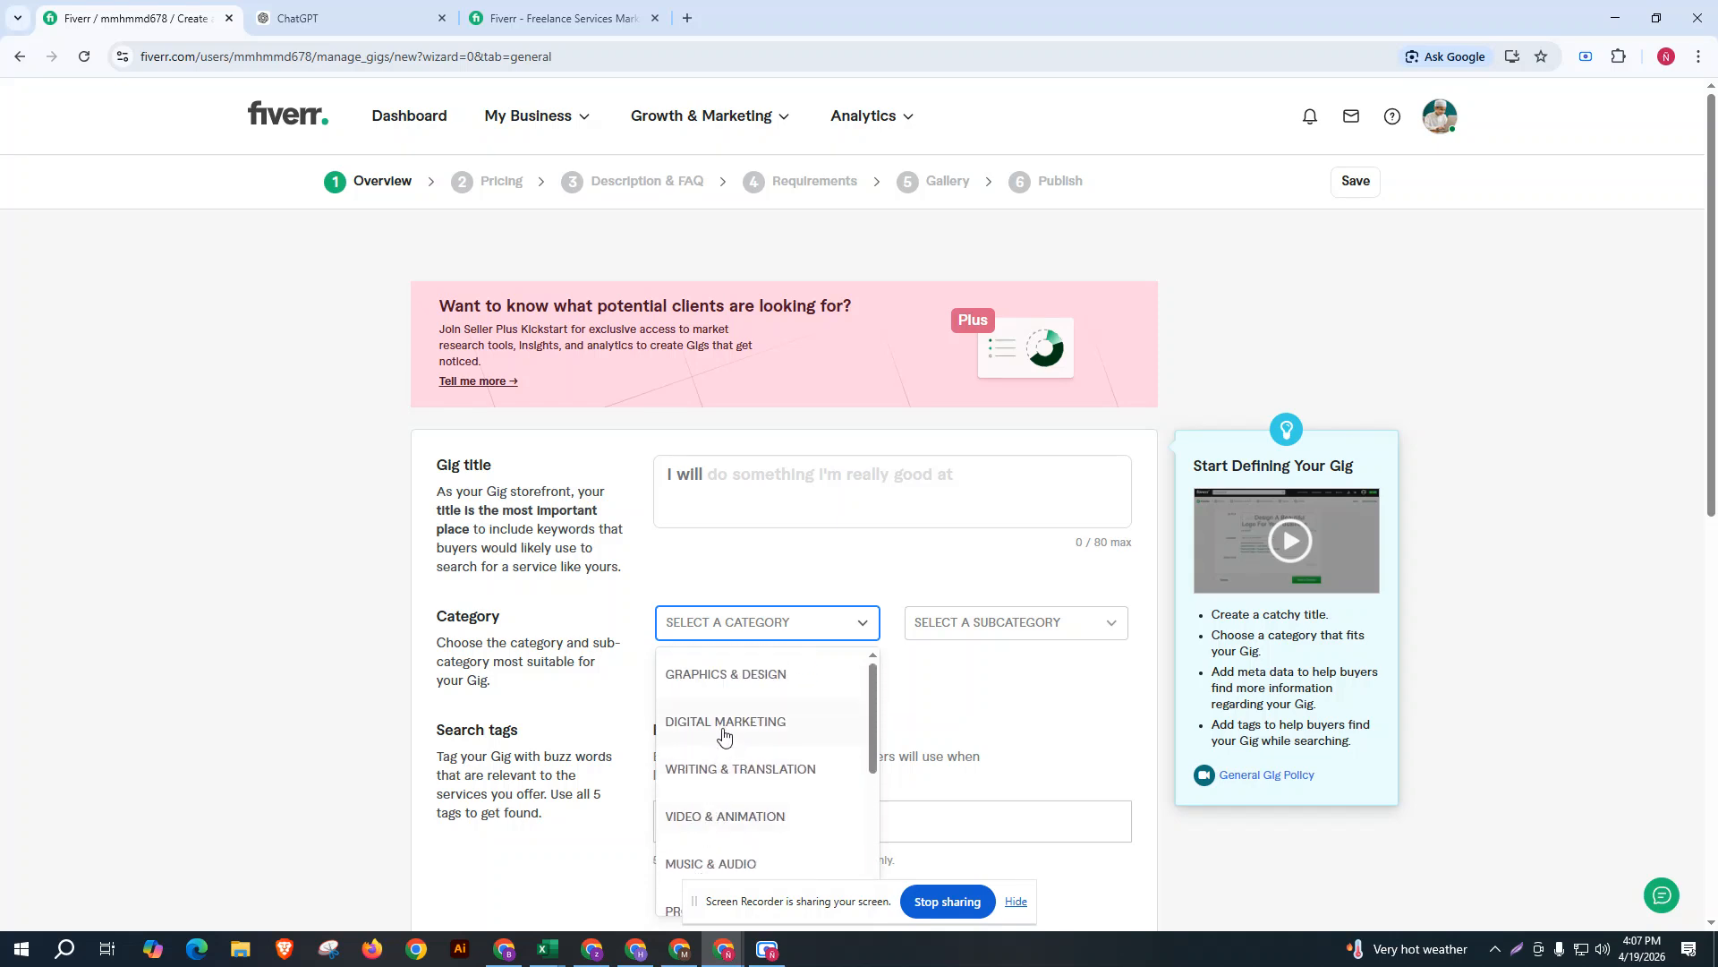
left_click(723, 721)
Set the Gig's subcategory to Local SEO.
left_click(1090, 626)
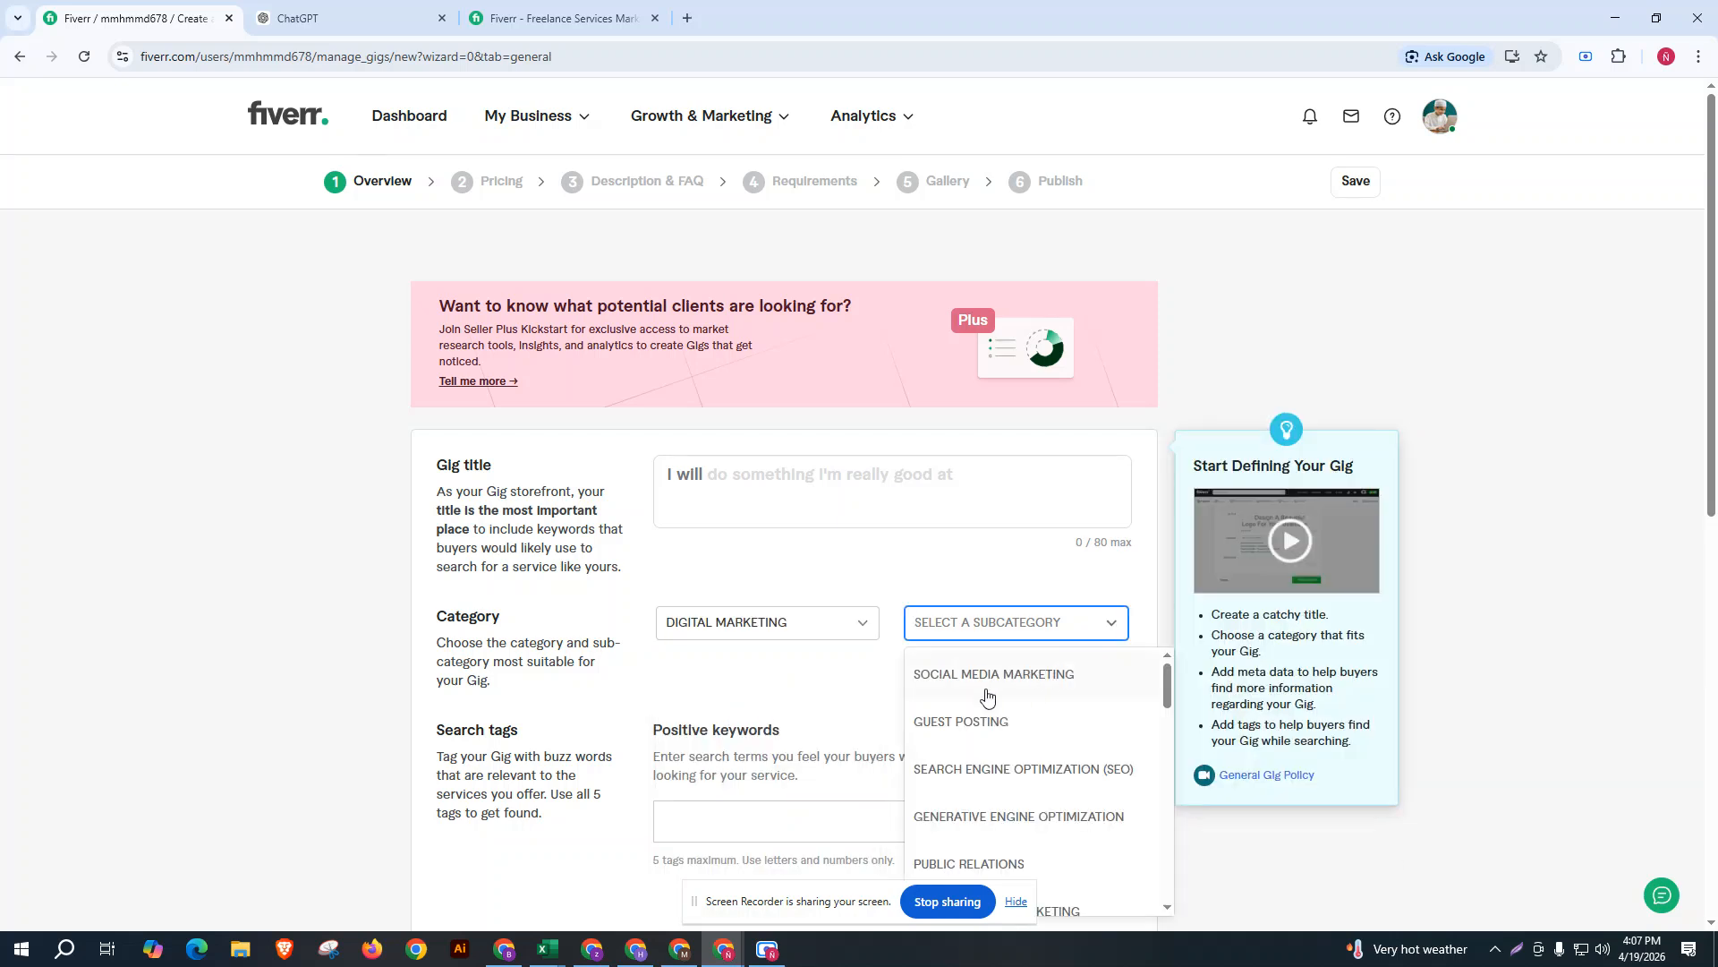
scroll(983, 730, "down", 1)
scroll(984, 732, "down", 6)
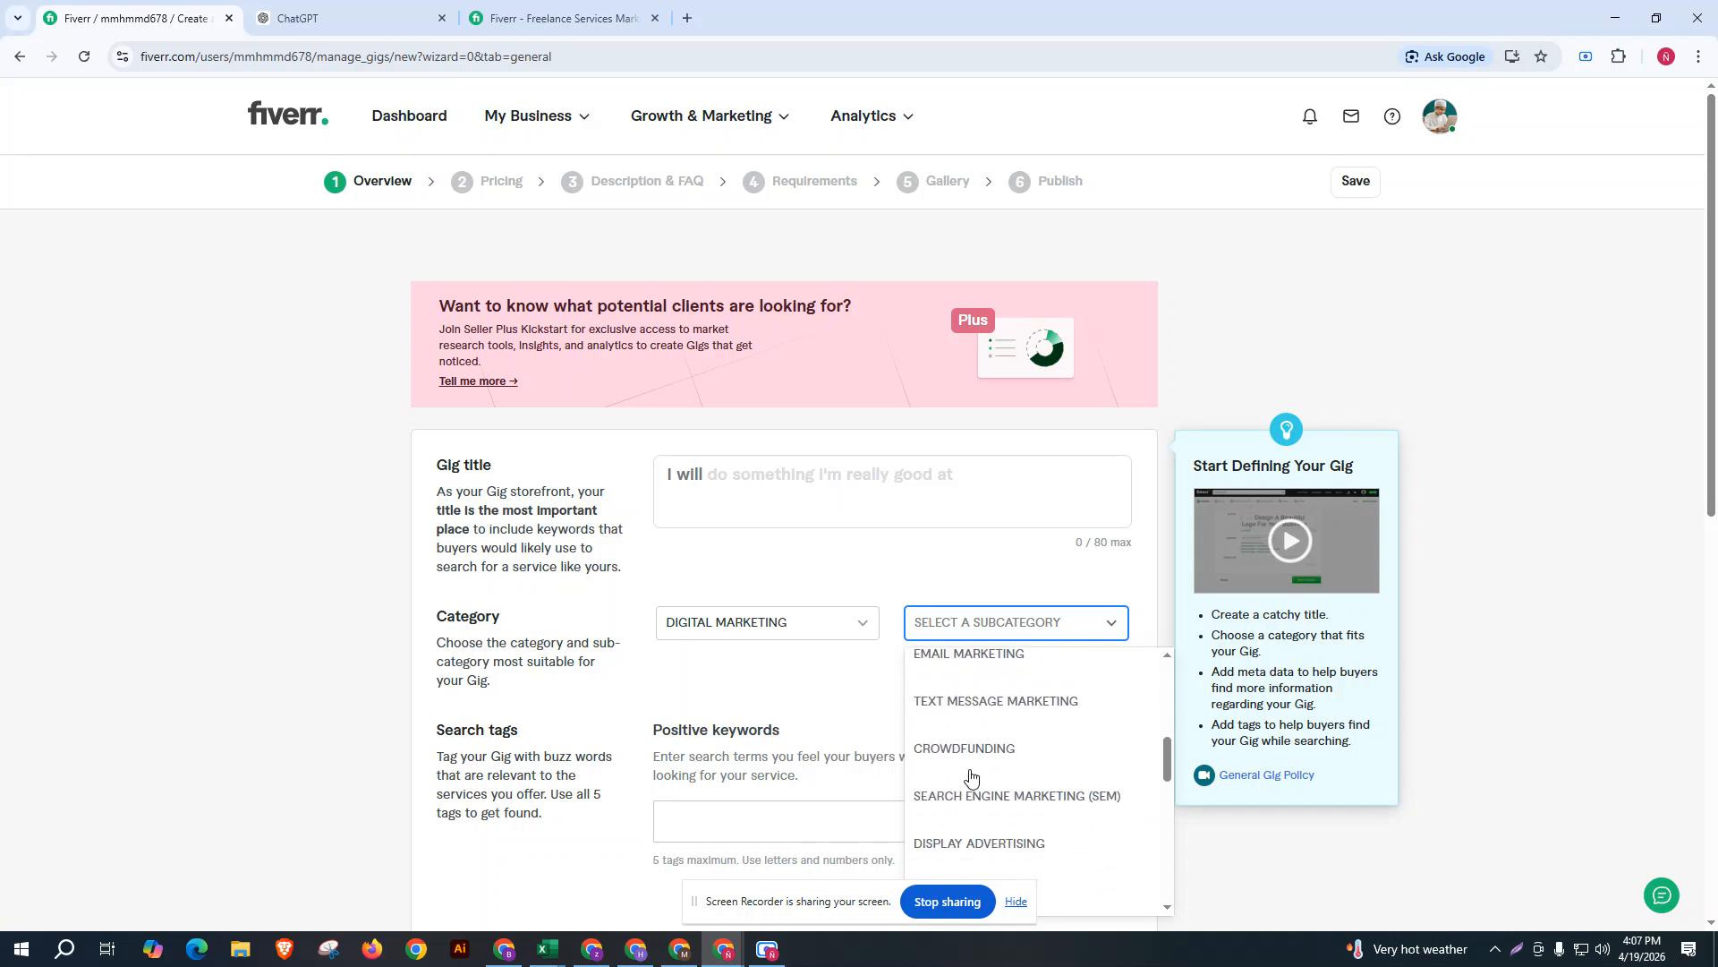
scroll(971, 777, "down", 3)
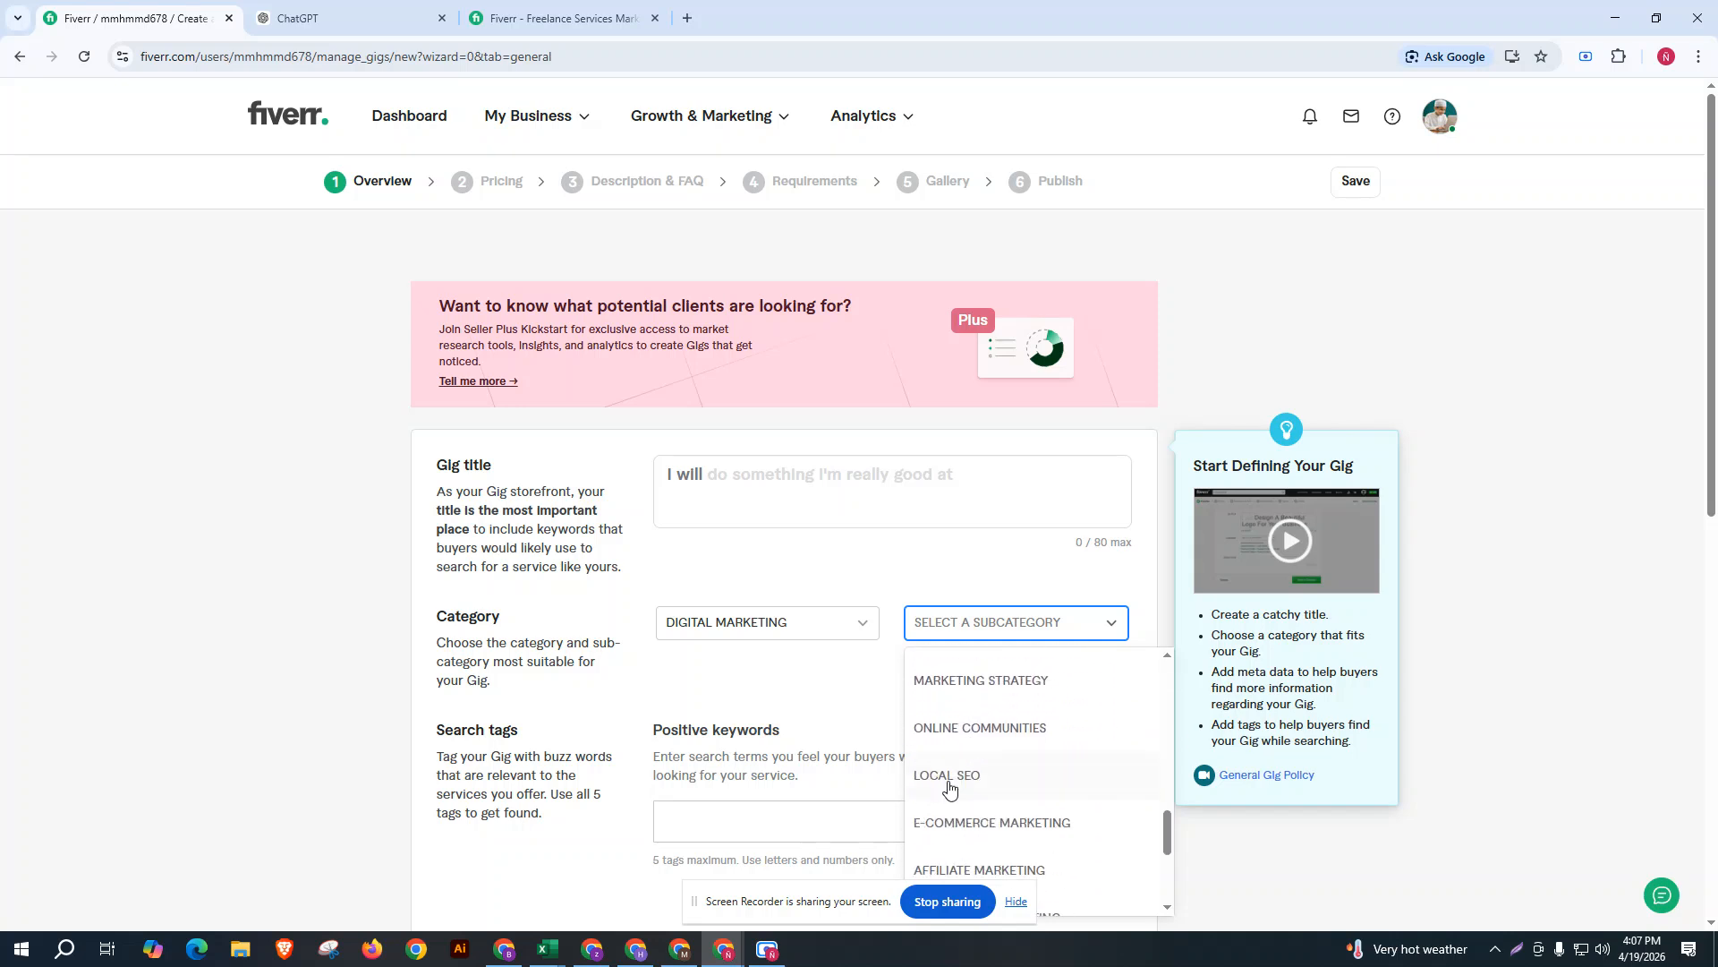
left_click(949, 775)
Set the Gig's service type to Google My Business (Google Business Profile), reducing the page zoom to see all options.
left_click(813, 738)
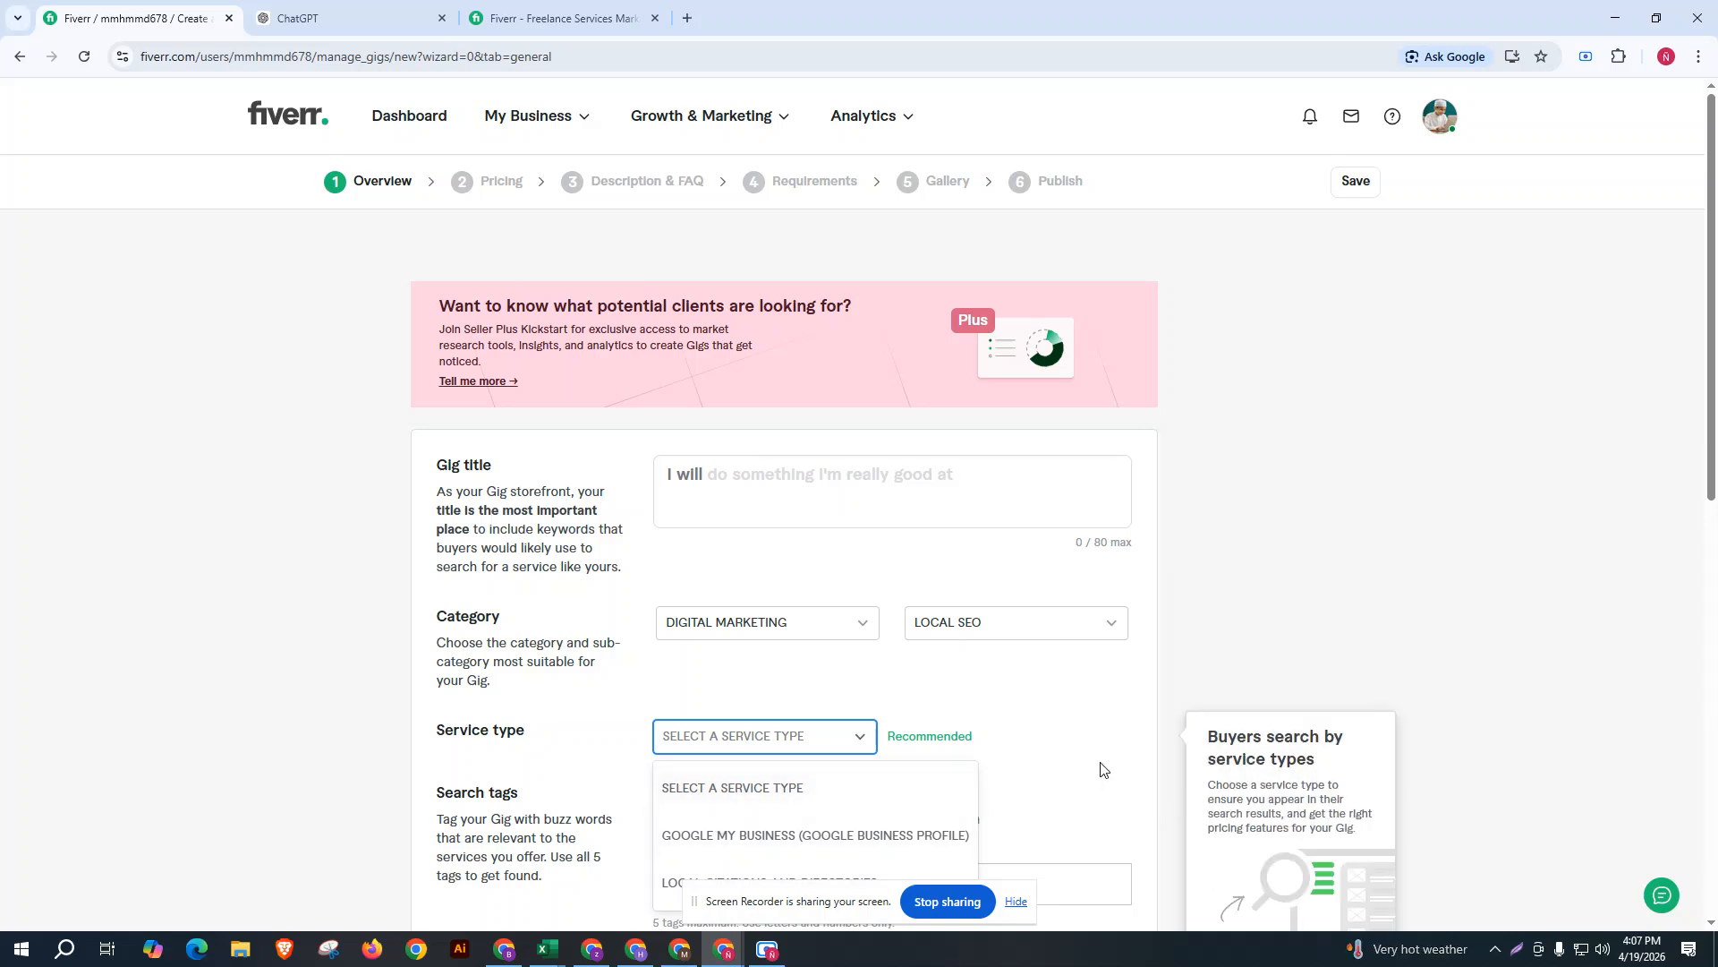
key("ctrl+minus")
key("ctrl+minus")
key("ctrl+minus")
key("ctrl+plus")
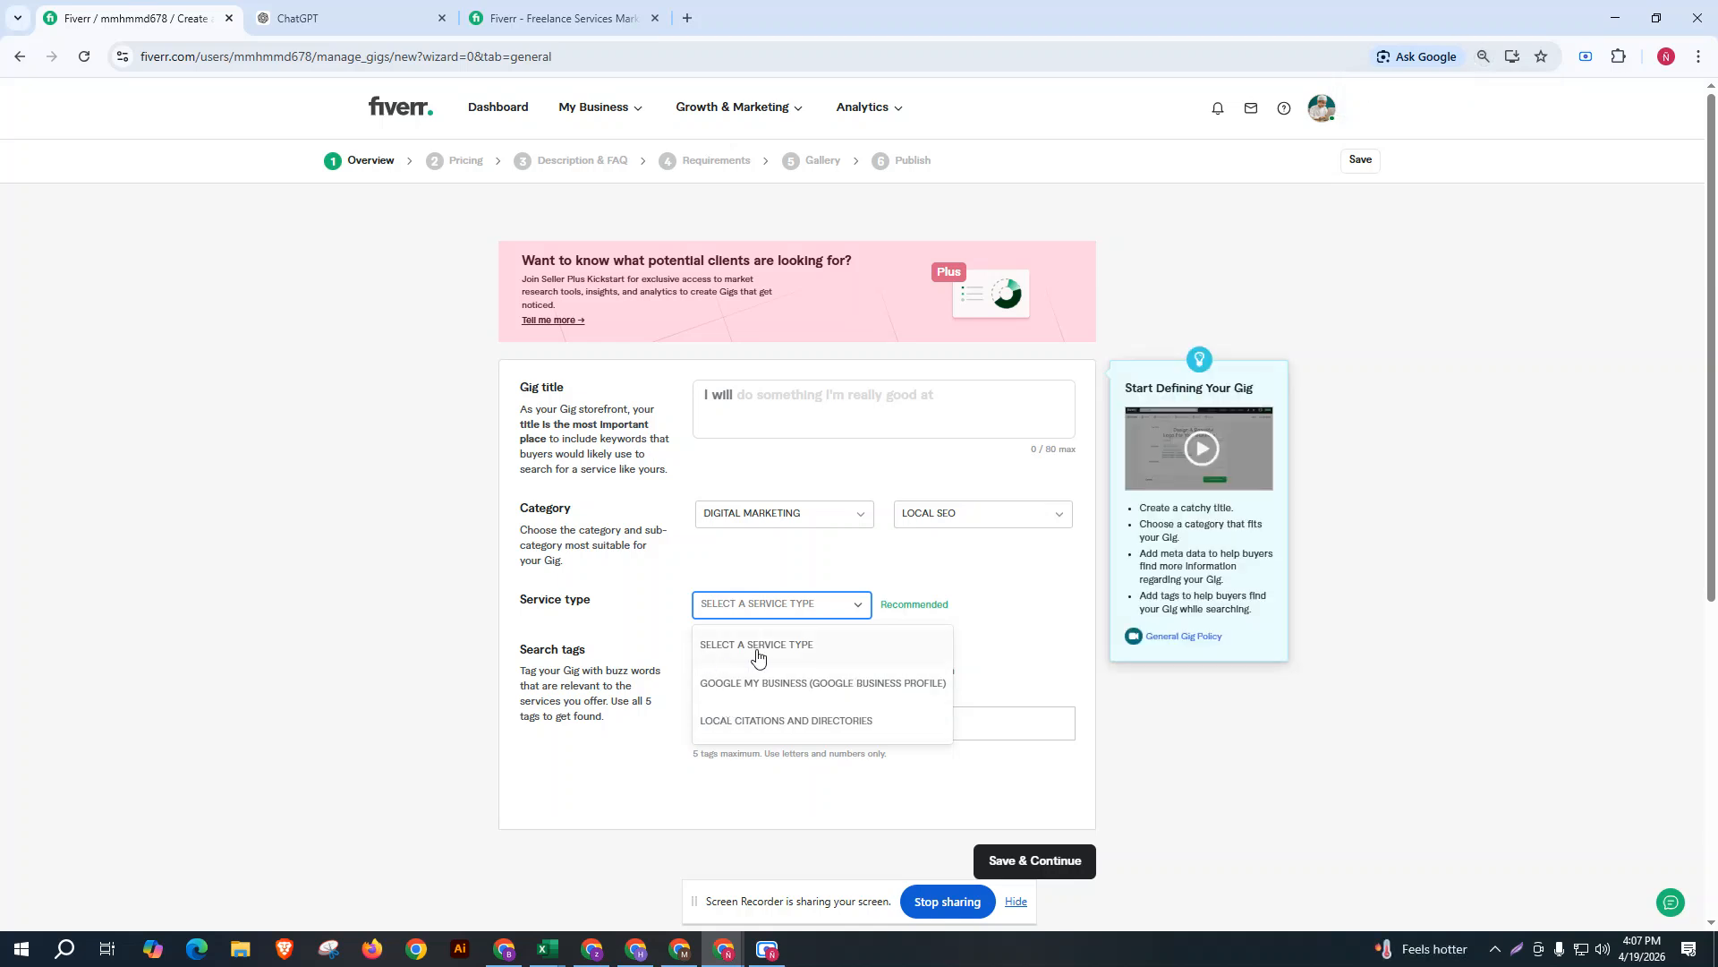
left_click(838, 683)
left_click(752, 723)
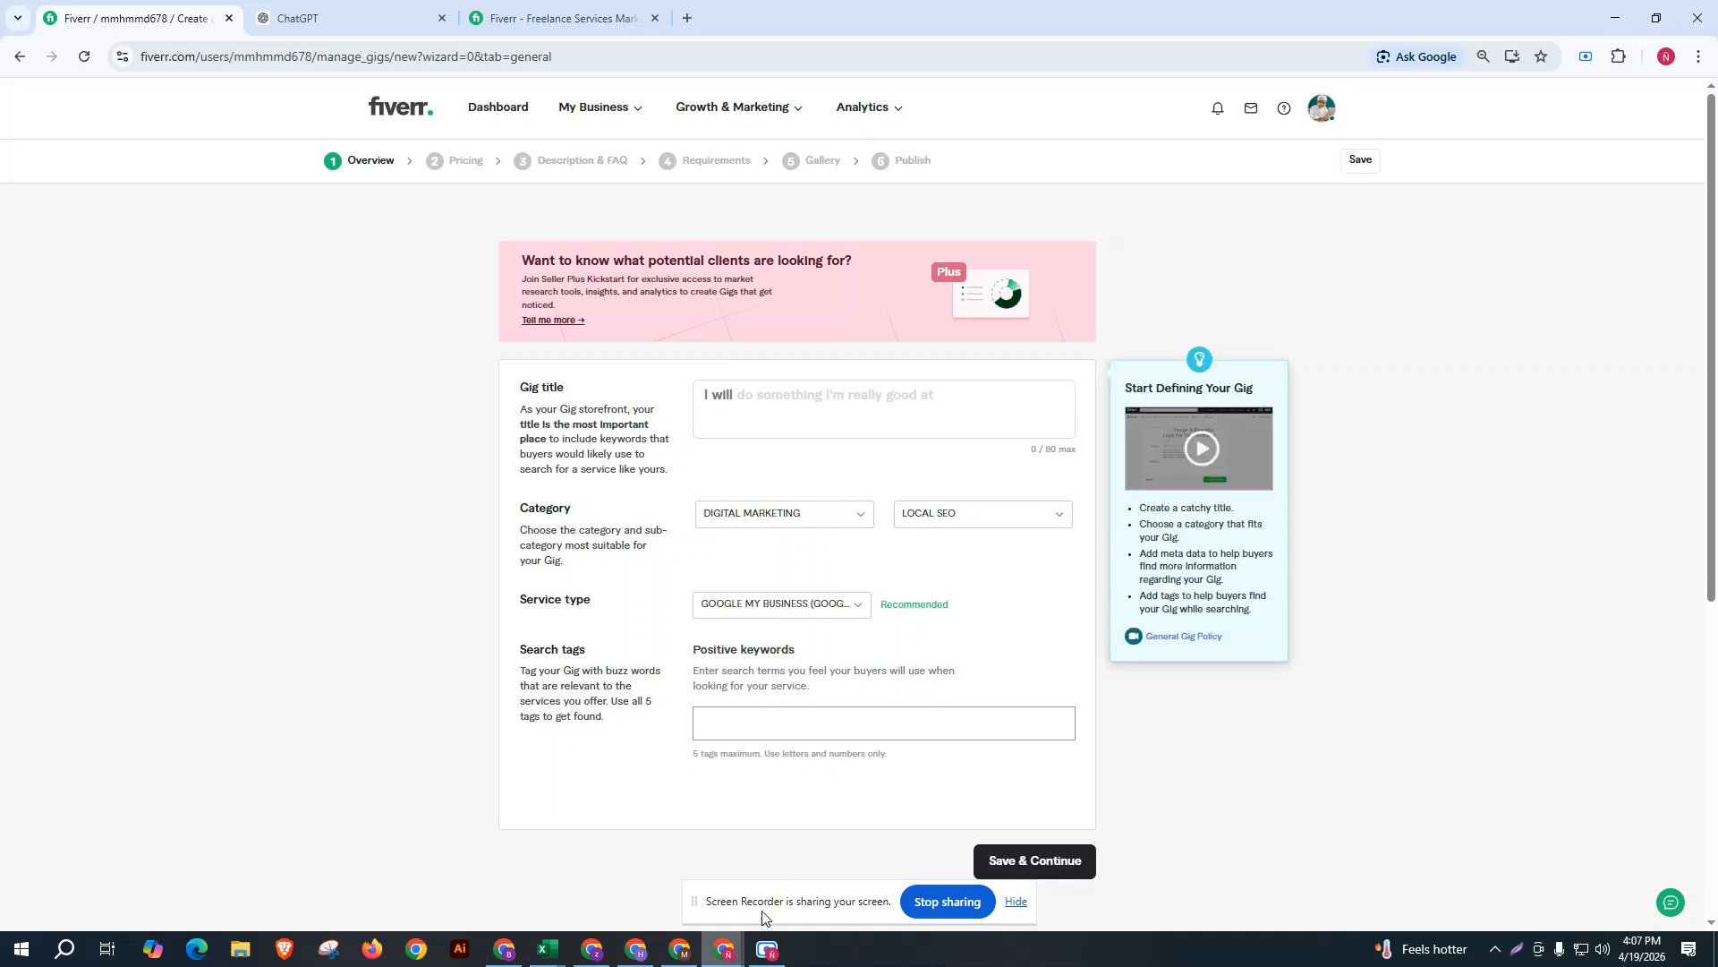
left_click(767, 954)
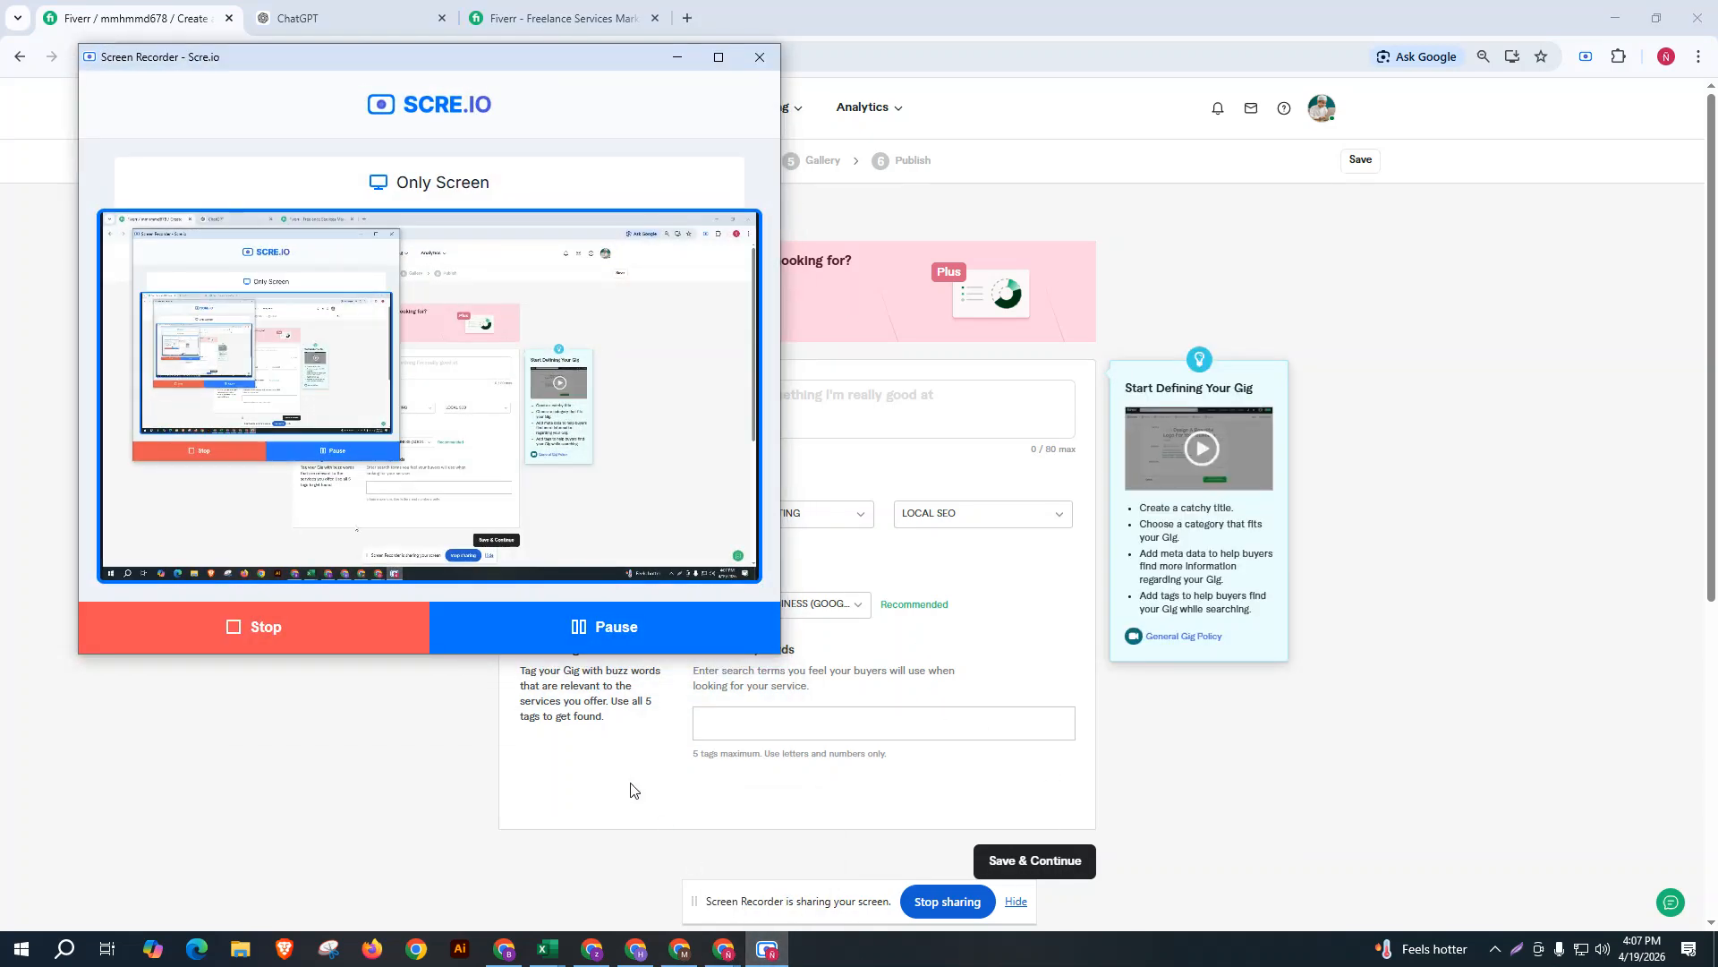